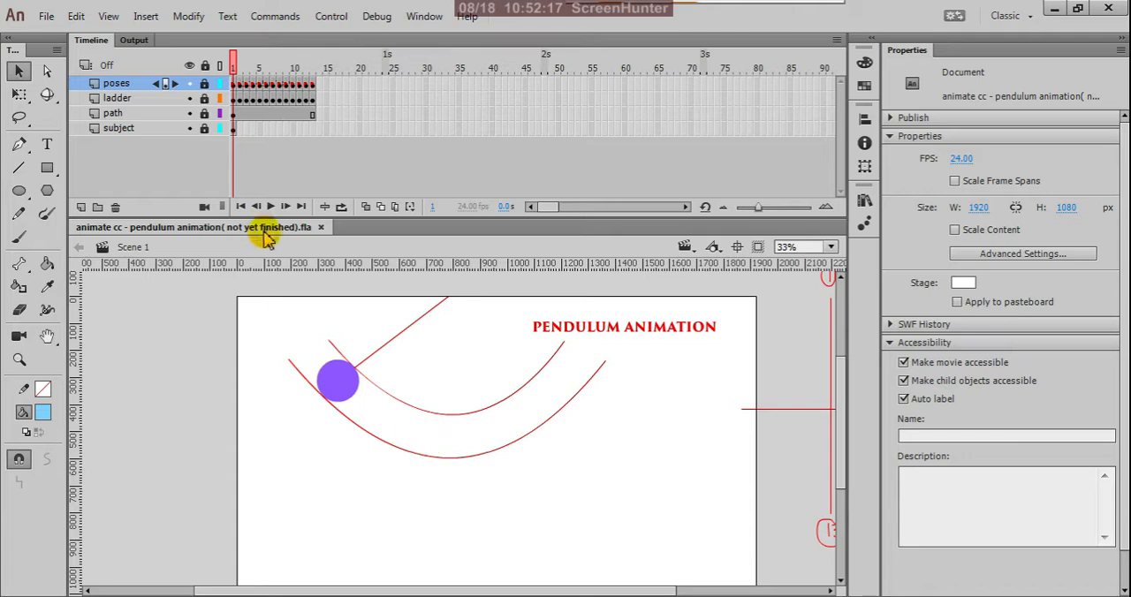
Preview the pendulum animation by testing the movie, close the preview, and scrub the timeline through to frame 13.
left_click_drag(236, 69, 203, 113)
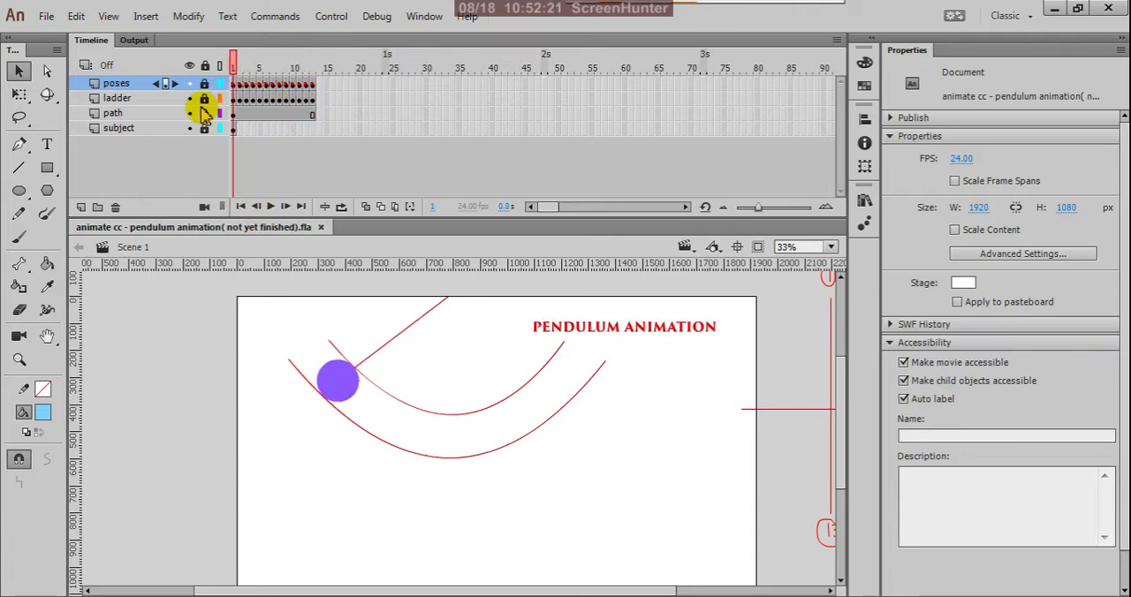
key("ctrl+Return")
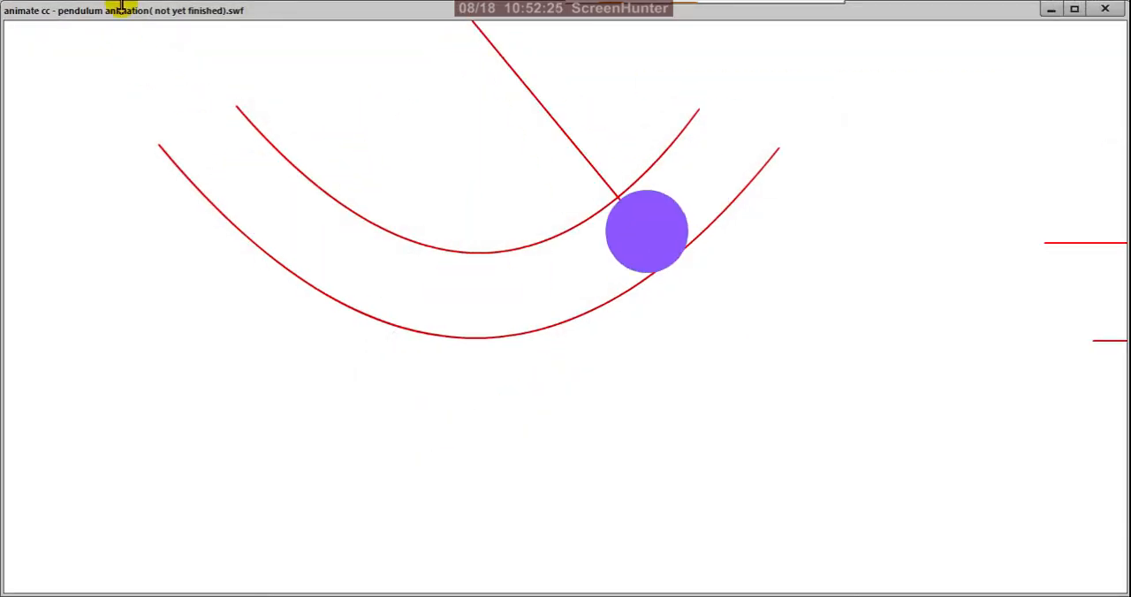
left_click(1104, 9)
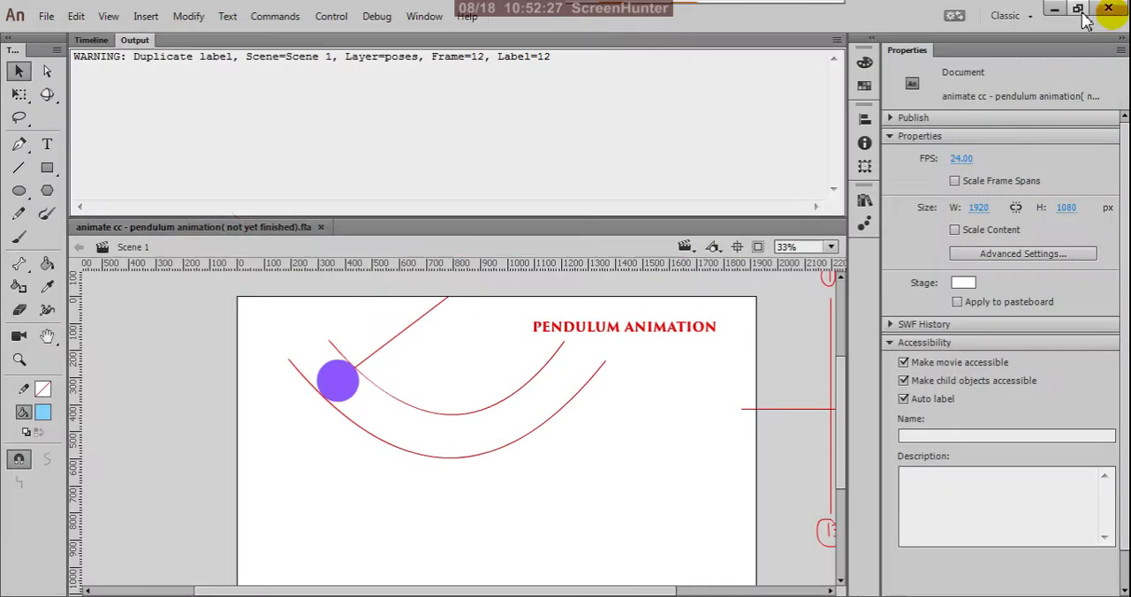
left_click(91, 40)
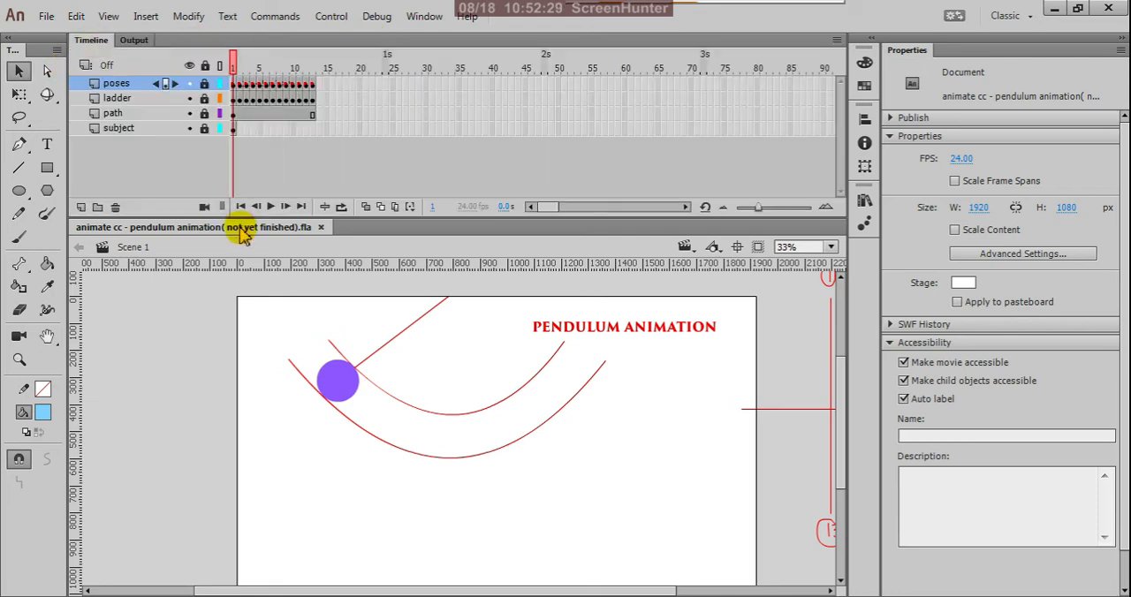
left_click_drag(237, 69, 338, 114)
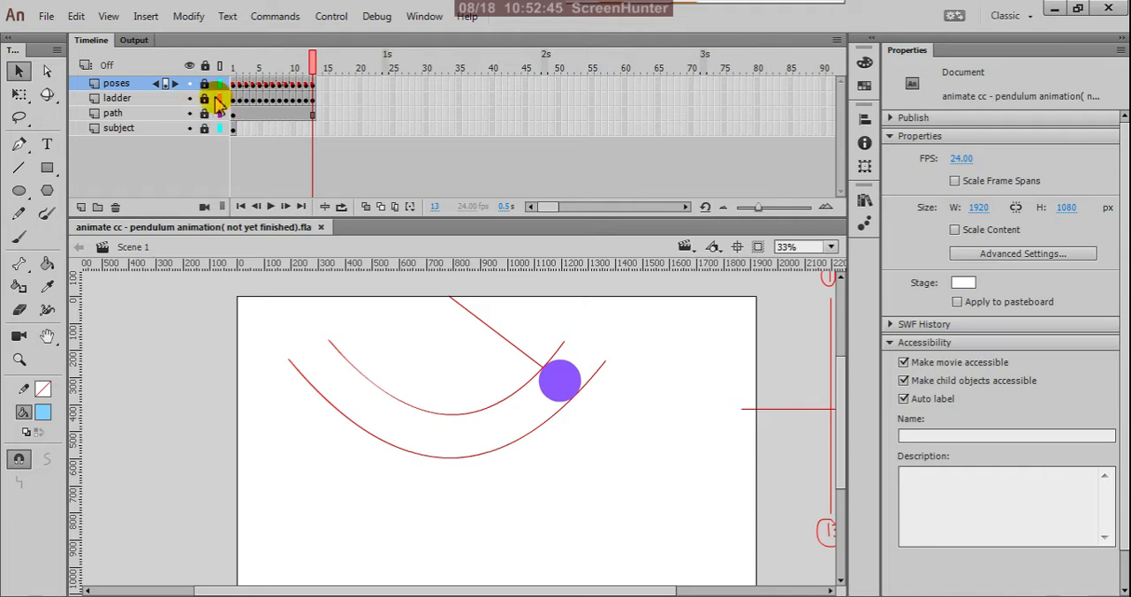
Rename the poses layer as "left to right".
double_click(132, 83)
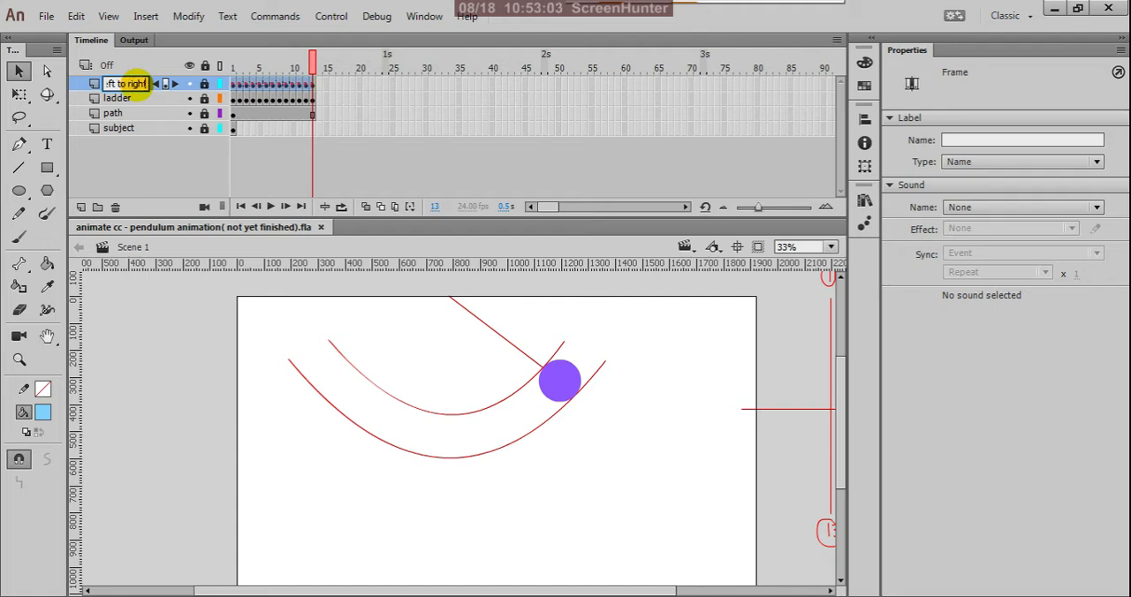
left_click(163, 167)
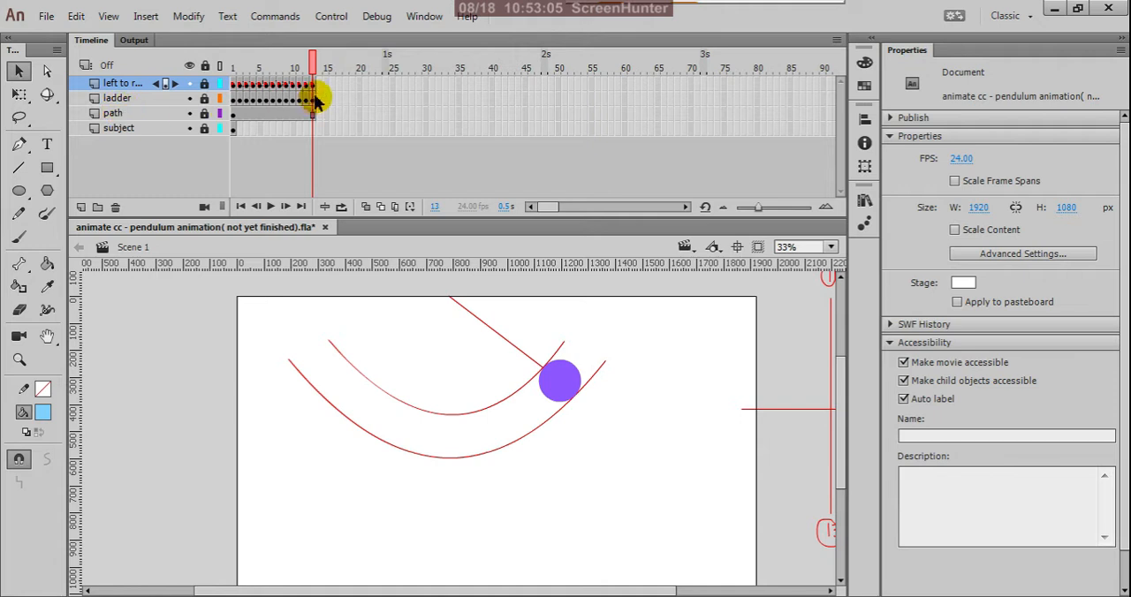
left_click_drag(311, 68, 315, 106)
left_click(121, 82)
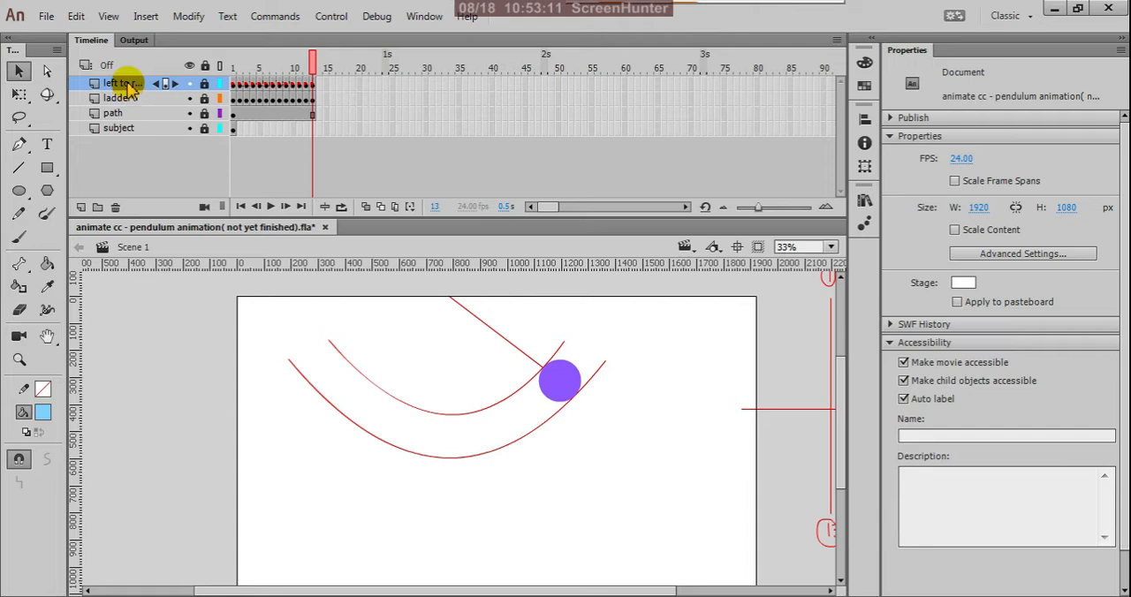
right_click(128, 84)
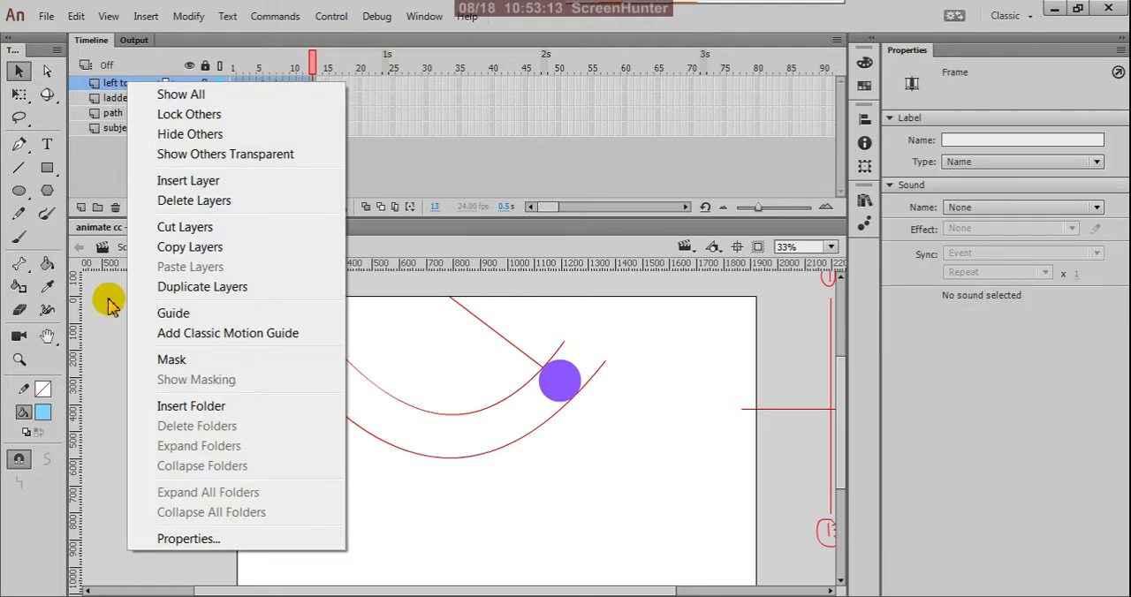
left_click(94, 191)
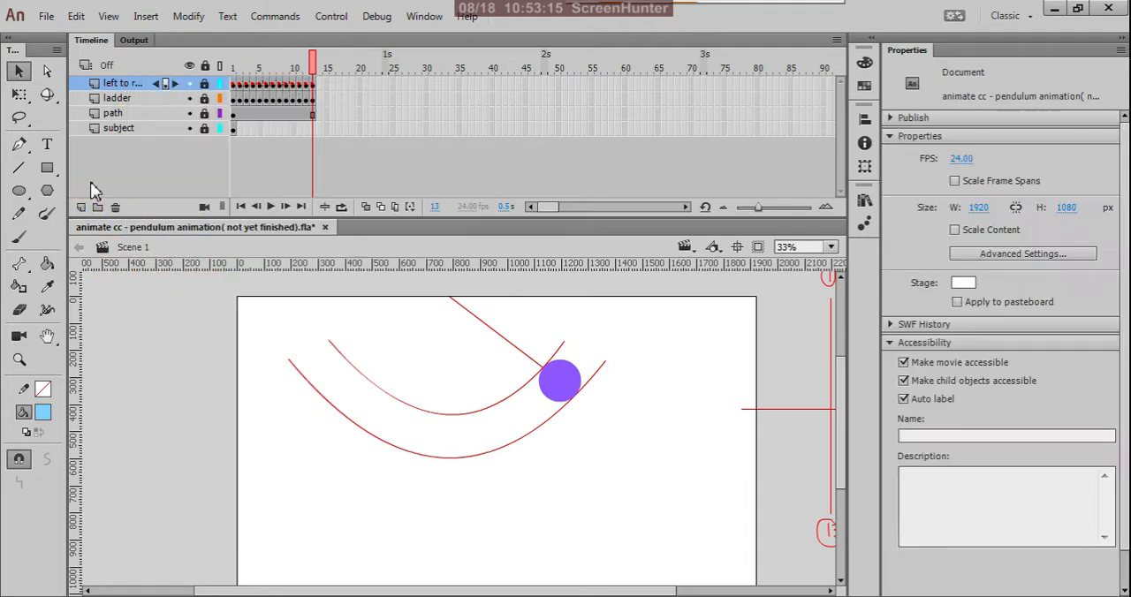
Add a new layer above the left to right layer and name it "right to left".
left_click(110, 84)
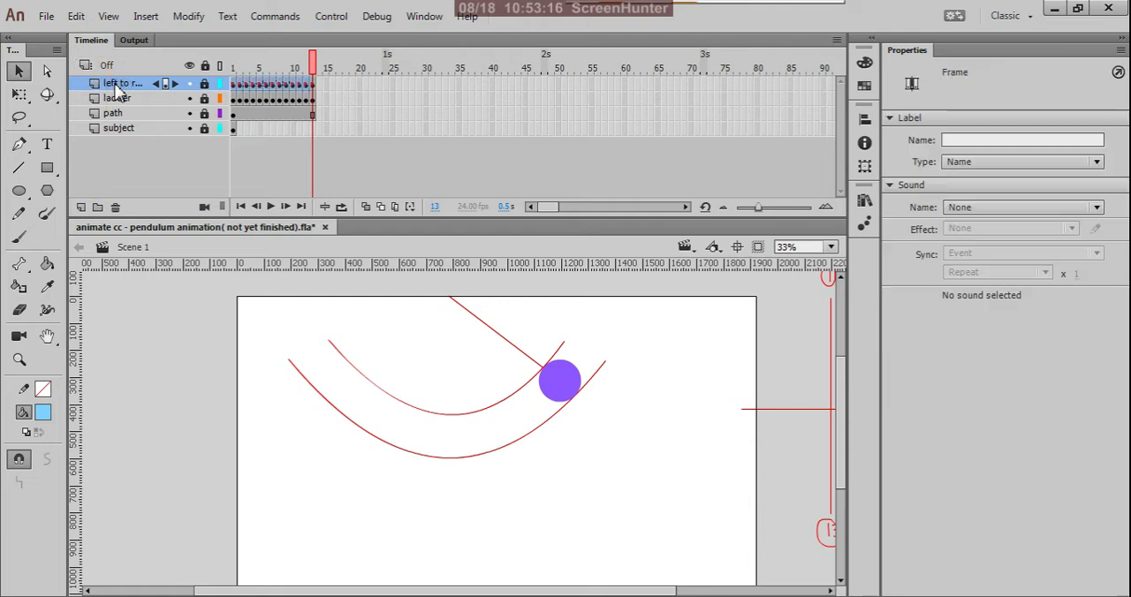
left_click(81, 206)
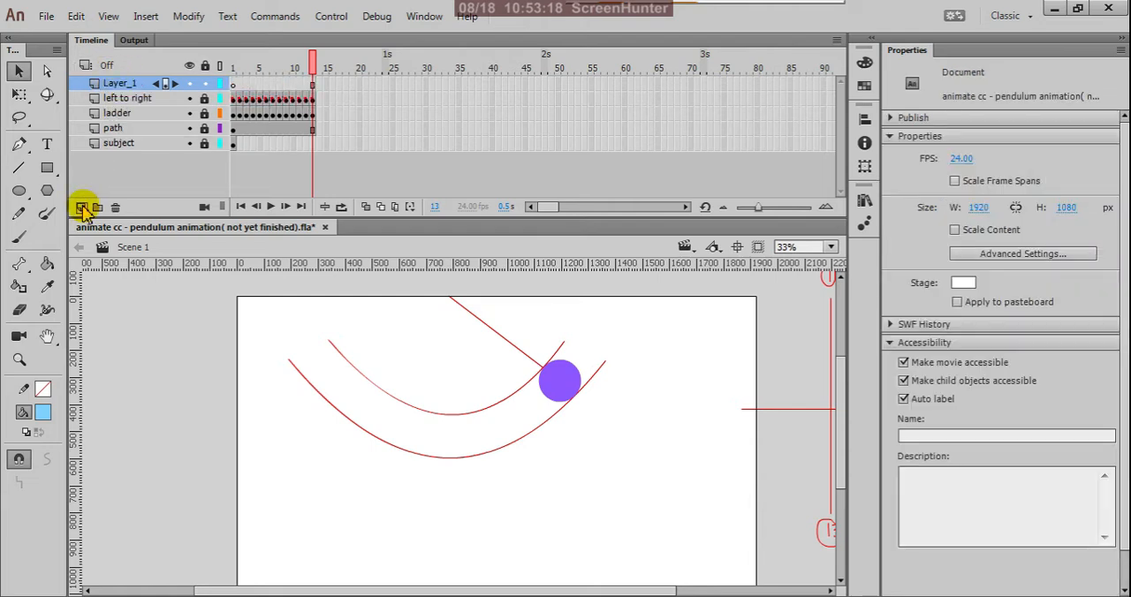
left_click(120, 84)
double_click(122, 85)
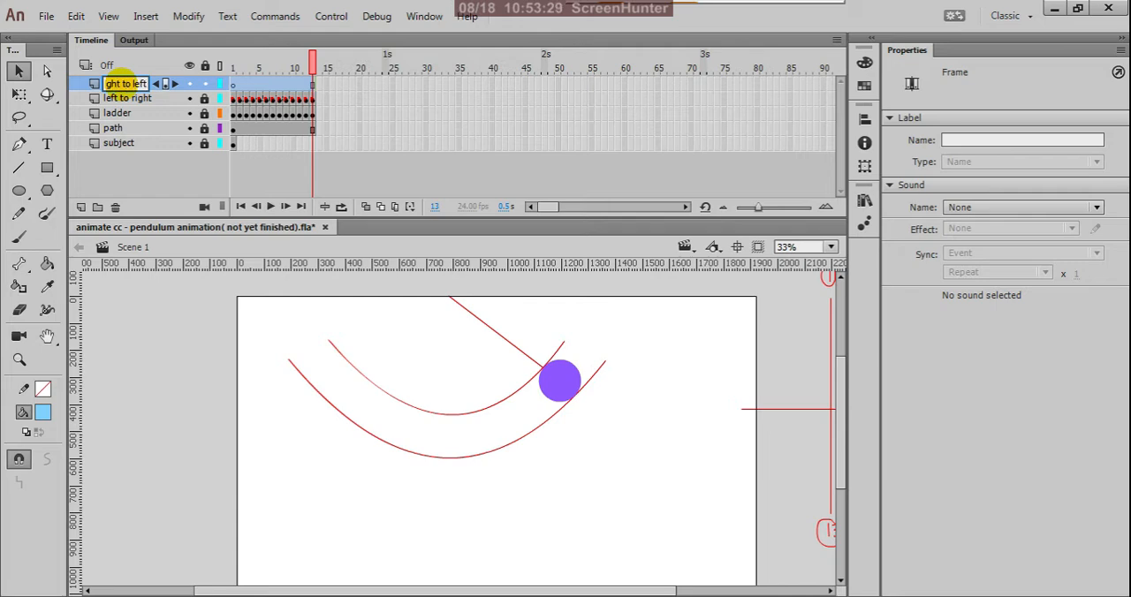
left_click(153, 185)
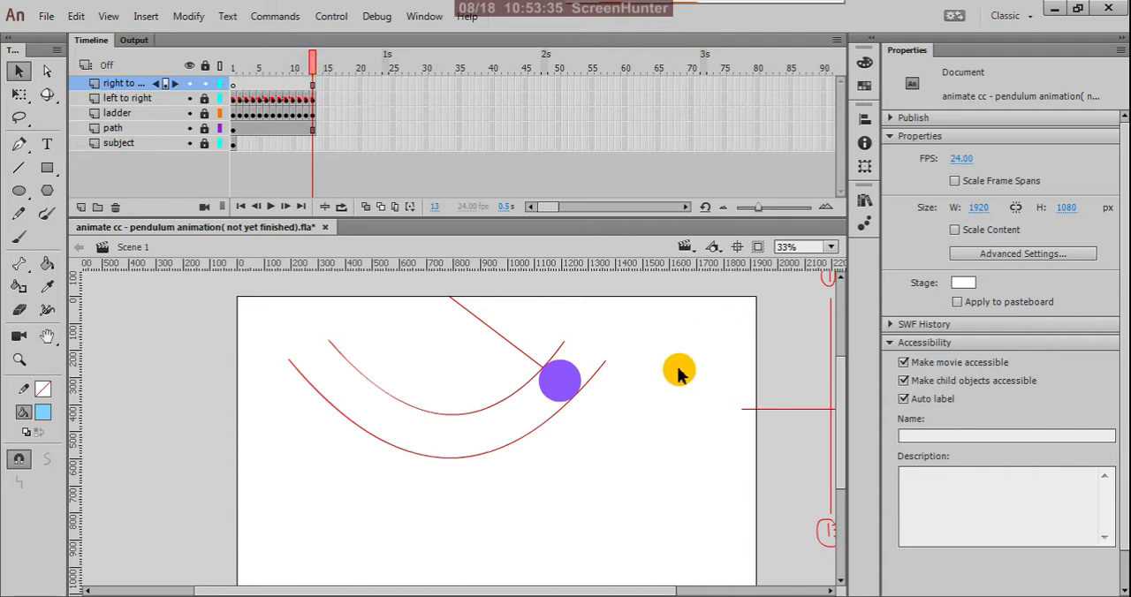
Review the swing and its timing chart between frames 13 and 1, and select frame 14 on the right to left layer.
scroll(530, 404, "down", 2)
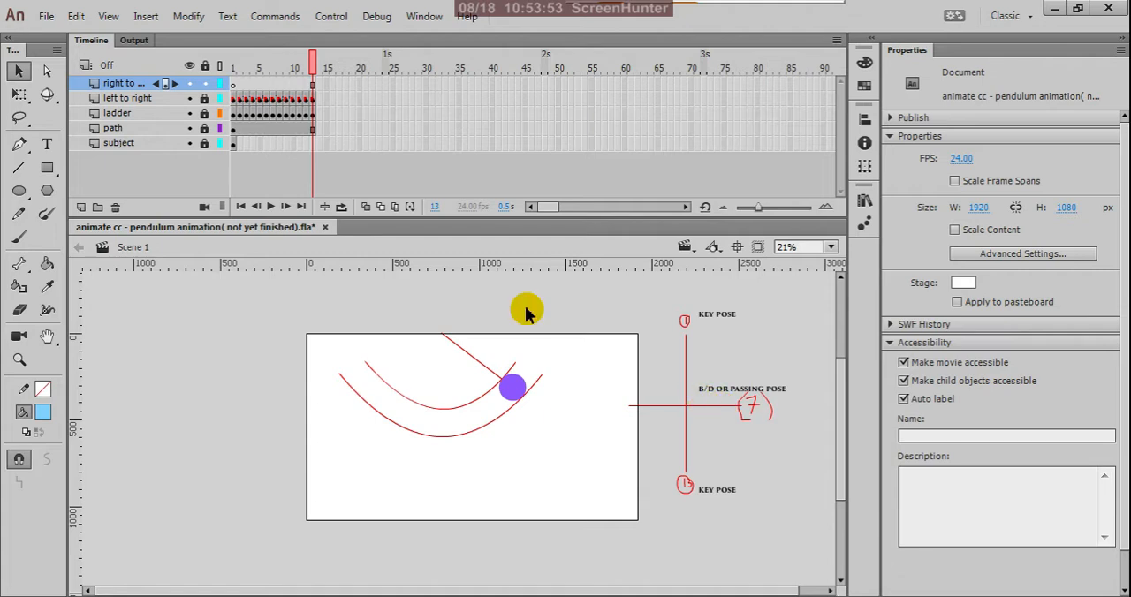
left_click_drag(311, 63, 224, 104)
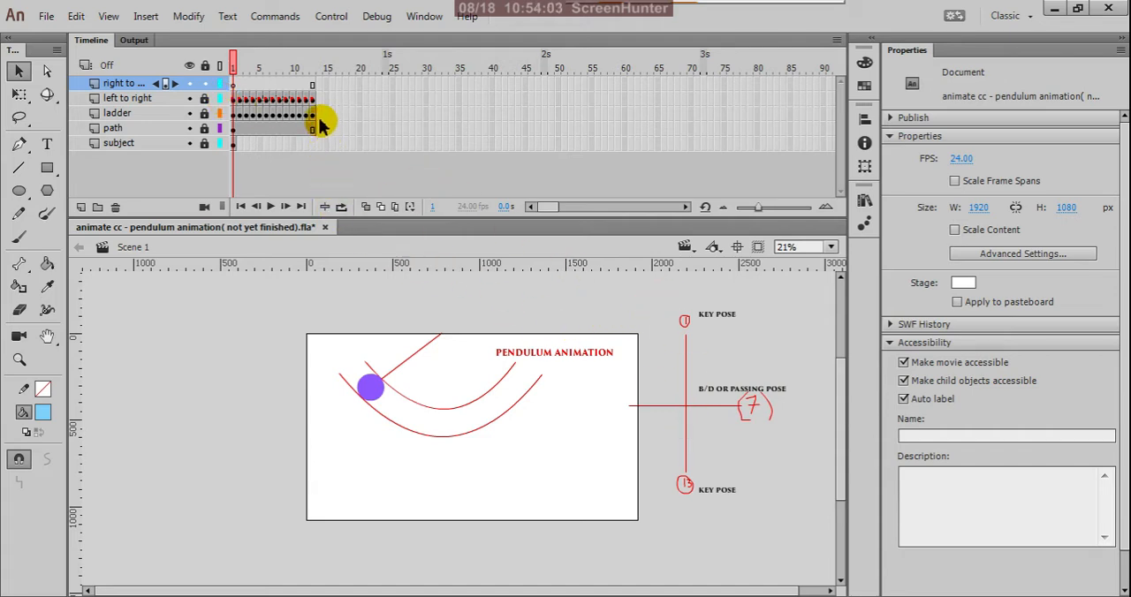
left_click(317, 86)
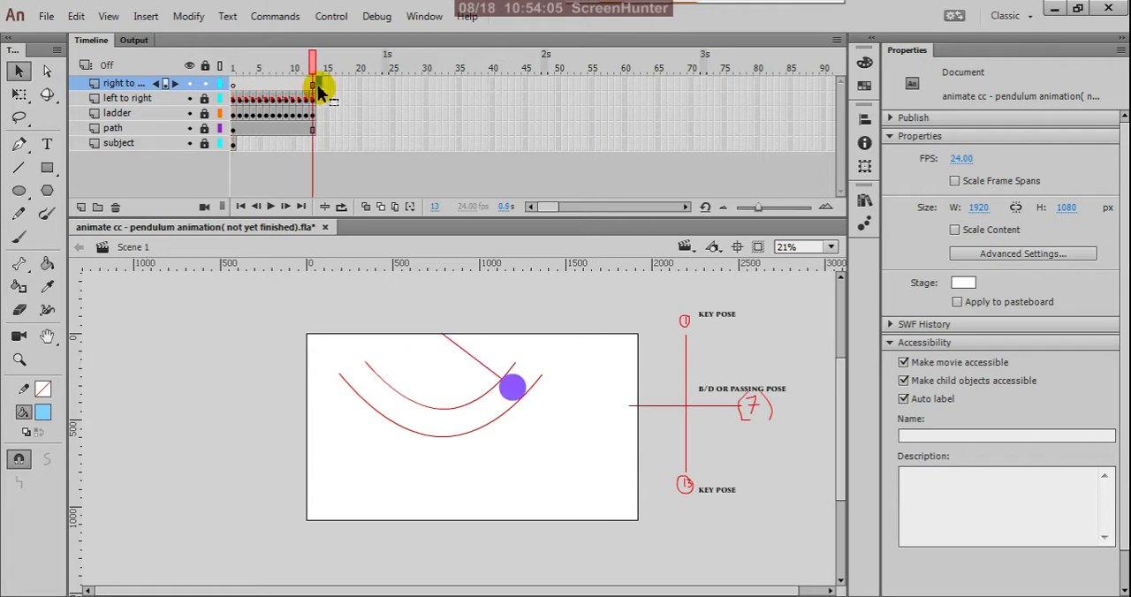
Lock the right to left layer, unlock the ladder layer, and select the ladder's frame 14.
left_click(205, 85)
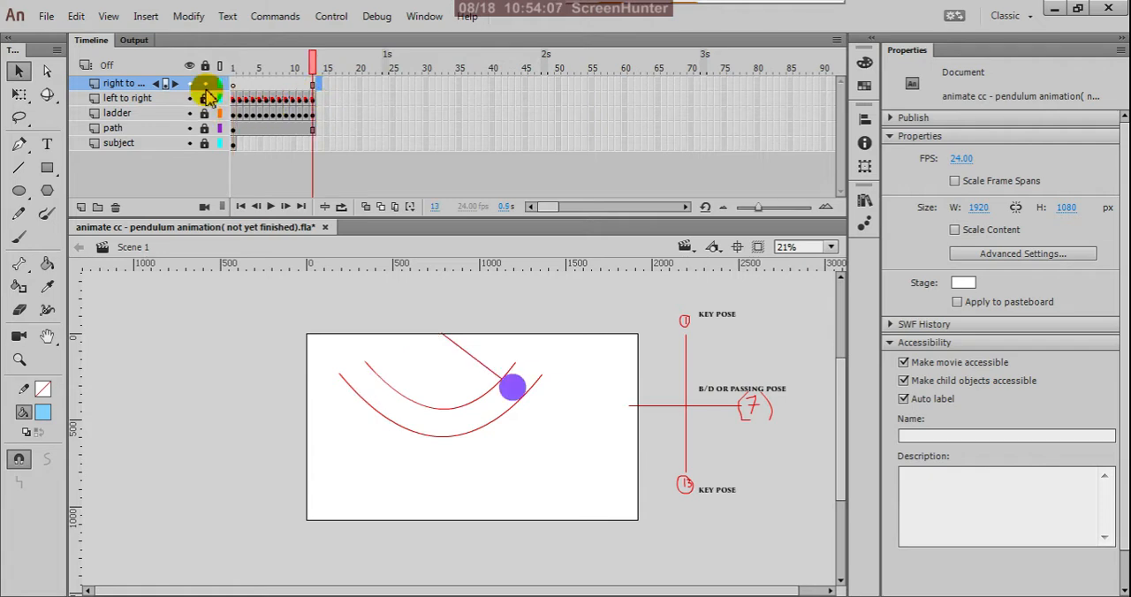
left_click(207, 86)
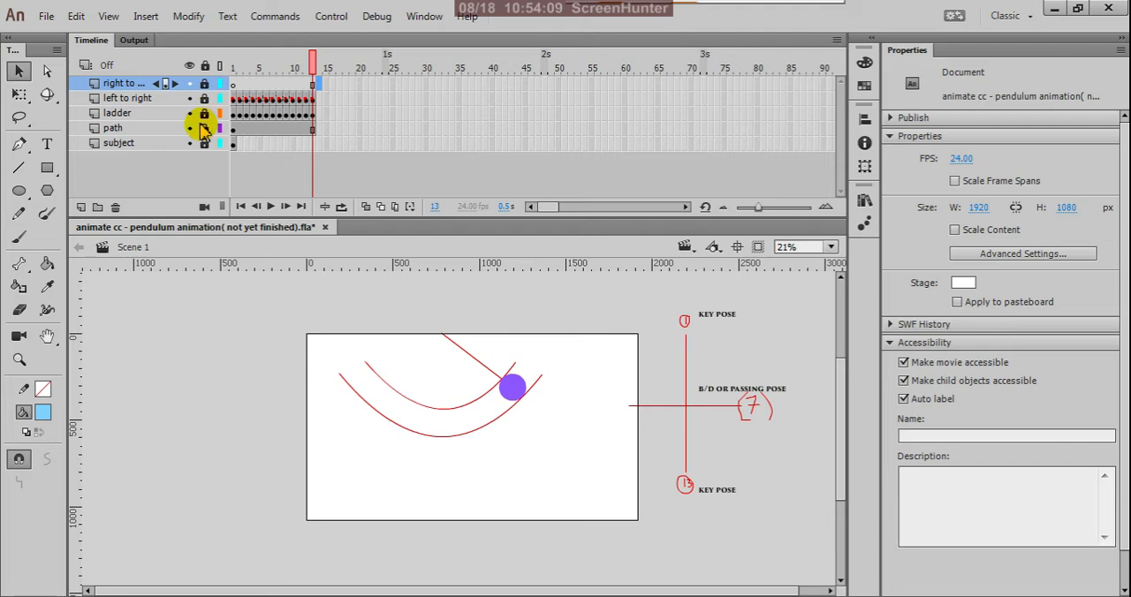
left_click(206, 113)
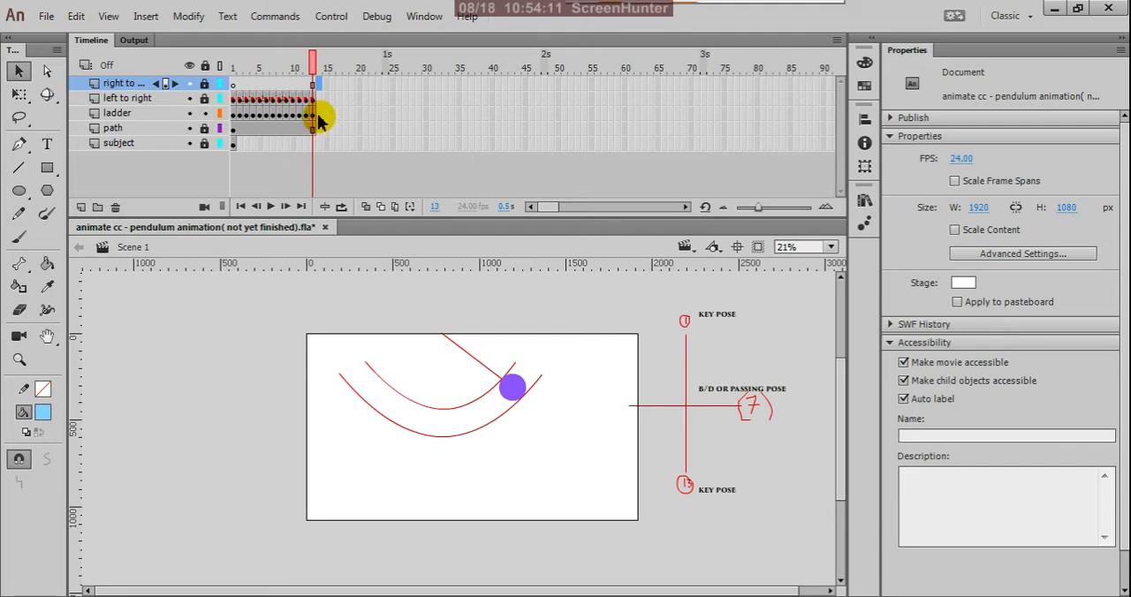
left_click(318, 115)
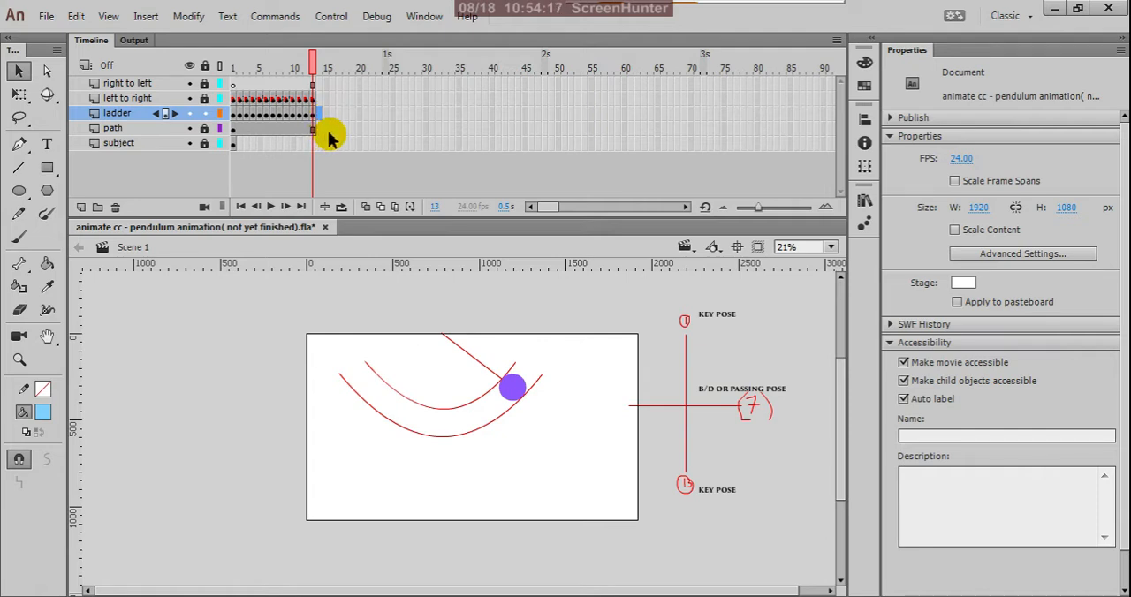
Extend the path and subject layers to frame 35 by inserting frames.
right_click(458, 131)
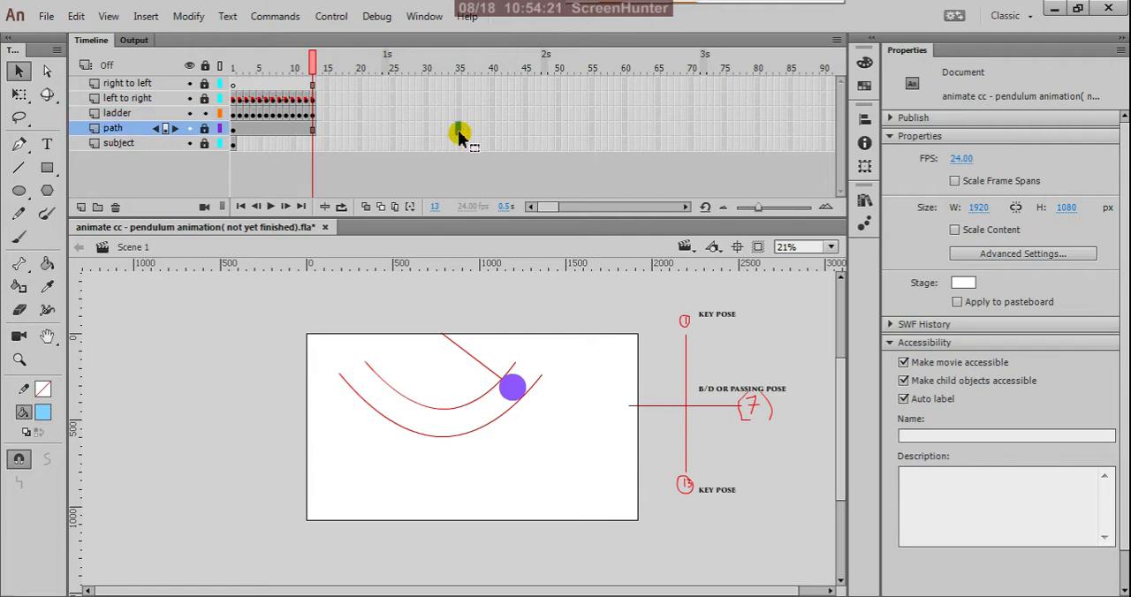
left_click(500, 176)
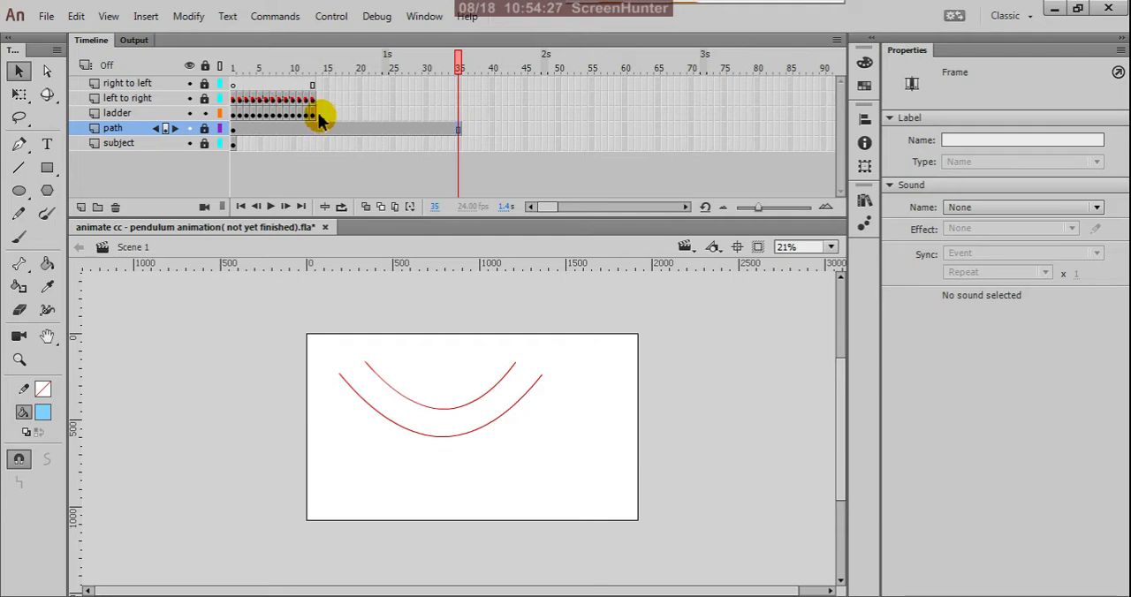
right_click(459, 143)
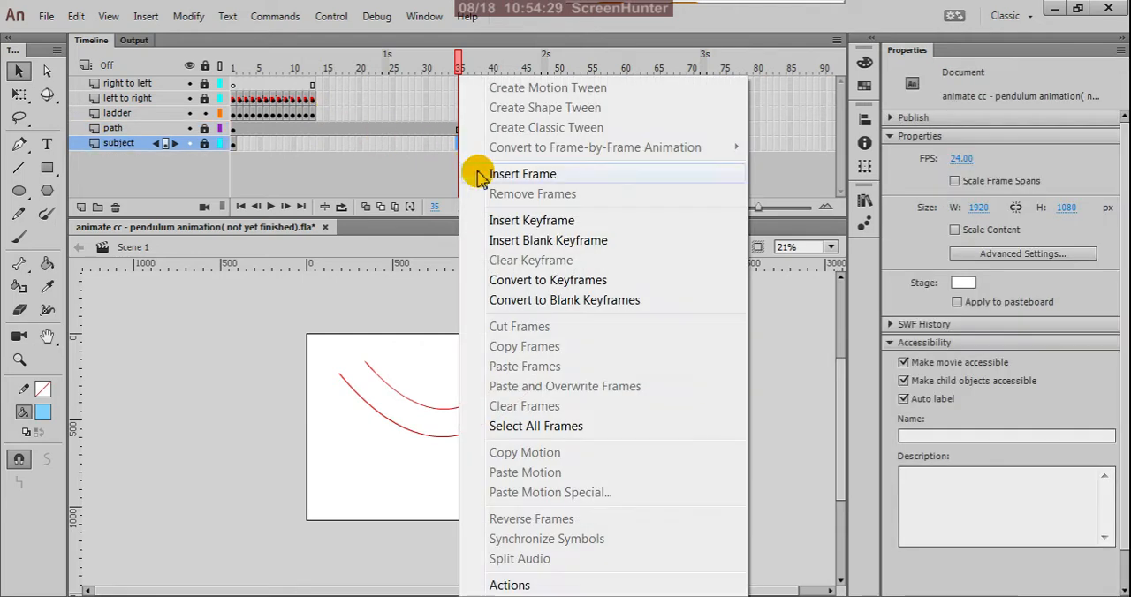
left_click(480, 176)
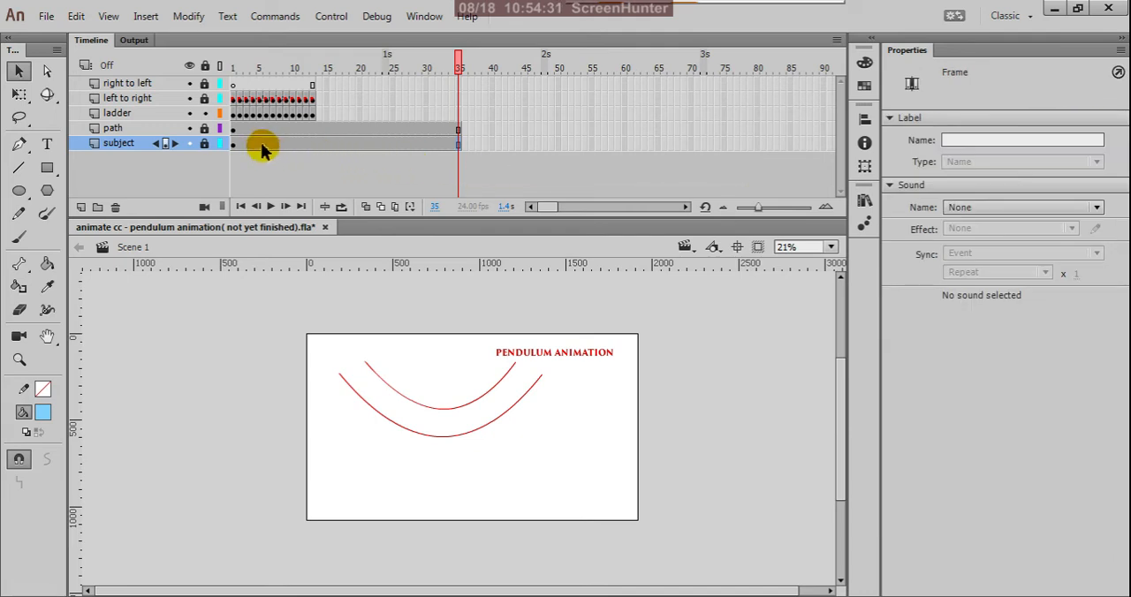
Inspect the ladder layer's timing chart at frames 13 and 12, and lock the ladder layer.
left_click(311, 114)
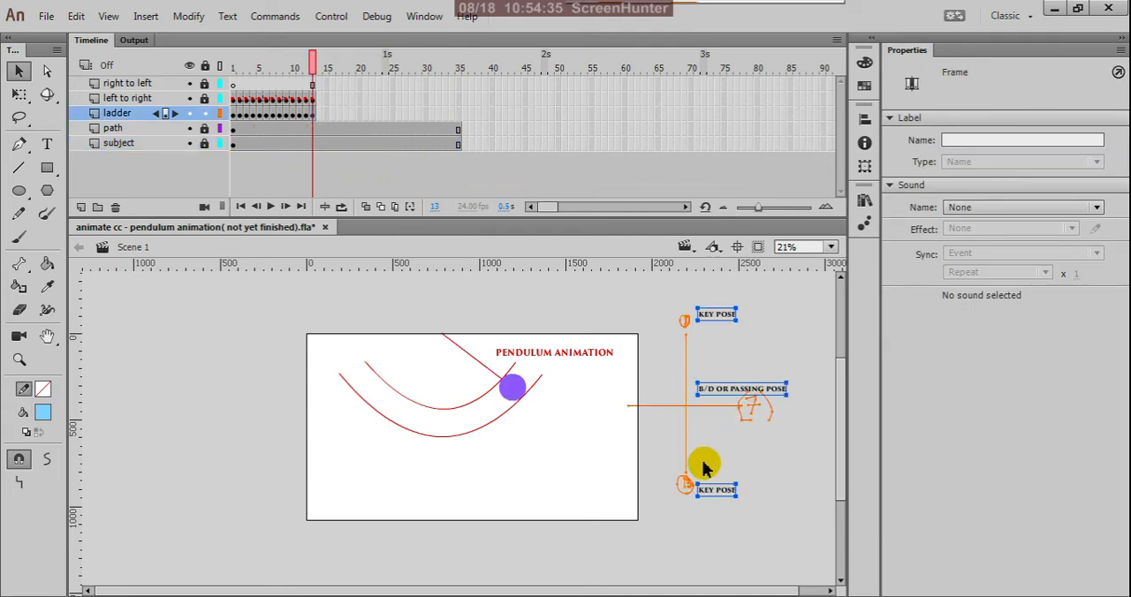
scroll(701, 459, "up", 2)
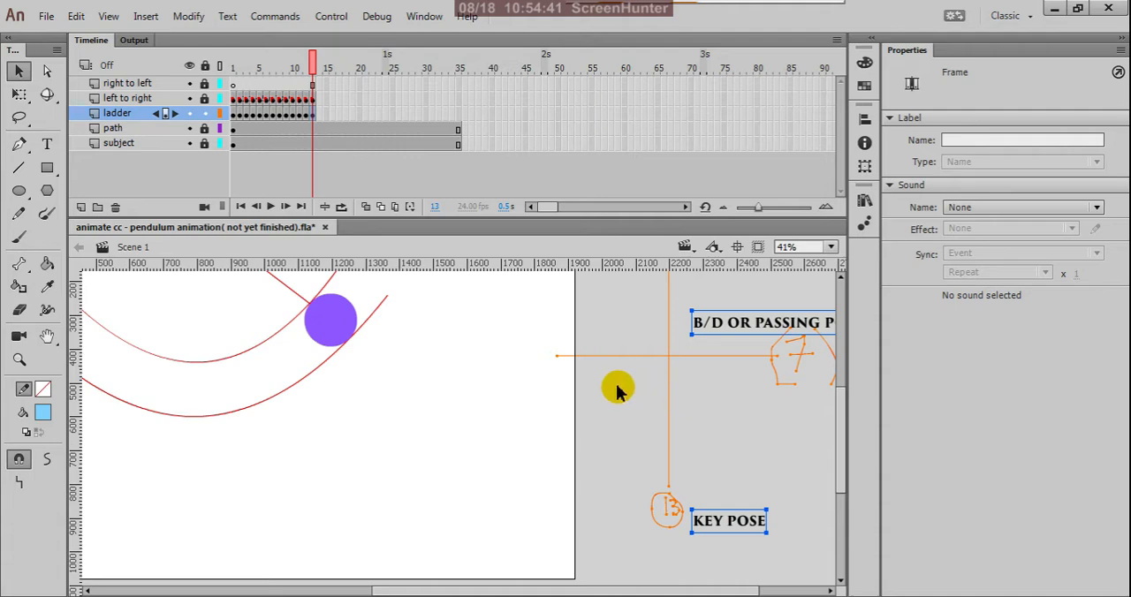
left_click(307, 116)
left_click(308, 115)
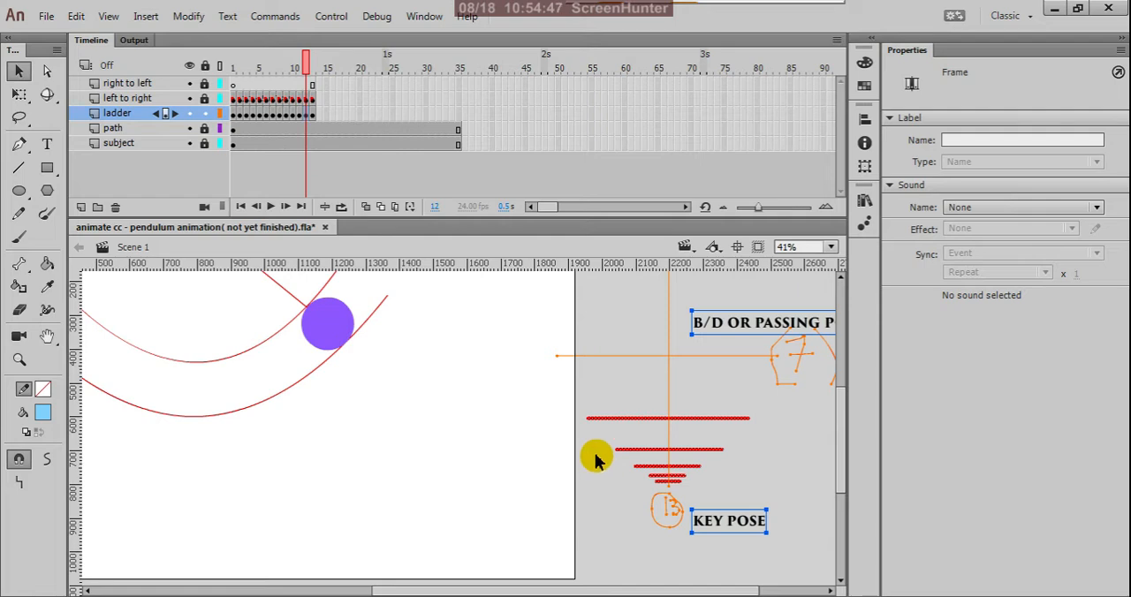
key("ctrl+minus")
scroll(740, 451, "up", 2)
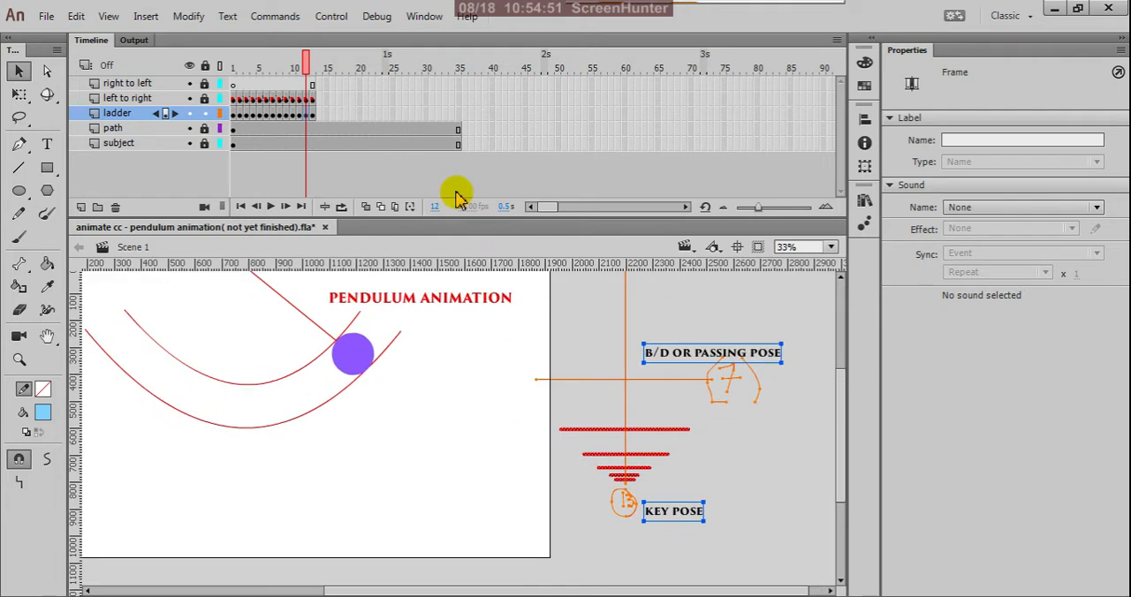
left_click(205, 112)
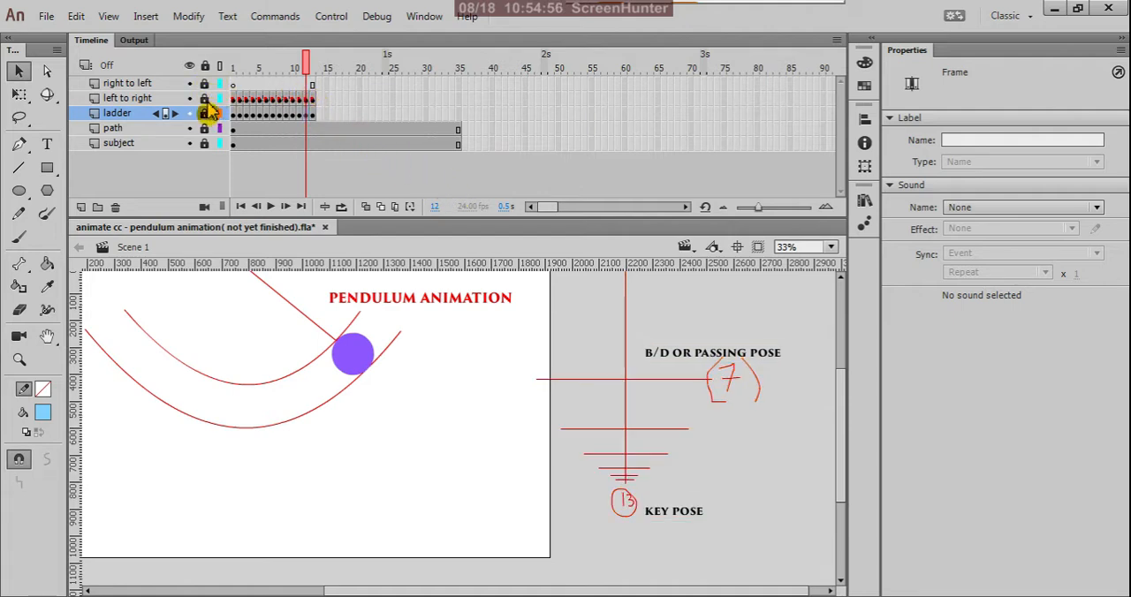
Inspect the pendulum poses on the left to right layer at frames 13 and 12, and scrub back to frame 7.
left_click(313, 100)
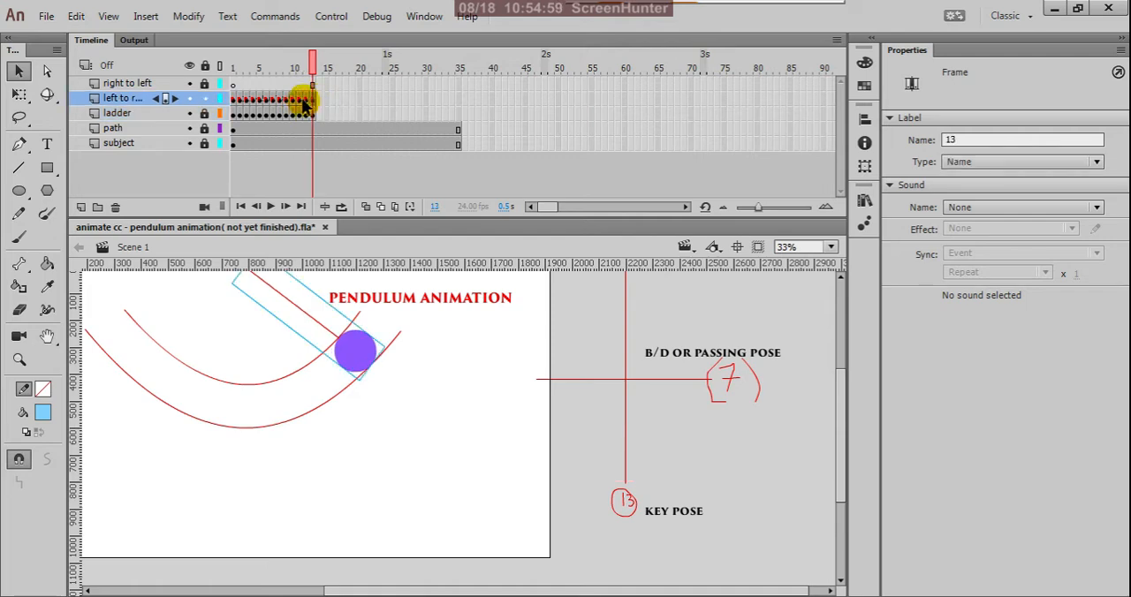
left_click(308, 99)
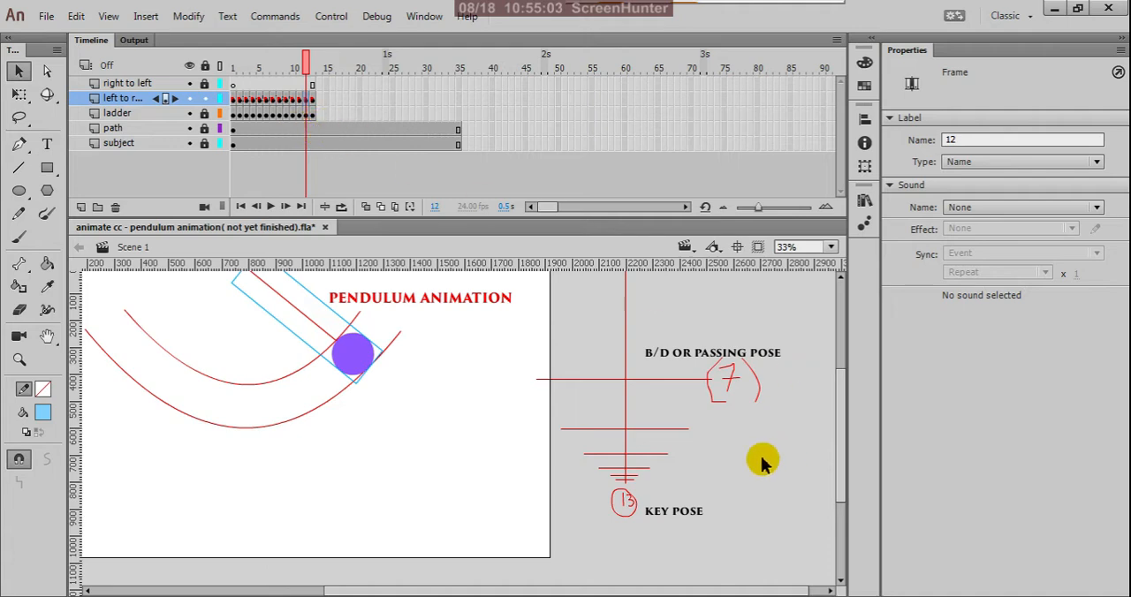
left_click(307, 69)
left_click_drag(307, 69, 274, 132)
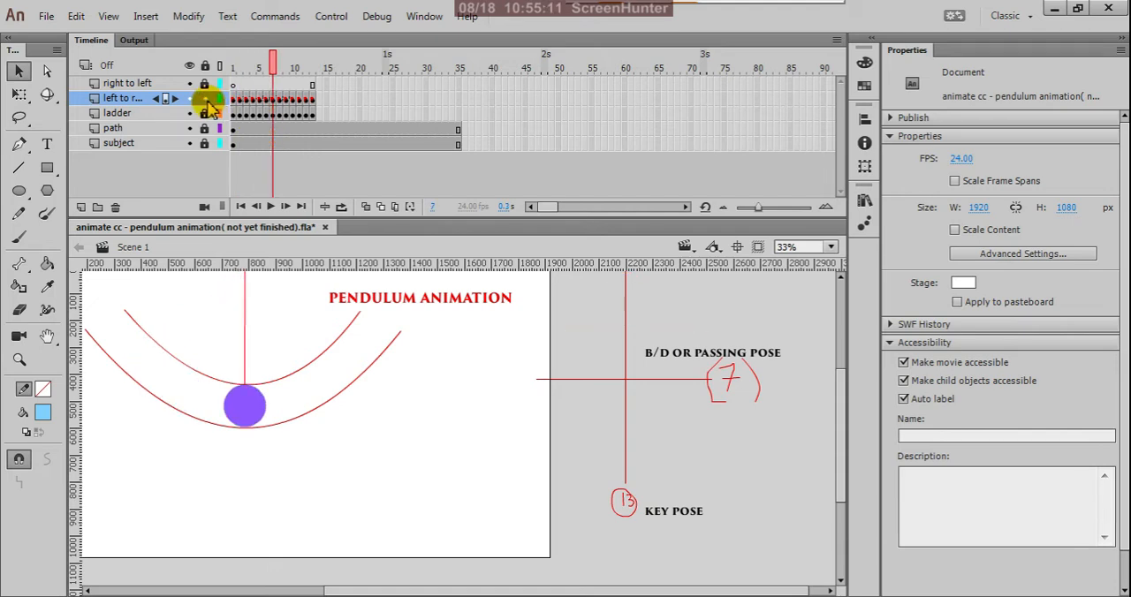
Hide and show the ladder layer to identify its chart, and select the ladder keyframe at frame 7.
left_click(189, 113)
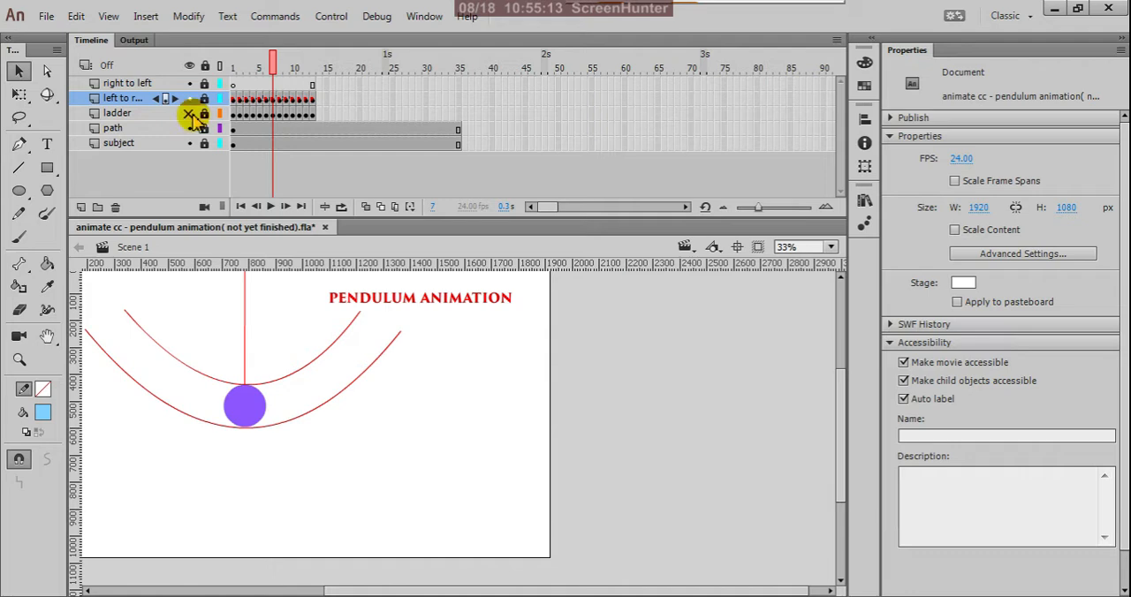
left_click(189, 113)
left_click(272, 115)
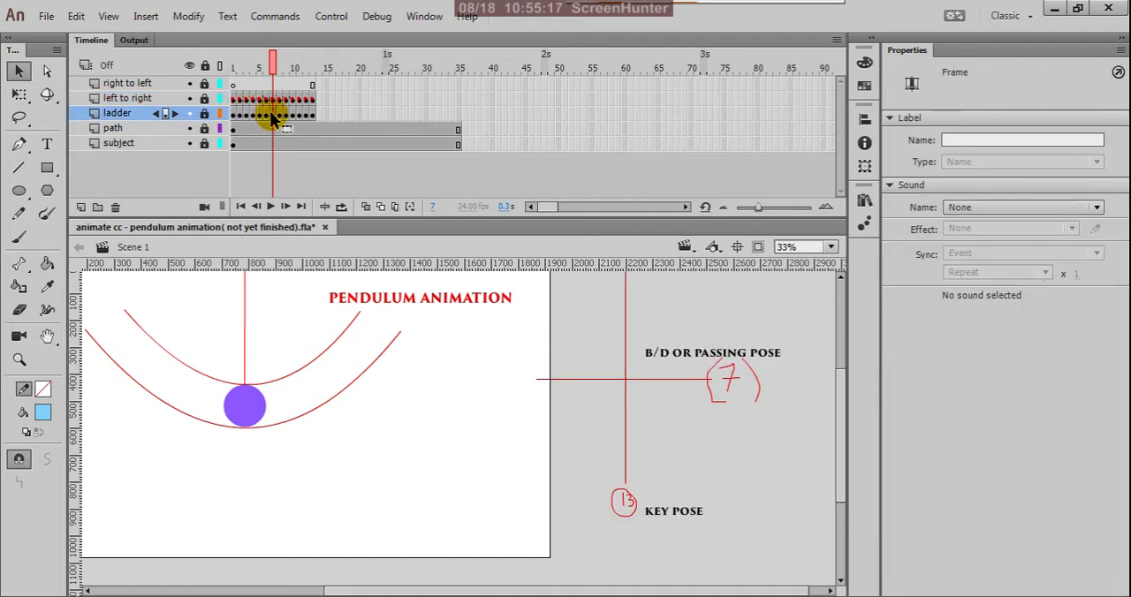
Unlock the ladder layer and handwrite 5 with the Pencil tool beside the upper rung of its chart at frame 5.
left_click(267, 115)
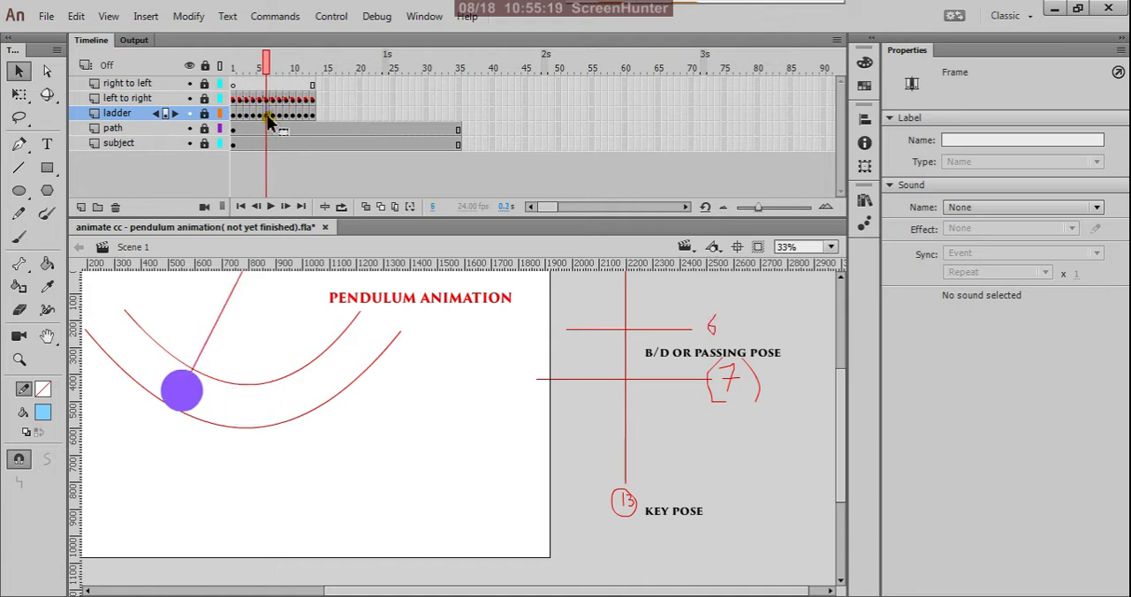
left_click(259, 117)
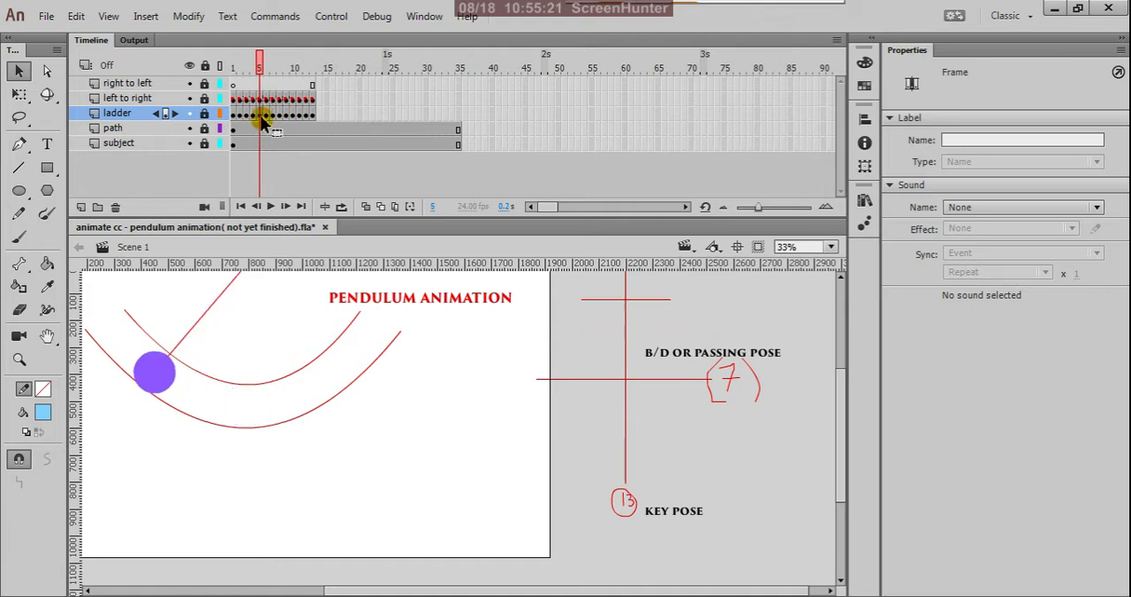
scroll(629, 440, "down", 1)
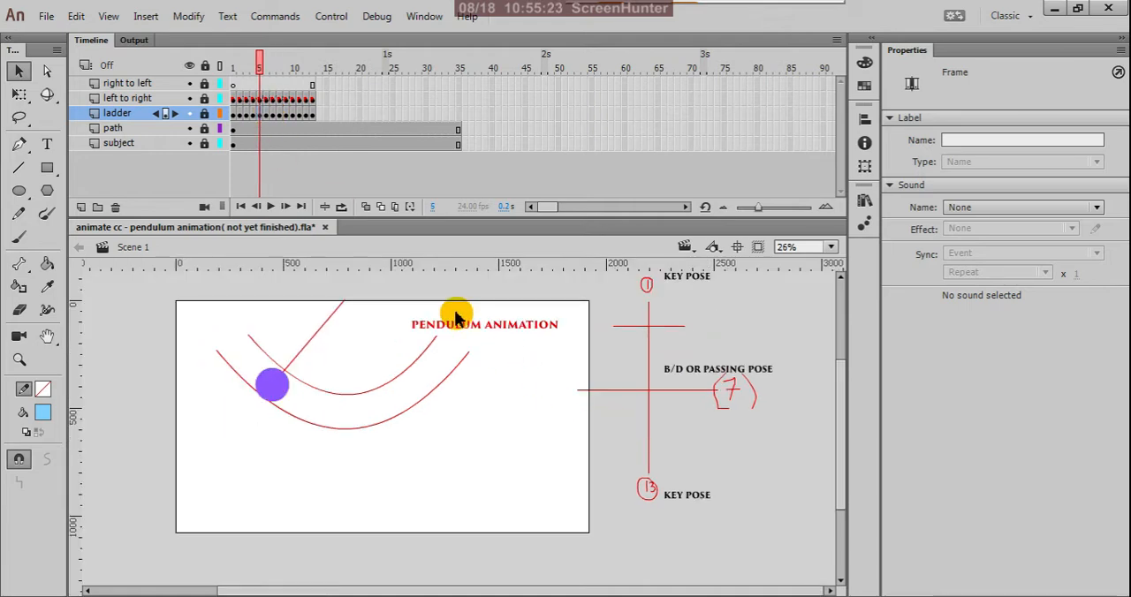
scroll(714, 331, "up", 2)
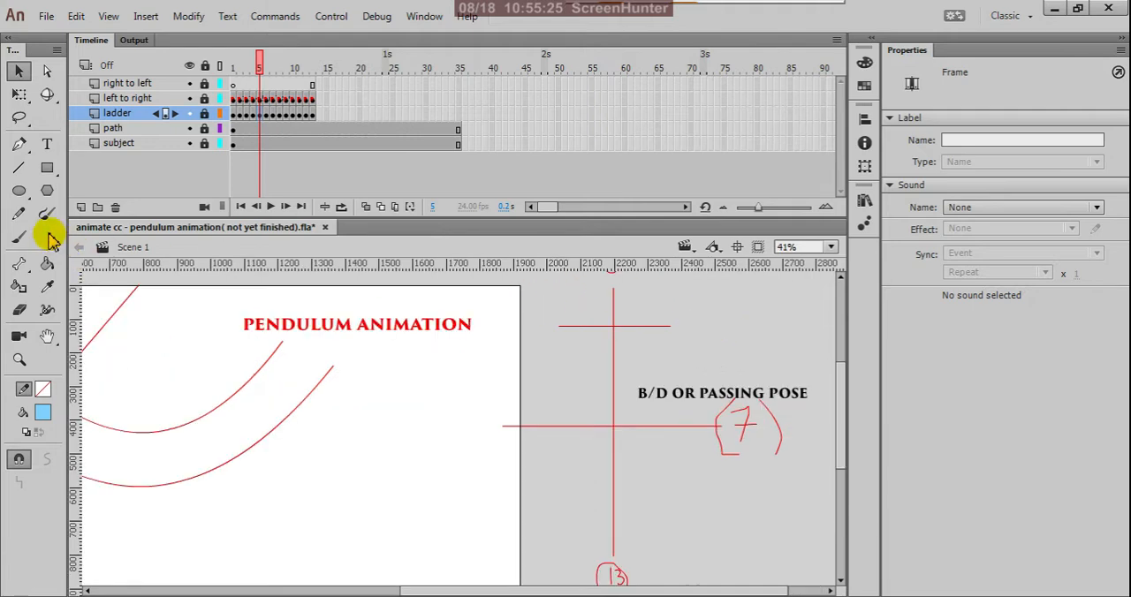
left_click(19, 214)
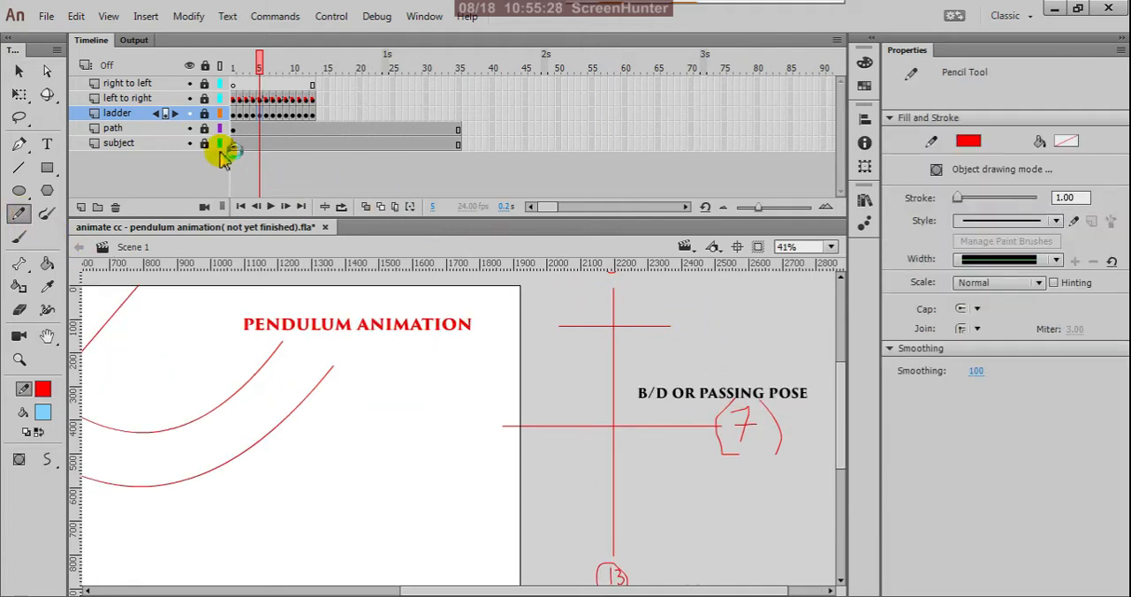
left_click(204, 113)
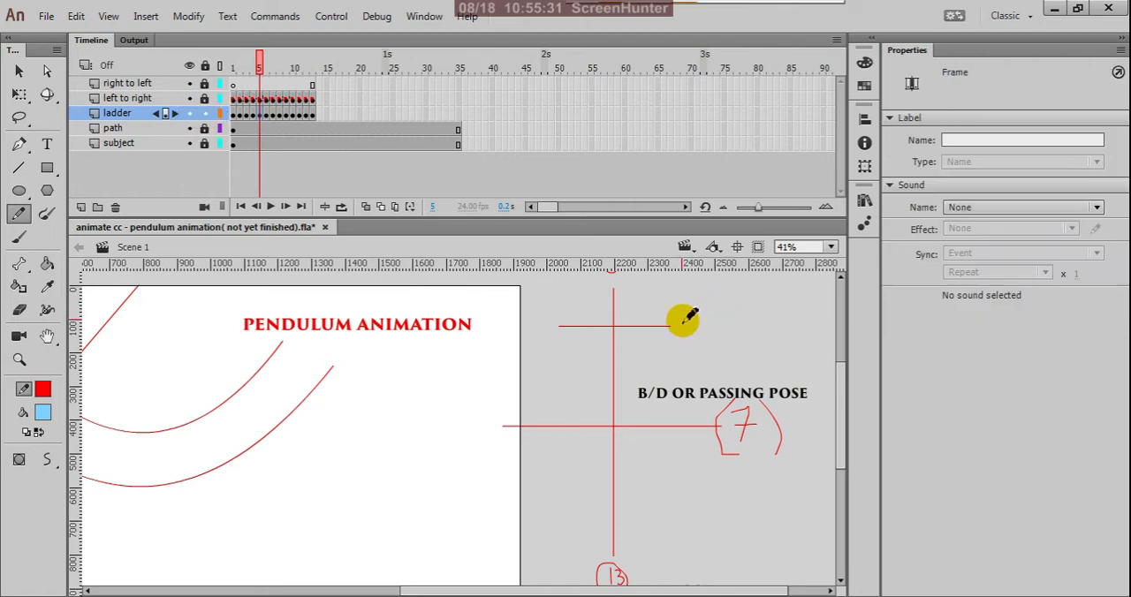
mouse_move(681, 317)
left_mouse_down()
mouse_move(690, 340)
mouse_move(680, 341)
mouse_move(681, 319)
mouse_move(692, 318)
left_mouse_up()
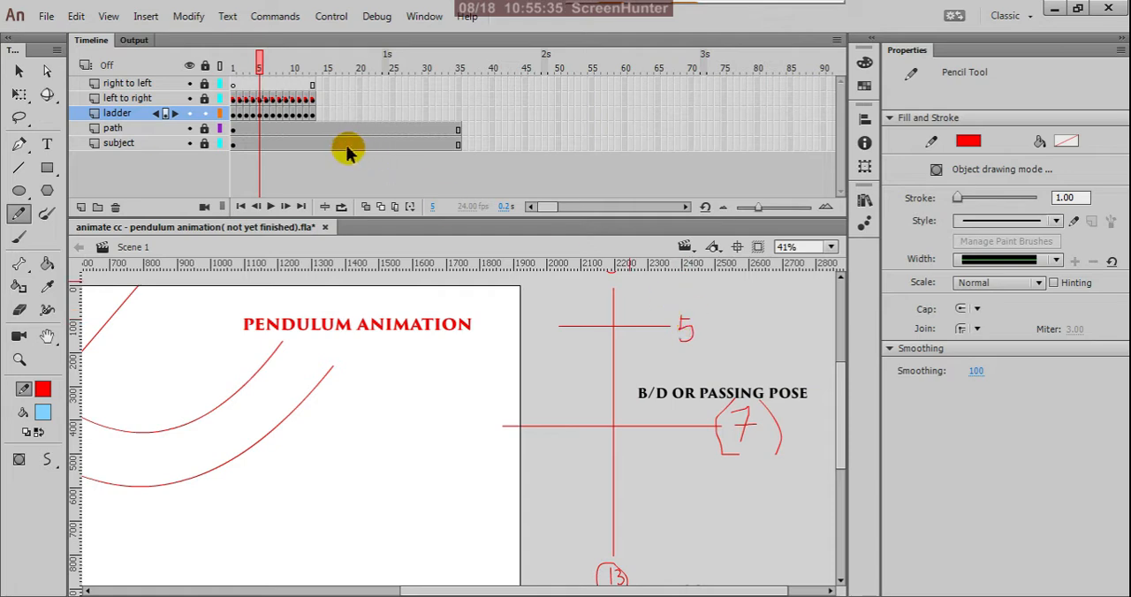
Handwrite 4 beside the upper rung of the ladder chart at frame 4.
left_click(253, 121)
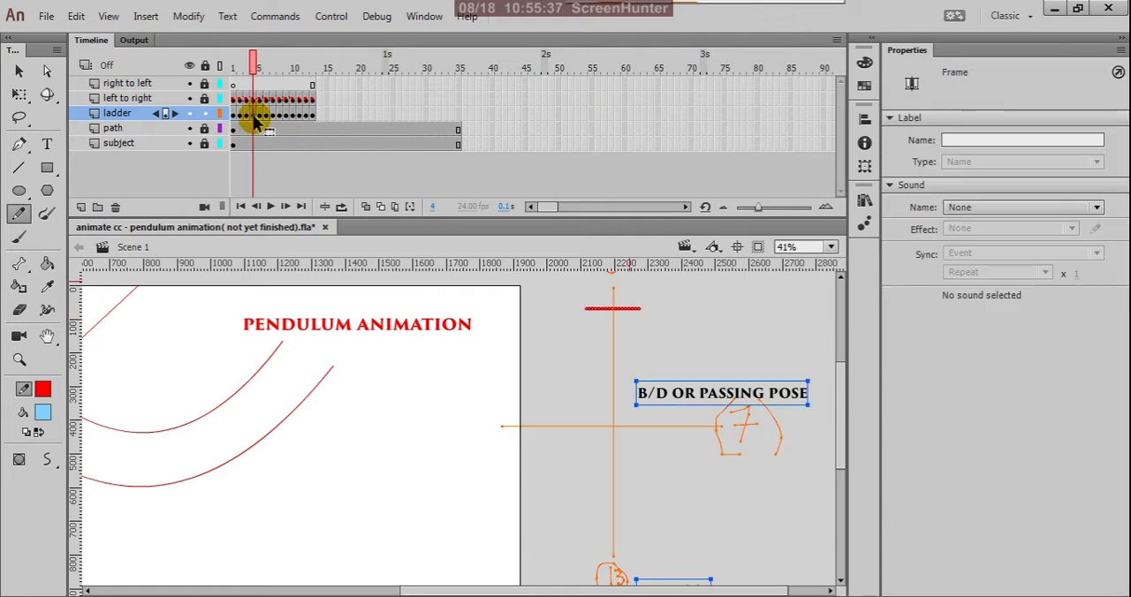
scroll(681, 457, "down", 1)
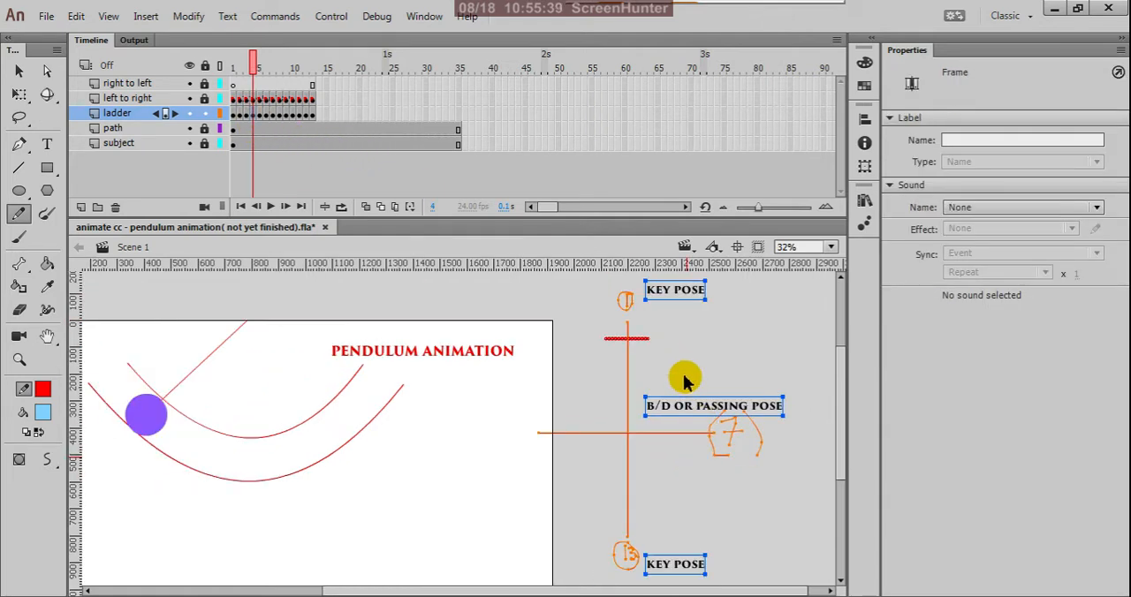
scroll(664, 340, "up", 2)
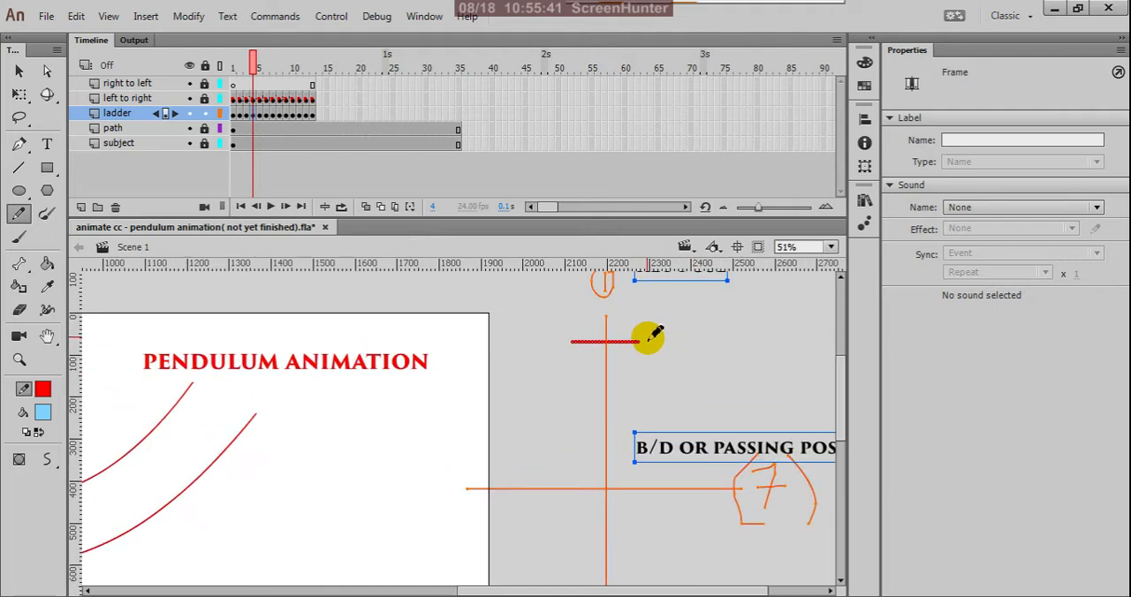
left_click_drag(649, 334, 662, 360)
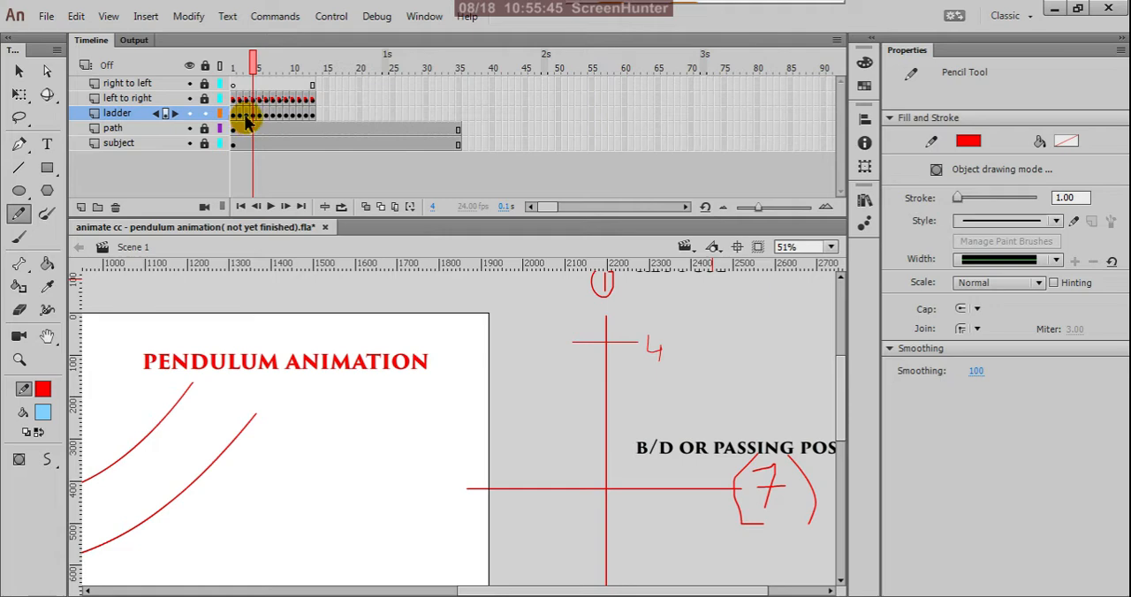
Handwrite 3 beside the ladder chart's upper rung at frame 3, and 2 beside the one at frame 2.
left_click(246, 115)
scroll(630, 336, "up", 2)
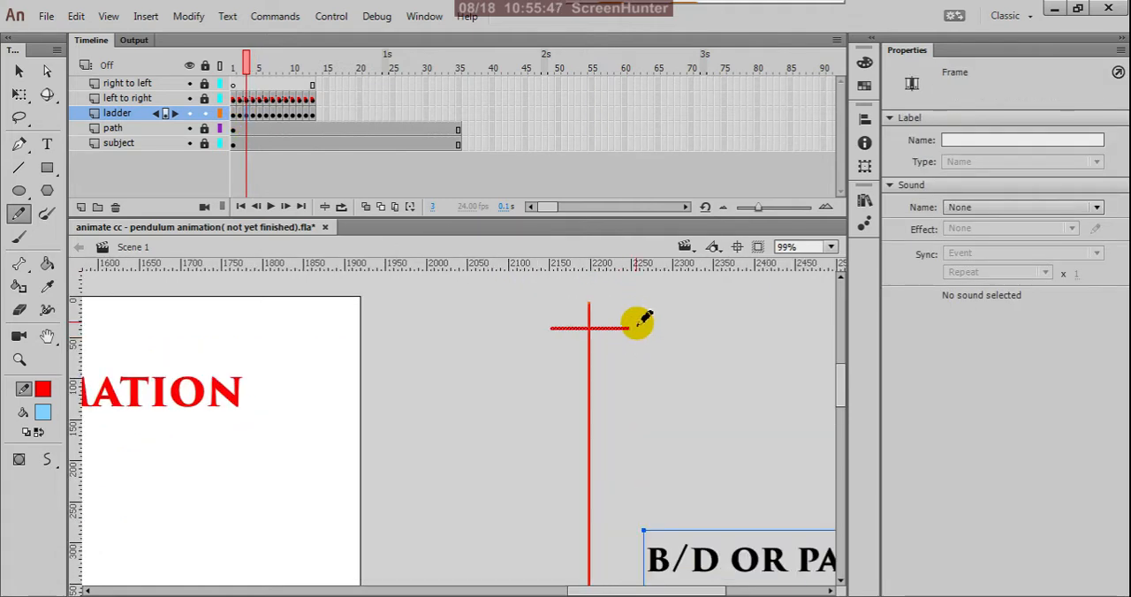
left_click_drag(643, 320, 632, 334)
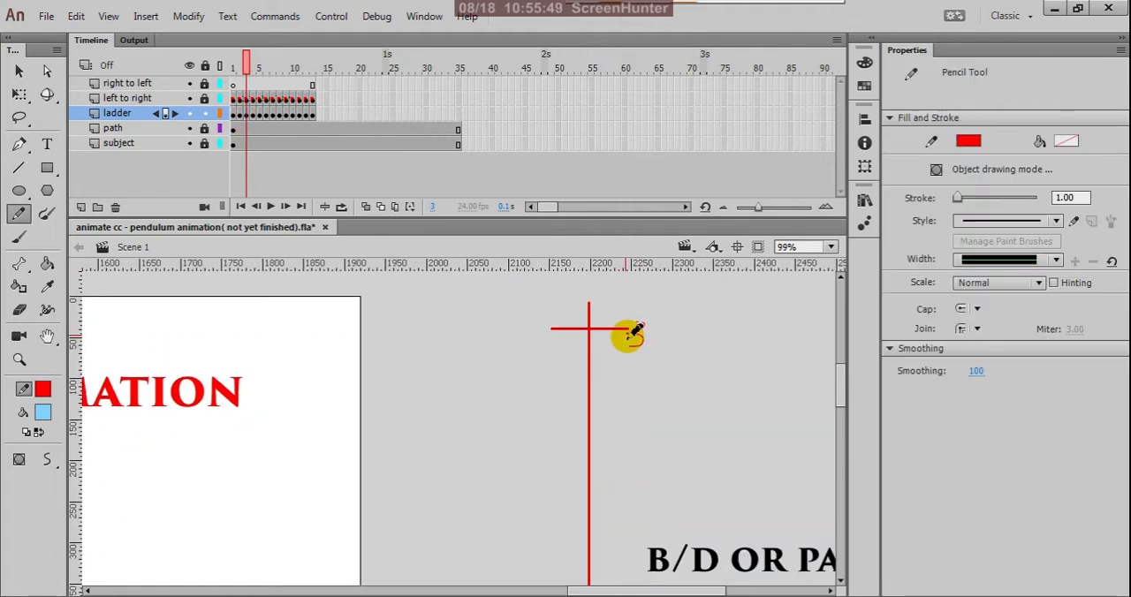
left_click(240, 115)
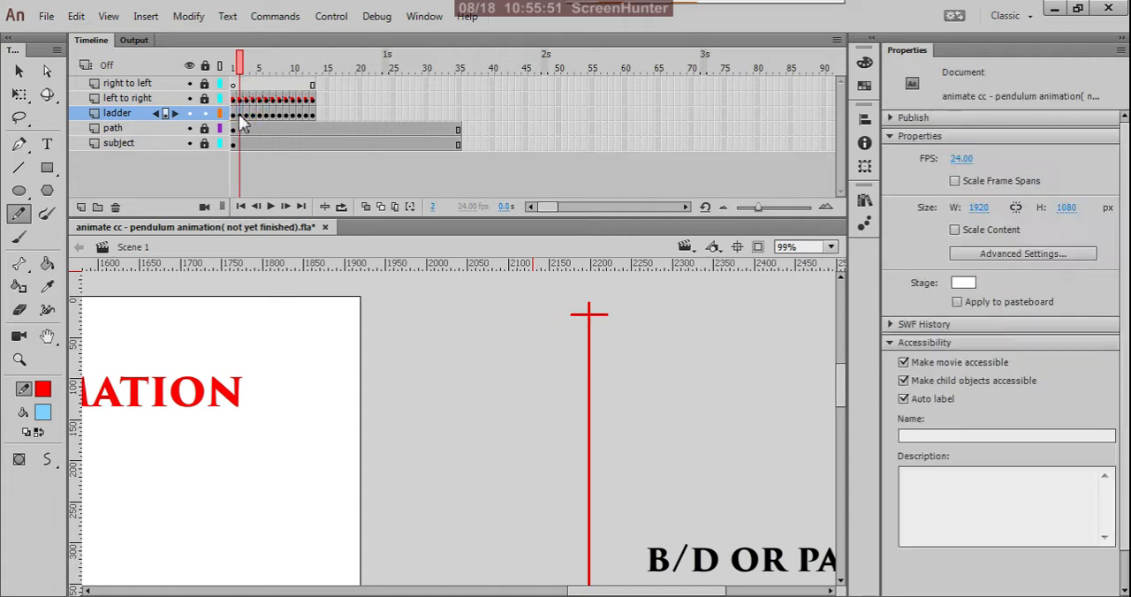
scroll(627, 318, "up", 2)
mouse_move(594, 312)
left_mouse_down()
mouse_move(606, 310)
mouse_move(611, 328)
left_mouse_up()
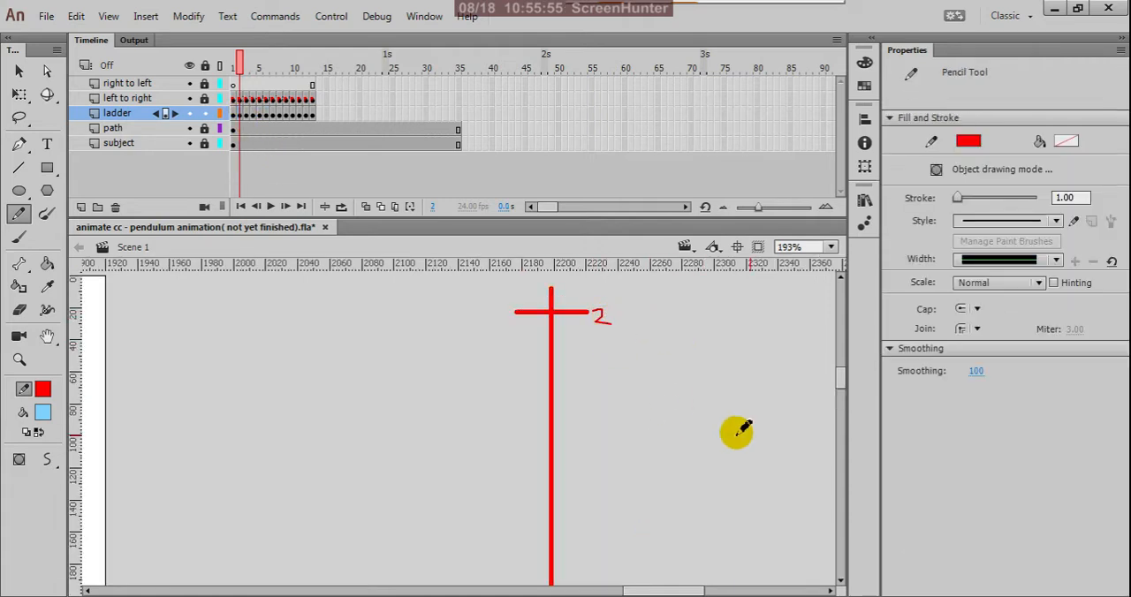
Go past the frame 7 passing pose and handwrite 8 beside the lower rung of the ladder chart at frame 8.
scroll(672, 389, "down", 3)
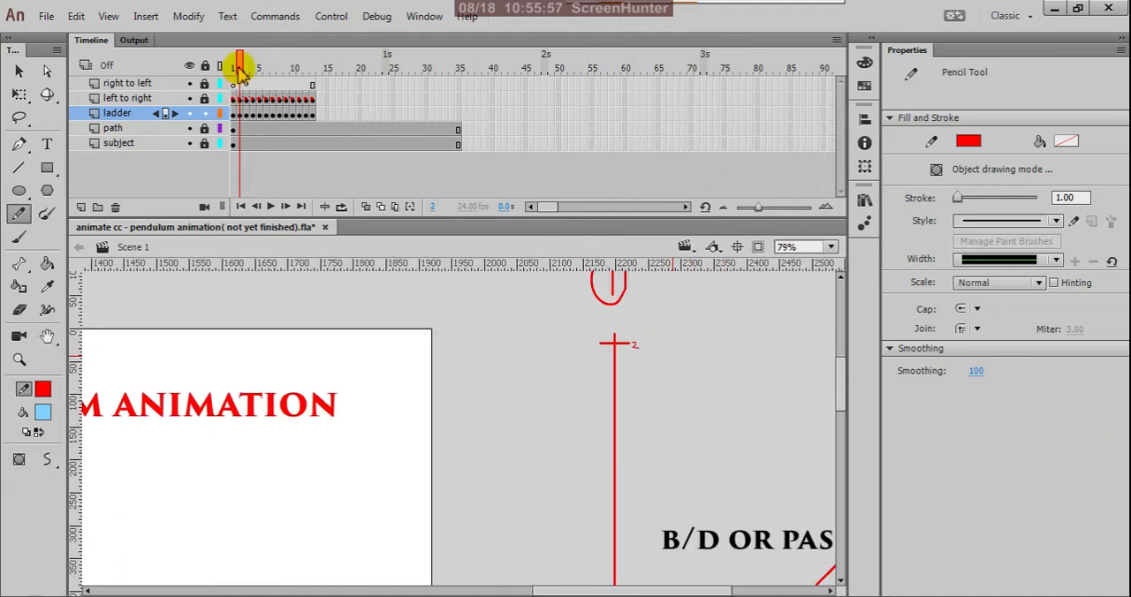
left_click_drag(239, 68, 274, 93)
scroll(518, 335, "down", 3)
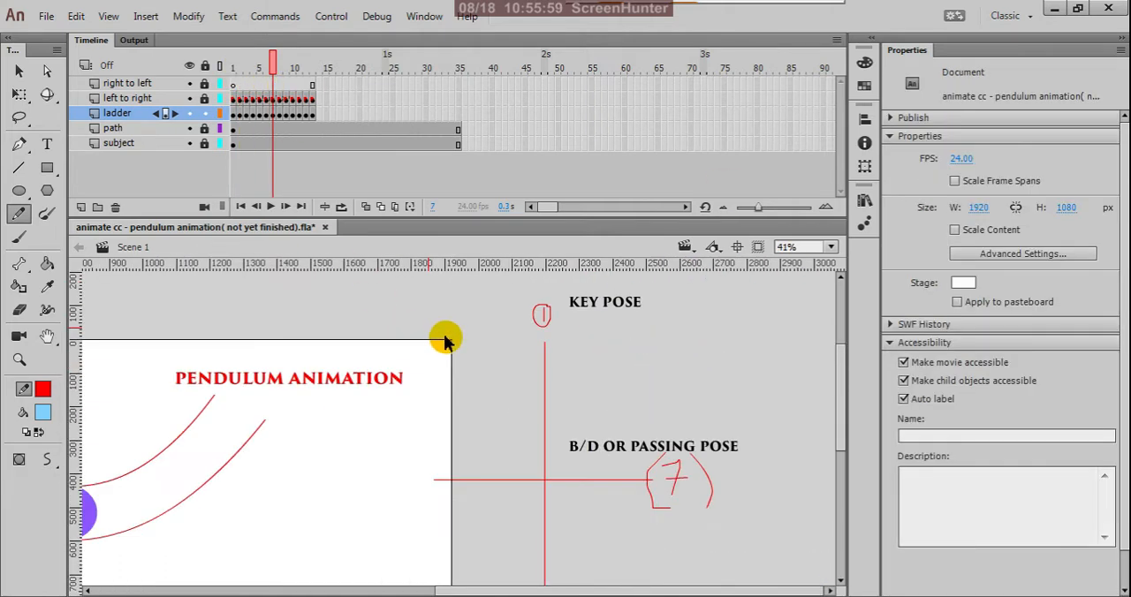
scroll(491, 301, "down", 1)
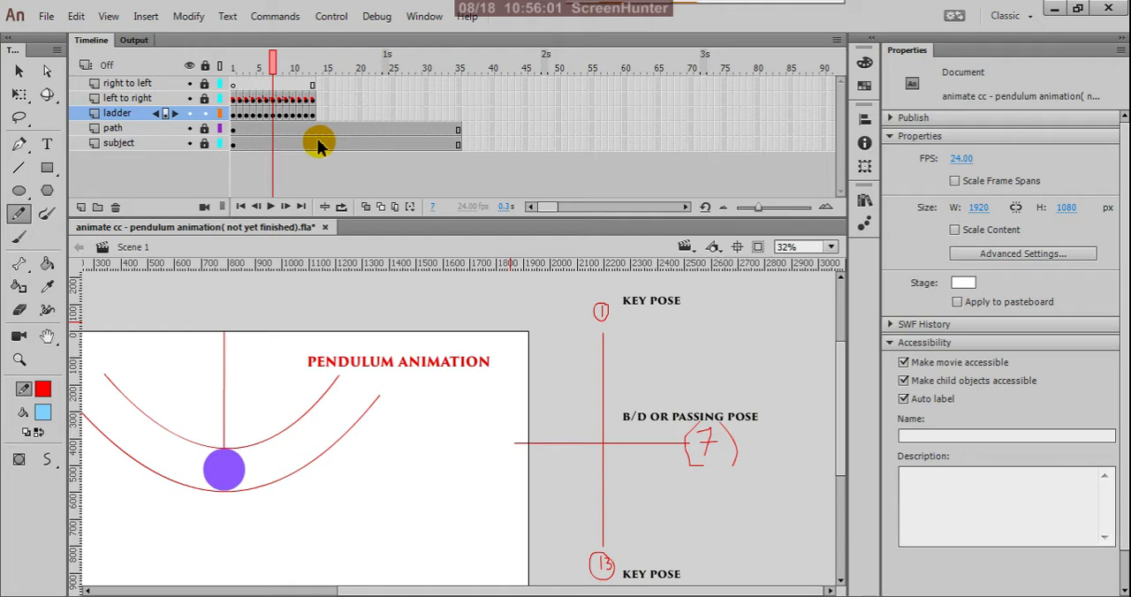
left_click(277, 114)
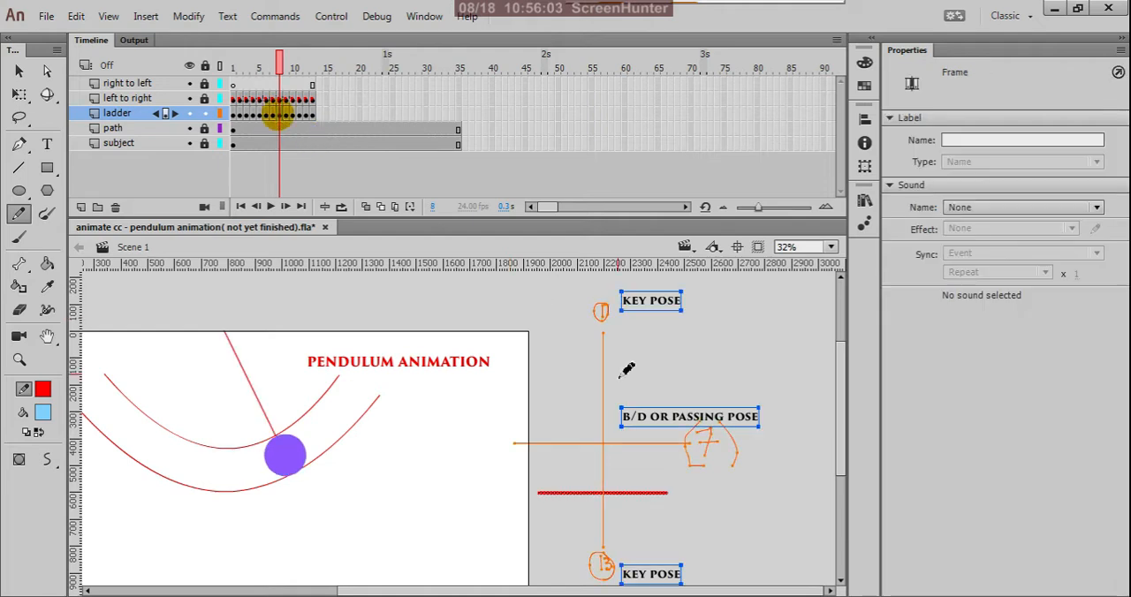
scroll(720, 455, "up", 2)
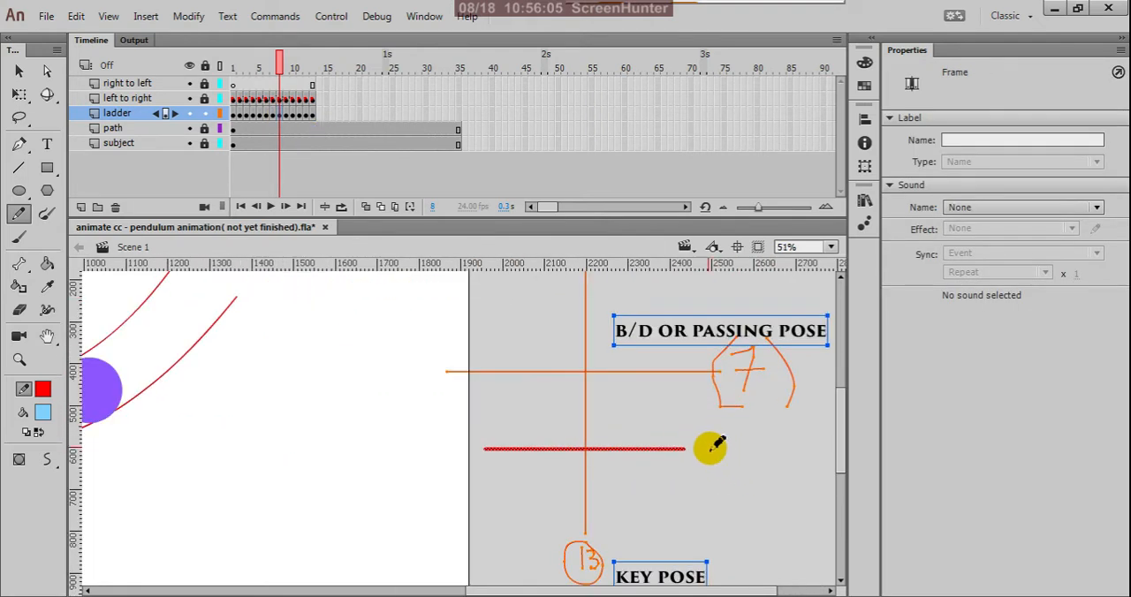
mouse_move(704, 439)
left_mouse_down()
mouse_move(705, 459)
mouse_move(703, 449)
left_mouse_up()
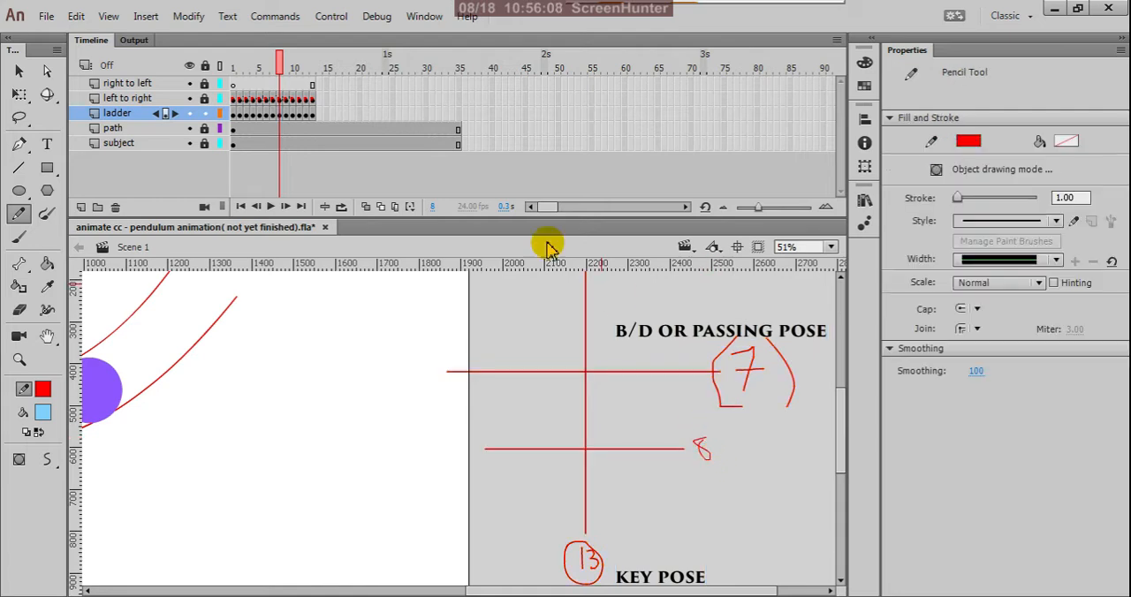
Handwrite 9 beside the wider lower rung of the ladder chart at frame 9 and deselect everything.
left_click(287, 117)
scroll(645, 344, "down", 2)
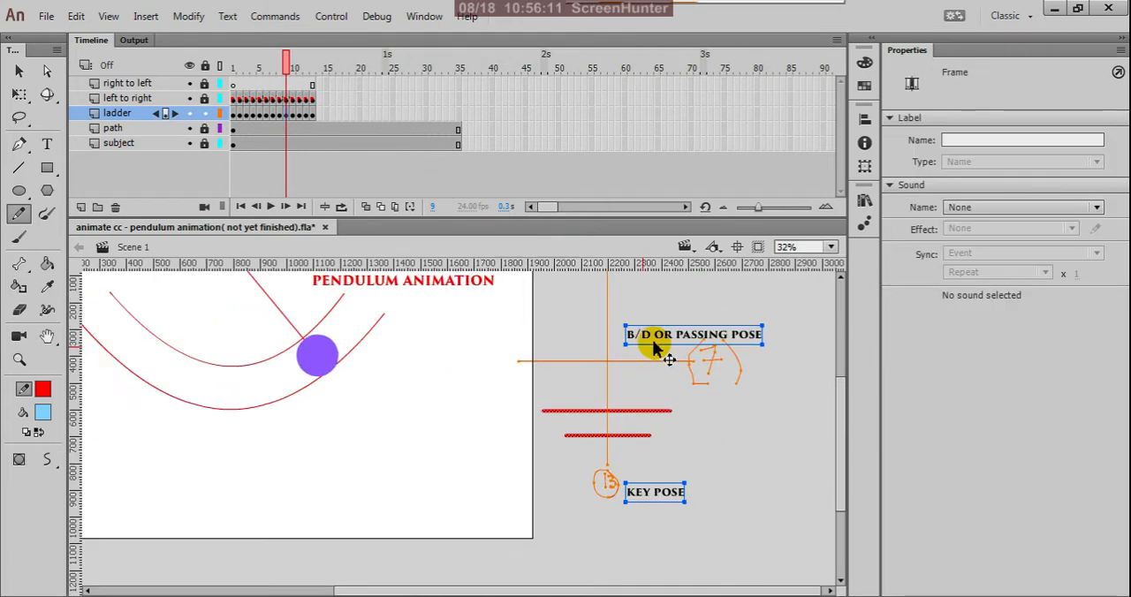
scroll(676, 411, "up", 1)
scroll(676, 411, "up", 1)
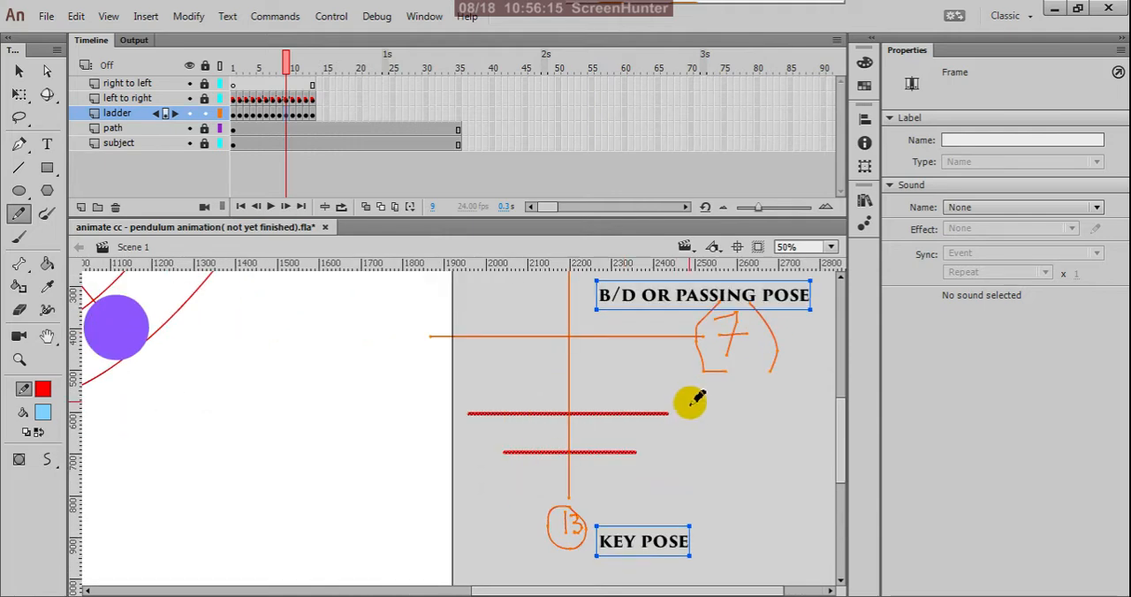
mouse_move(693, 407)
left_mouse_down()
mouse_move(677, 414)
mouse_move(693, 424)
left_mouse_up()
key("ctrl+shift+a")
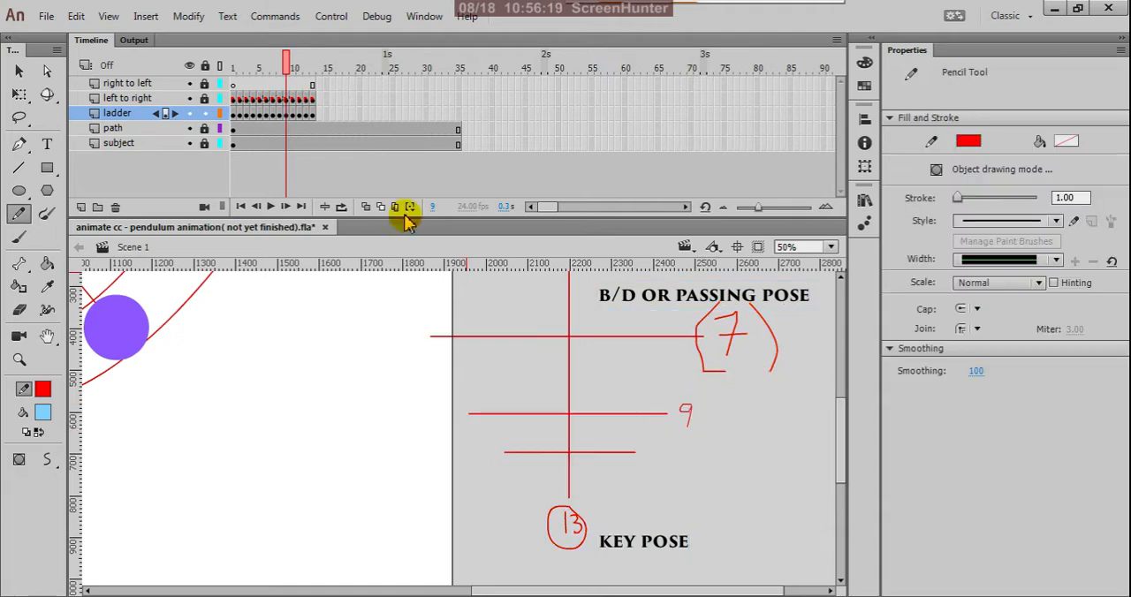
Compare the ladder charts at frames 9 and 10, and handwrite 10 beside the middle lower rung at frame 10.
left_click(295, 114)
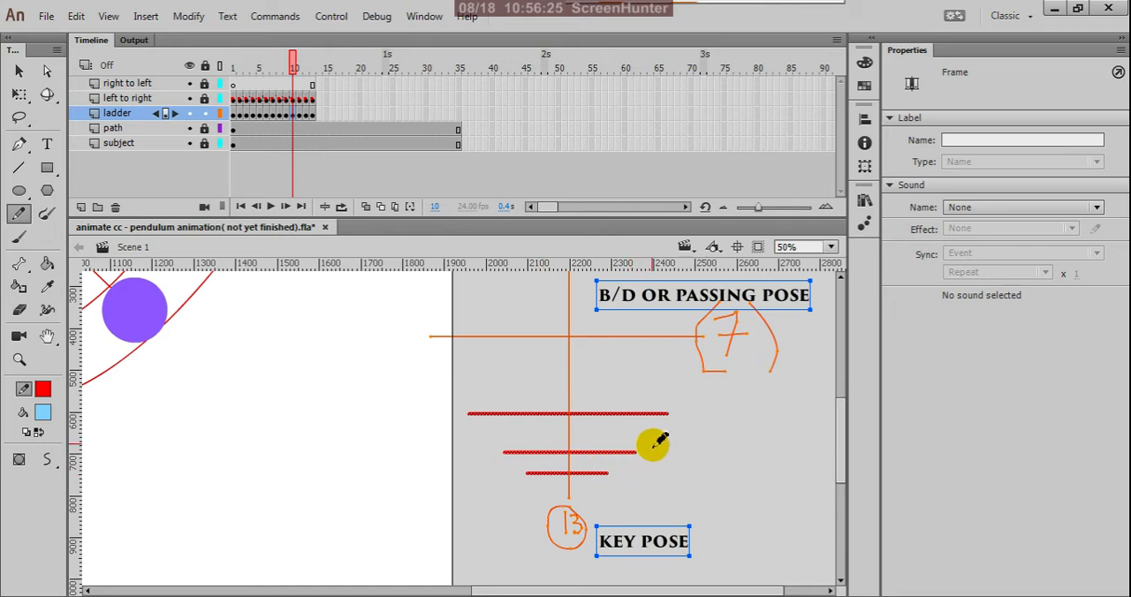
left_click(285, 114)
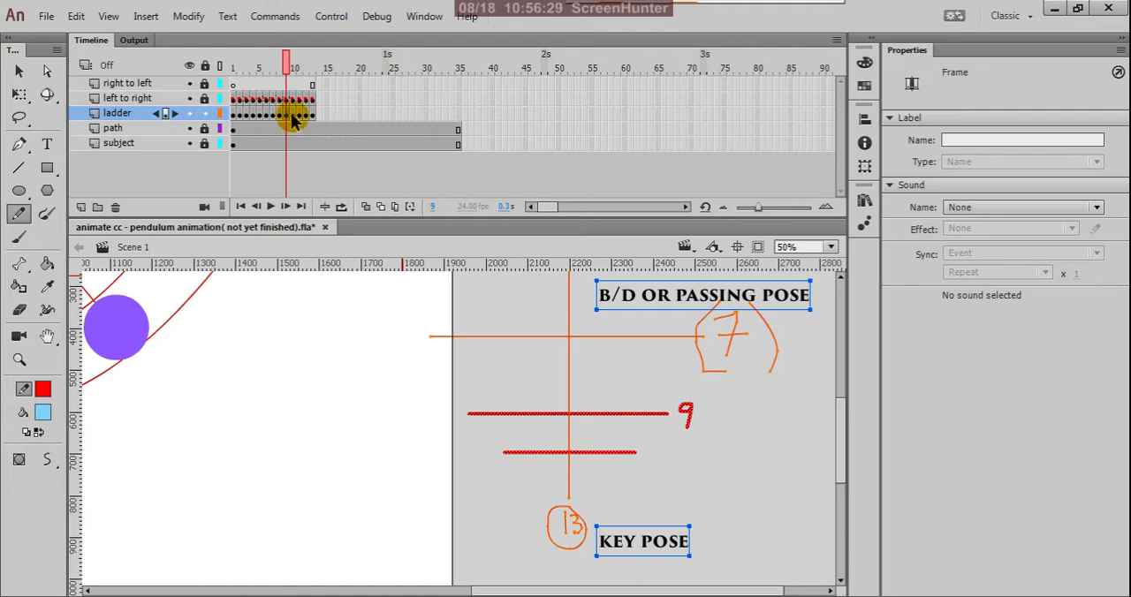
left_click(294, 115)
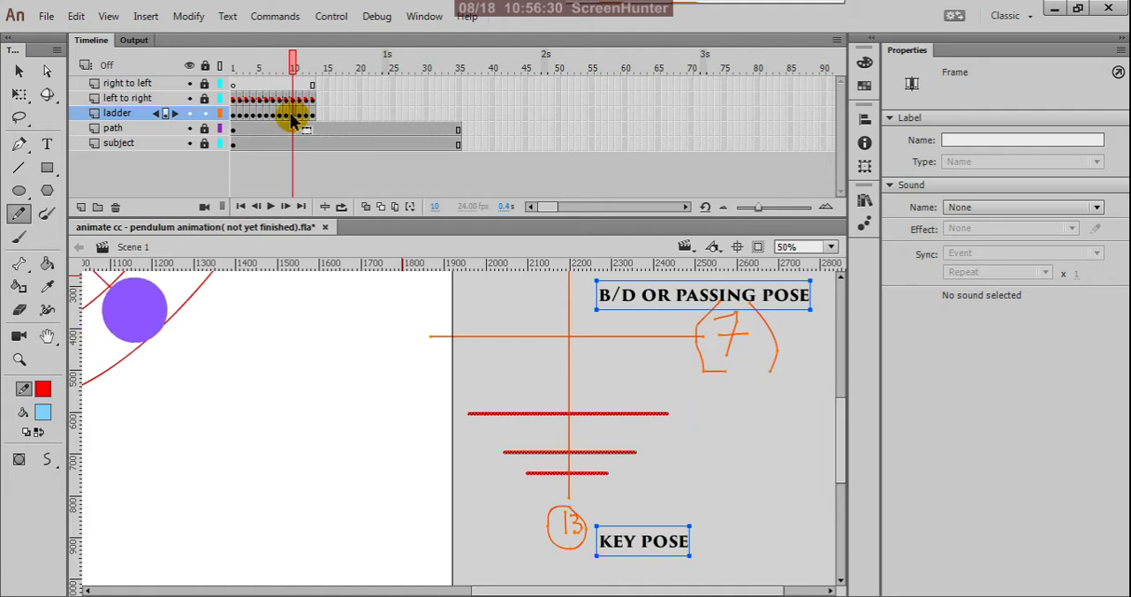
left_click(655, 446)
mouse_move(650, 444)
left_mouse_down()
mouse_move(651, 461)
mouse_move(664, 448)
left_mouse_up()
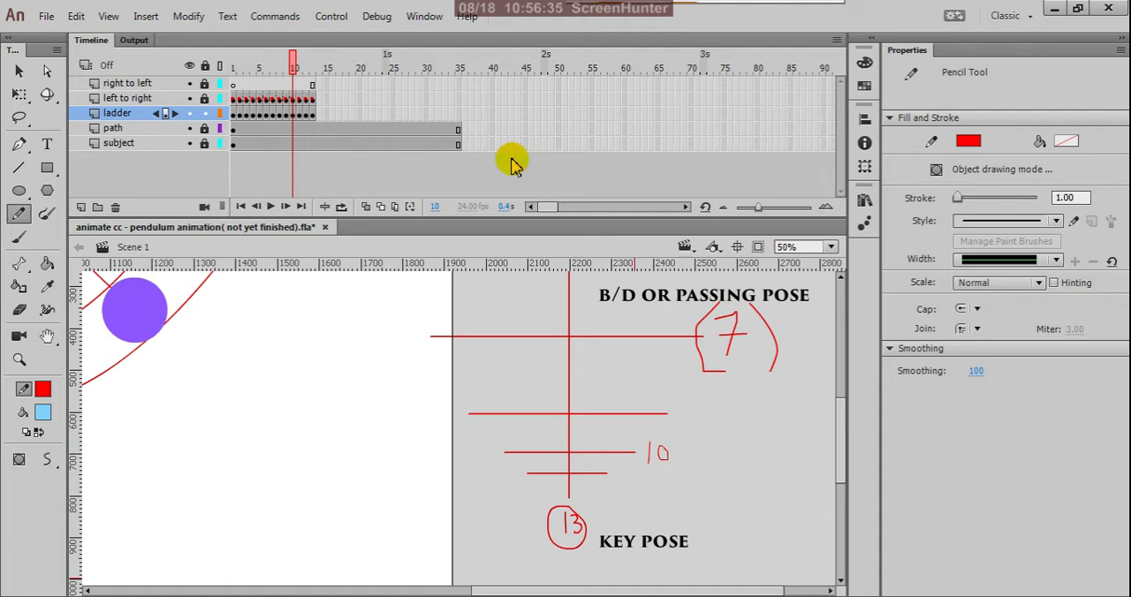
Handwrite 11 beside the third lower rung of the ladder chart at frame 11, and 12 beside the lowest rung at frame 12.
left_click(301, 117)
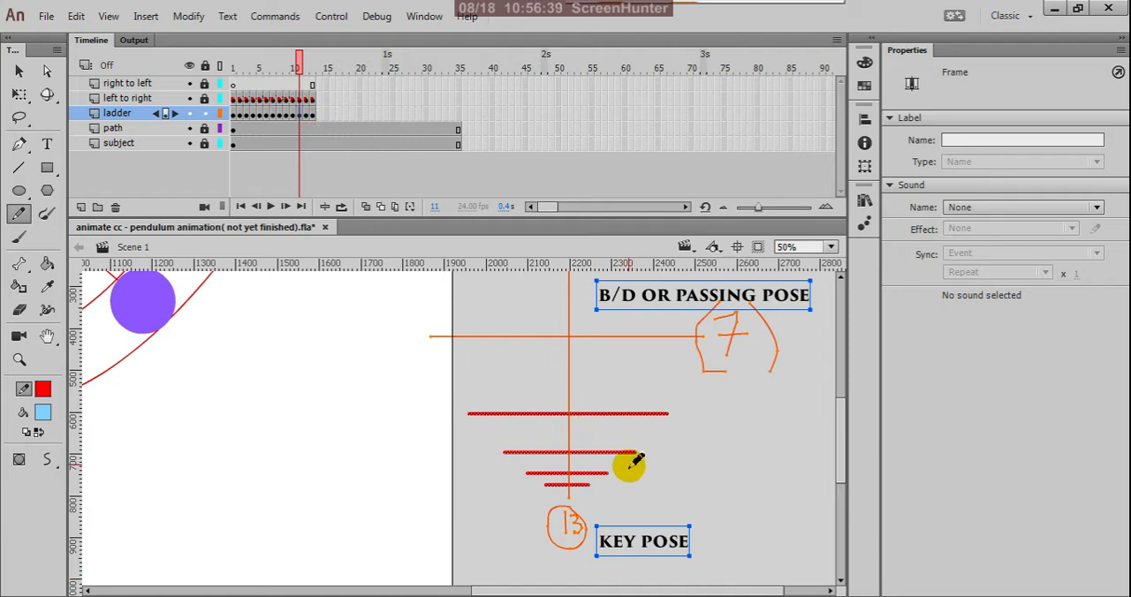
left_click_drag(629, 466, 634, 480)
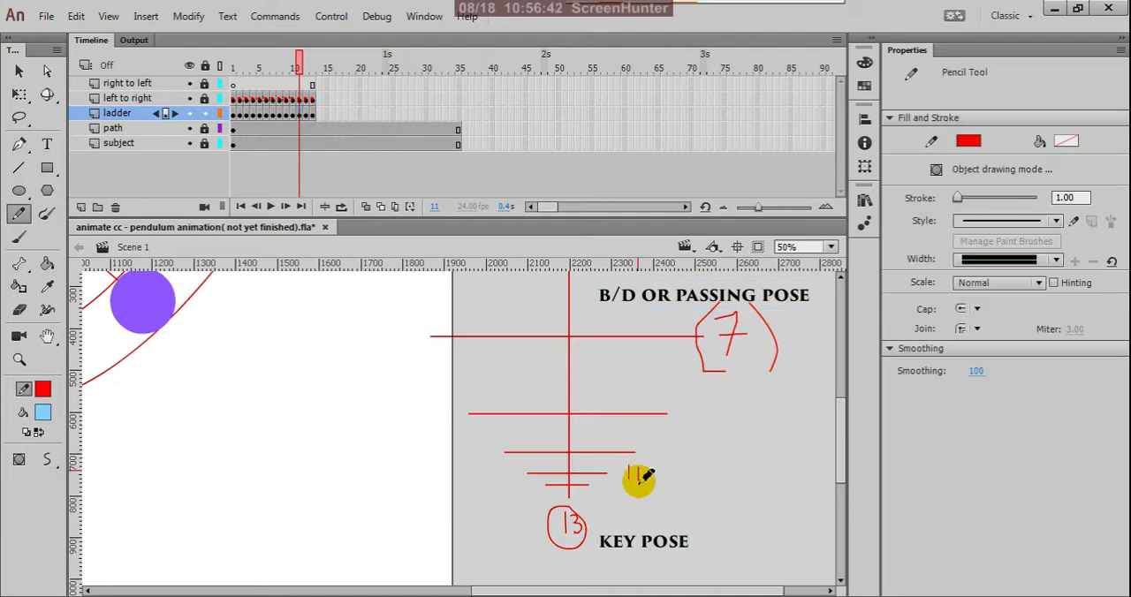
left_click(306, 115)
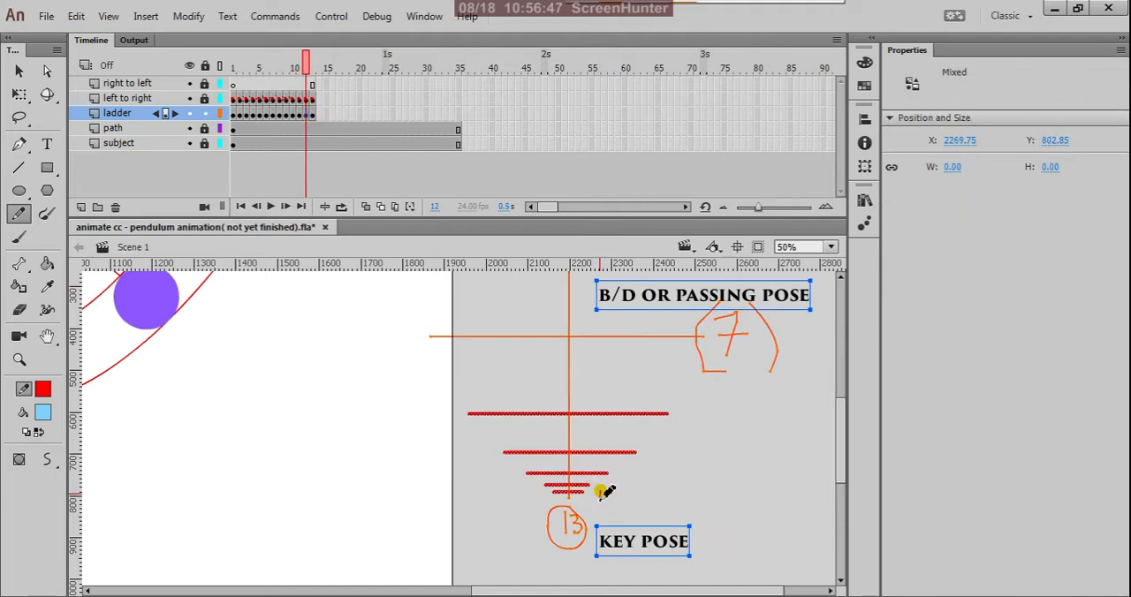
left_click_drag(598, 492, 611, 504)
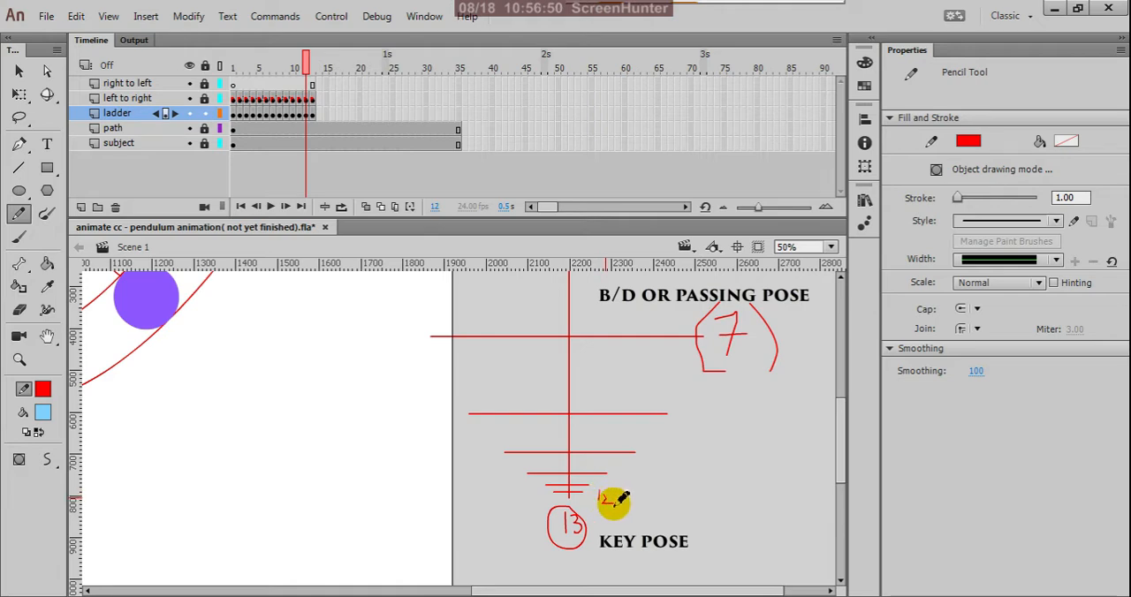
Go to frame 13 of the ladder layer and examine the circled 13 at the KEY POSE label.
left_click(311, 114)
scroll(649, 459, "down", 2)
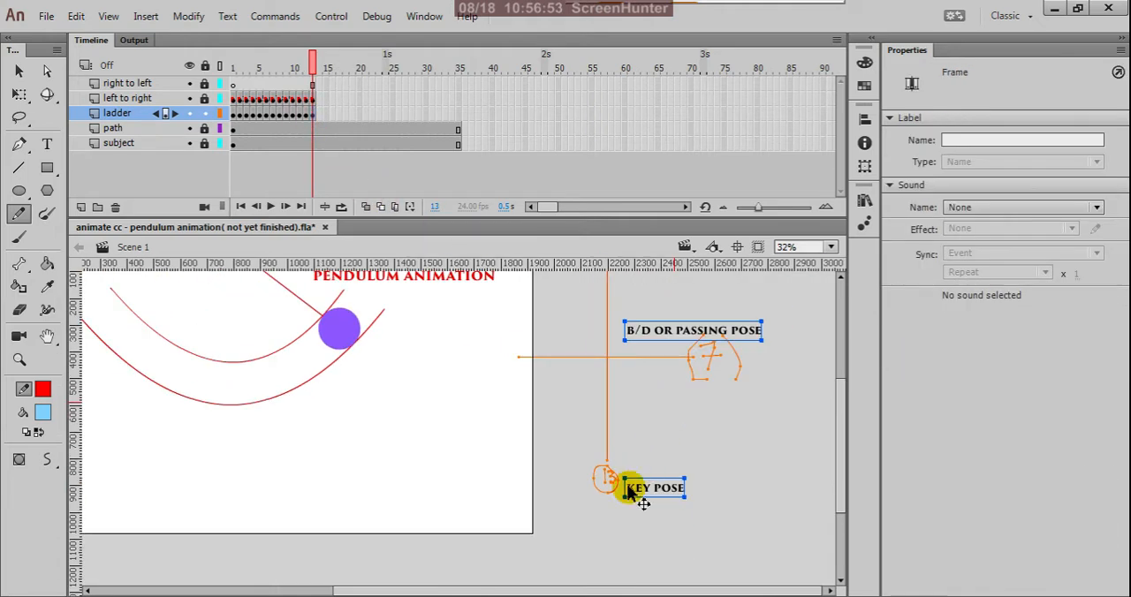
scroll(618, 462, "up", 3)
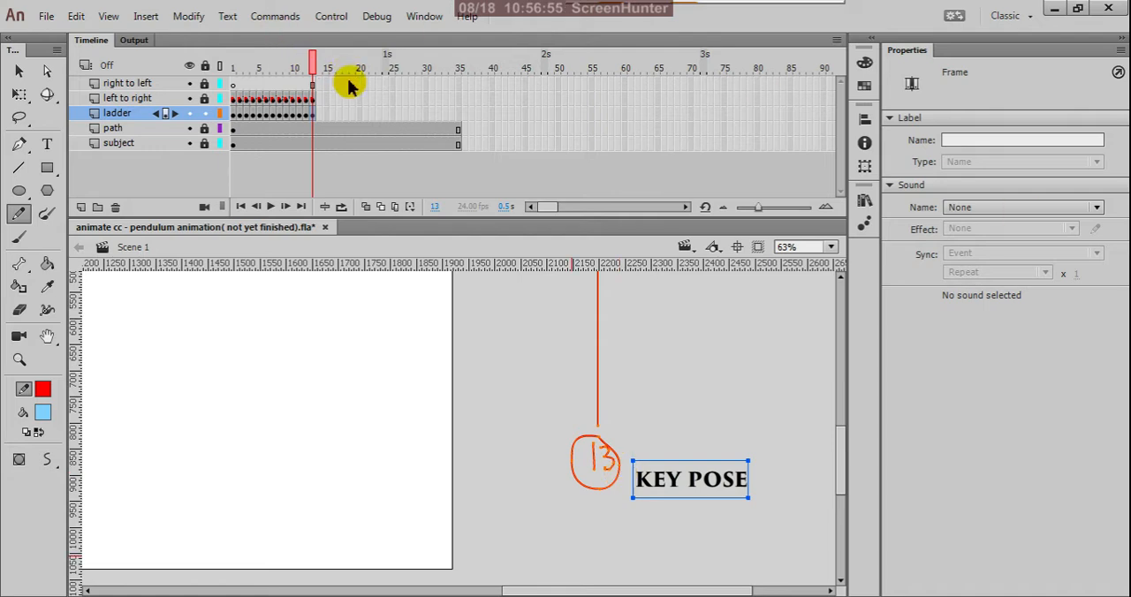
left_click(319, 115)
right_click(319, 116)
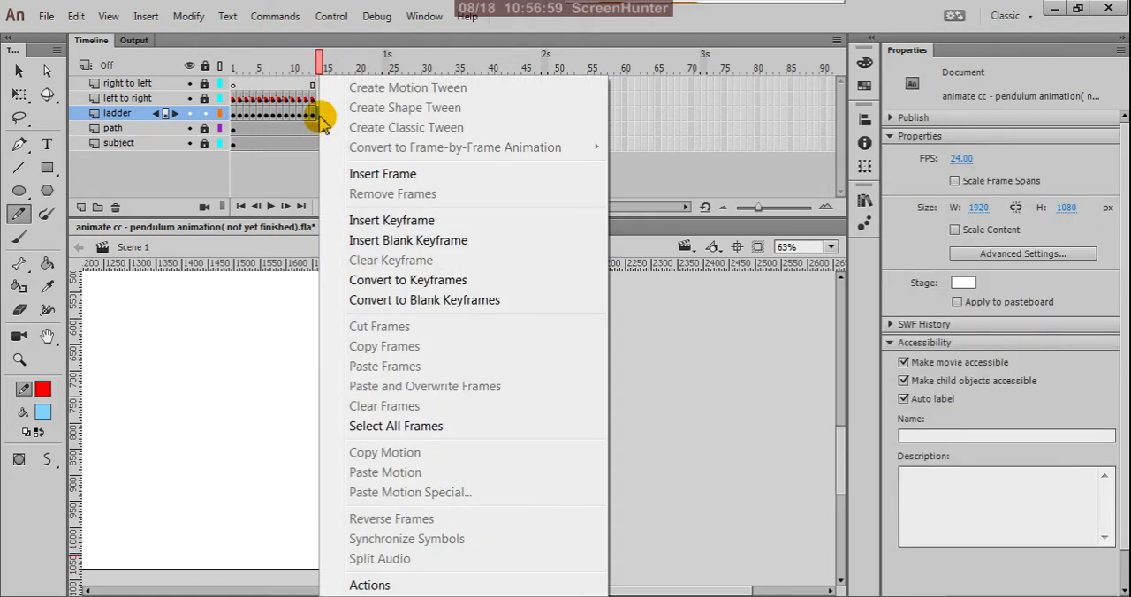
left_click(353, 220)
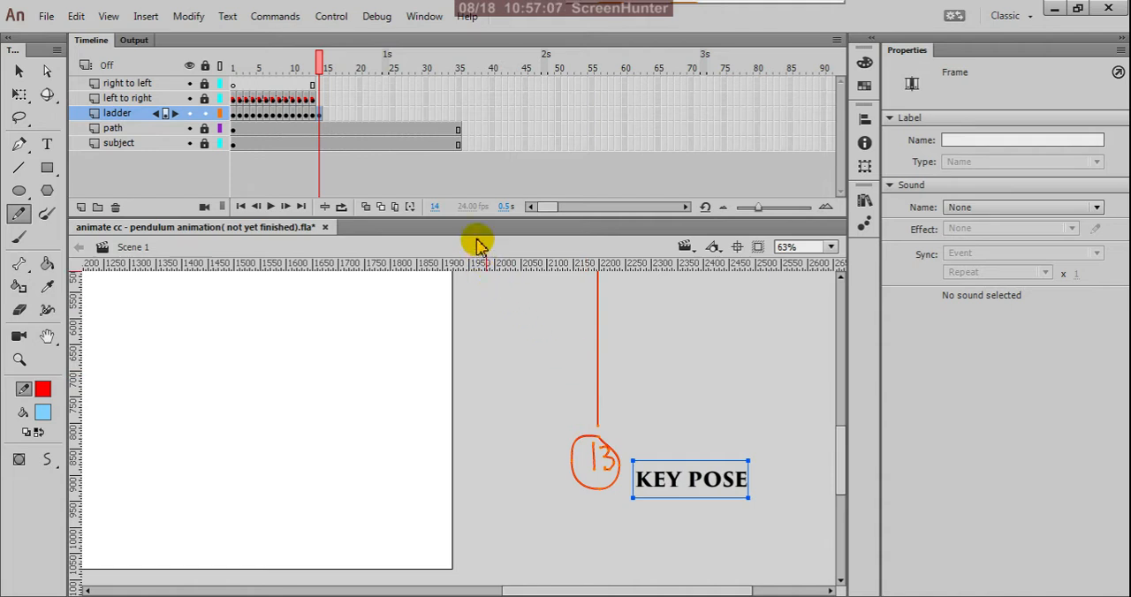
key("Delete")
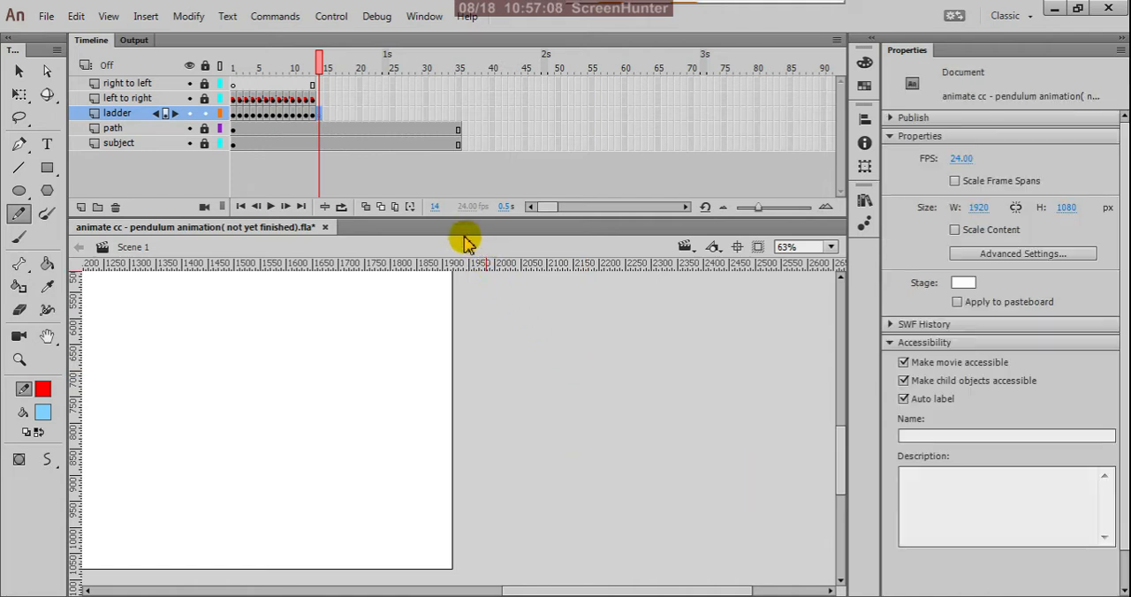
Copy the ladder layer's keyframe 12 with the full set of lower rungs, paste it at frame 14, and deselect the chart.
left_click(311, 113)
left_click(304, 114)
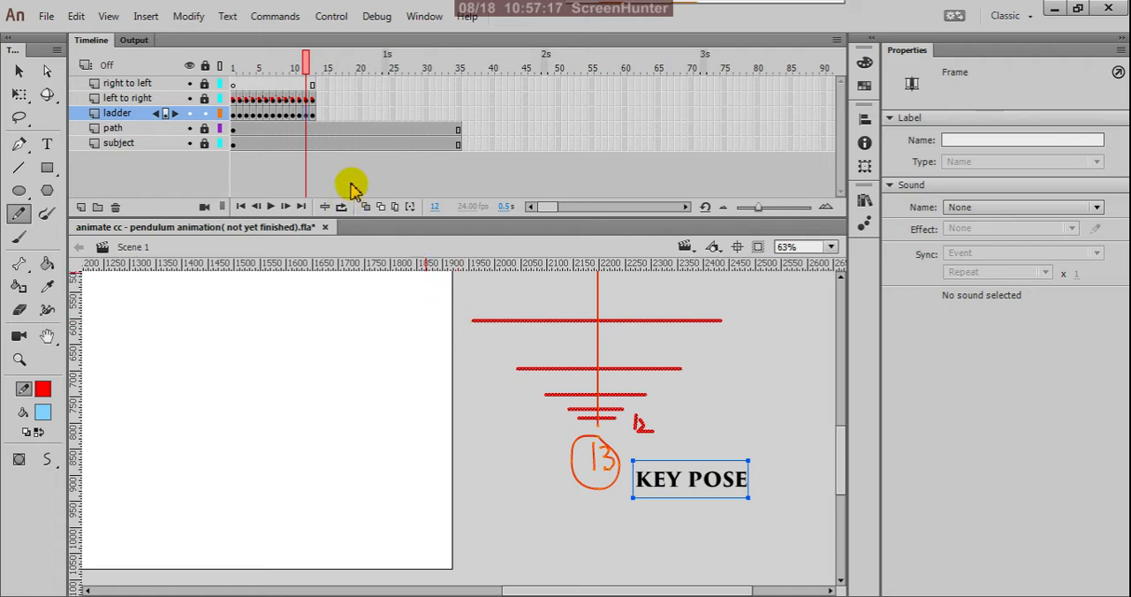
key("v")
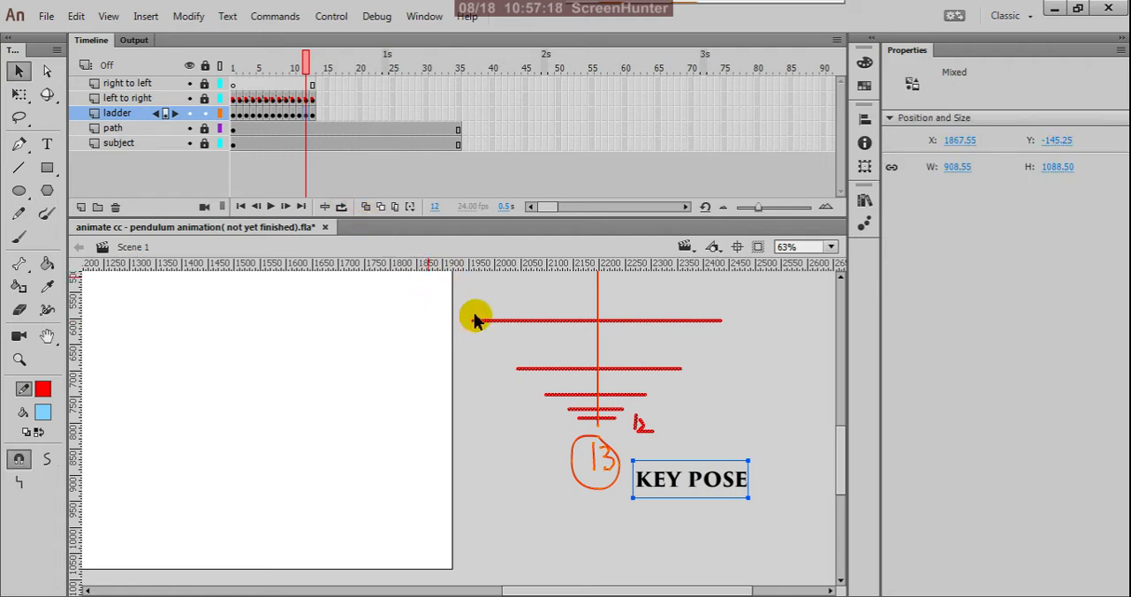
left_click(522, 408)
left_click(605, 420)
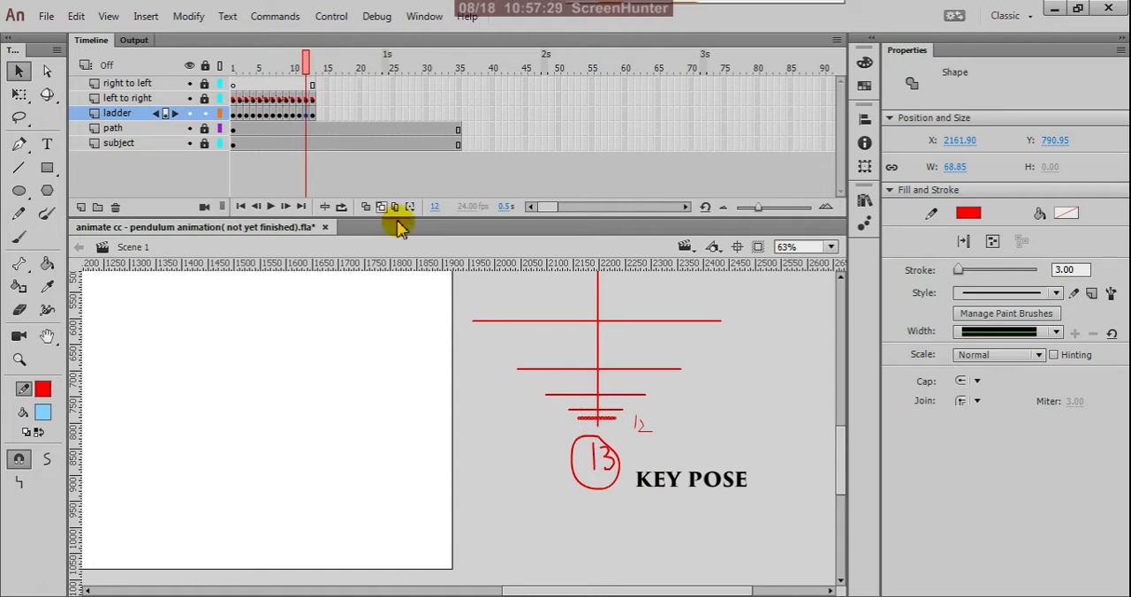
right_click(305, 120)
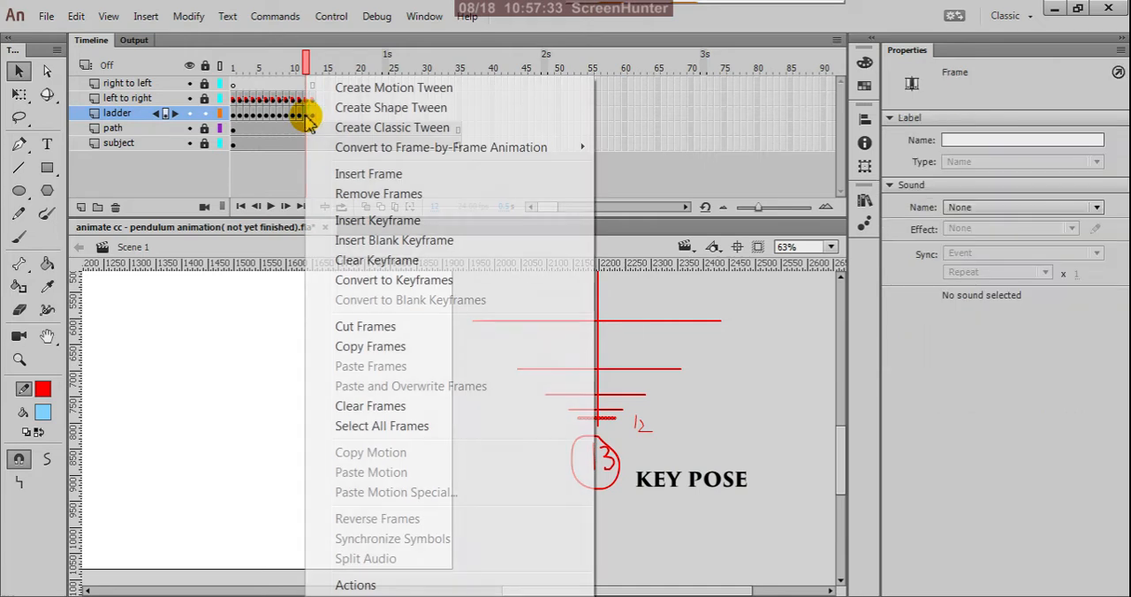
left_click(348, 346)
left_click(318, 115)
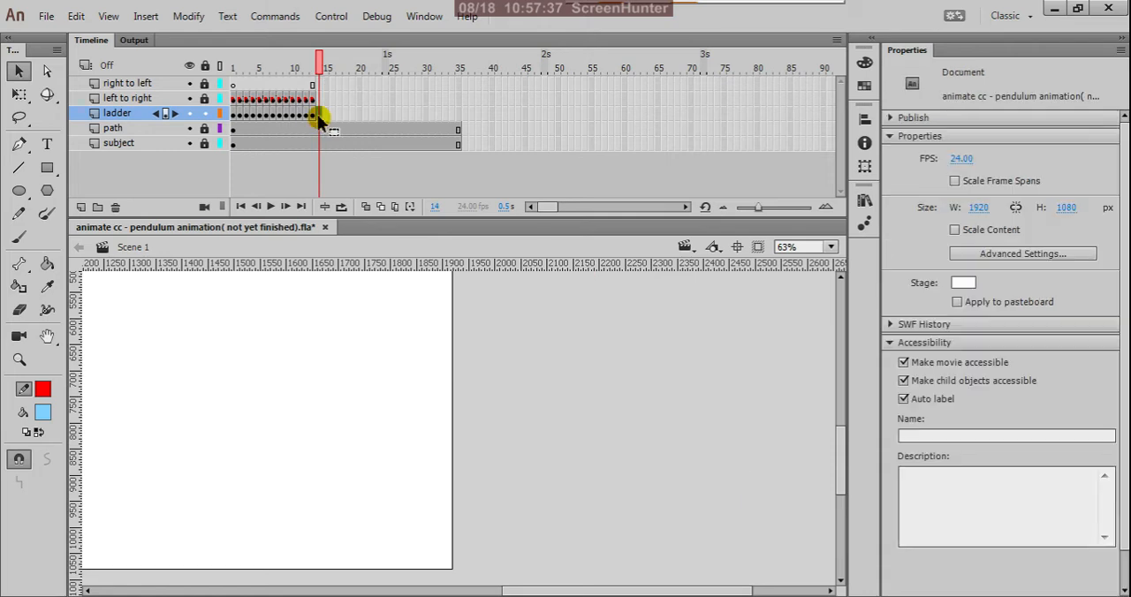
right_click(318, 116)
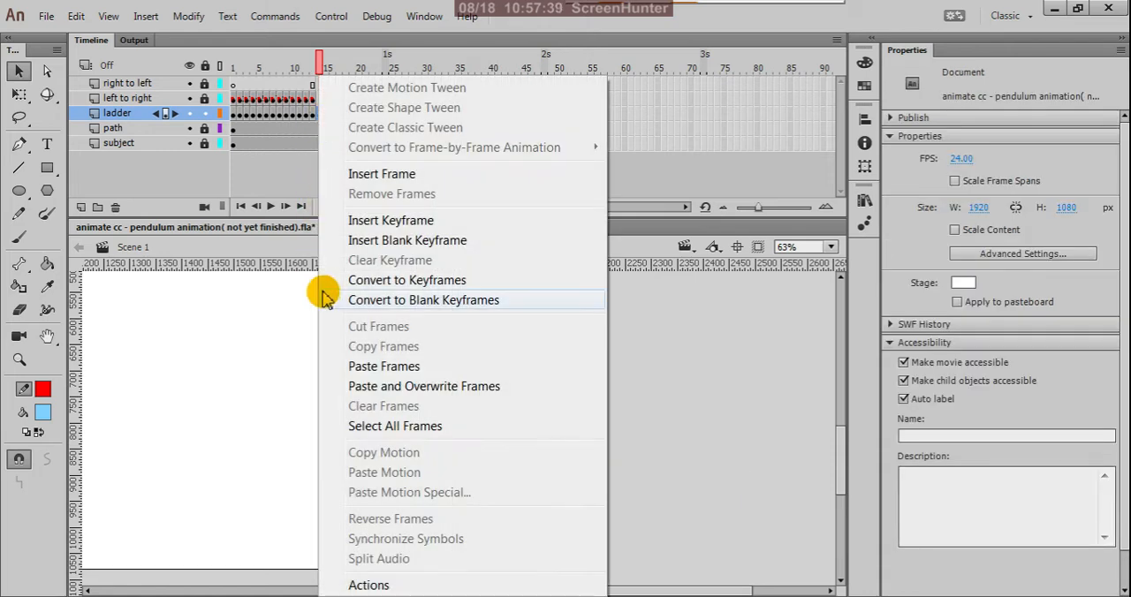
left_click(354, 365)
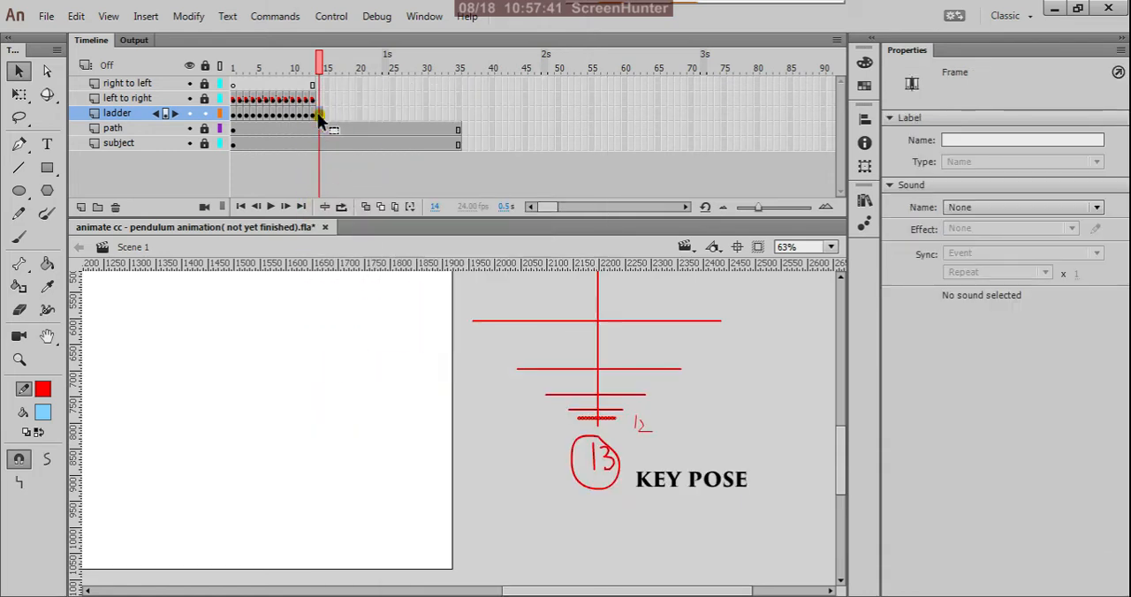
left_click(318, 114)
left_click(672, 413)
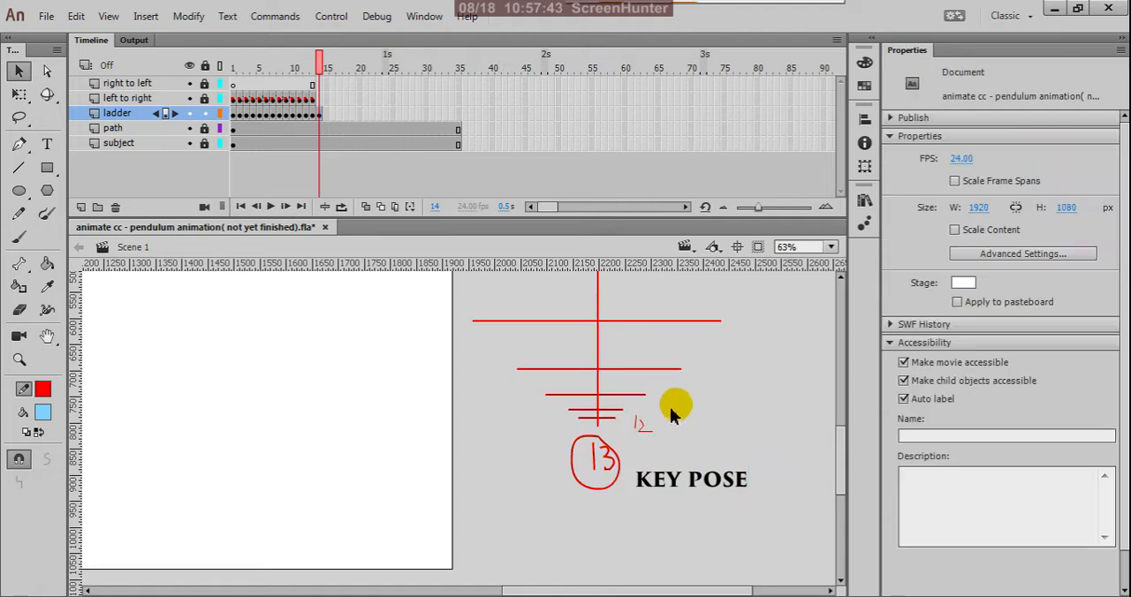
At frame 14, delete the handwritten 12 and handwrite 14 with the Pencil tool on the opposite side of the lowest rung.
scroll(638, 440, "up", 2)
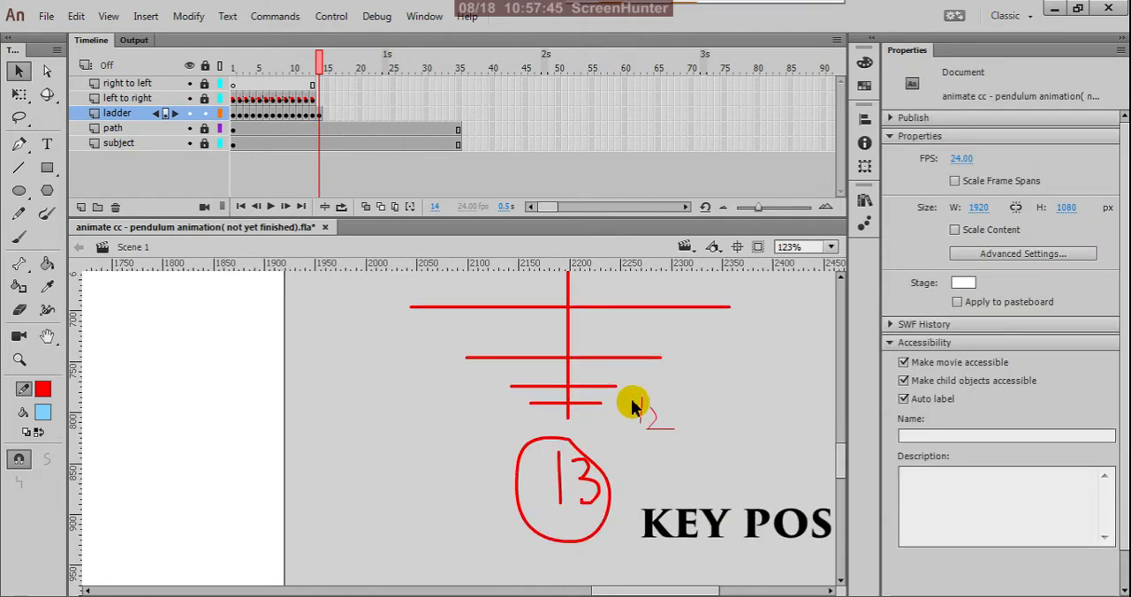
left_click_drag(632, 389, 679, 439)
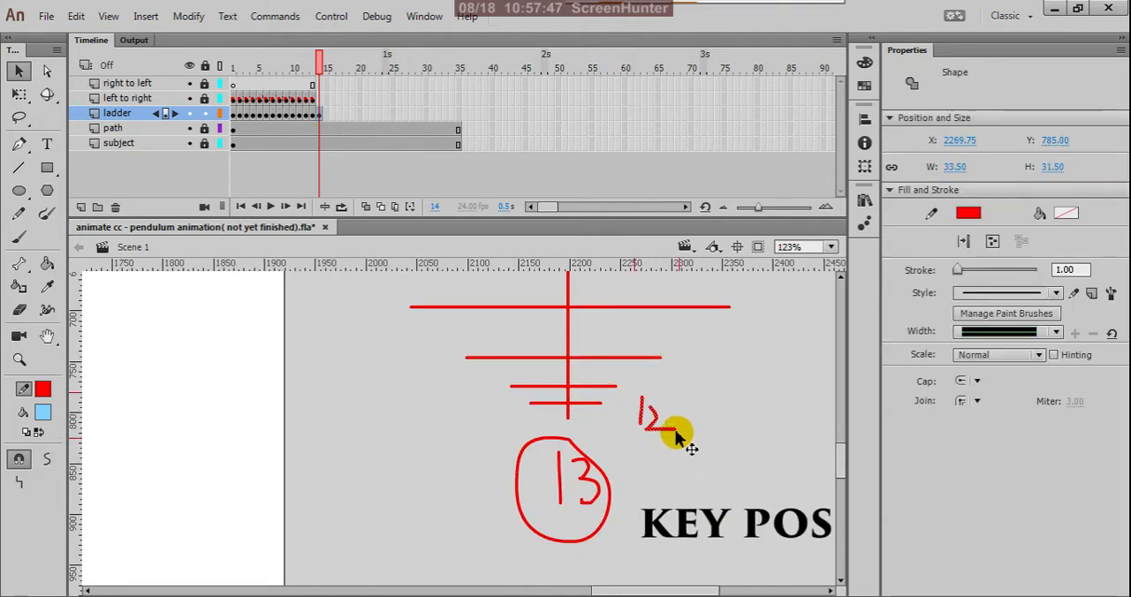
key("Delete")
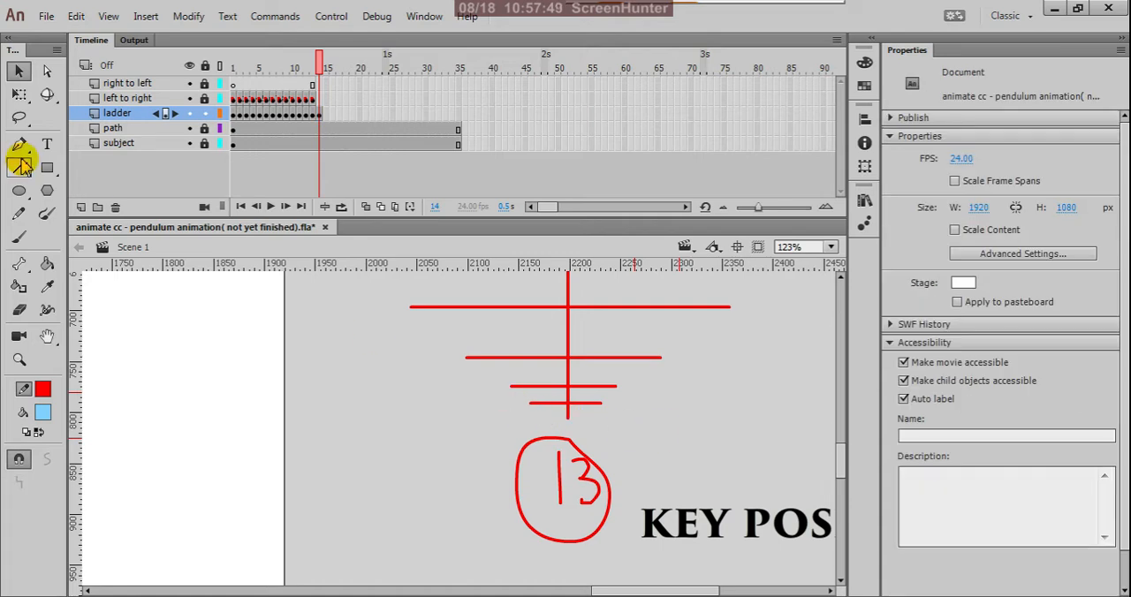
left_click(21, 214)
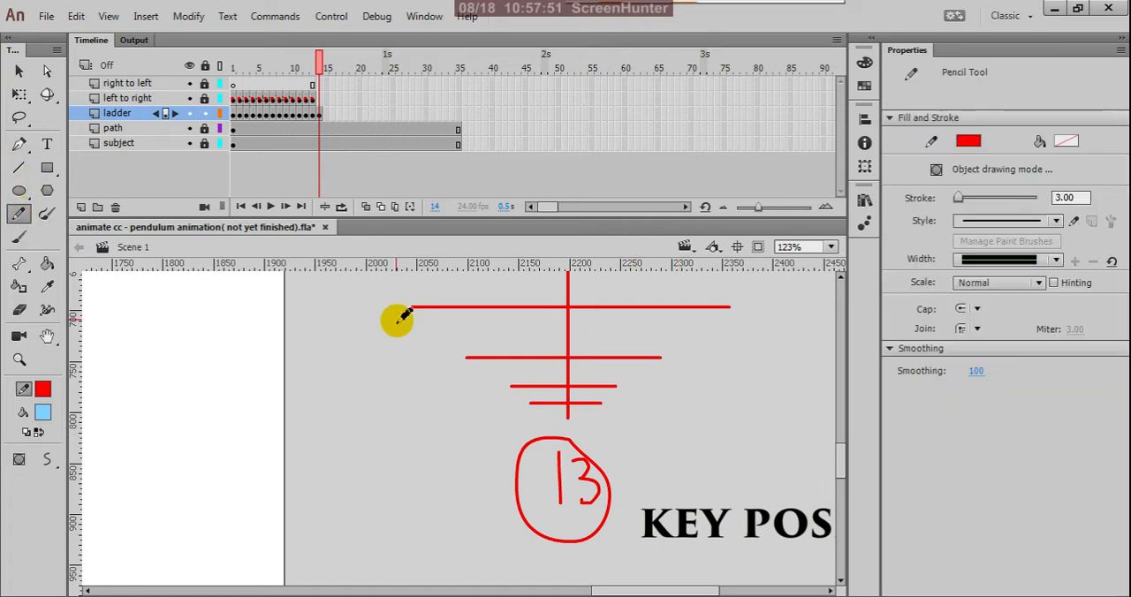
mouse_move(503, 397)
left_mouse_down()
mouse_move(501, 411)
mouse_move(524, 407)
mouse_move(519, 416)
left_mouse_up()
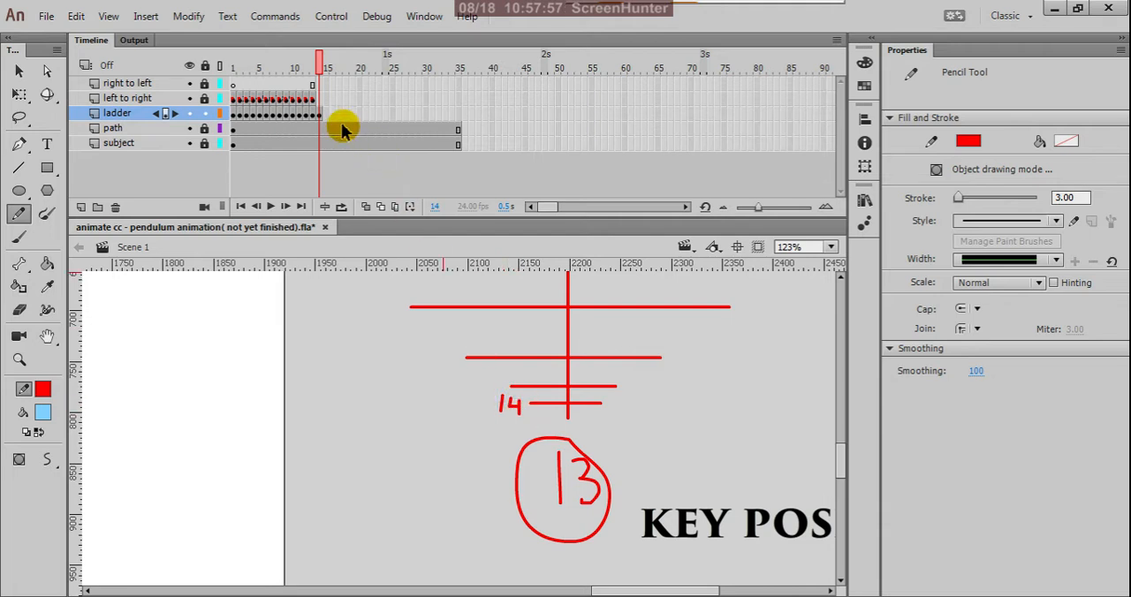
Compare the ladder charts at frames 12, 10 and 11, and select the rung numbered 11 at frame 11.
left_click(307, 125)
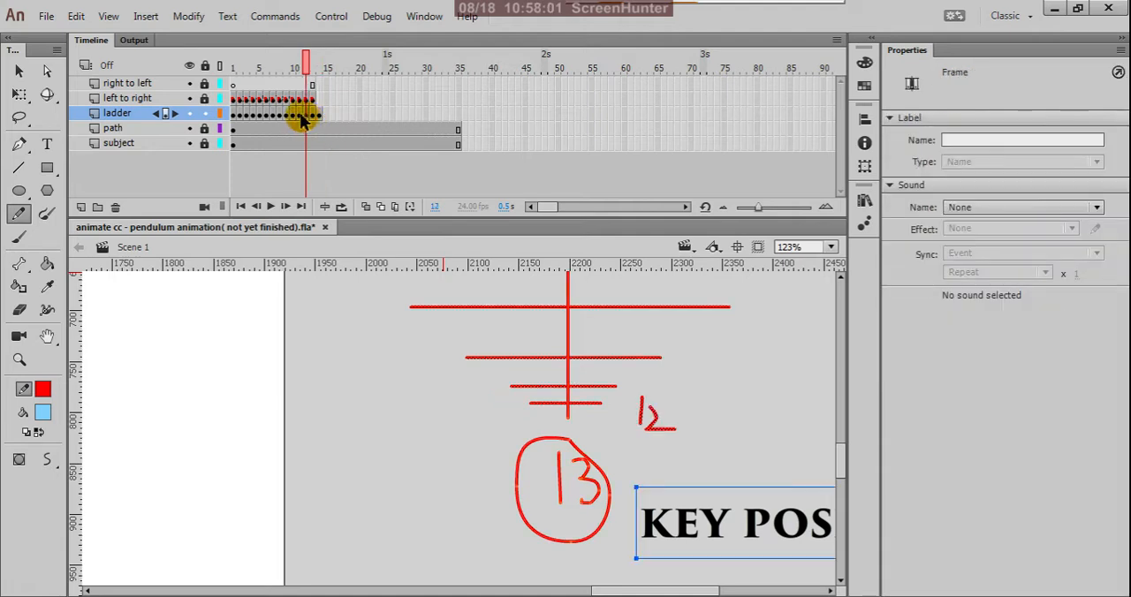
left_click(294, 120)
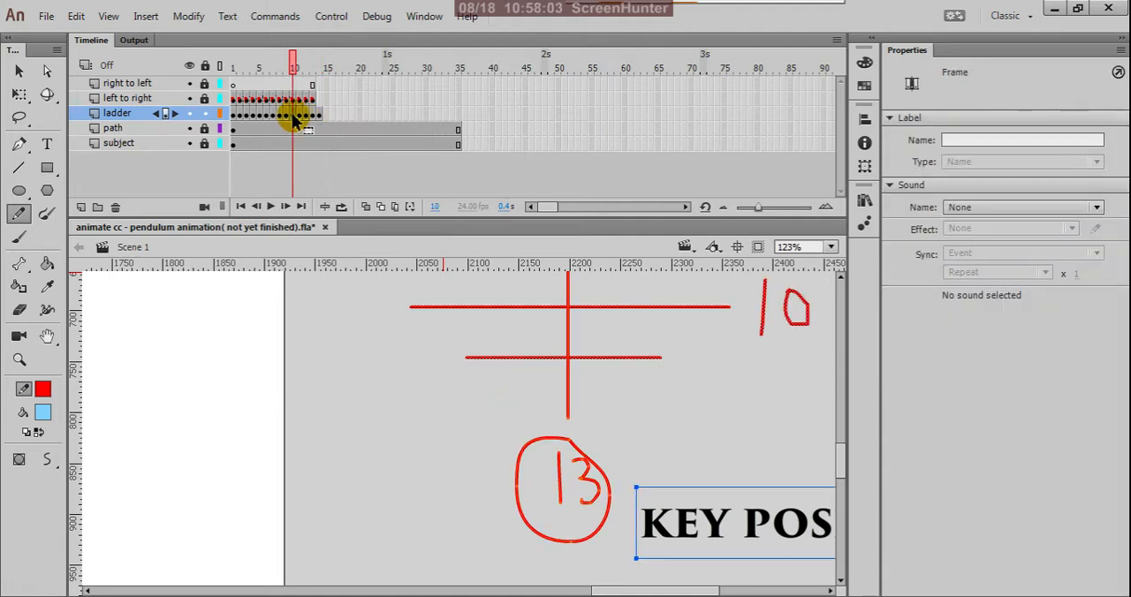
left_click(298, 117)
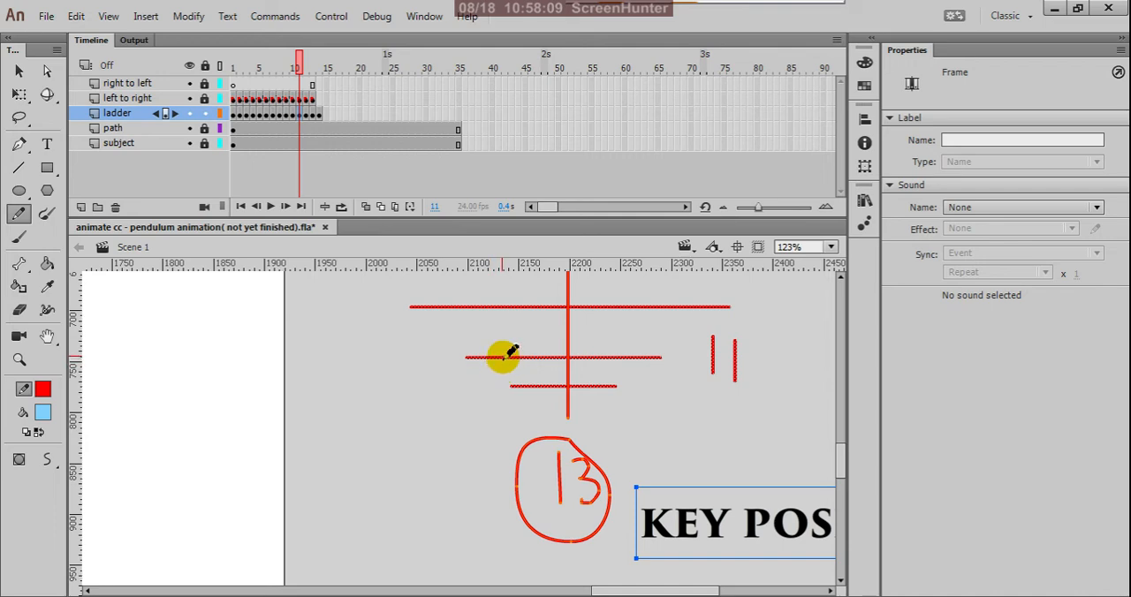
key("v")
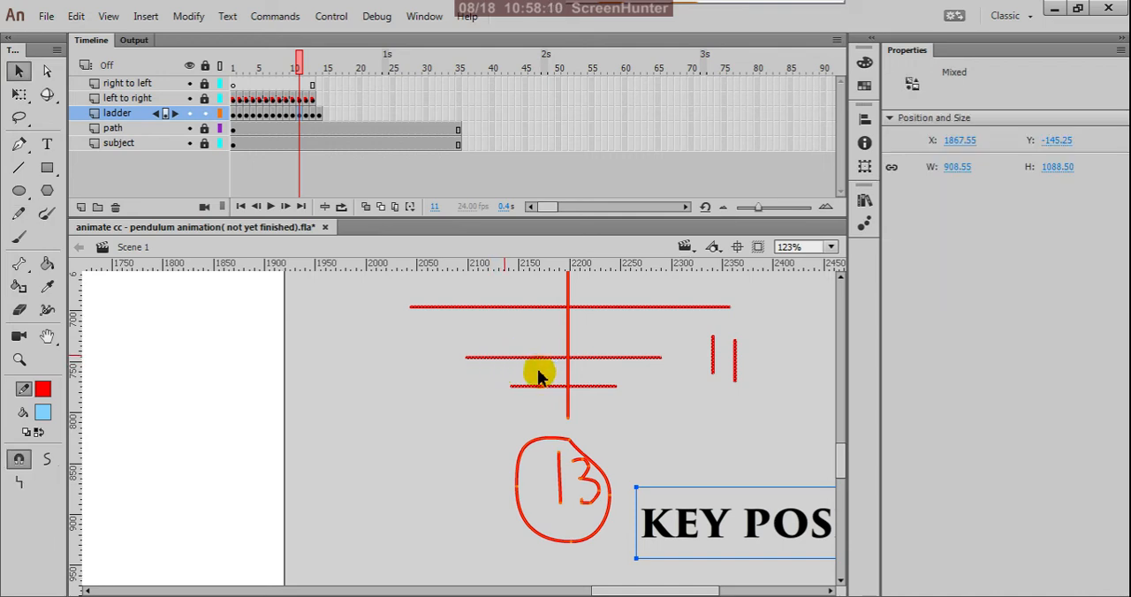
left_click(677, 378)
left_click(631, 359)
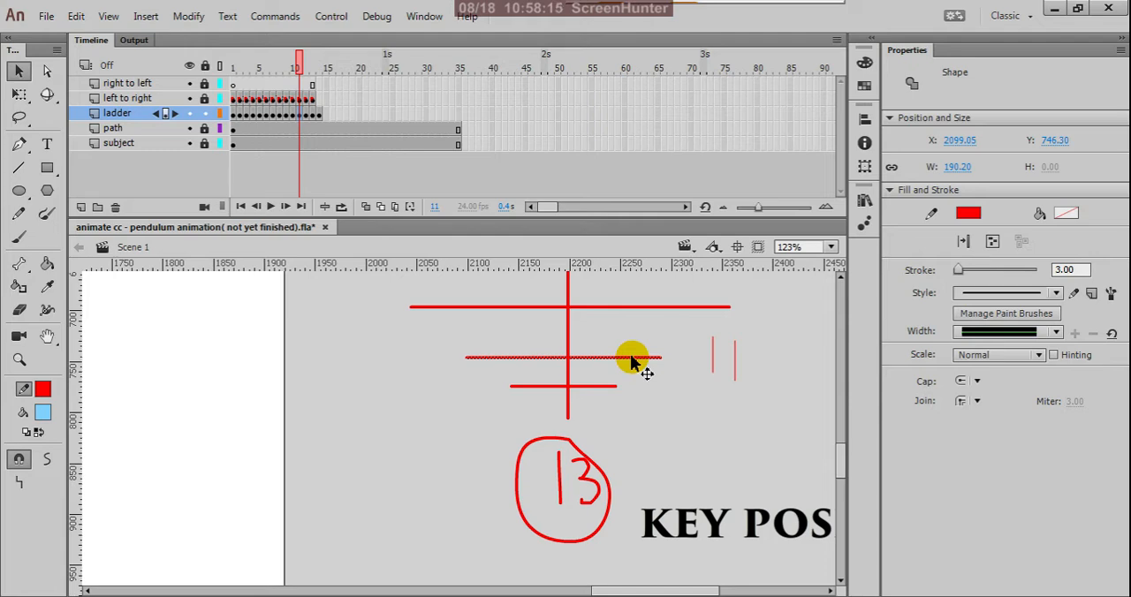
left_click(325, 114)
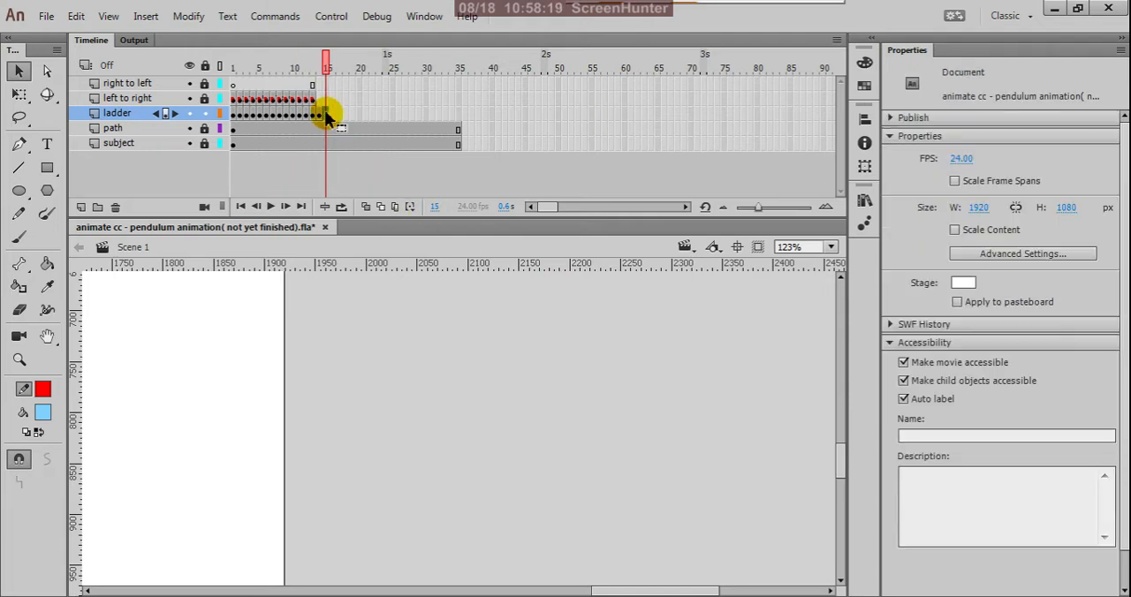
right_click(327, 118)
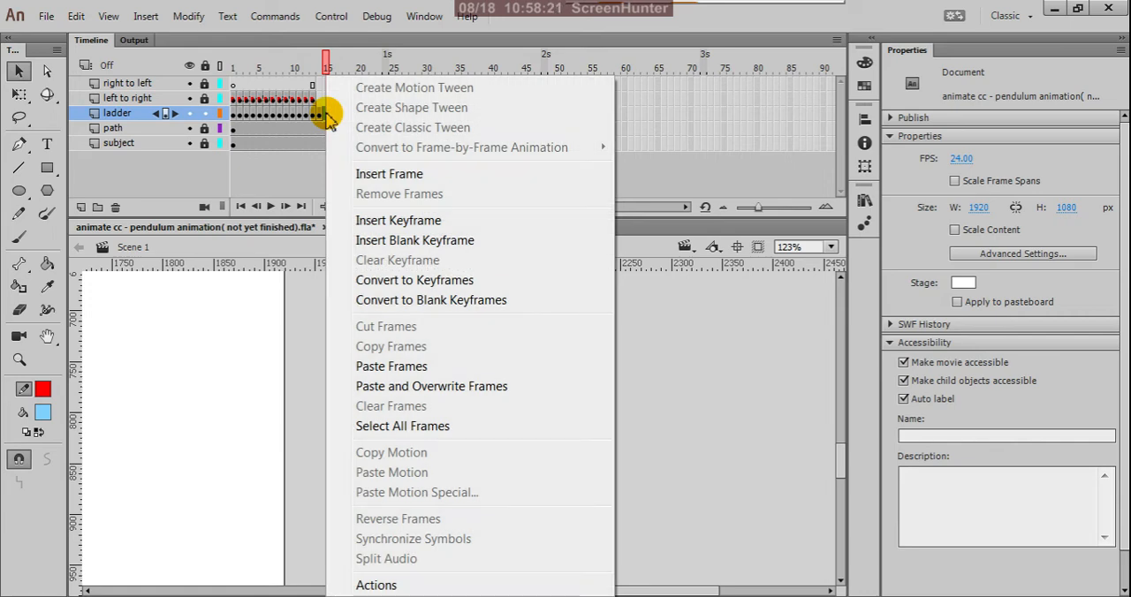
left_click(322, 116)
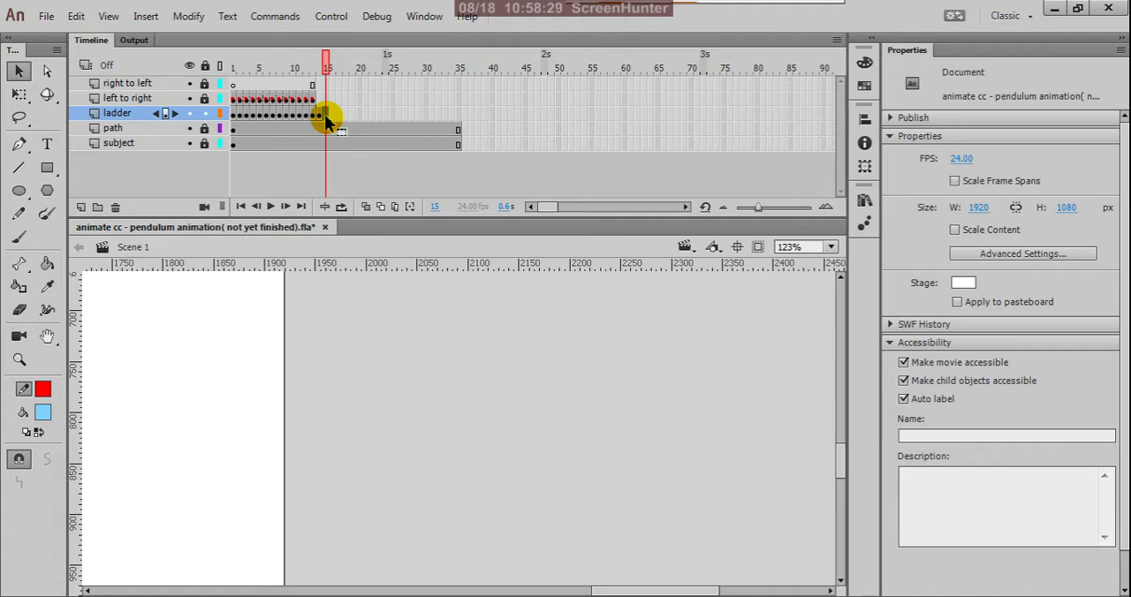
right_click(327, 122)
left_click(385, 368)
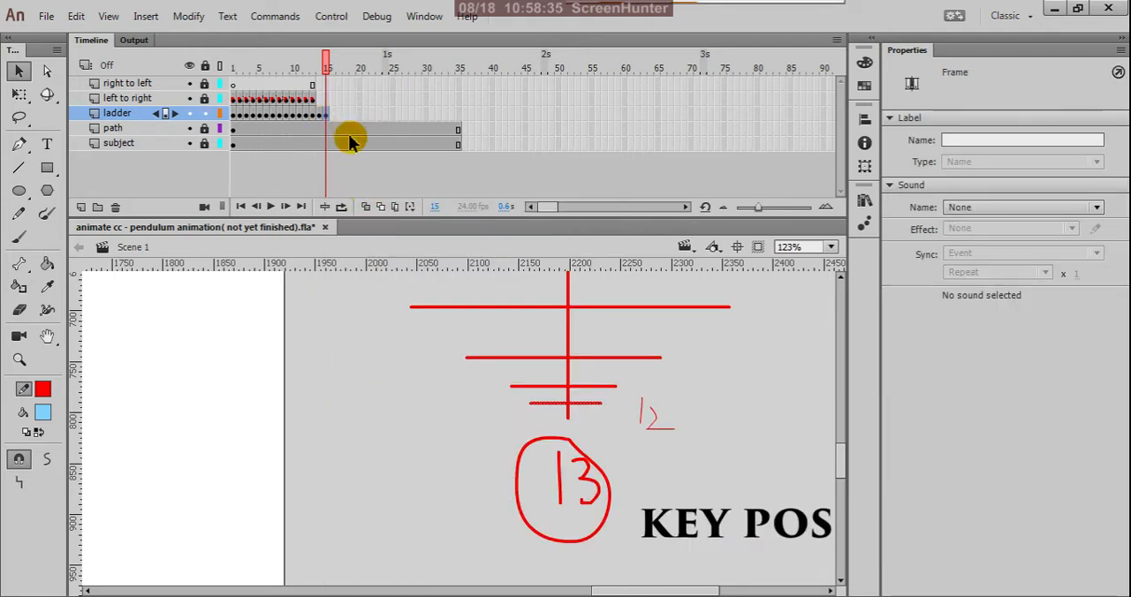
left_click(654, 415)
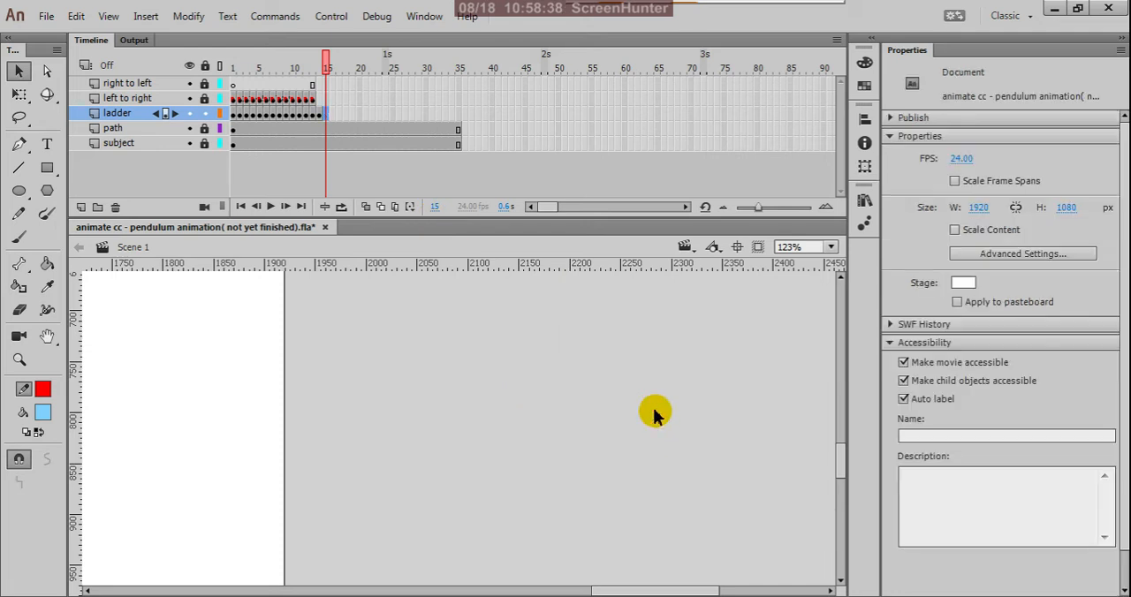
Copy the ladder layer's keyframe 11 and paste it at frame 15 of the same layer.
left_click(299, 114)
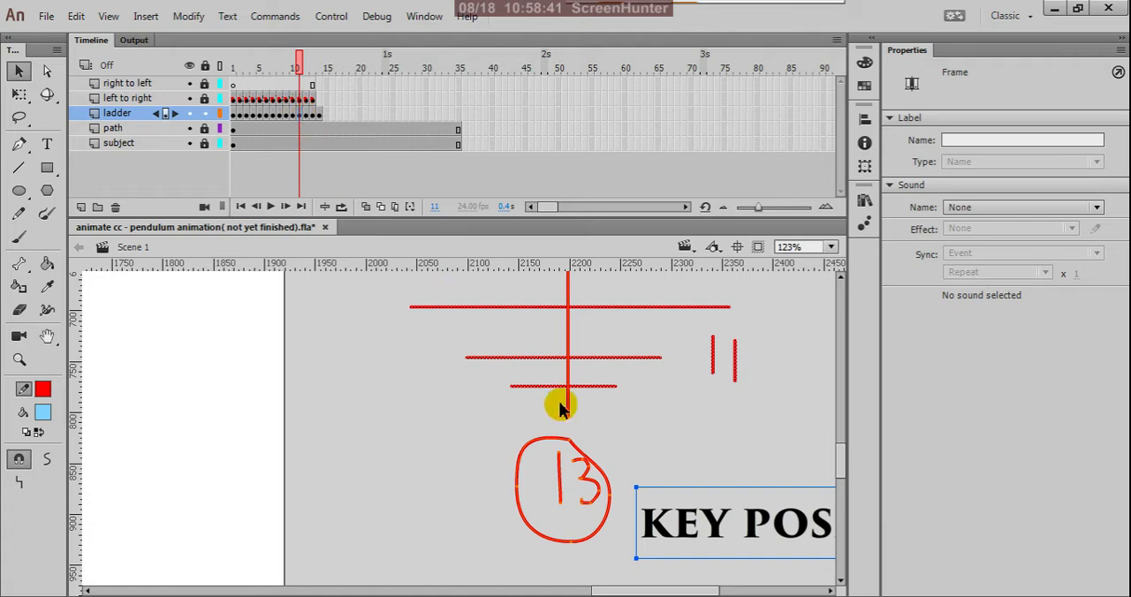
left_click(669, 418)
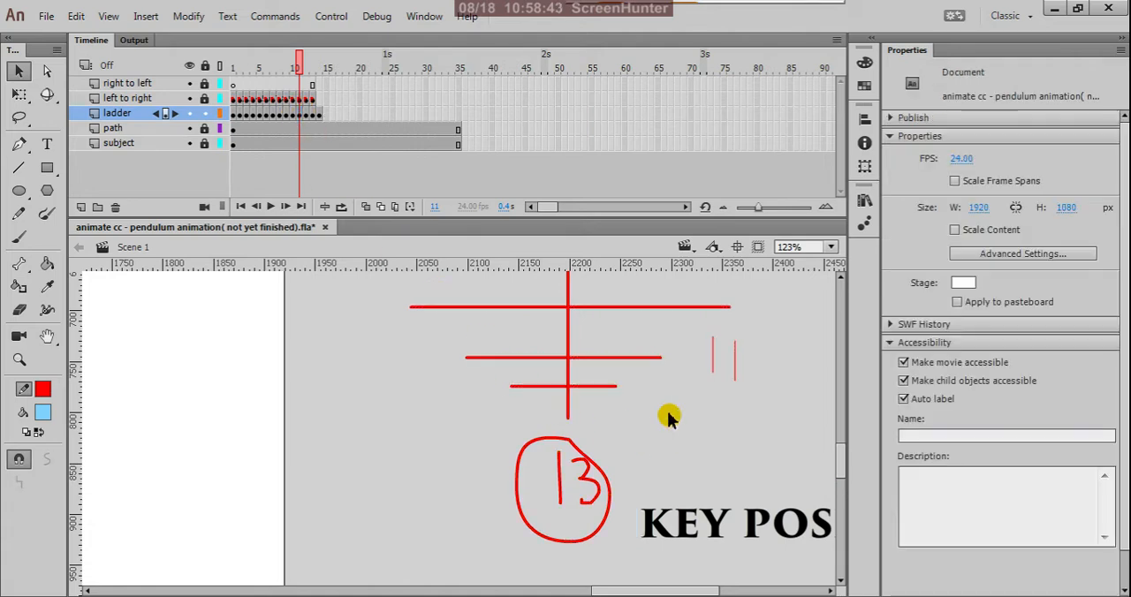
left_click(301, 115)
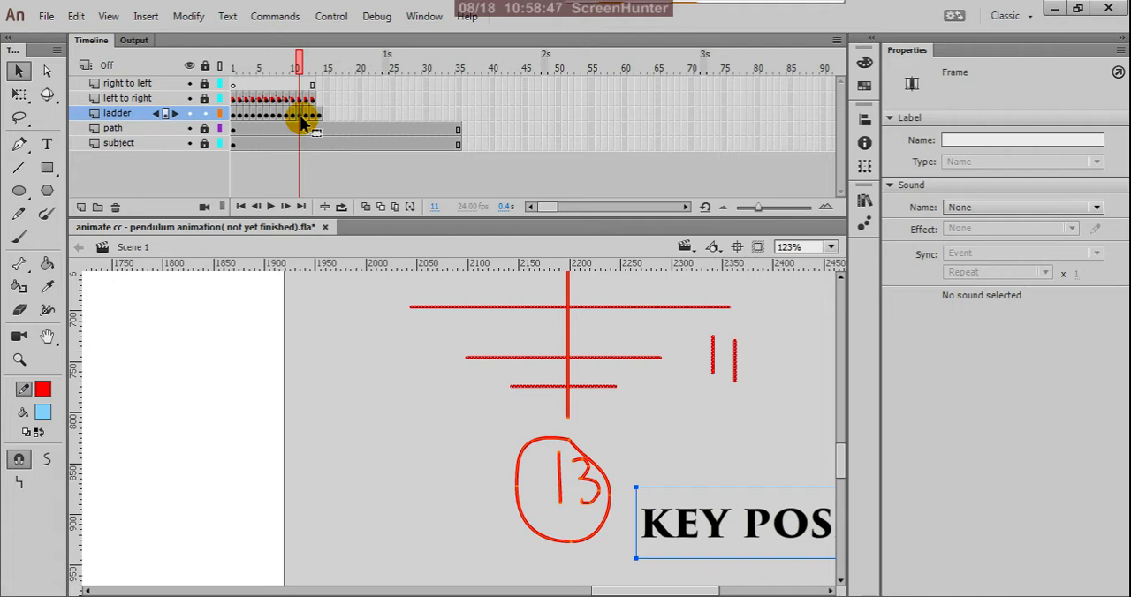
right_click(301, 121)
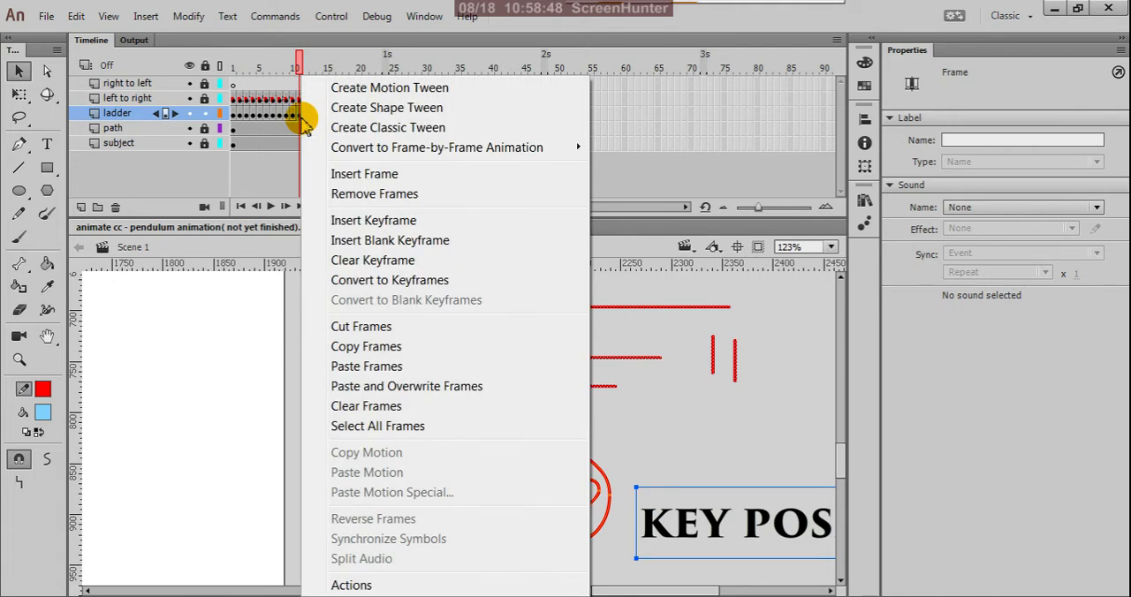
left_click(341, 348)
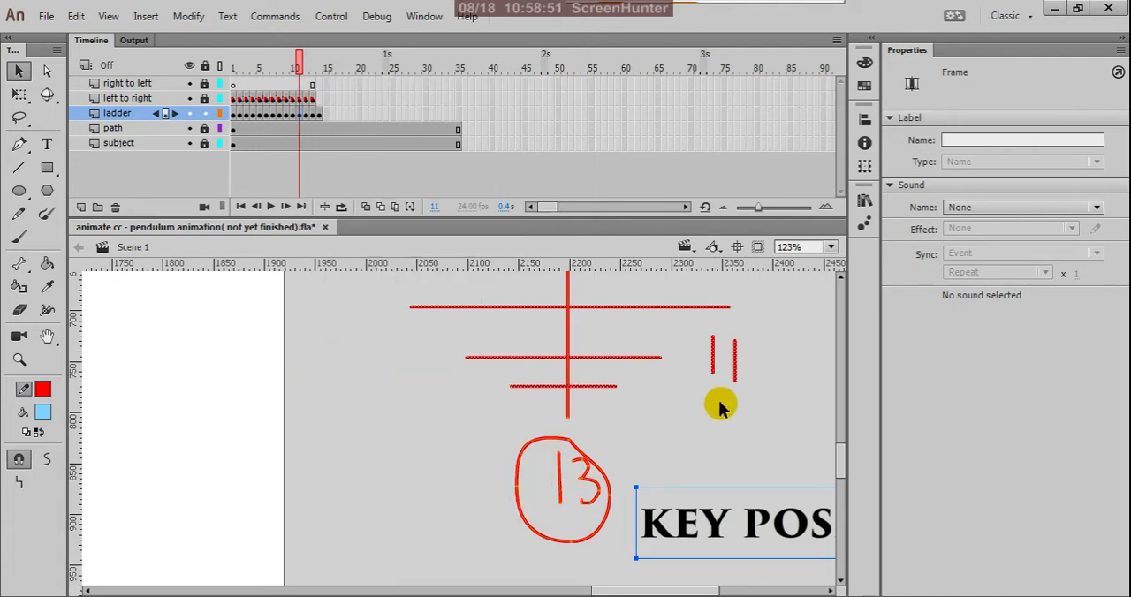
left_click(325, 117)
right_click(325, 116)
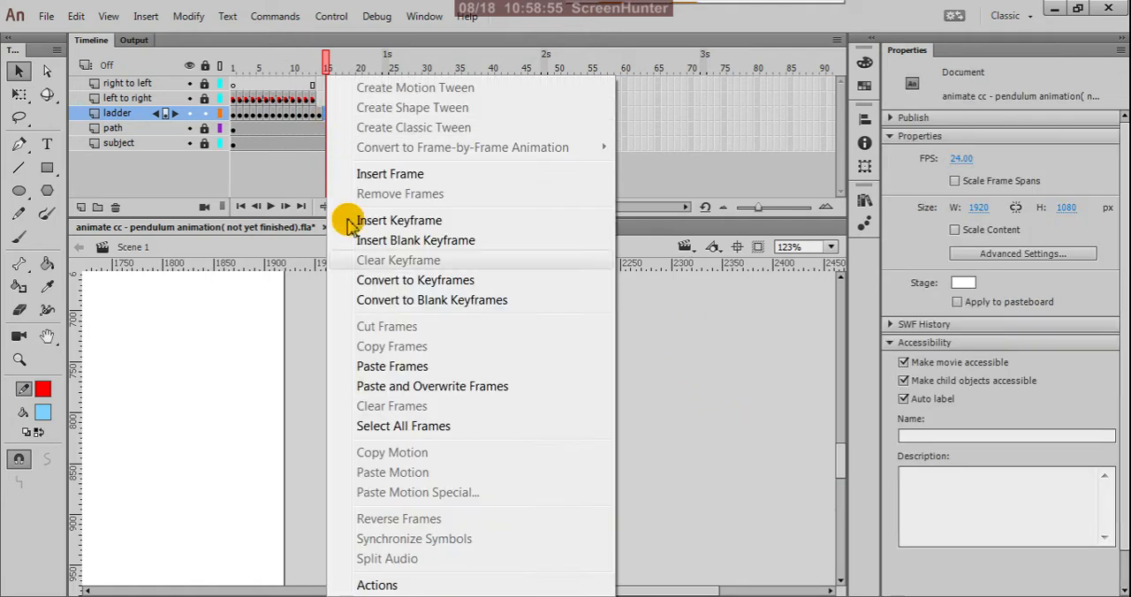
left_click(369, 366)
left_click(326, 115)
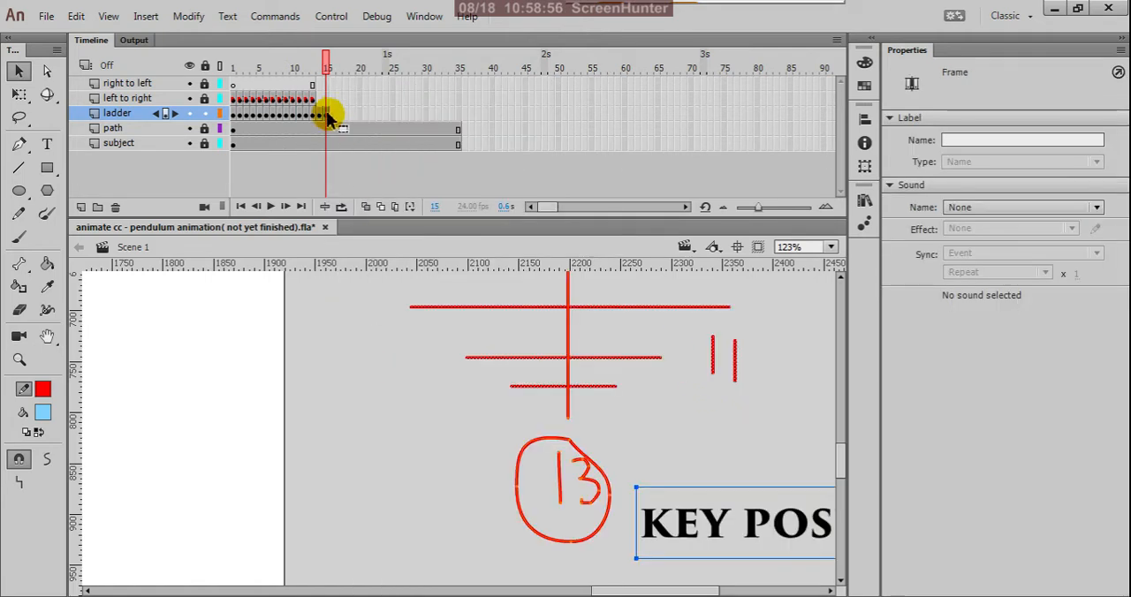
At frame 15, delete the handwritten 11 and handwrite 15 with the Pencil tool at the left end of the lowest rung.
left_click(434, 434)
left_click_drag(698, 333, 774, 416)
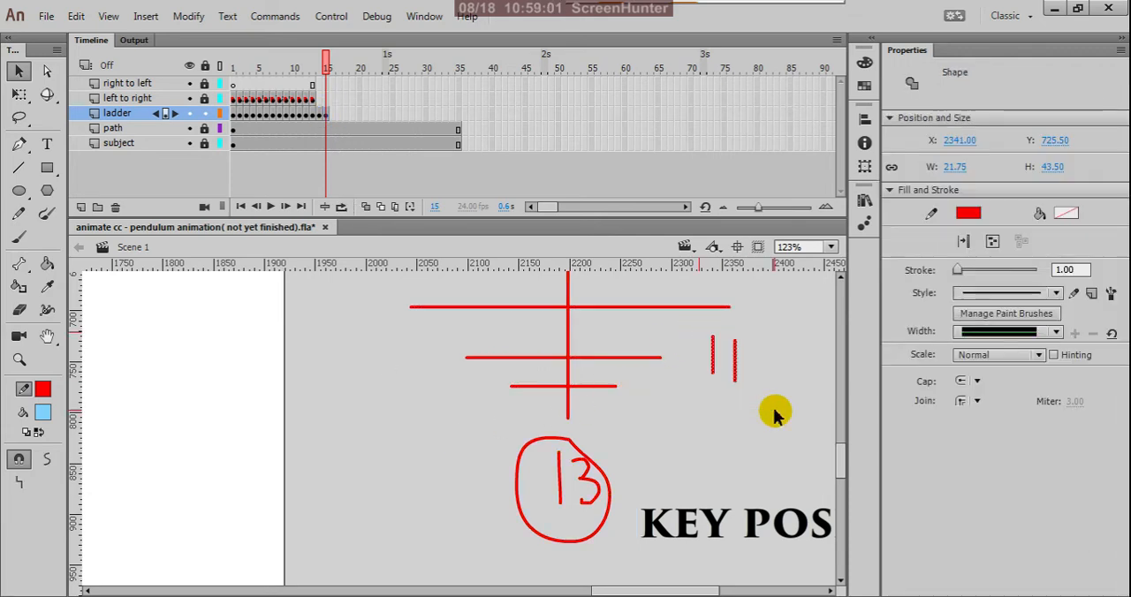
key("Delete")
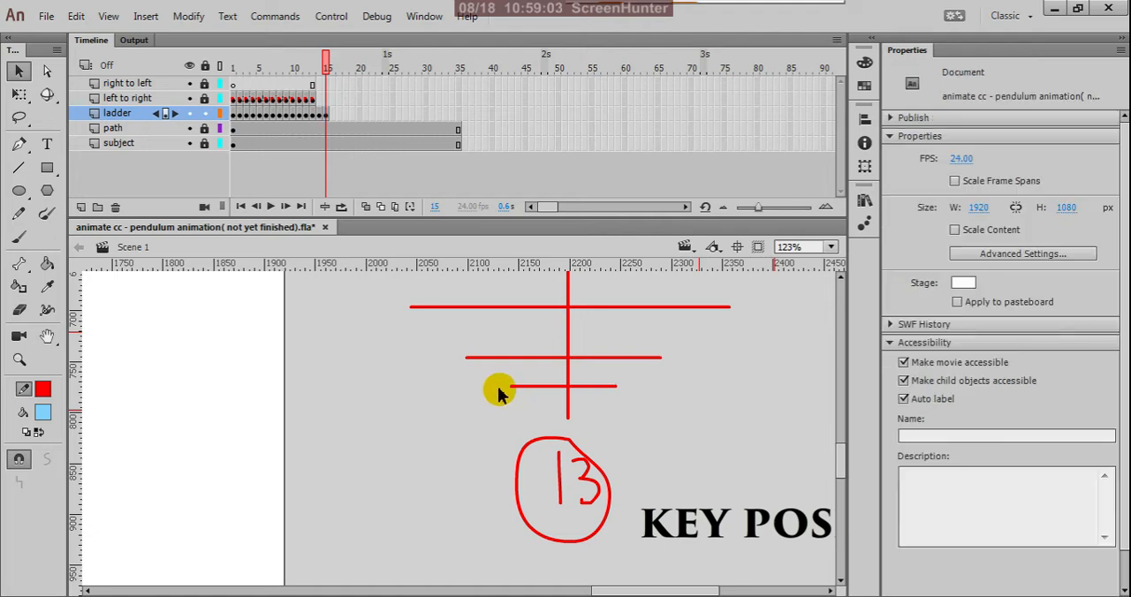
left_click(320, 113)
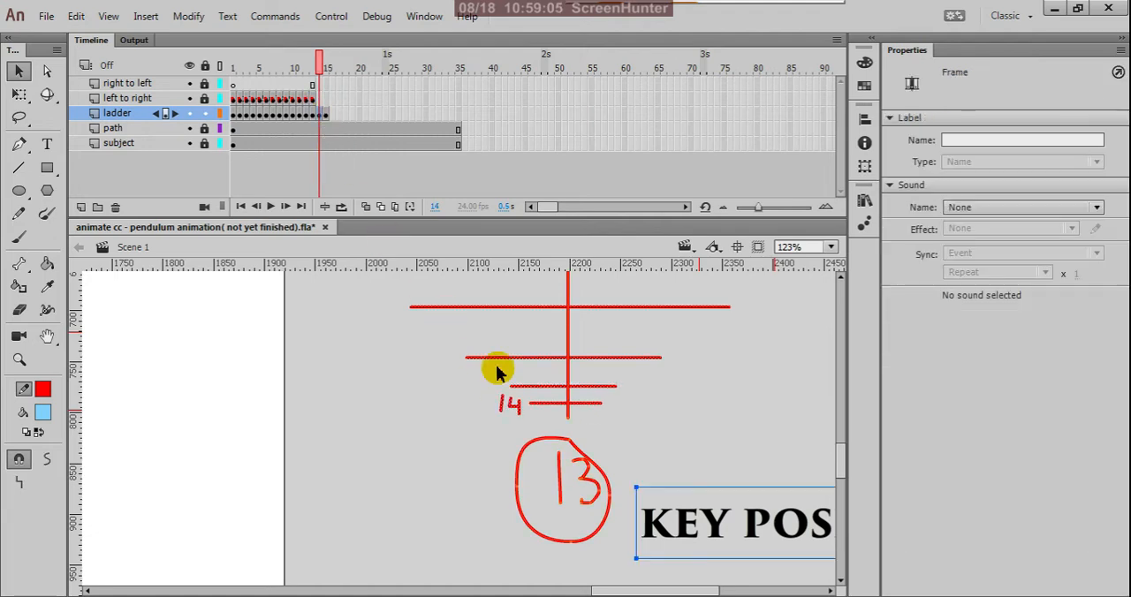
left_click(325, 116)
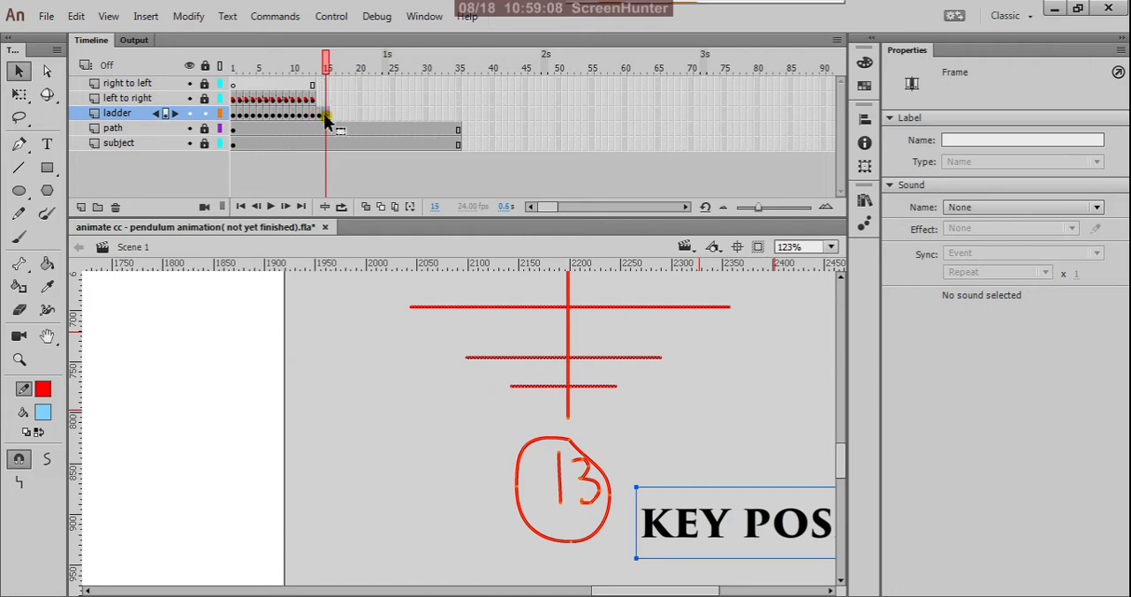
left_click(495, 397)
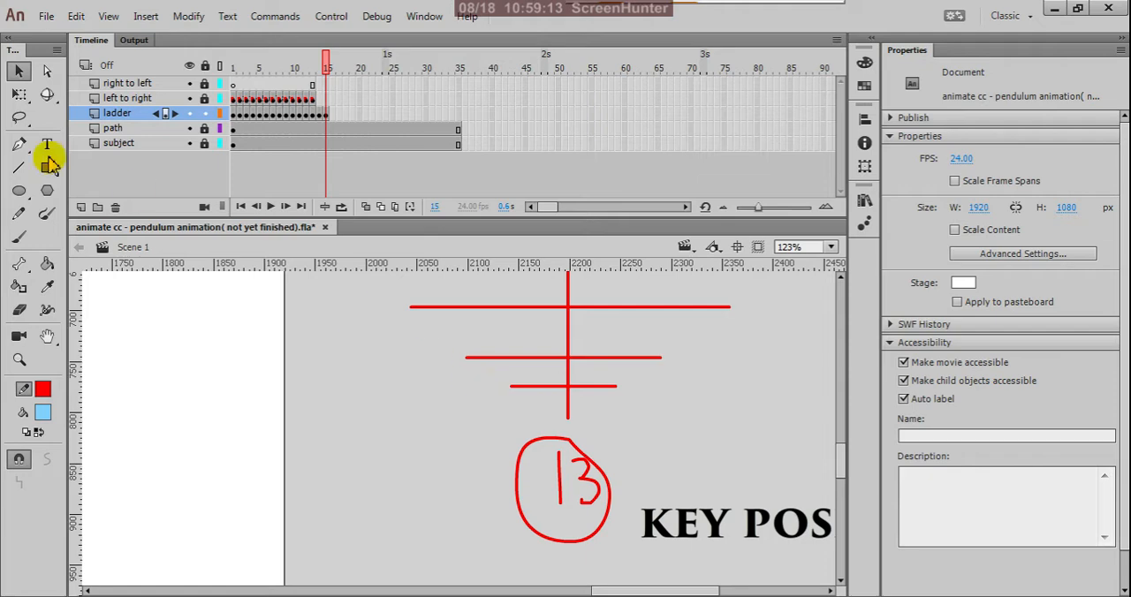
left_click(20, 217)
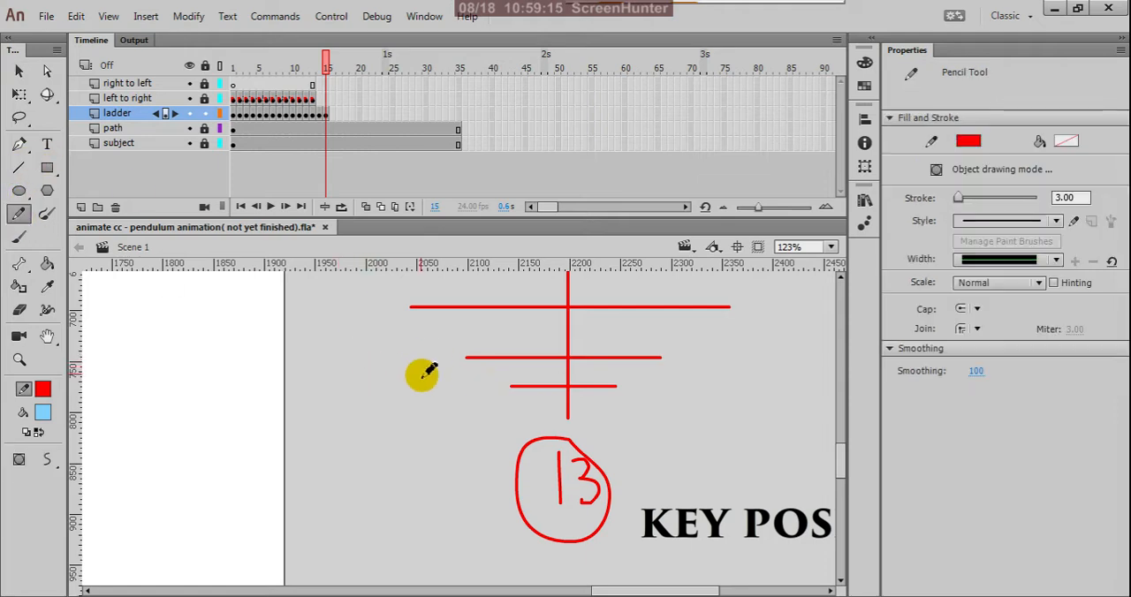
mouse_move(483, 375)
left_mouse_down()
mouse_move(478, 398)
mouse_move(495, 380)
mouse_move(497, 399)
mouse_move(502, 374)
left_mouse_up()
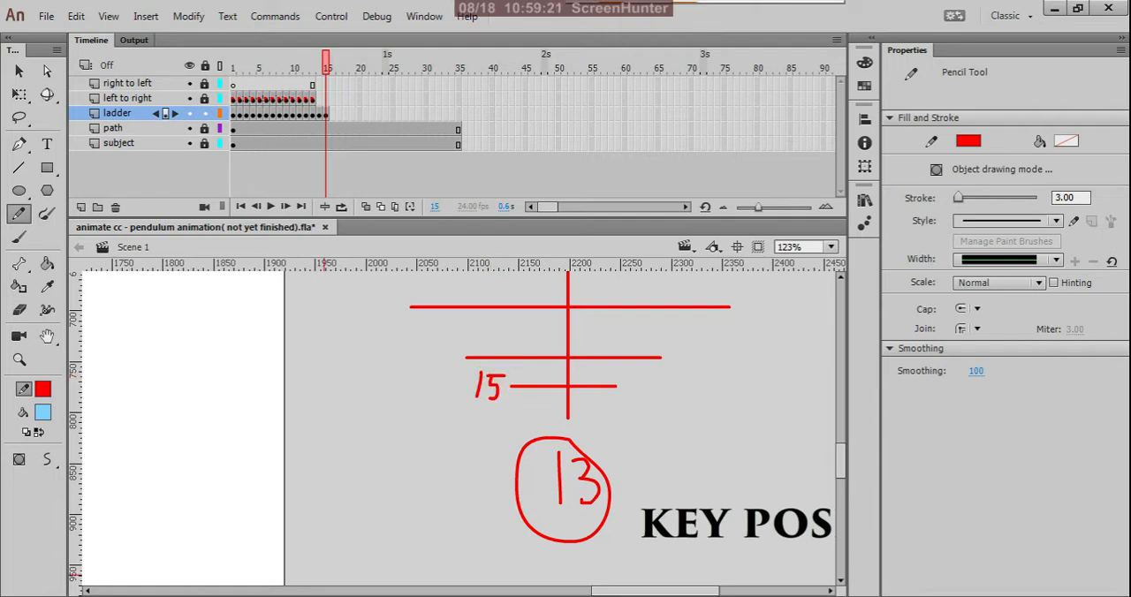
Insert a keyframe at frame 16 of the ladder layer and handwrite 16 at the left end of the second-lowest rung.
left_click(332, 115)
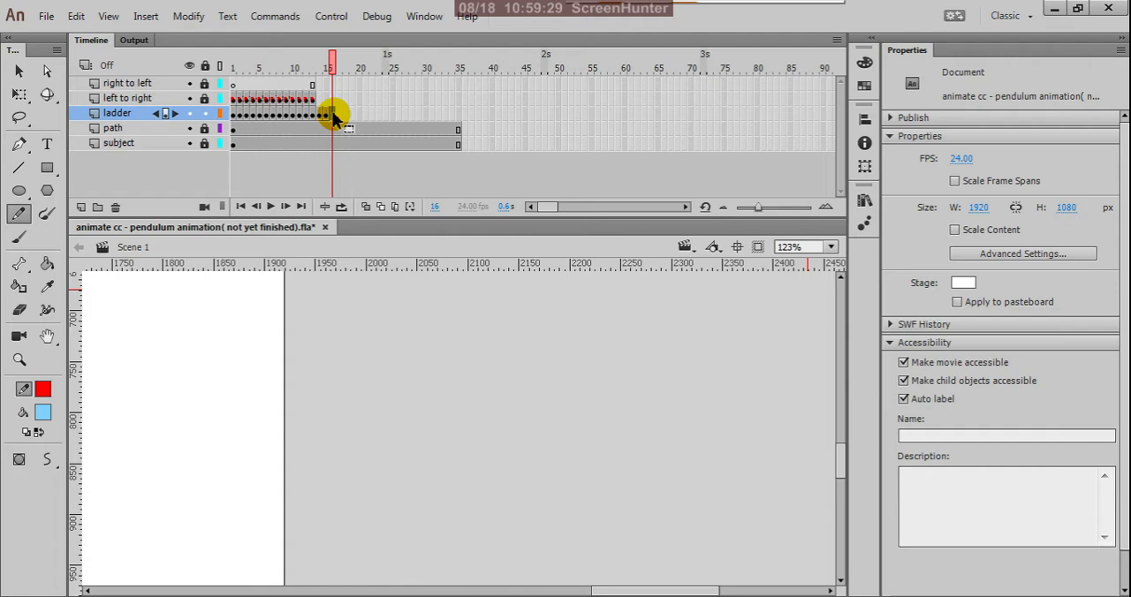
right_click(334, 117)
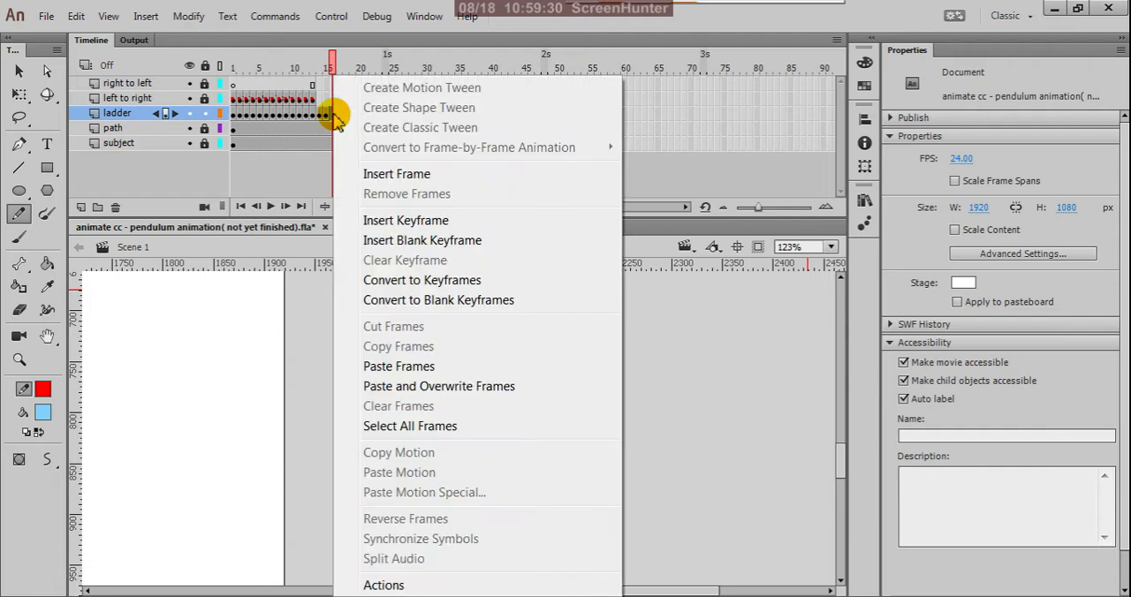
left_click(372, 223)
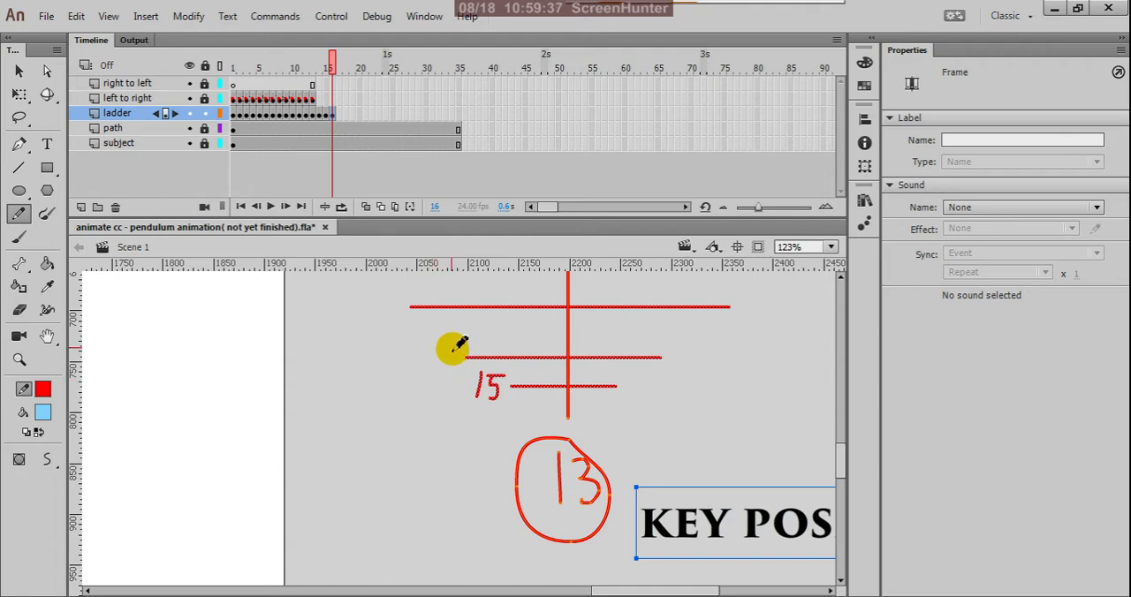
mouse_move(450, 337)
left_mouse_down()
mouse_move(434, 366)
mouse_move(465, 362)
left_mouse_up()
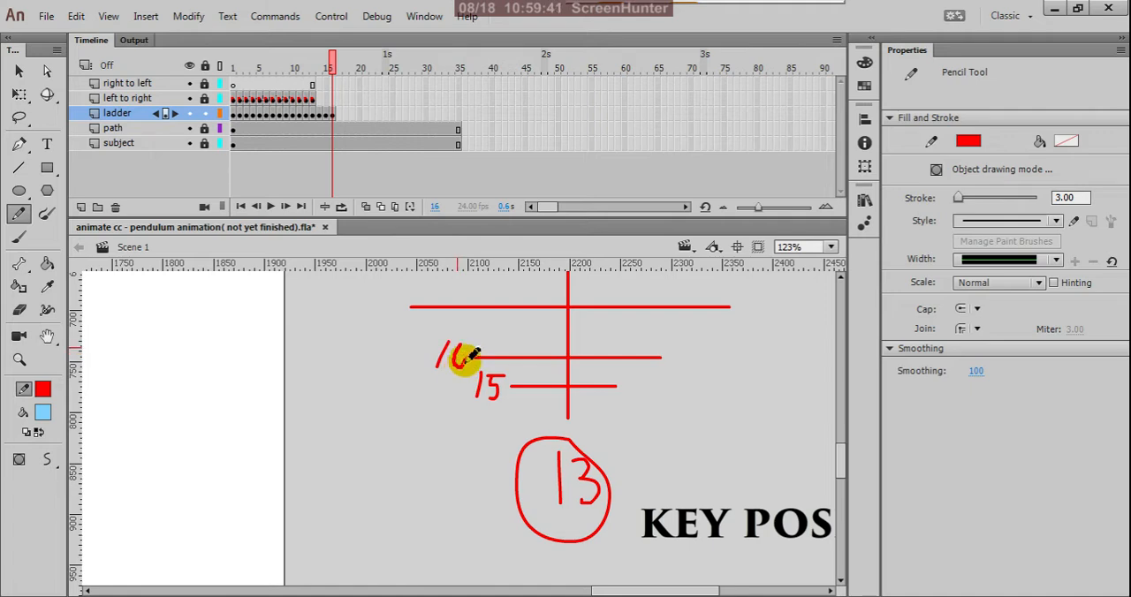
Insert a keyframe at frame 17 of the ladder layer and handwrite 17 at the left end of the rung above 16.
right_click(341, 121)
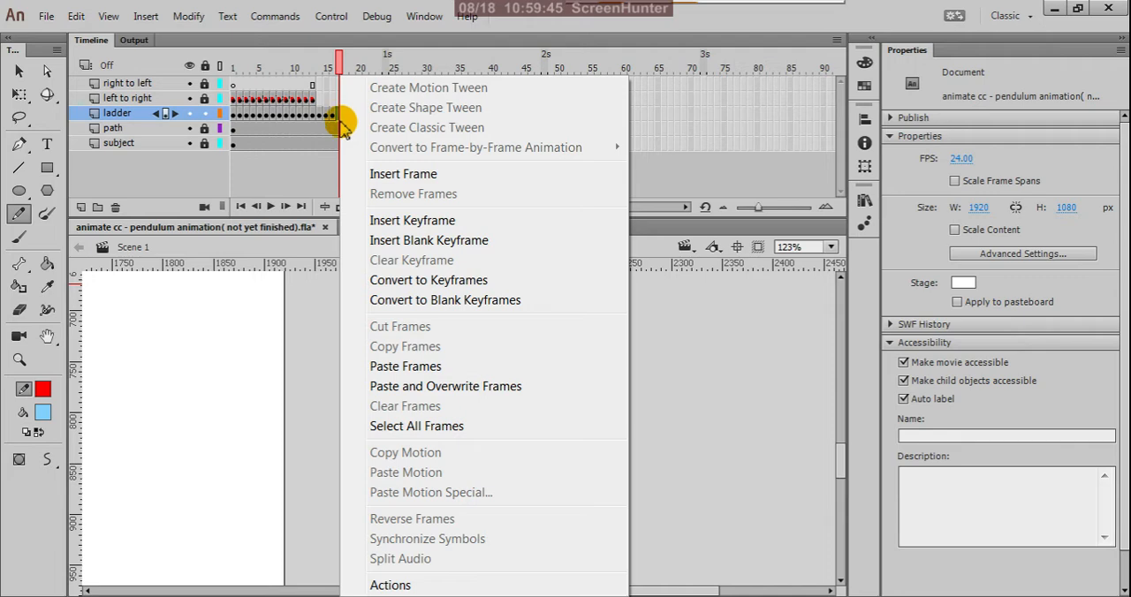
left_click(376, 220)
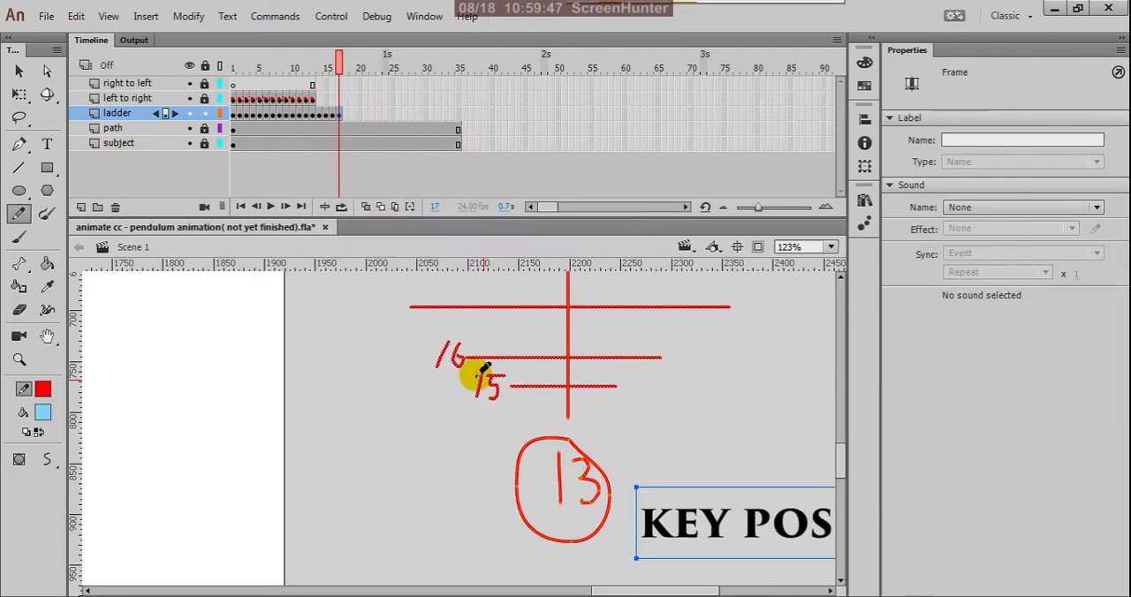
scroll(571, 412, "up", 2)
scroll(592, 380, "down", 1)
scroll(590, 381, "down", 2)
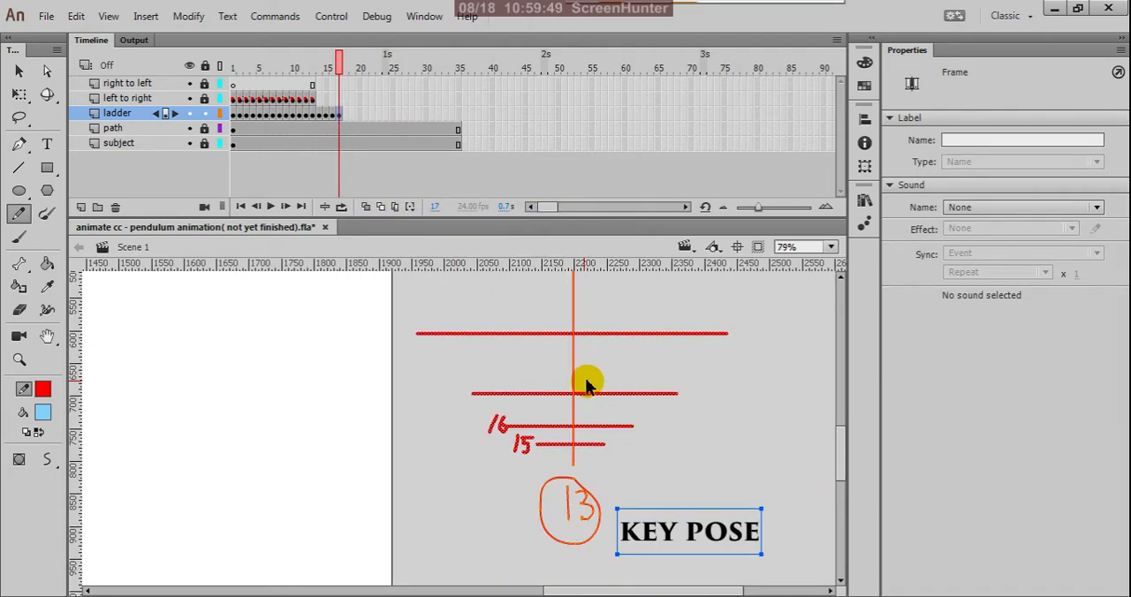
scroll(562, 358, "down", 1)
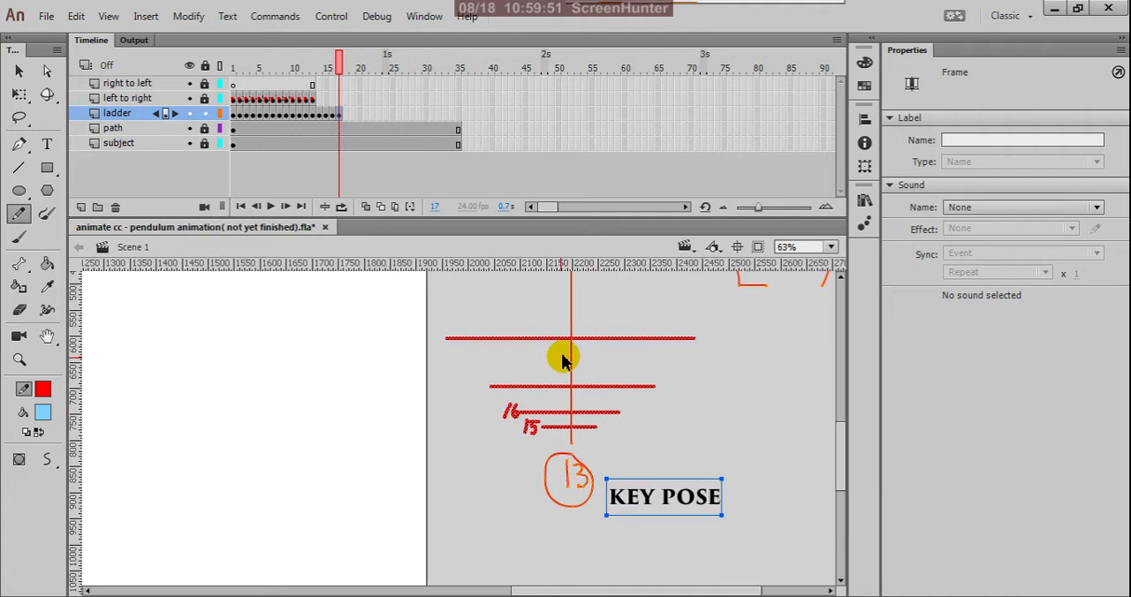
scroll(562, 358, "down", 2)
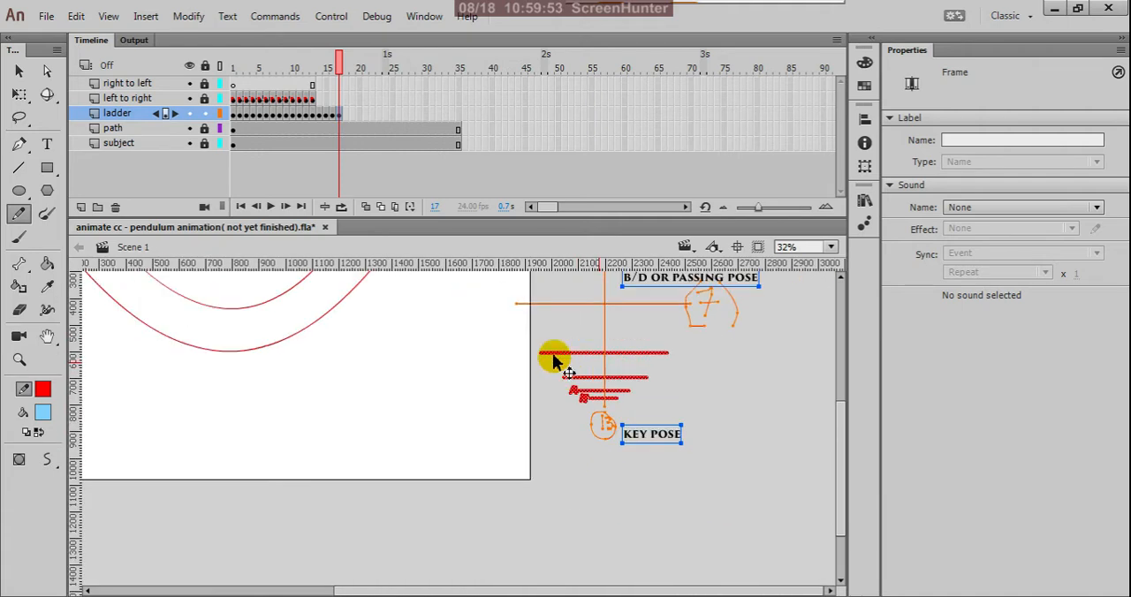
scroll(552, 355, "up", 2)
scroll(552, 356, "up", 1)
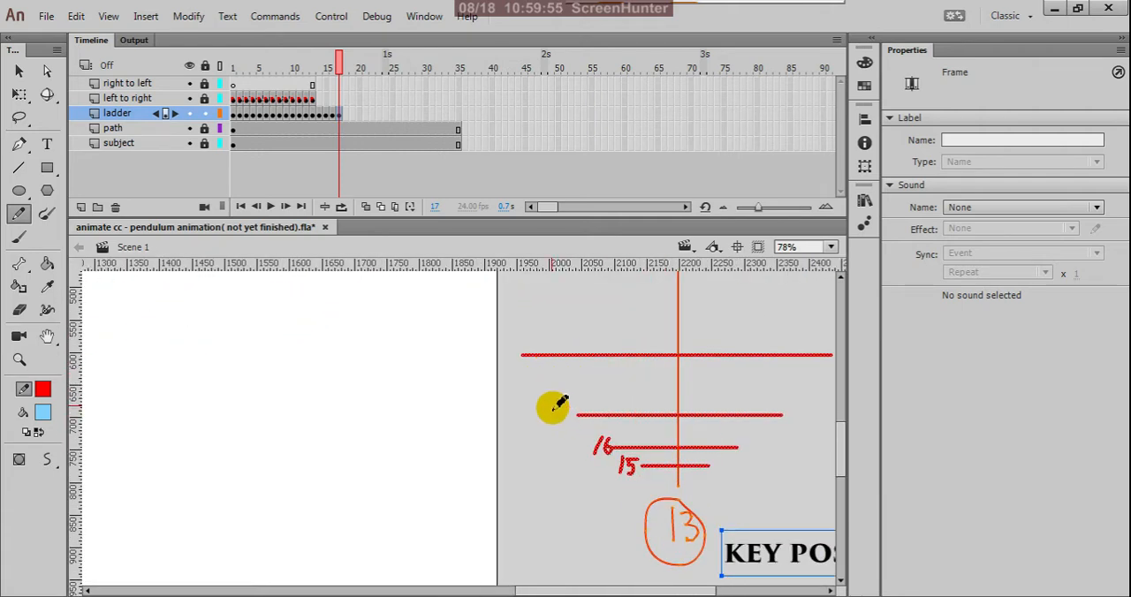
left_click_drag(552, 409, 562, 428)
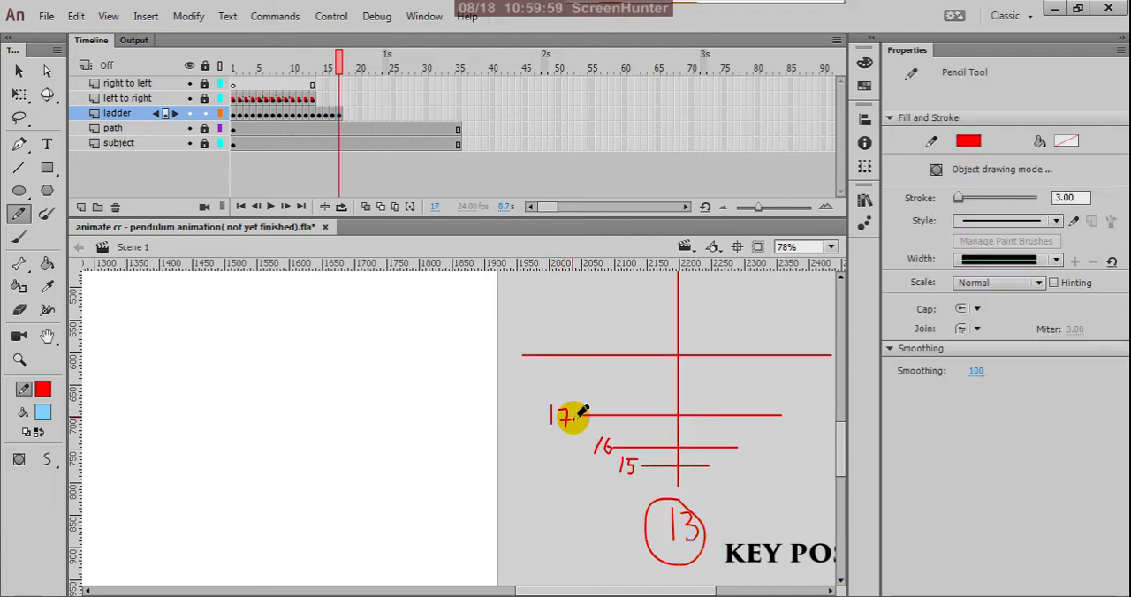
Insert a keyframe at frame 18 of the ladder layer and handwrite 18 at the left end of the rung above 17.
left_click(342, 115)
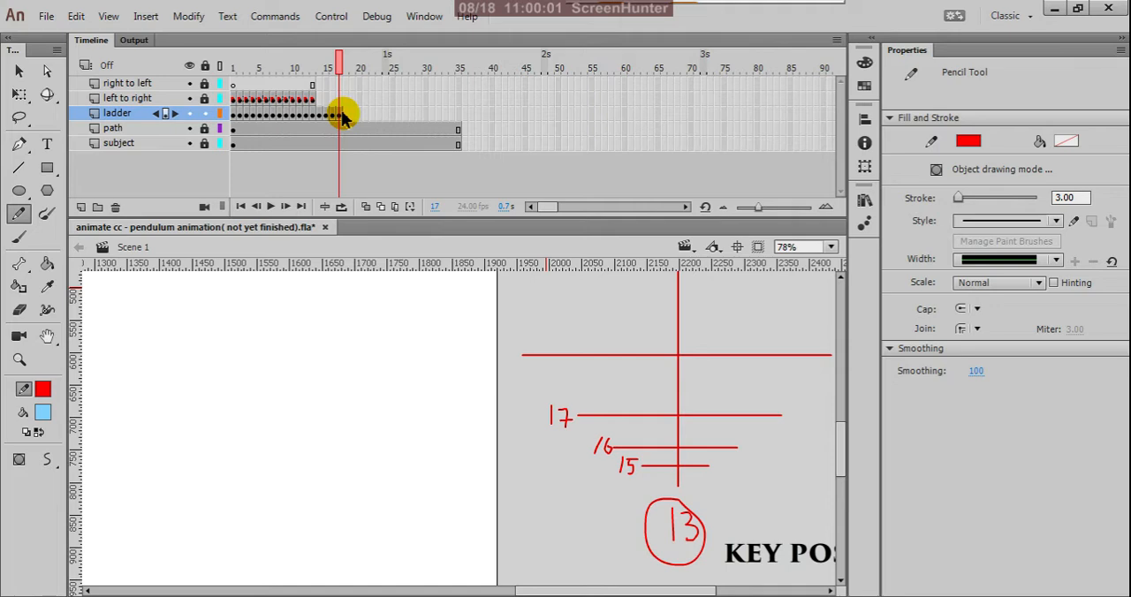
left_click(345, 116)
right_click(345, 115)
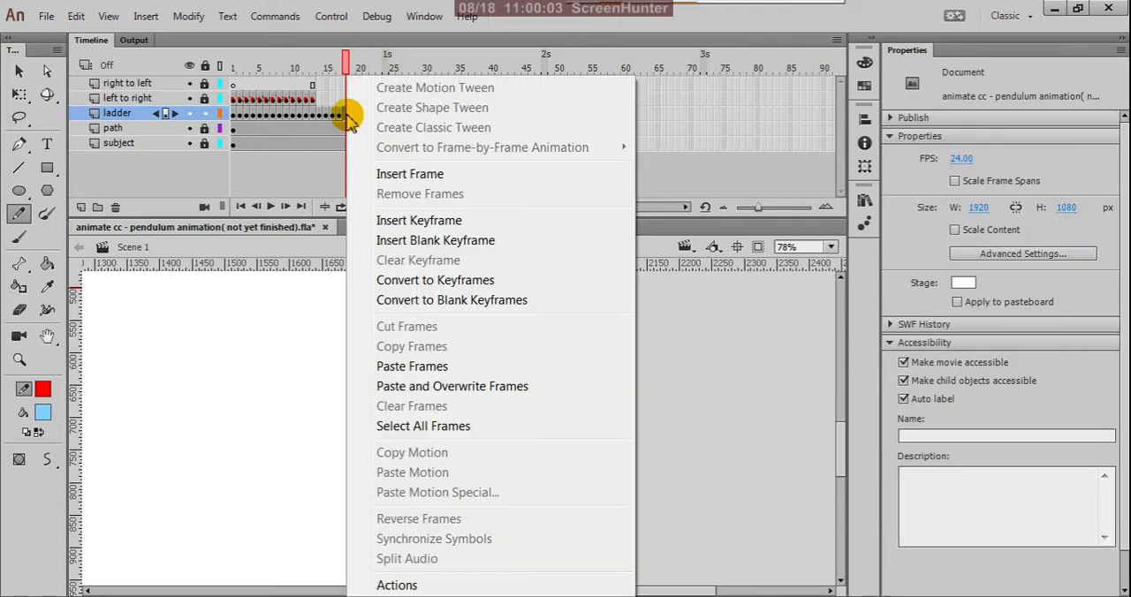
left_click(391, 221)
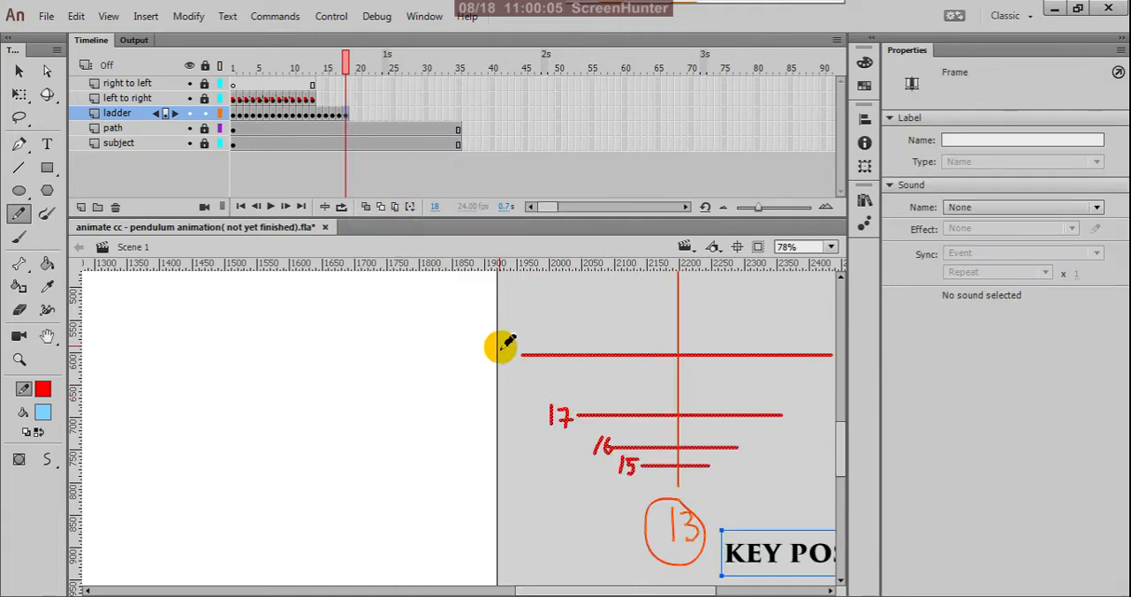
mouse_move(504, 348)
left_mouse_down()
mouse_move(513, 367)
mouse_move(512, 356)
left_mouse_up()
left_click(510, 353)
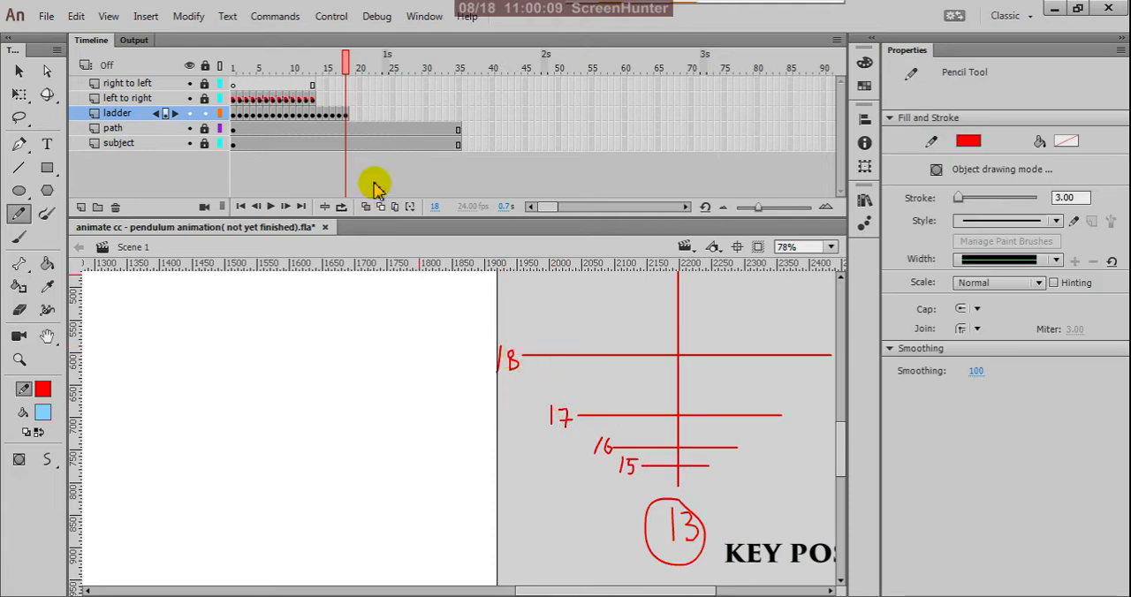
Insert a keyframe at frame 19 of the ladder layer and handwrite 9 in parentheses at the left end of the passing-pose rung.
left_click(352, 117)
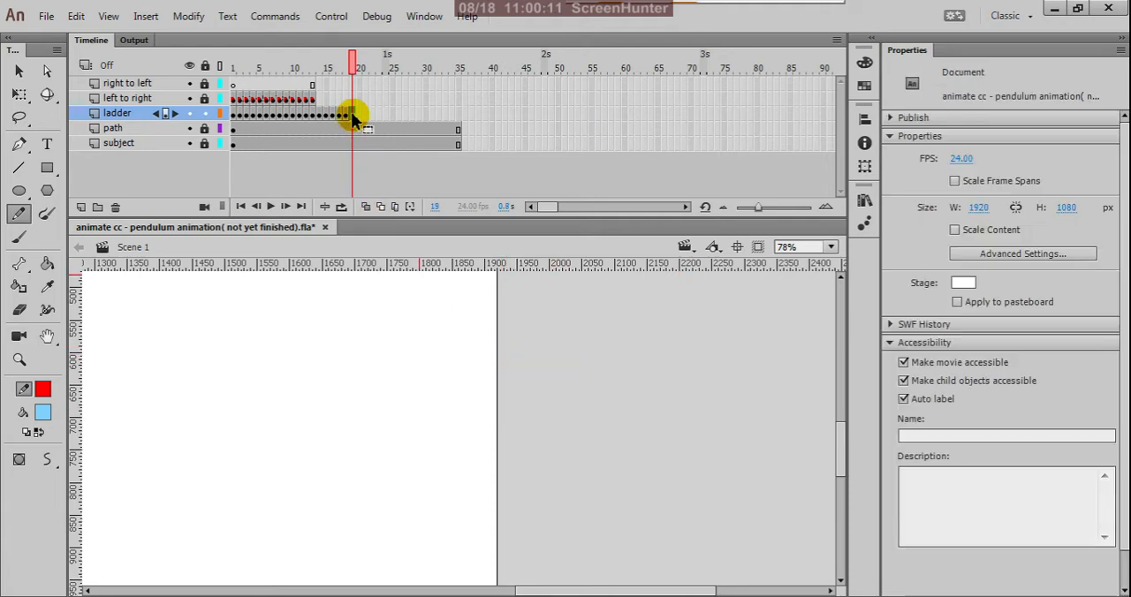
right_click(353, 116)
left_click(394, 221)
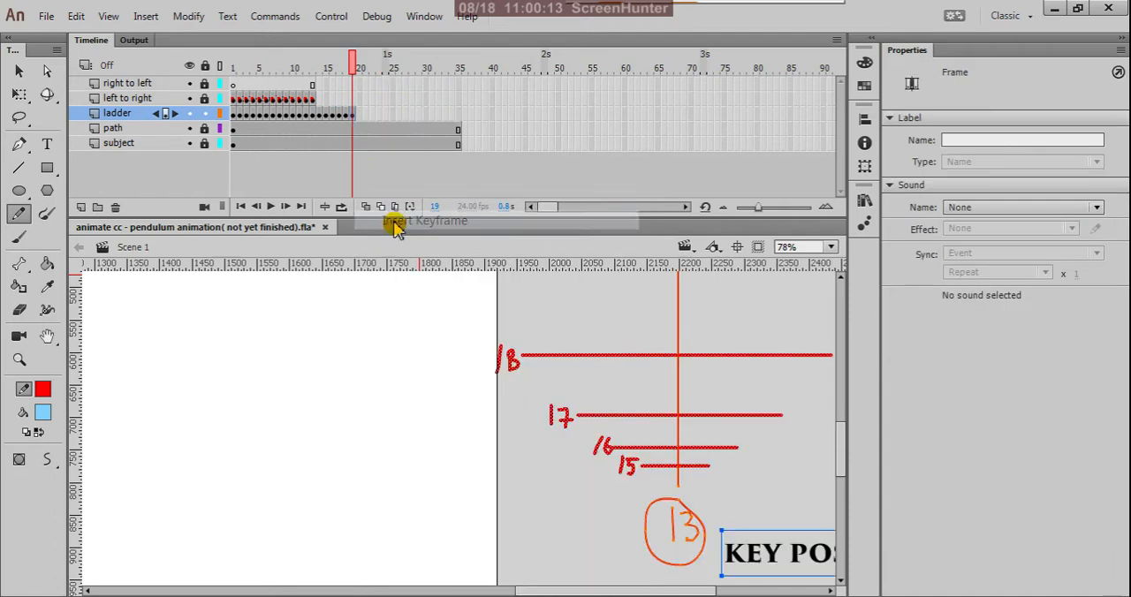
scroll(603, 442, "down", 3)
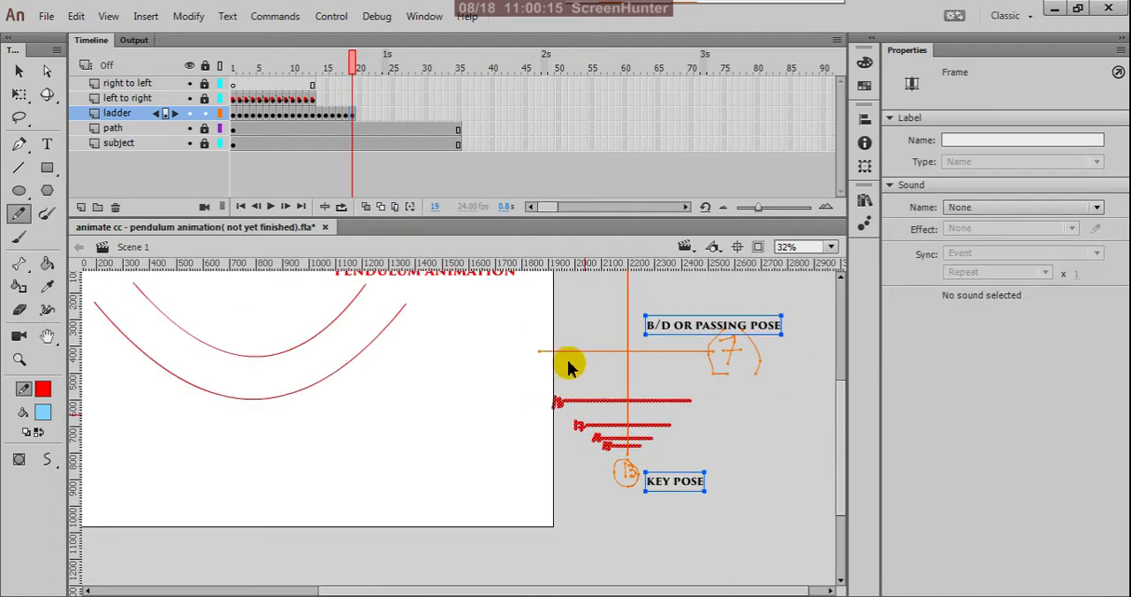
scroll(565, 366, "up", 2)
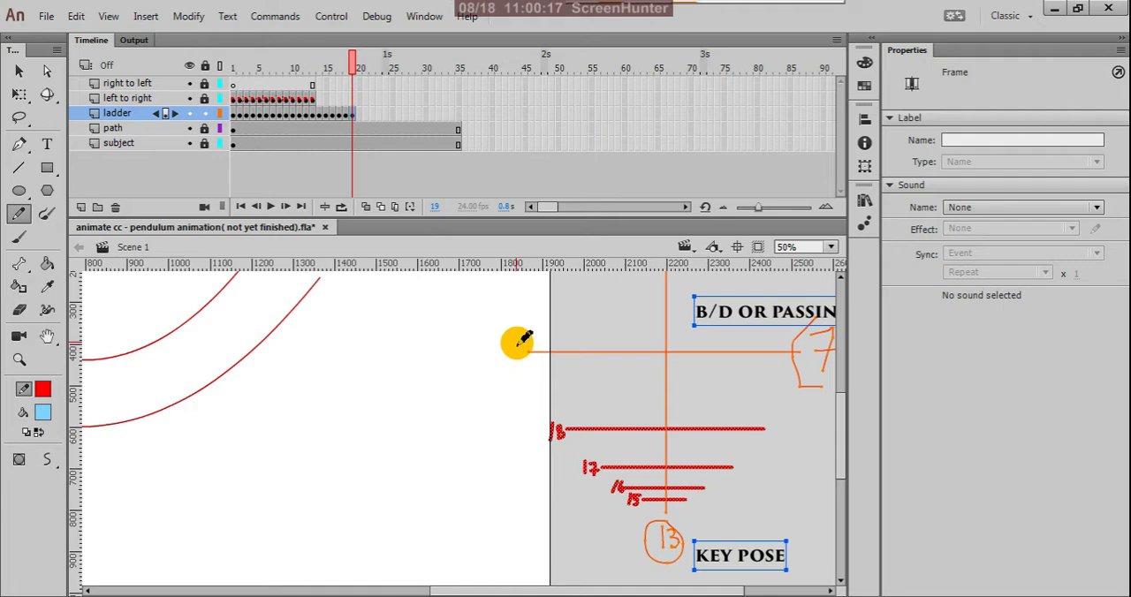
mouse_move(520, 346)
left_mouse_down()
mouse_move(507, 348)
mouse_move(519, 346)
mouse_move(517, 368)
mouse_move(496, 361)
mouse_move(523, 369)
left_mouse_up()
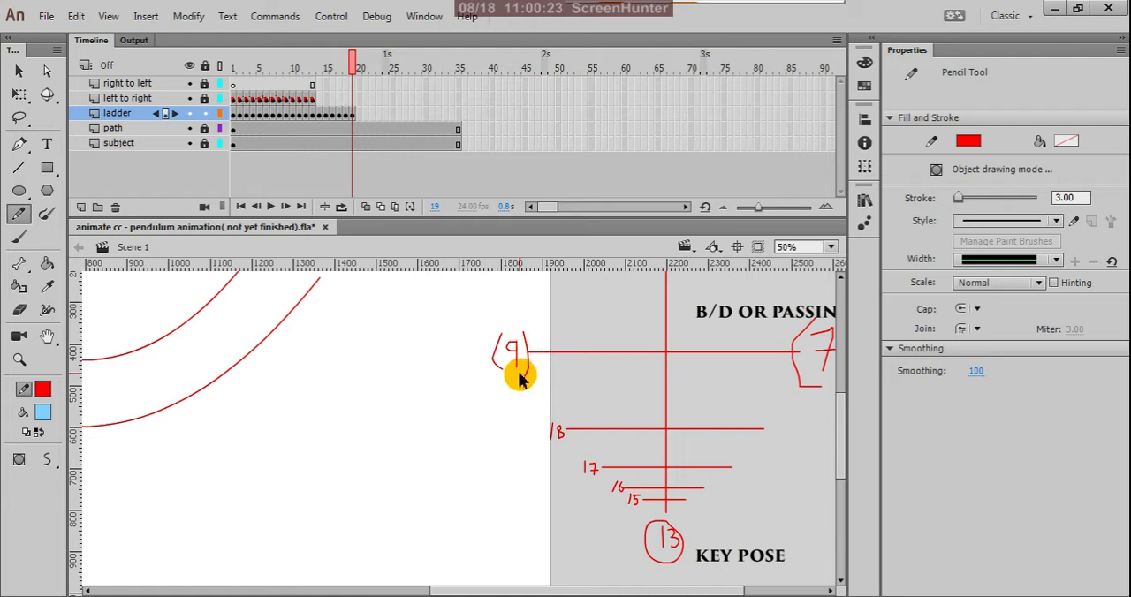
Copy frame 6 of the ladder layer and paste it at frame 20 of the same layer.
key("ctrl+3")
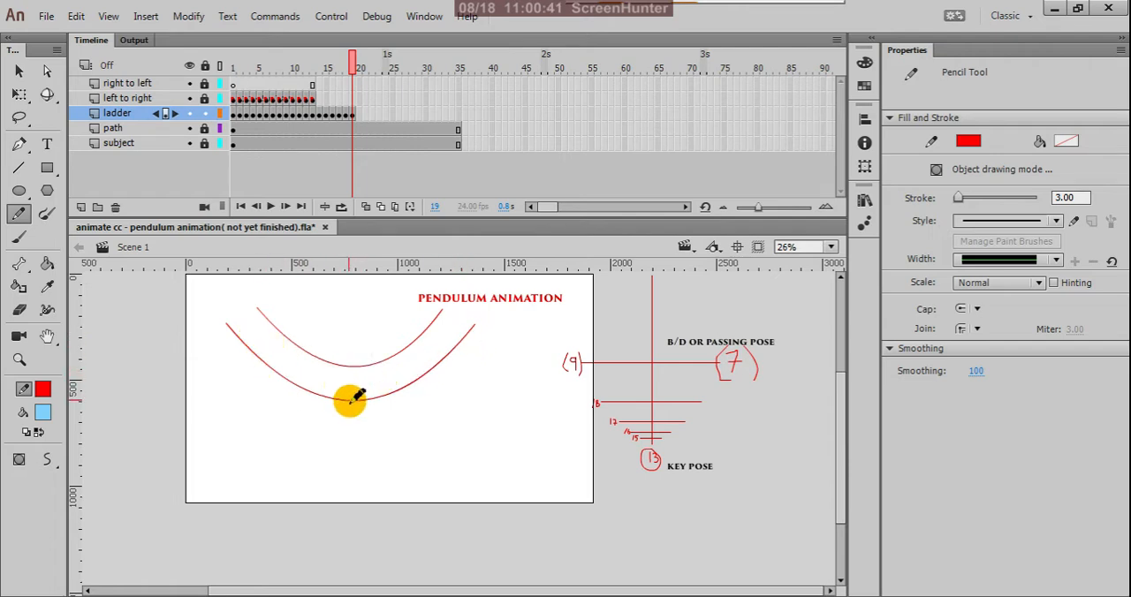
scroll(648, 446, "down", 2)
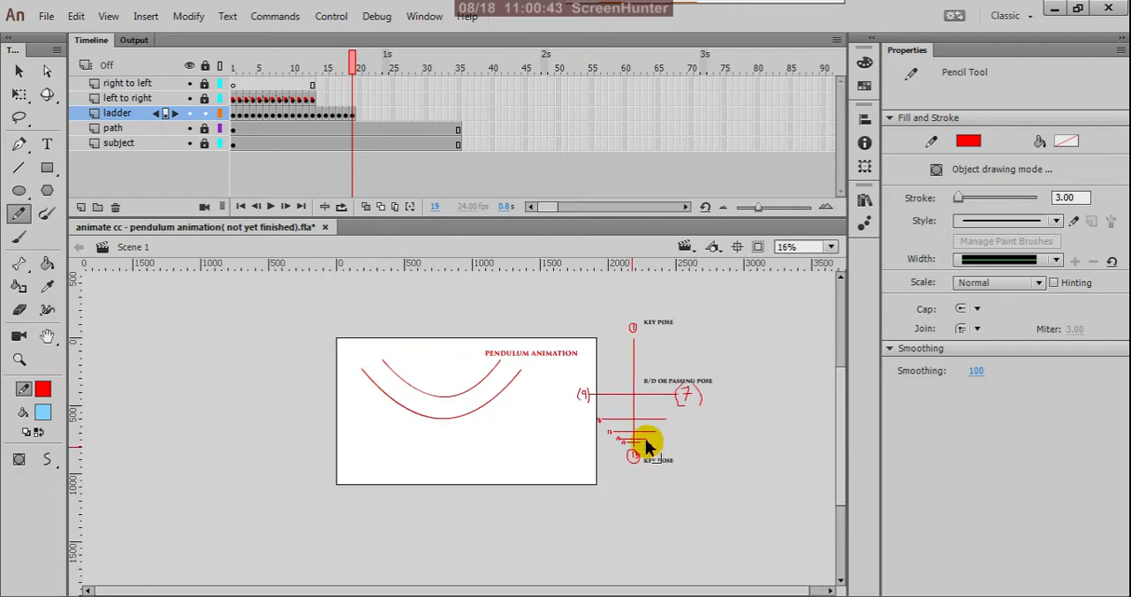
scroll(642, 388, "up", 2)
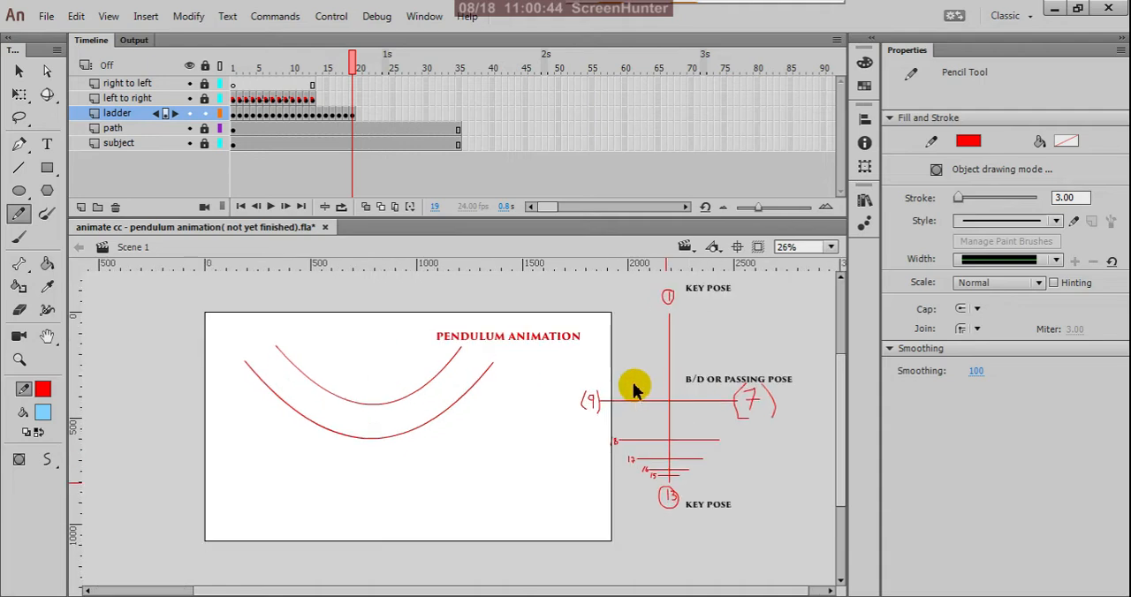
left_click(358, 115)
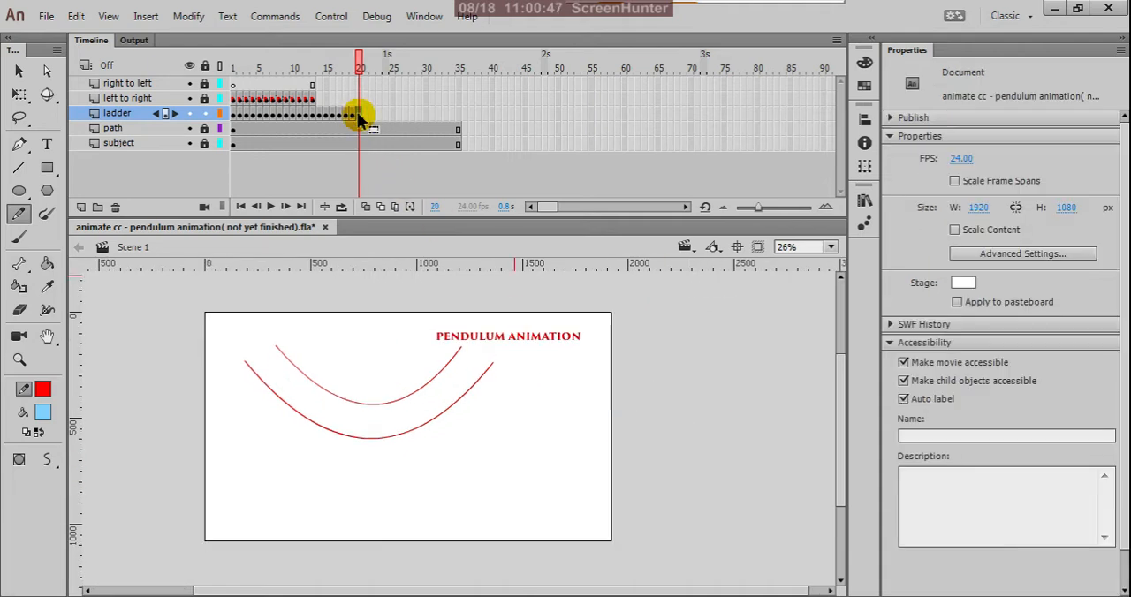
left_click(281, 116)
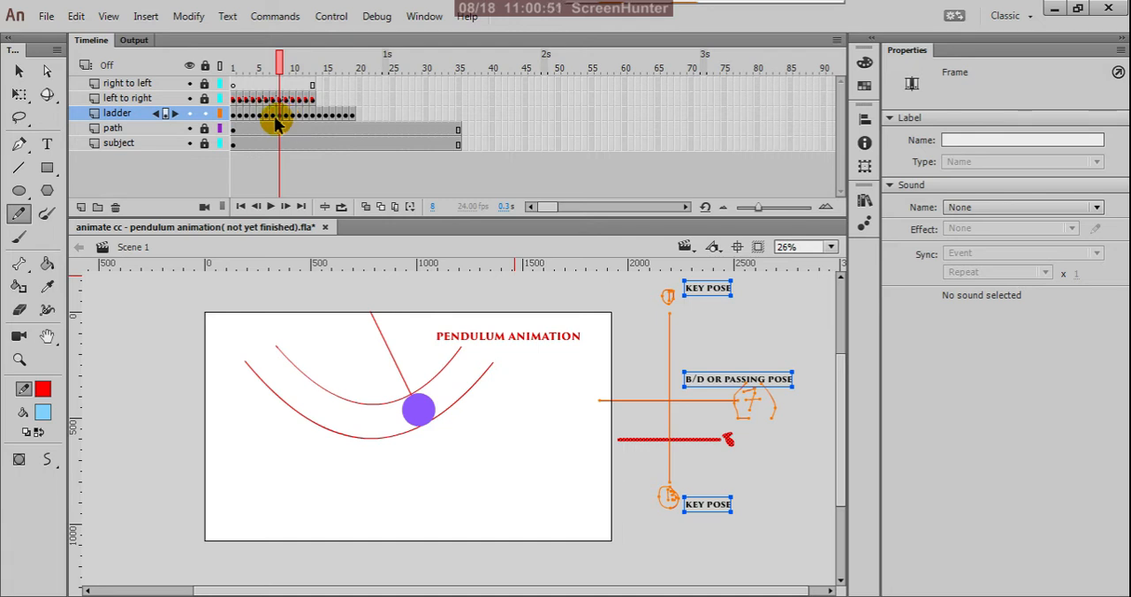
left_click(274, 118)
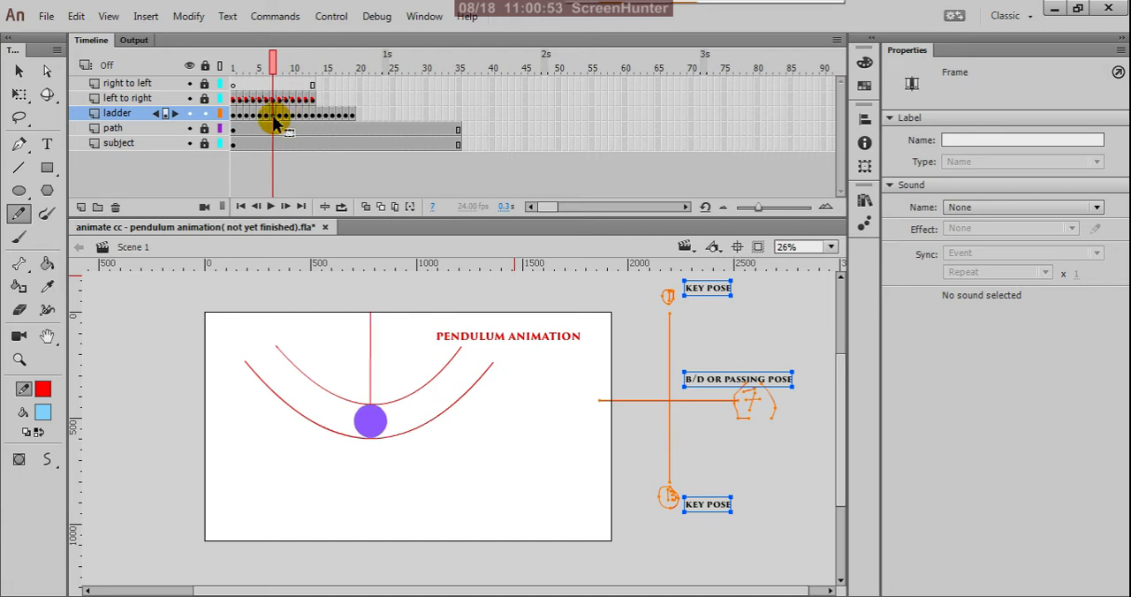
left_click(266, 118)
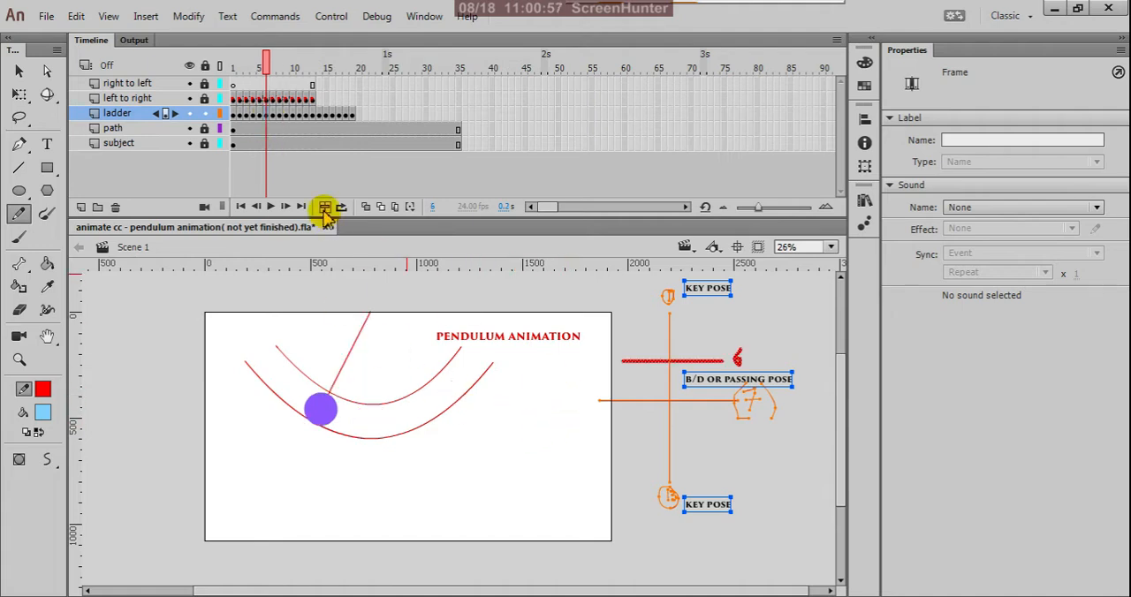
right_click(267, 122)
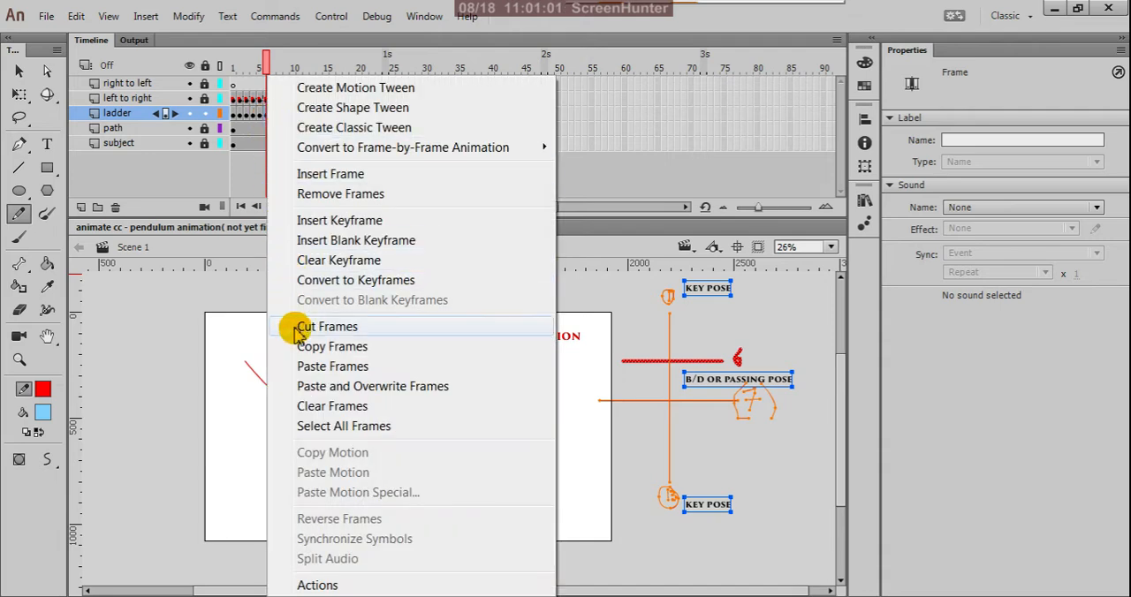
left_click(309, 347)
left_click(354, 125)
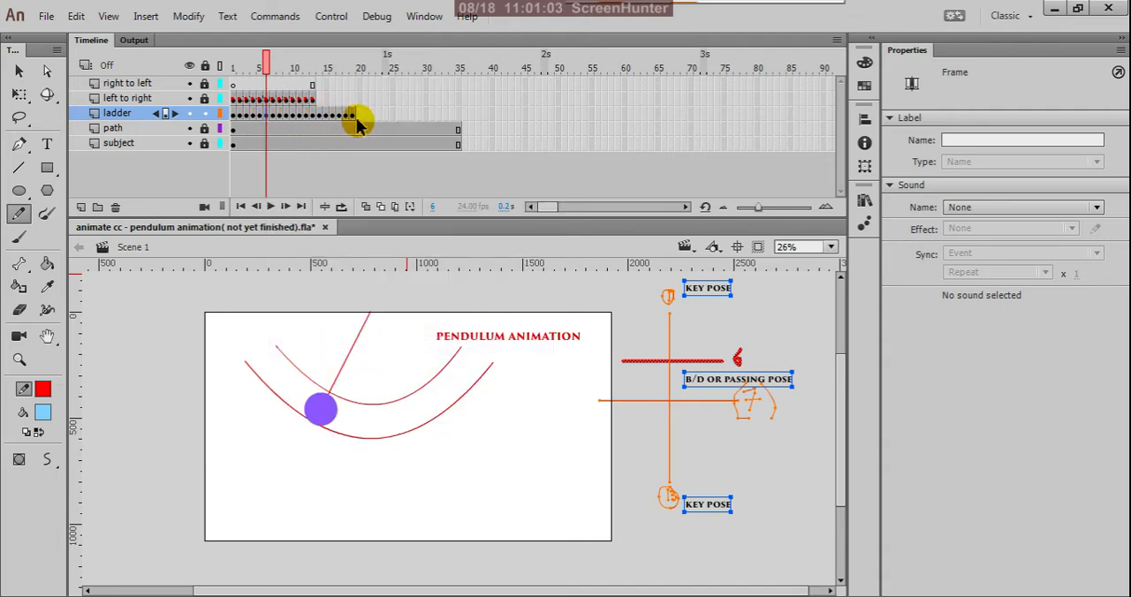
right_click(363, 122)
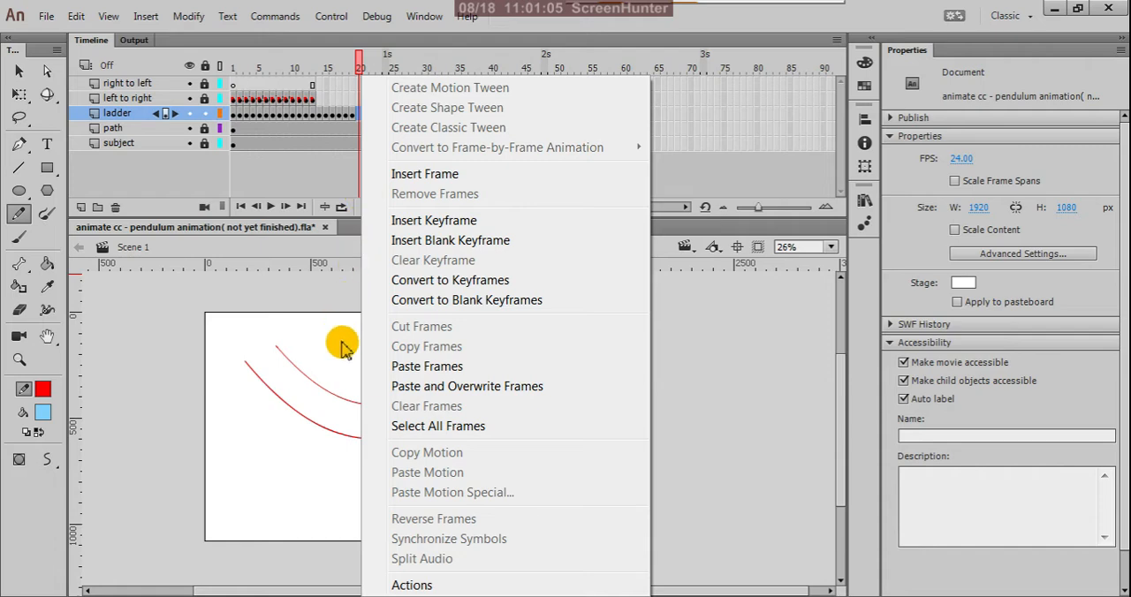
left_click(402, 367)
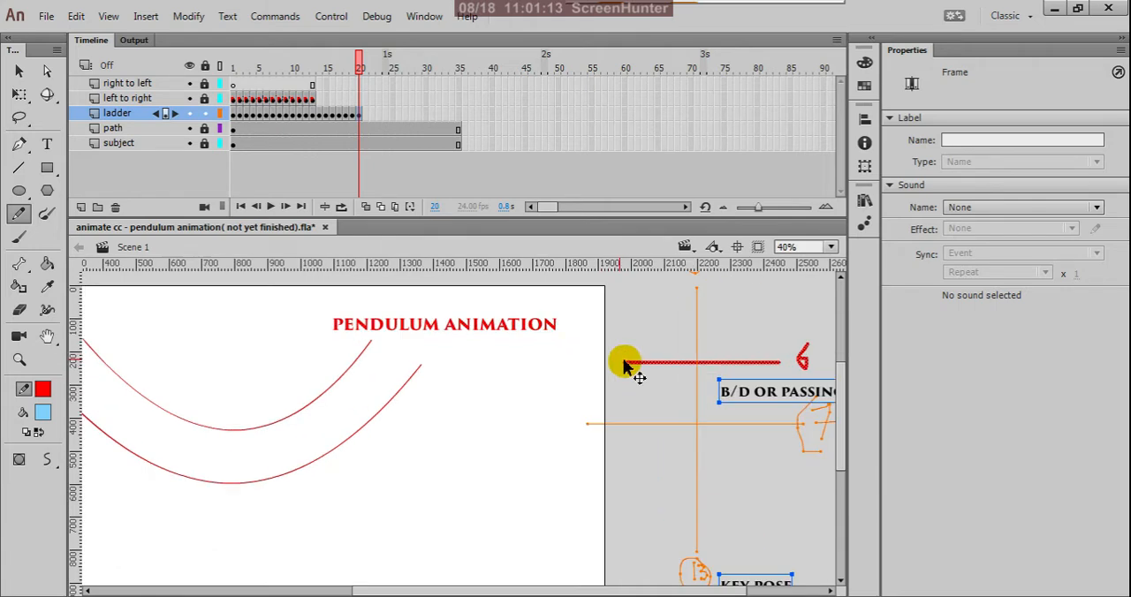
Handwrite 10 at the left end of the rung above the passing pose on frame 20.
scroll(609, 364, "up", 2)
left_click(616, 356)
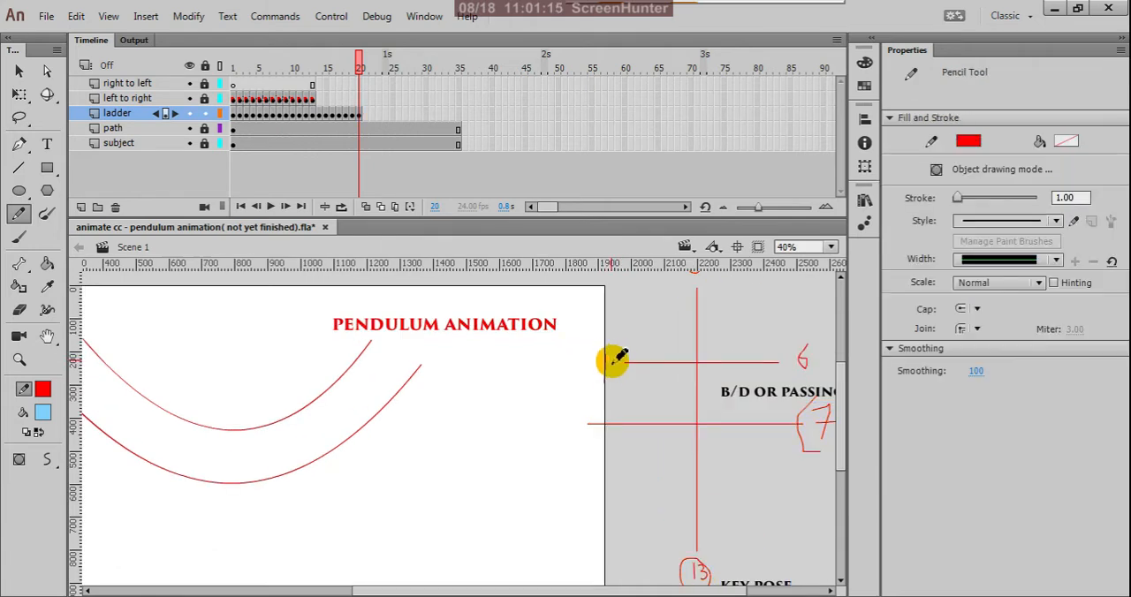
left_click_drag(616, 361, 612, 360)
Delete the handwritten 6 beside the rung above the passing pose on frame 20.
key("v")
left_click(802, 364)
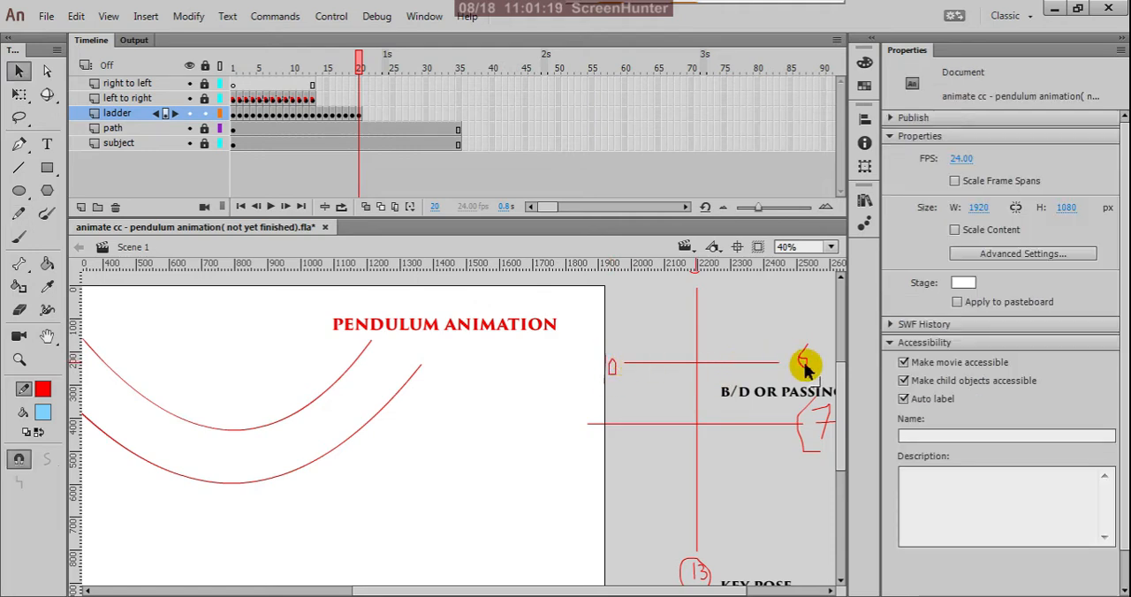
mouse_move(793, 343)
left_mouse_down()
mouse_move(810, 382)
mouse_move(819, 378)
left_mouse_up()
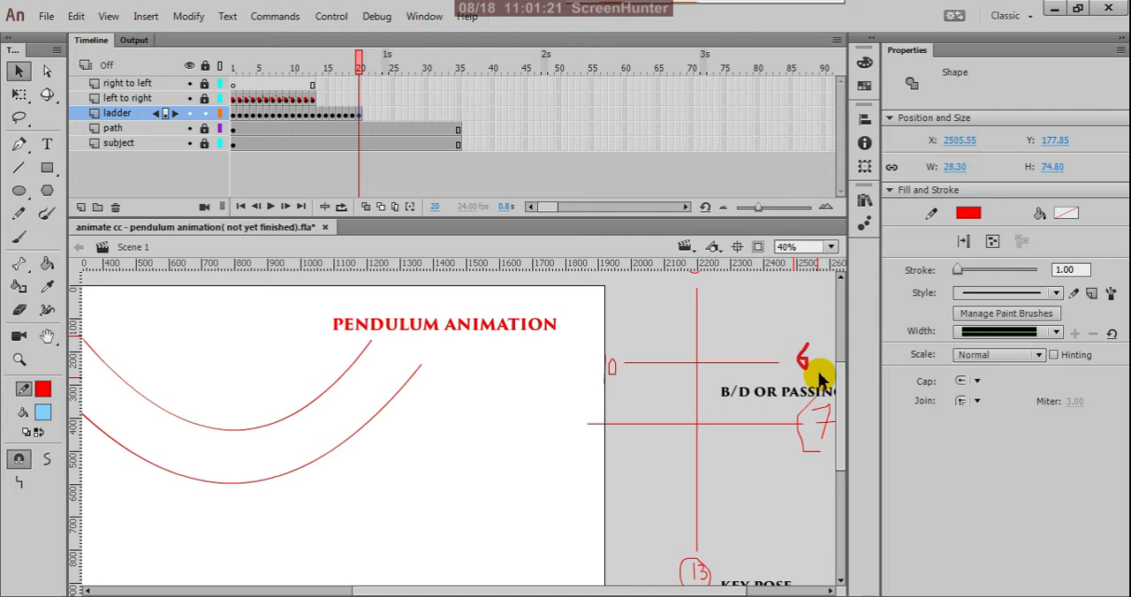
left_click(823, 442)
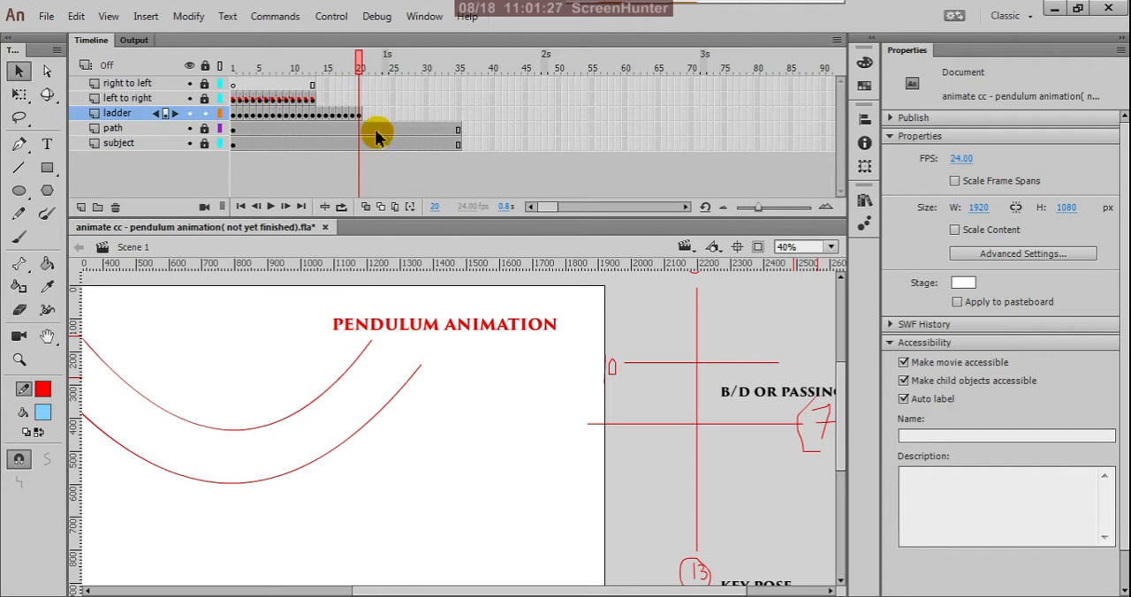
Copy frame 5 of the ladder layer and paste it at frame 21 of the same layer.
left_click(260, 117)
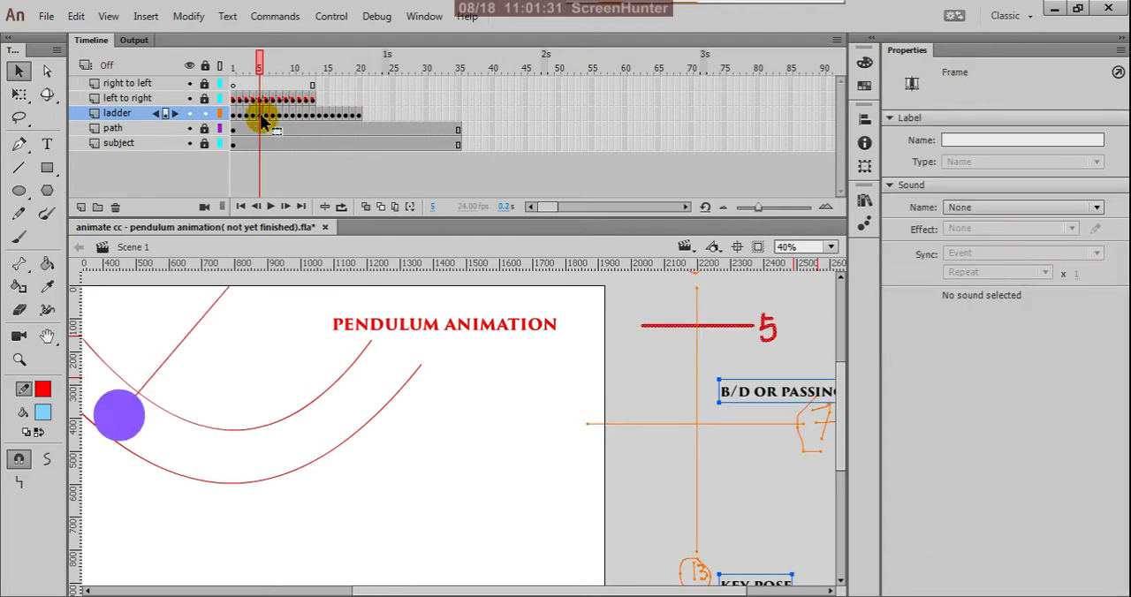
left_click(268, 115)
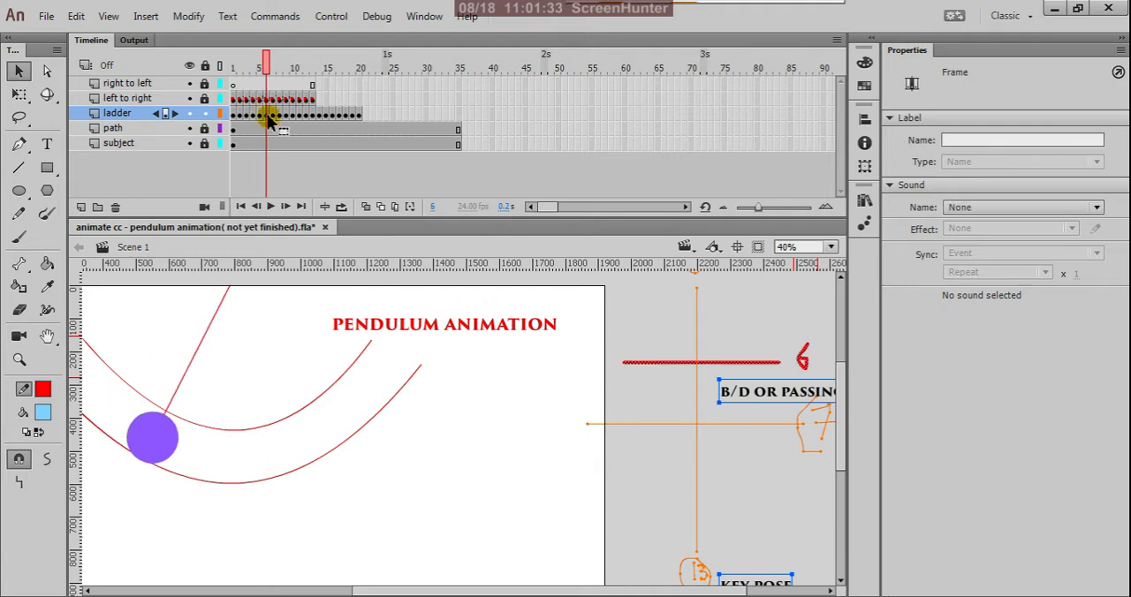
left_click(262, 119)
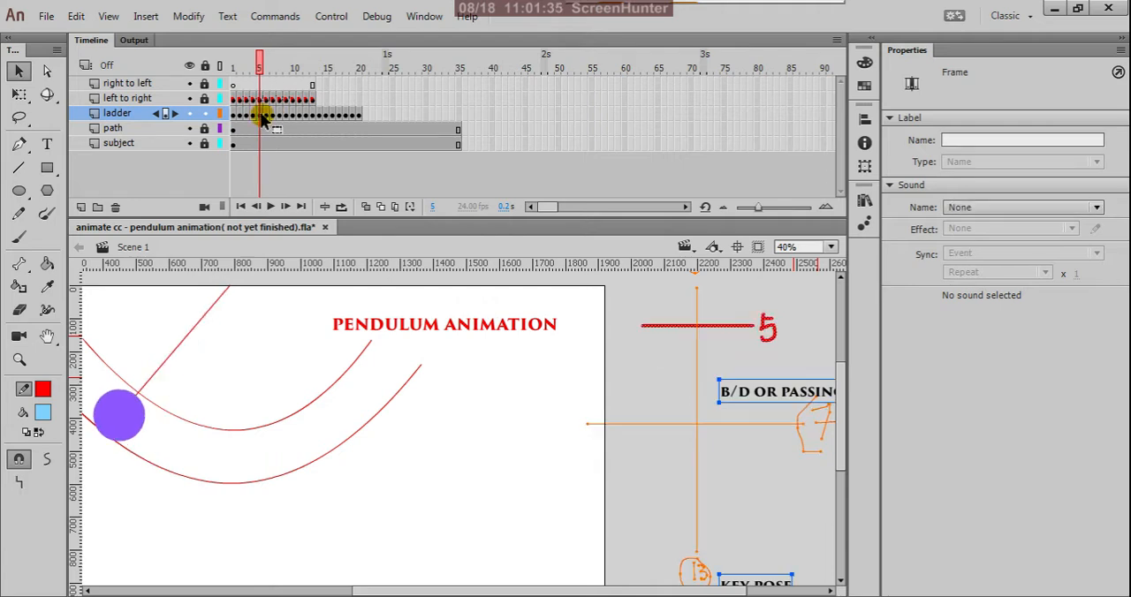
right_click(262, 120)
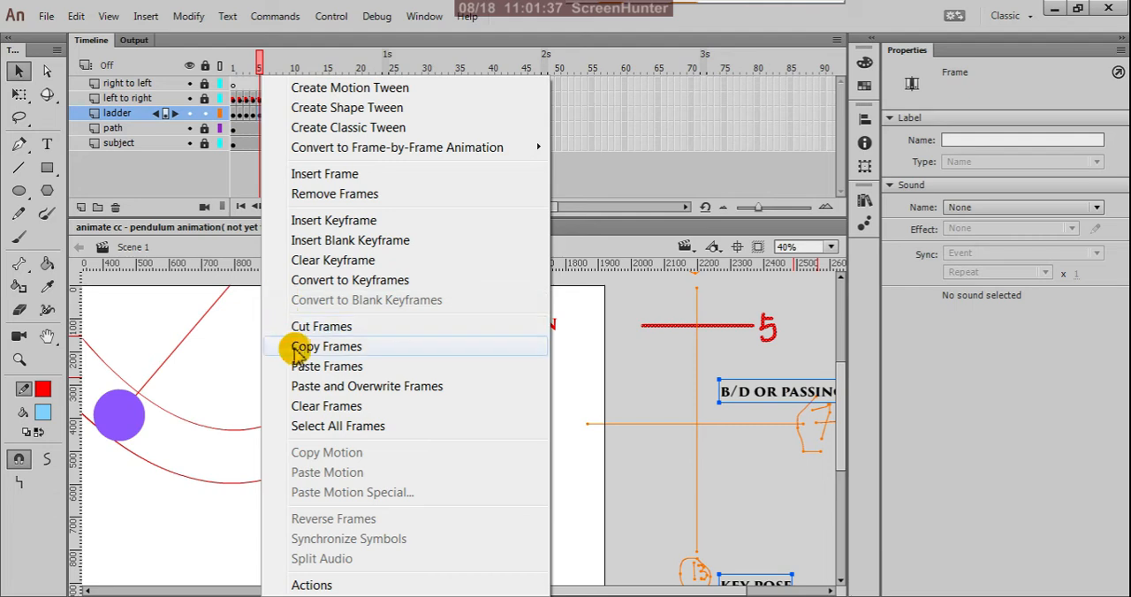
left_click(301, 354)
left_click(356, 116)
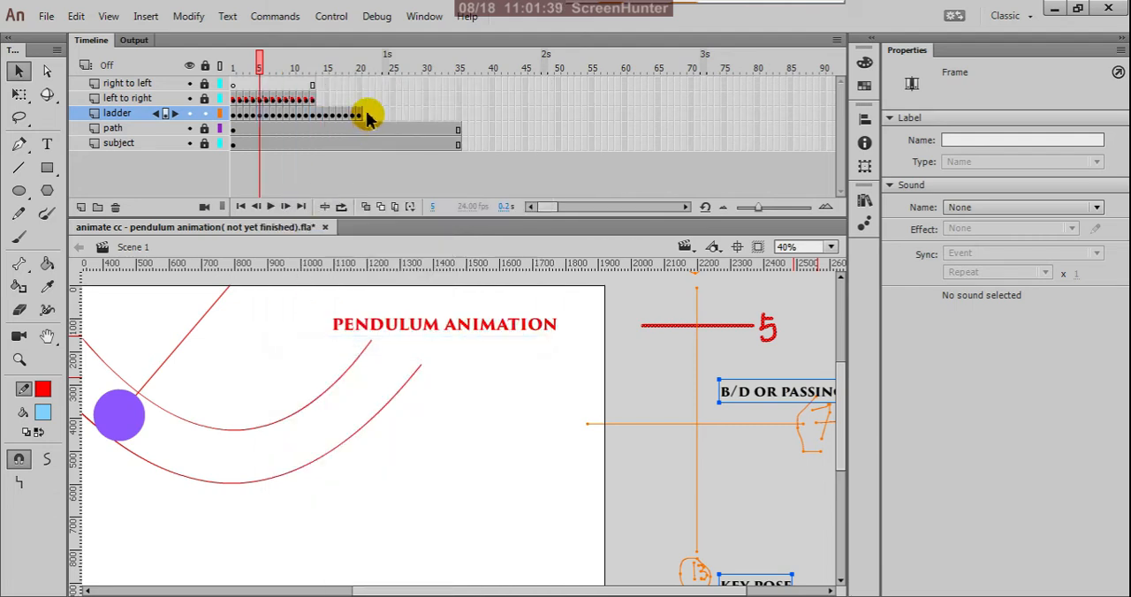
left_click(368, 118)
right_click(366, 115)
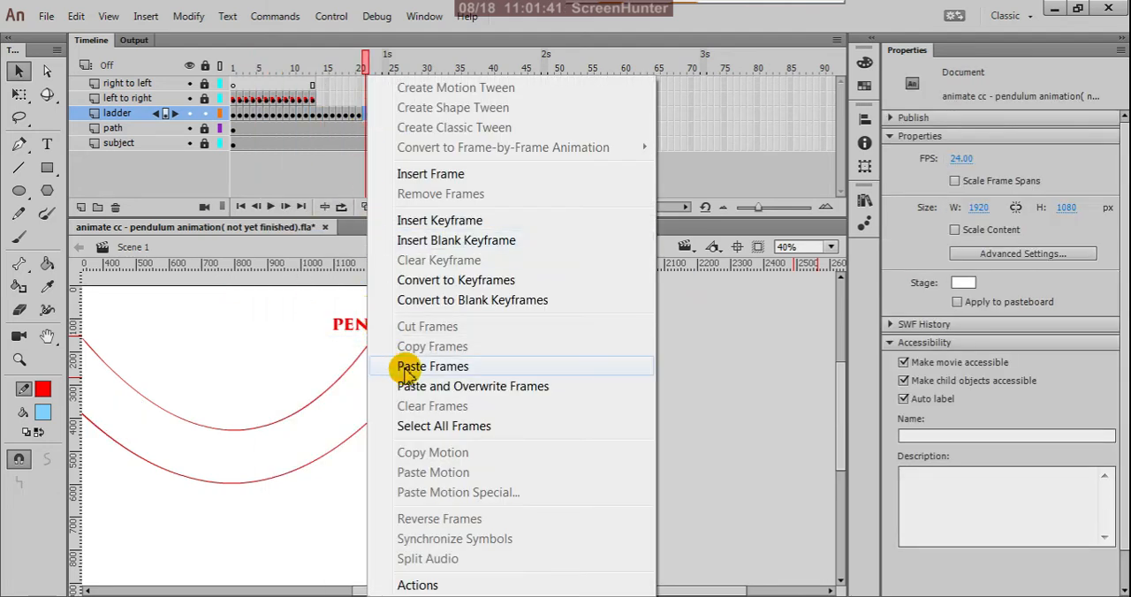
left_click(432, 367)
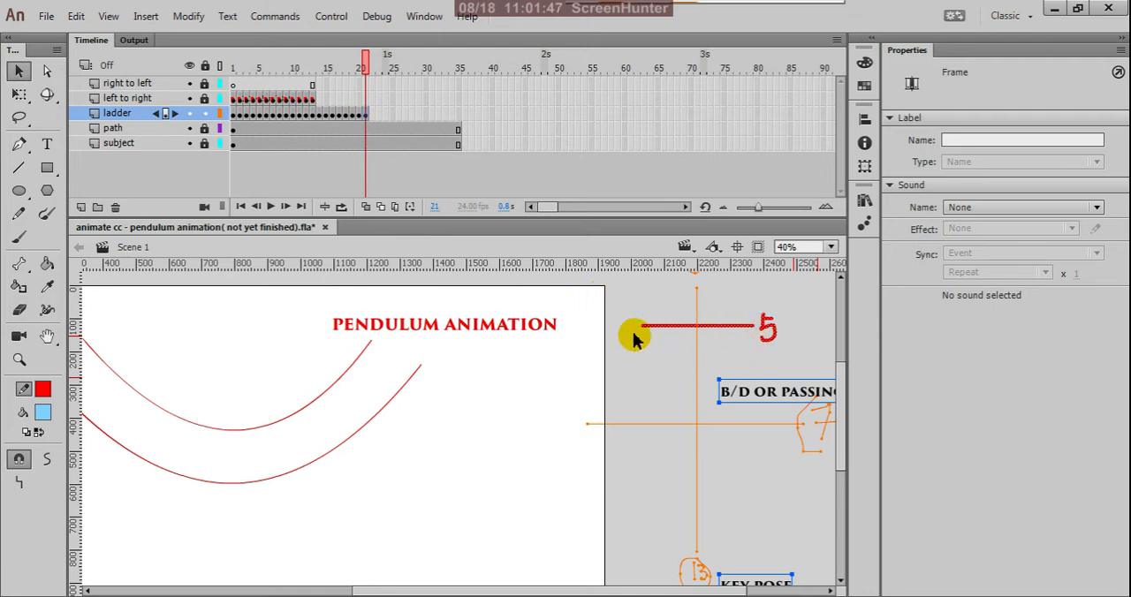
Correct the passing-pose label on frame 19 of the ladder layer to (19) by handwriting a 1 before the 9.
left_click(360, 118)
left_click(360, 117)
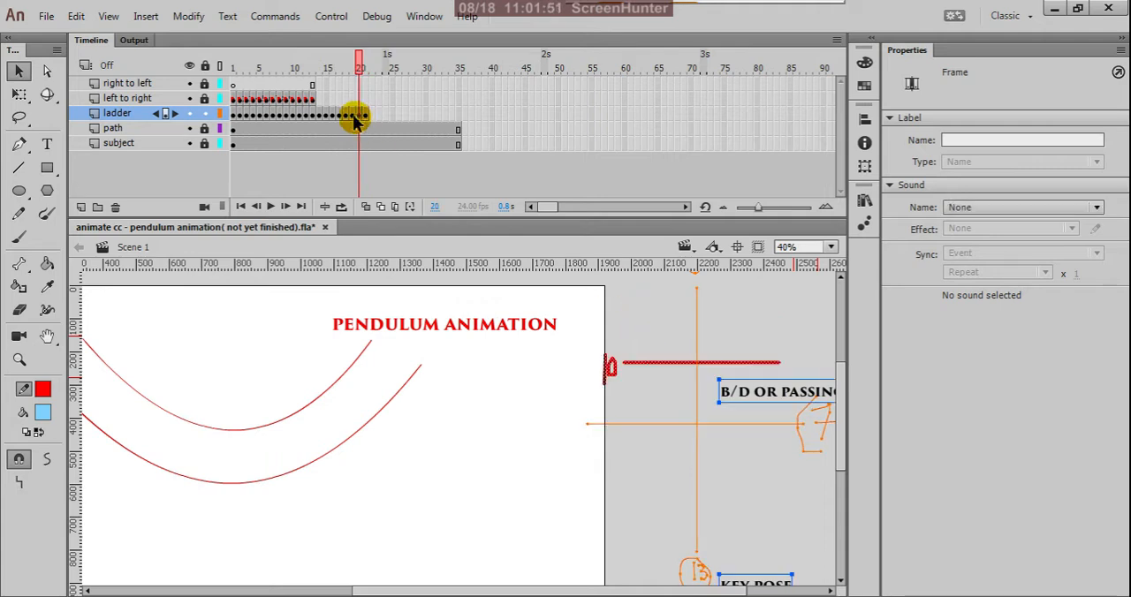
left_click(353, 122)
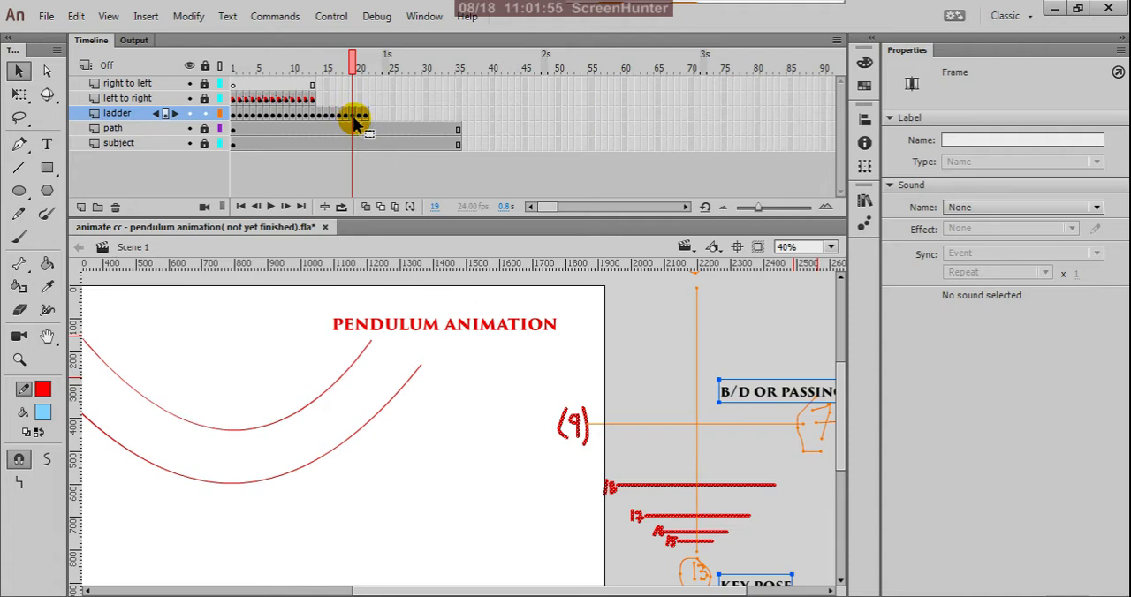
scroll(590, 465, "up", 2)
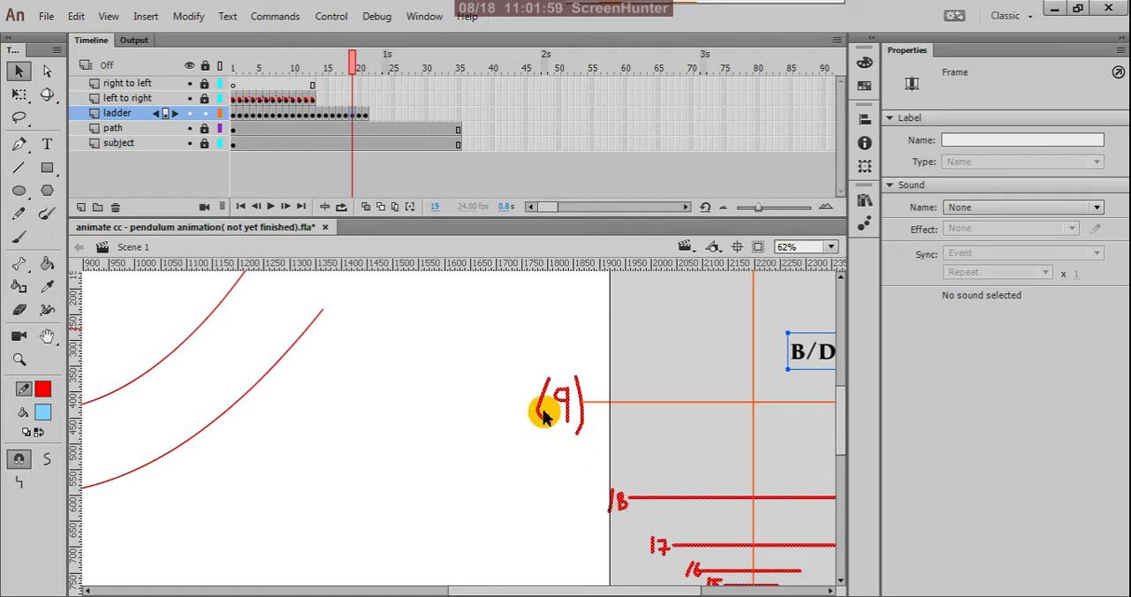
left_click(20, 212)
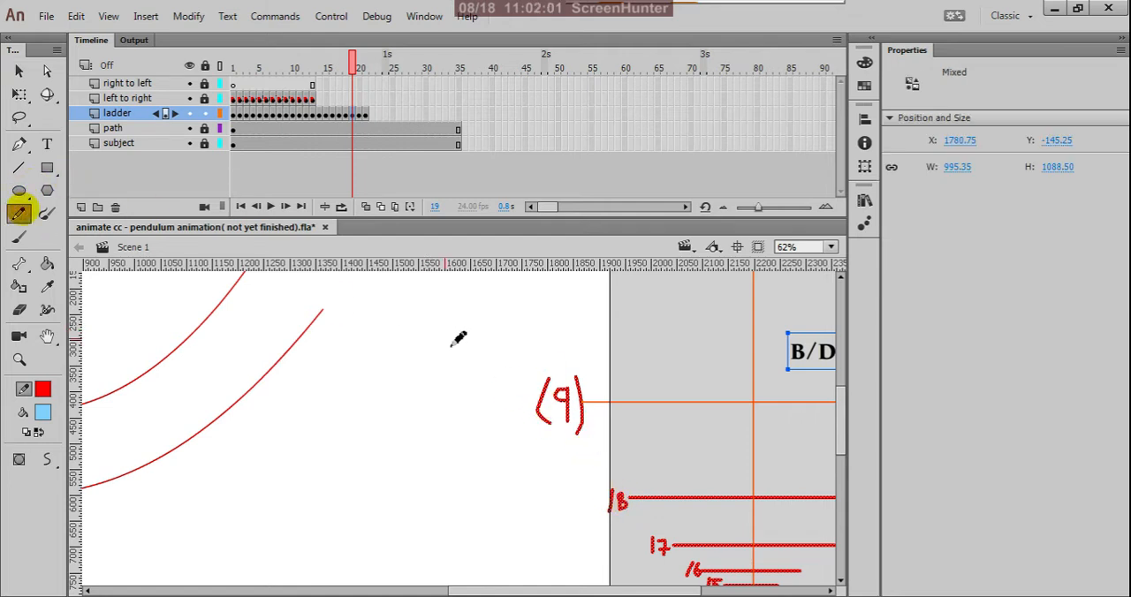
left_click(546, 404)
left_click_drag(548, 397, 557, 431)
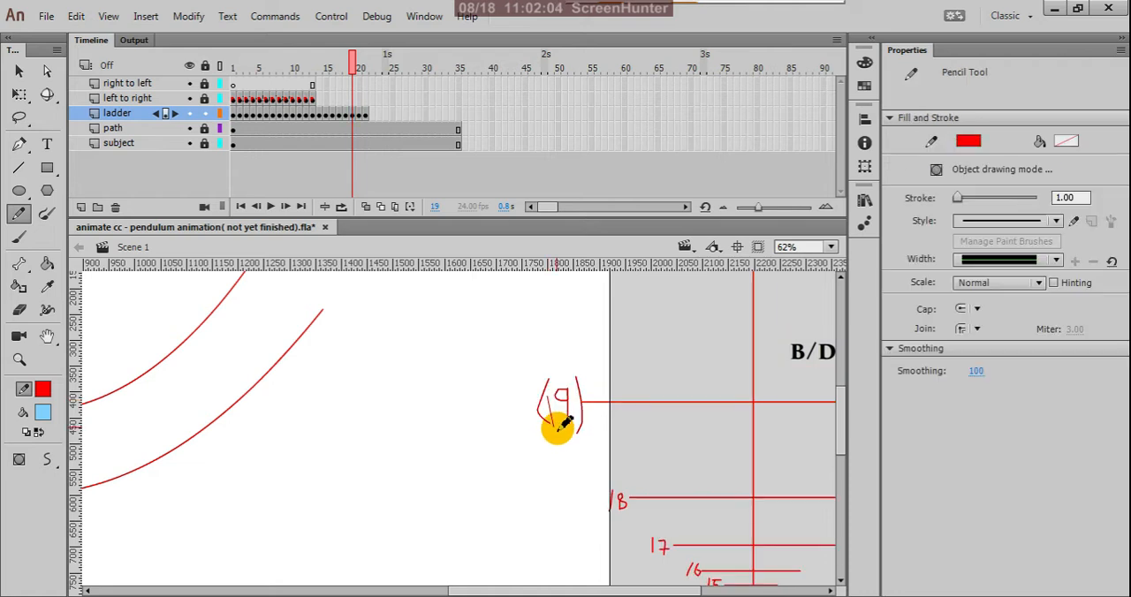
Replace the handwritten 10 on frame 20 of the ladder layer with 20 at the left end of the upper rung.
left_click(360, 117)
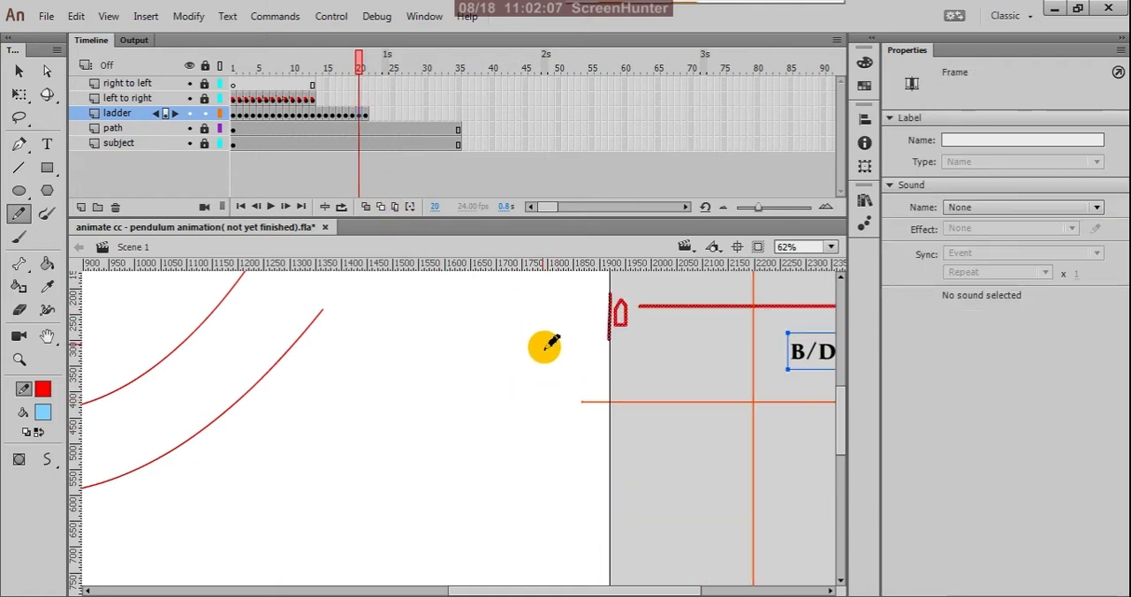
scroll(557, 375, "down", 1)
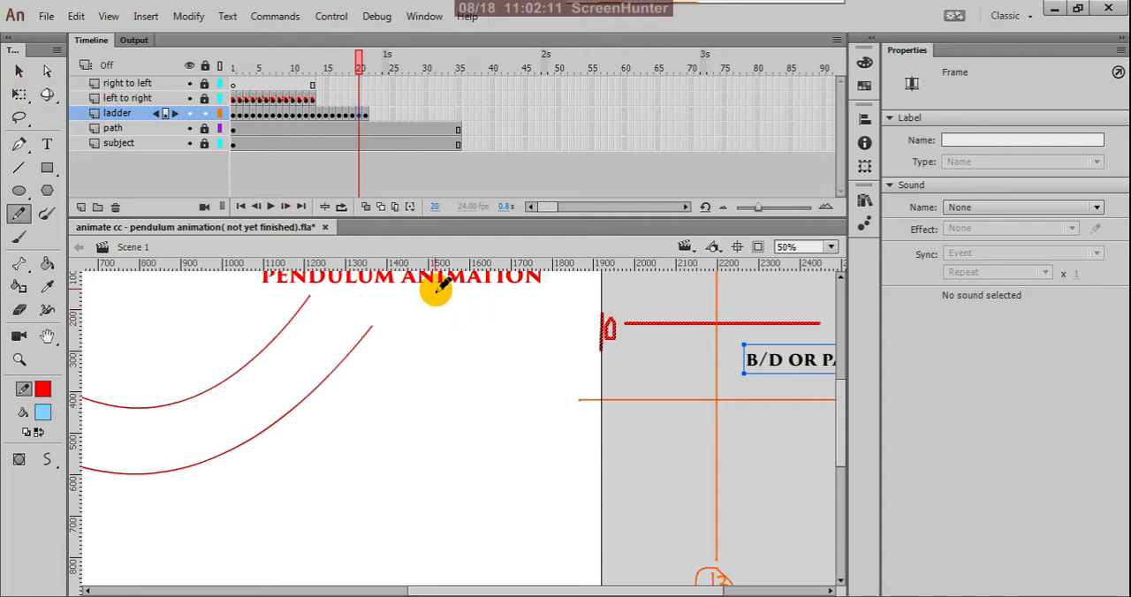
left_click(21, 75)
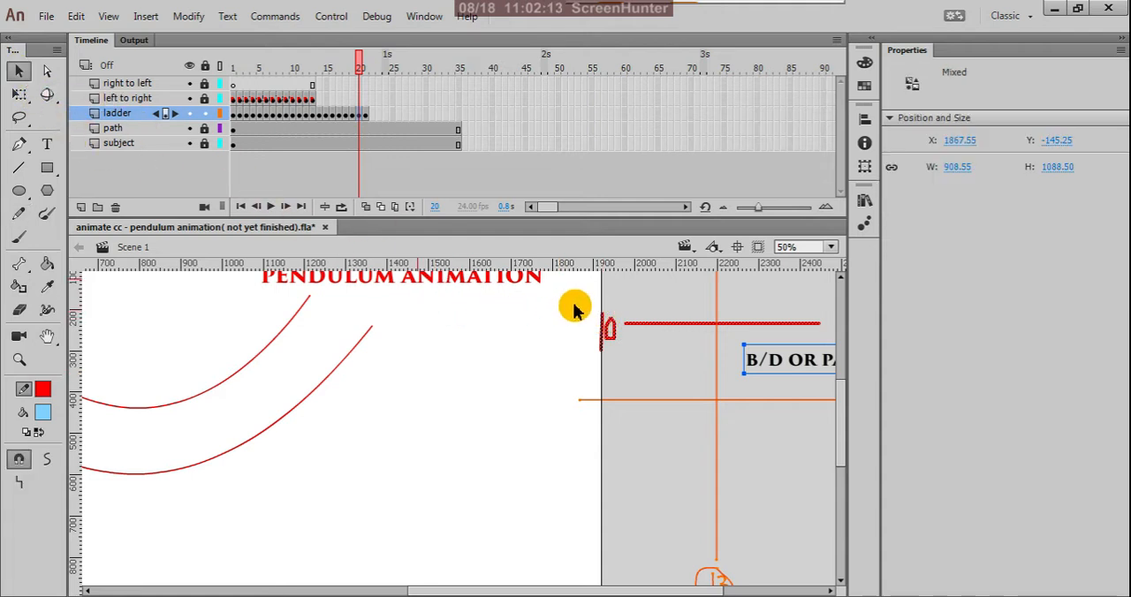
left_click_drag(575, 305, 621, 363)
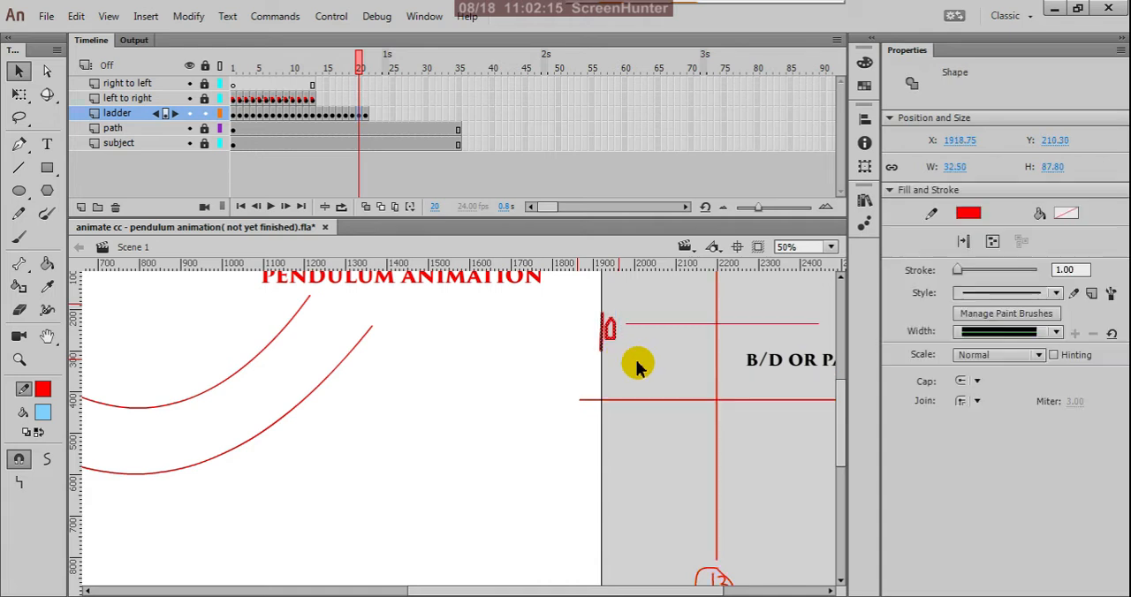
key("Delete")
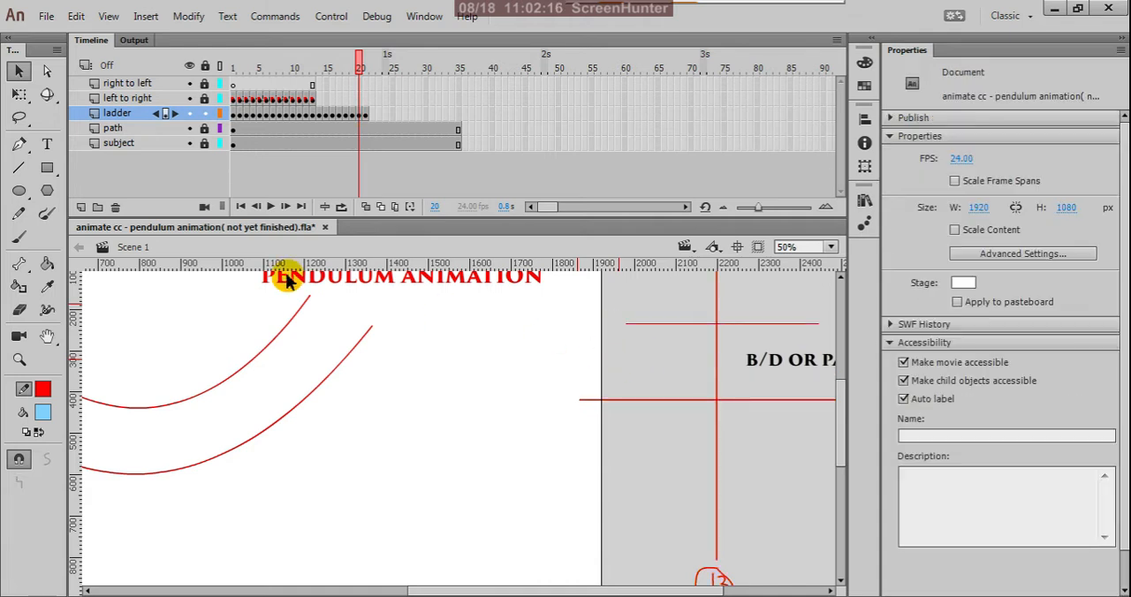
left_click(20, 212)
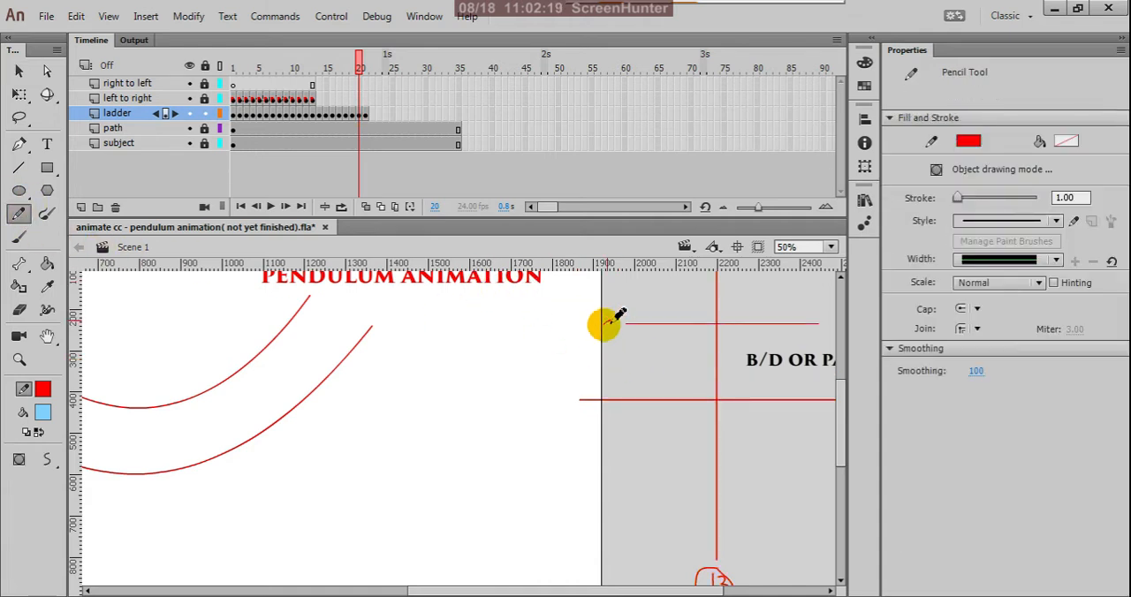
mouse_move(606, 323)
left_mouse_down()
mouse_move(619, 338)
mouse_move(629, 328)
left_mouse_up()
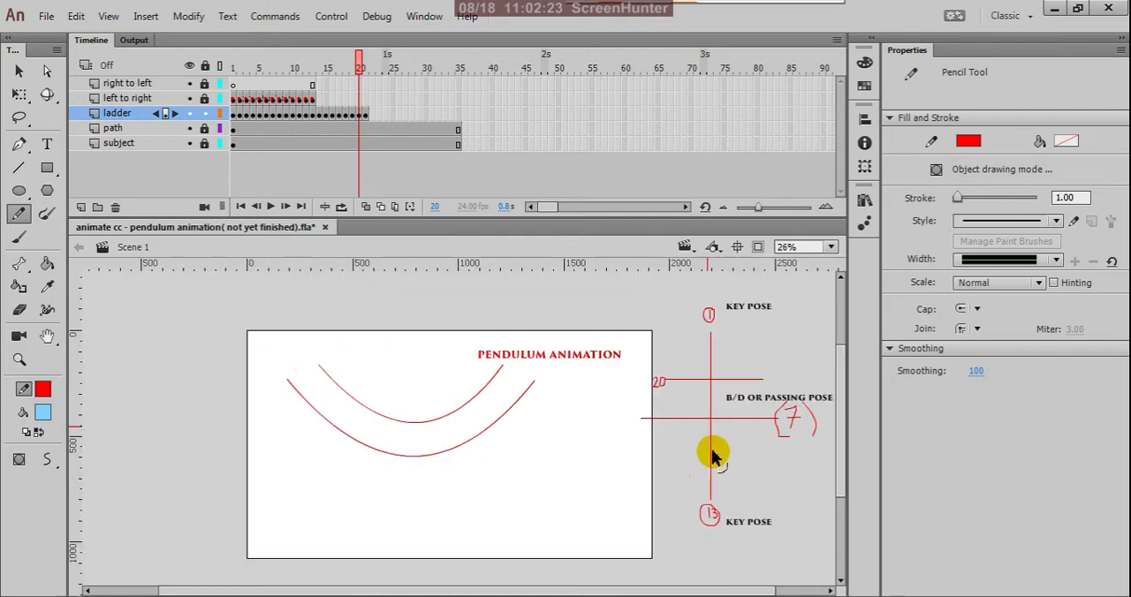
scroll(714, 454, "down", 2)
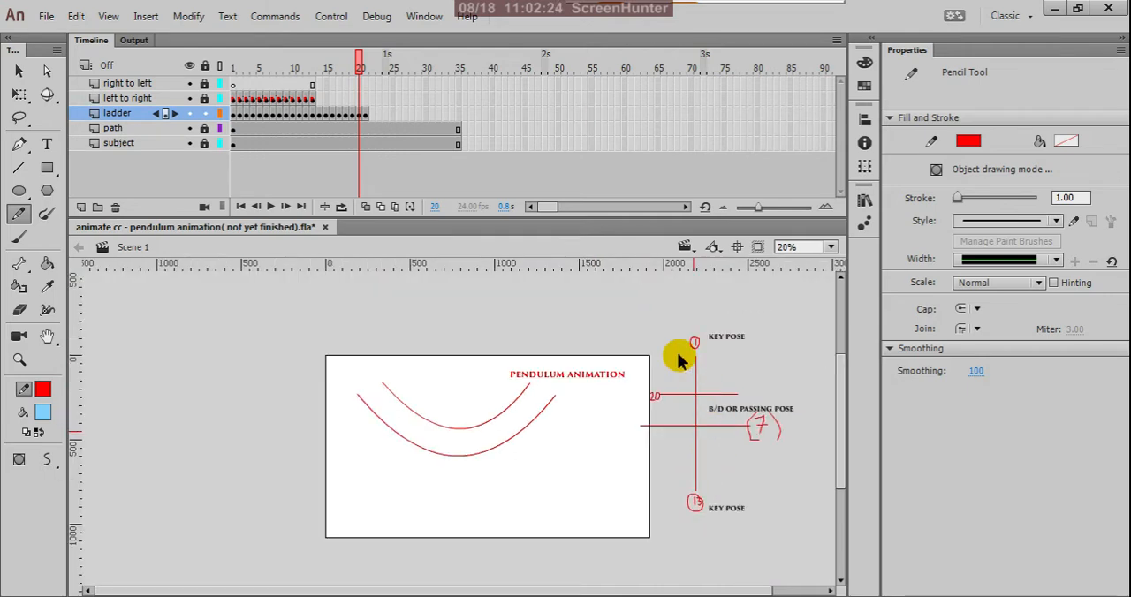
Replace the handwritten 5 on frame 21 of the ladder layer with 21 at the left end of its rung.
left_click(365, 114)
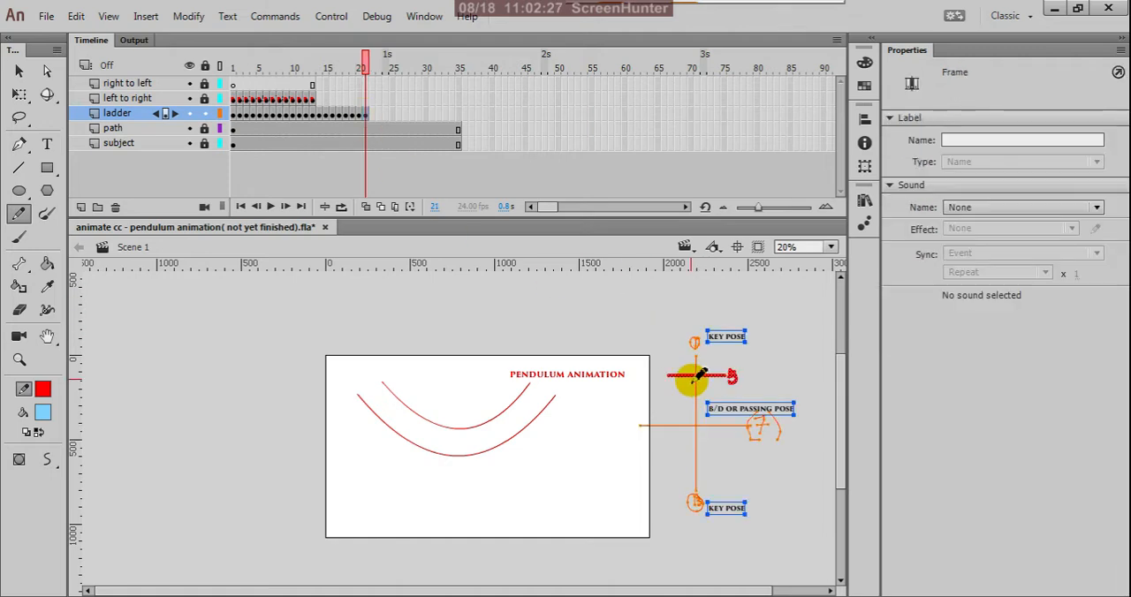
scroll(658, 368, "up", 2)
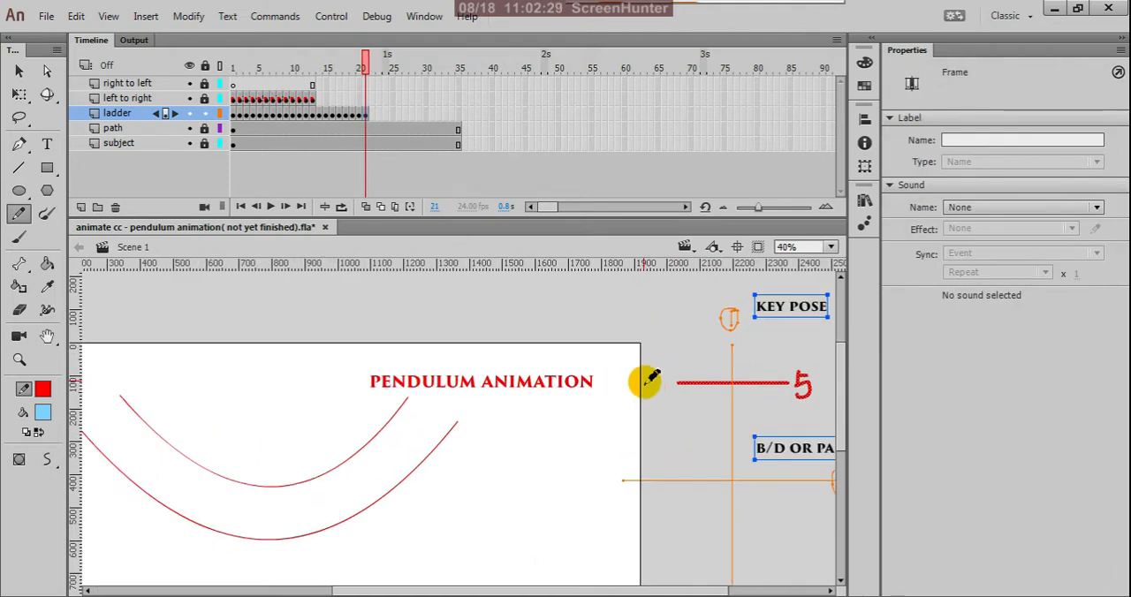
left_click_drag(650, 382, 678, 398)
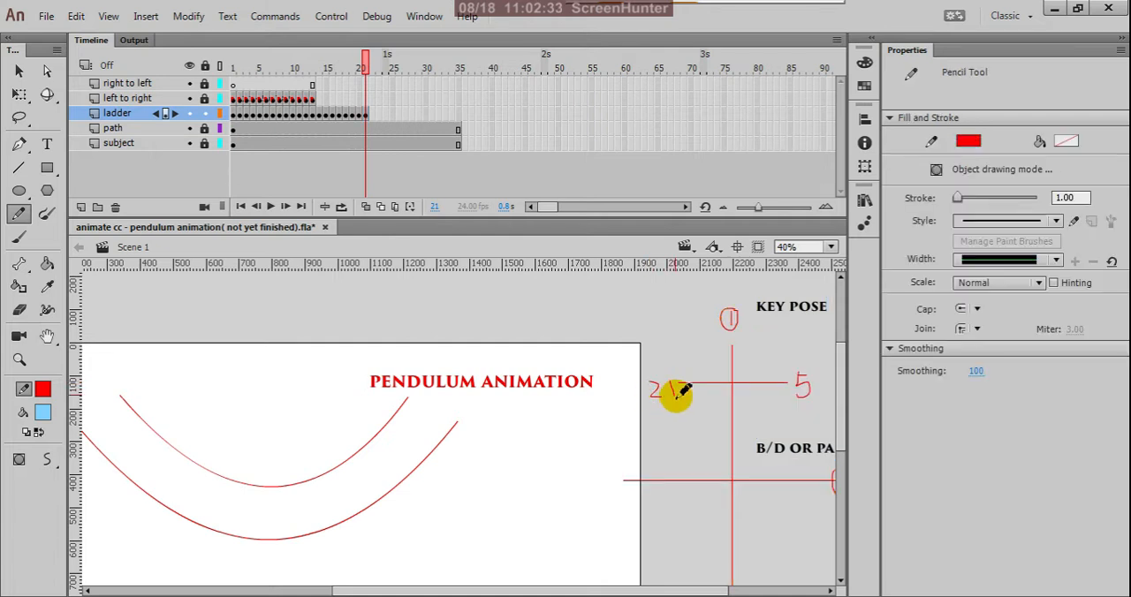
key("v")
left_click(799, 378)
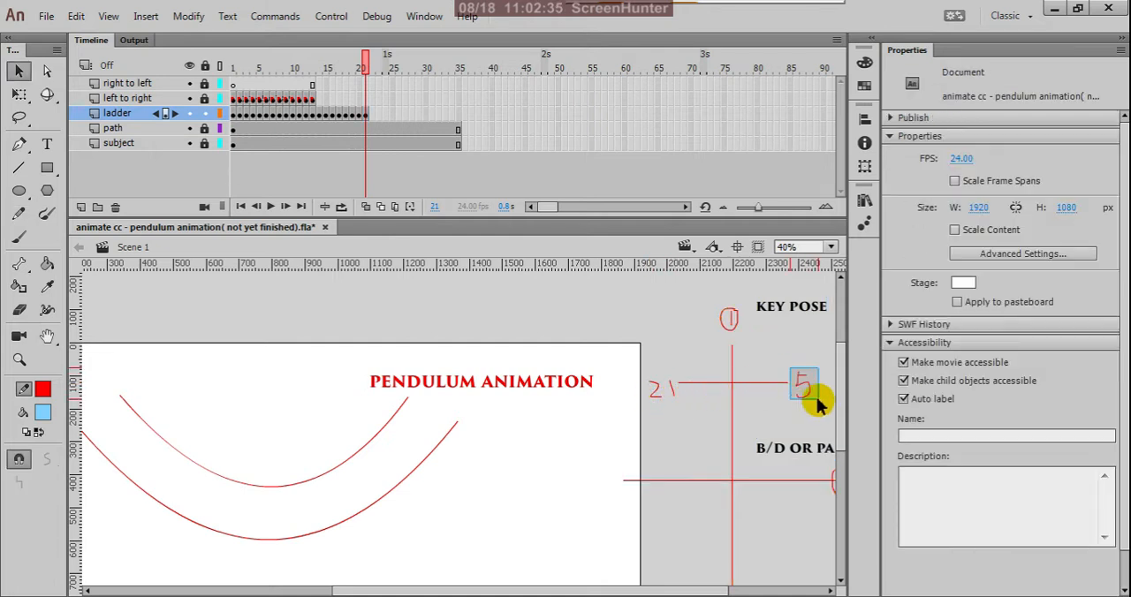
key("ctrl+b")
key("Delete")
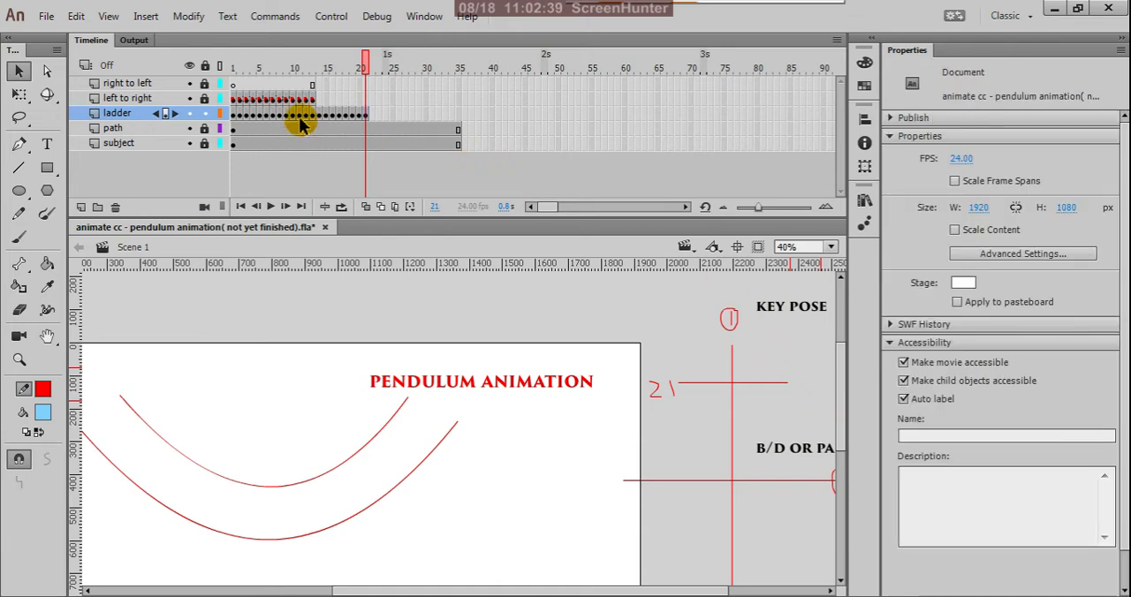
Copy frame 4 of the ladder layer and paste it at frame 22 of the same layer.
left_click(258, 115)
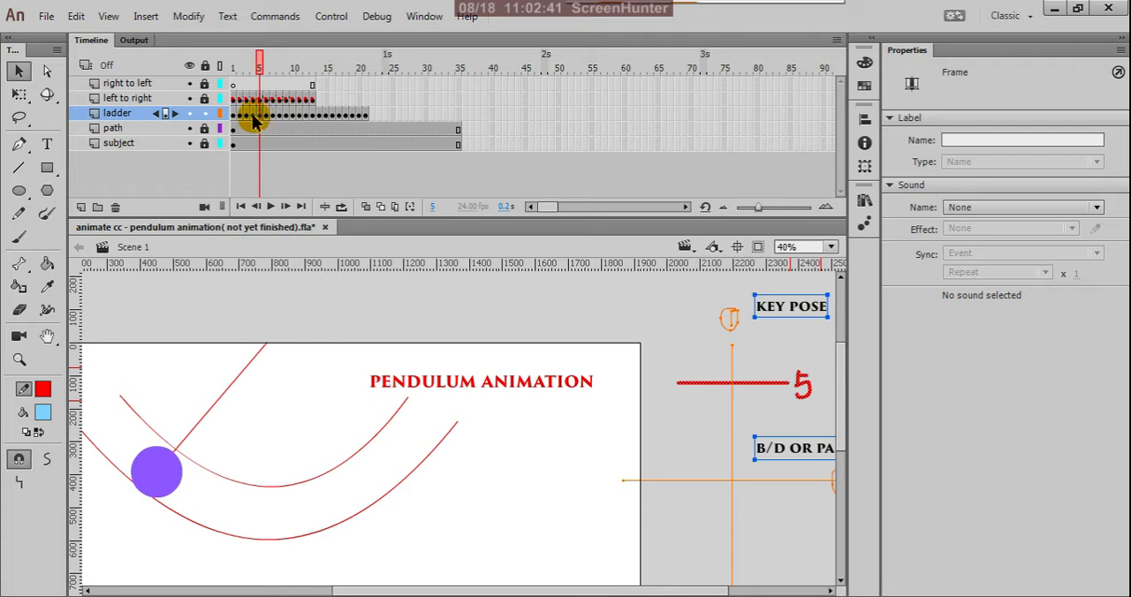
left_click(253, 116)
right_click(254, 117)
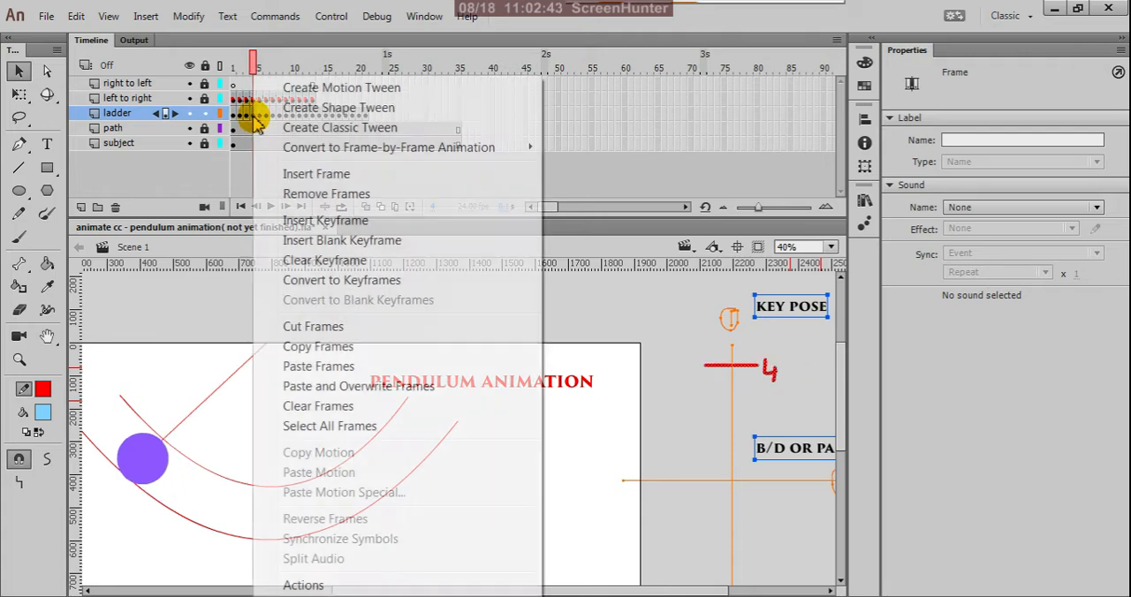
left_click(297, 346)
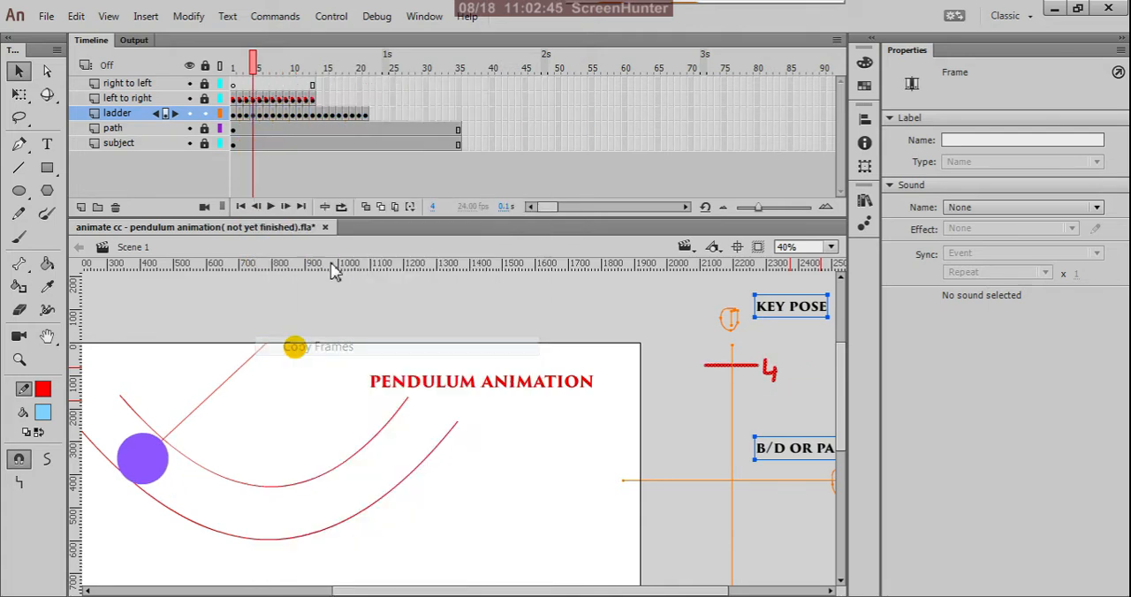
left_click(371, 119)
right_click(371, 119)
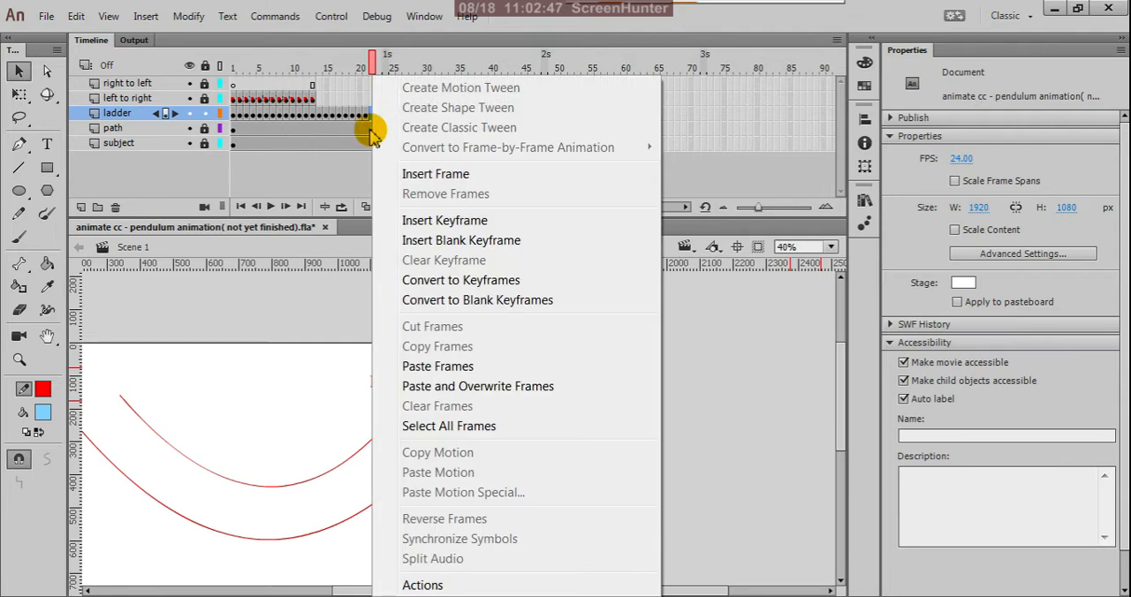
left_click(395, 366)
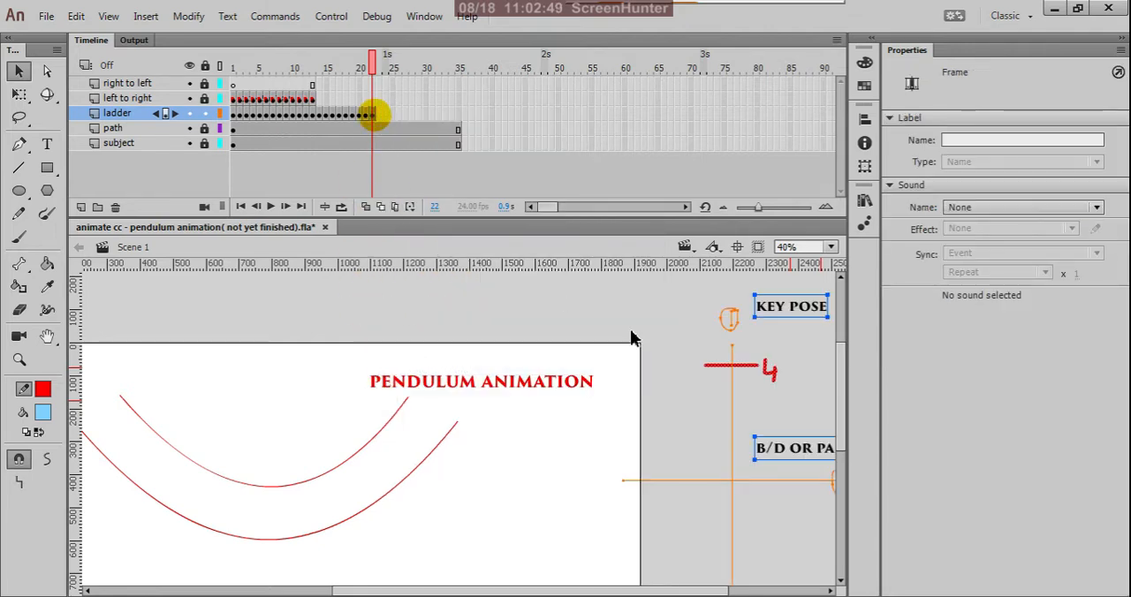
Replace the handwritten 4 on frame 22 of the ladder layer with 22 at the left end of its rung.
left_click(790, 353)
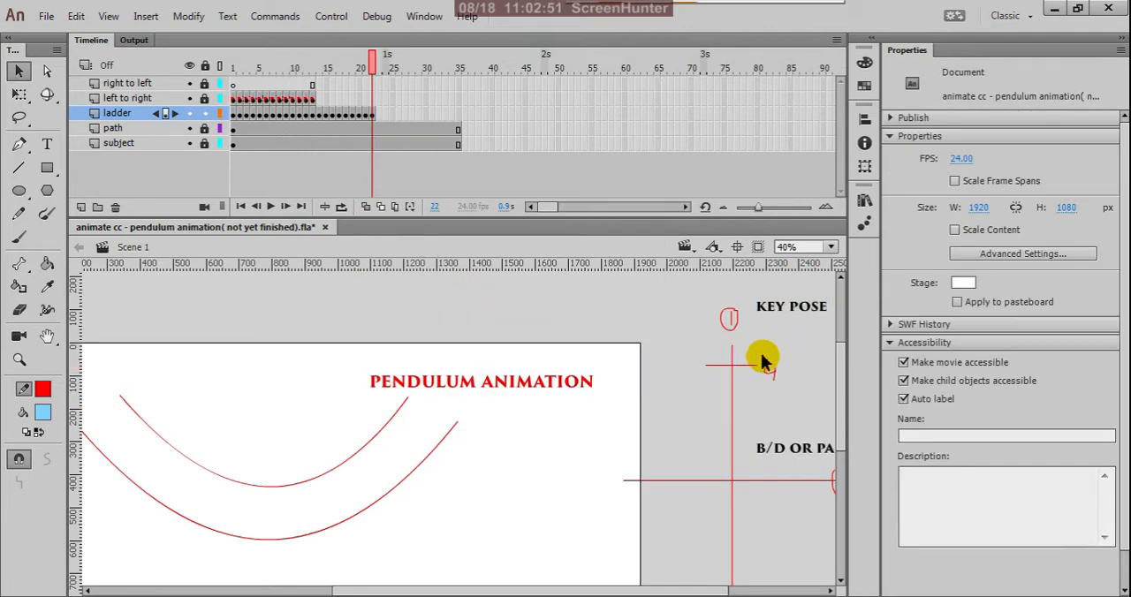
left_click_drag(761, 360, 791, 388)
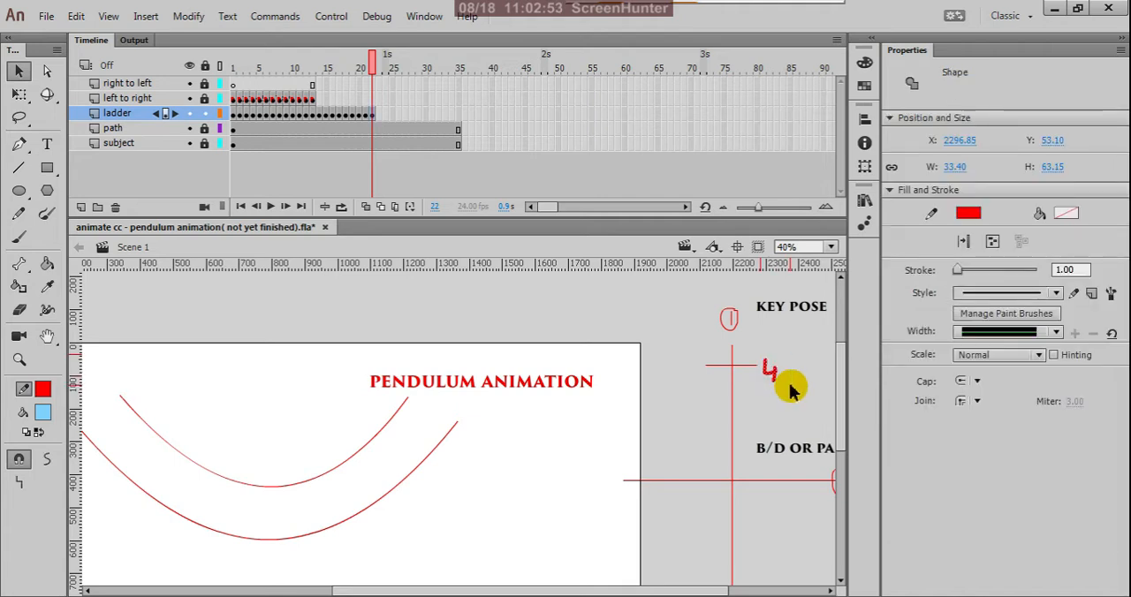
key("Delete")
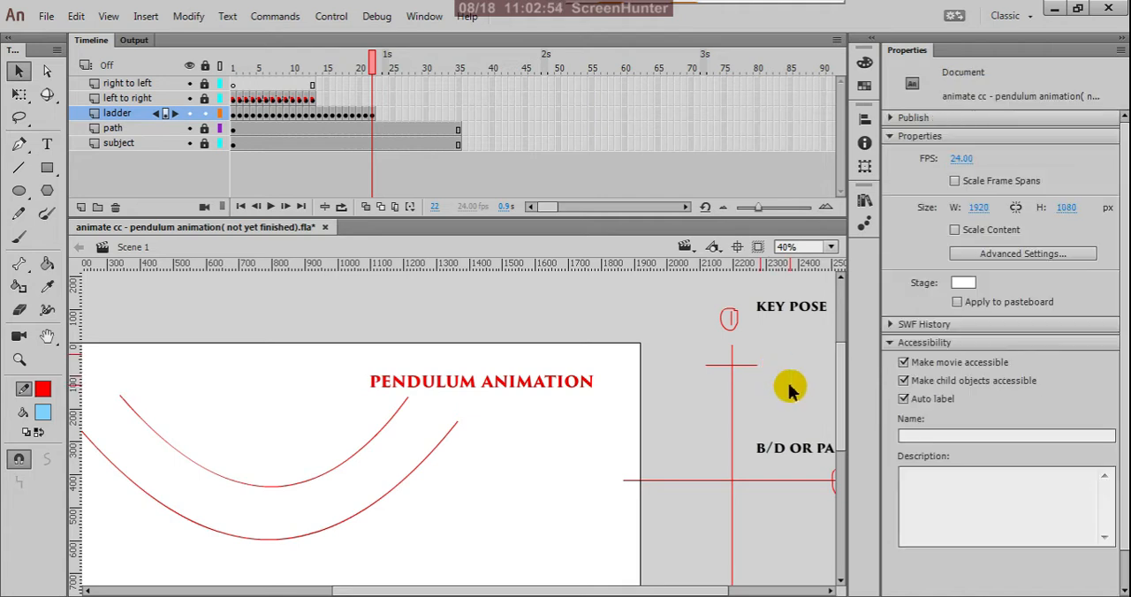
left_click(365, 114)
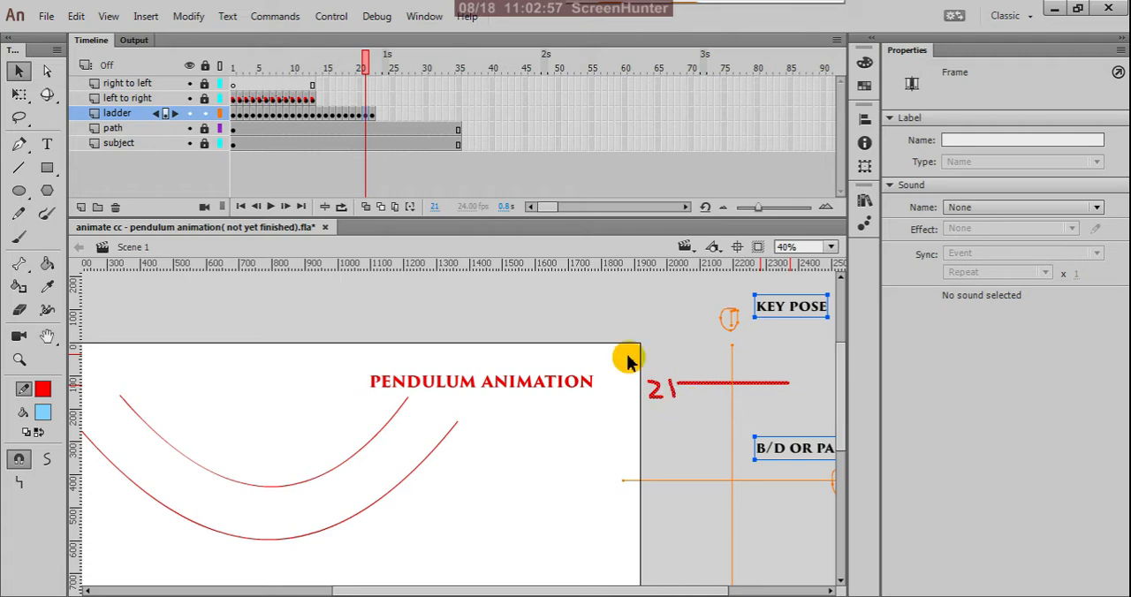
left_click(371, 115)
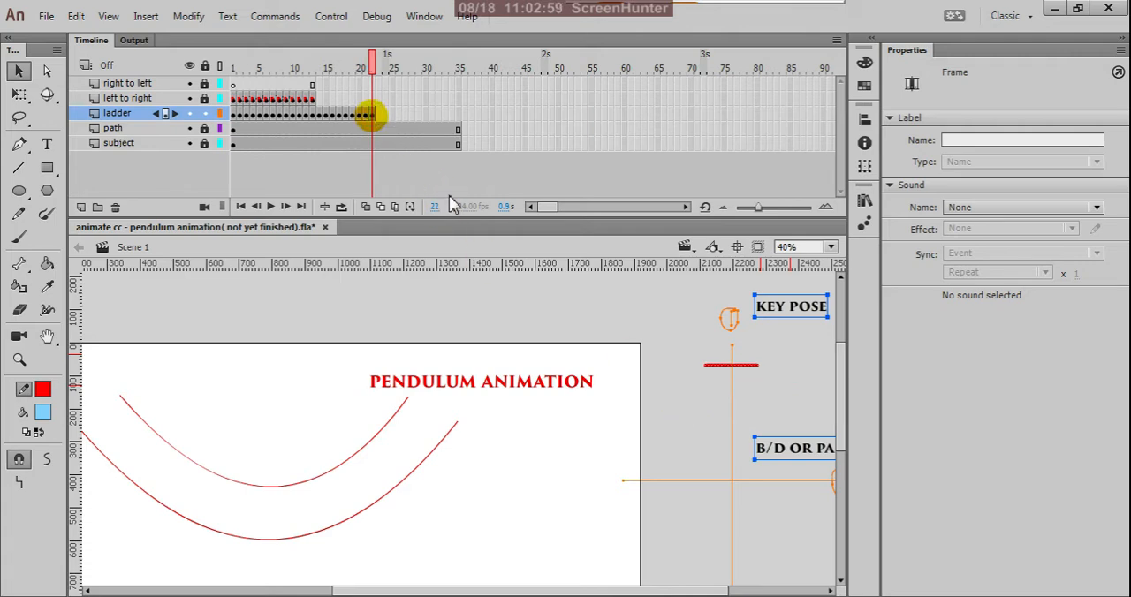
scroll(745, 371, "up", 2)
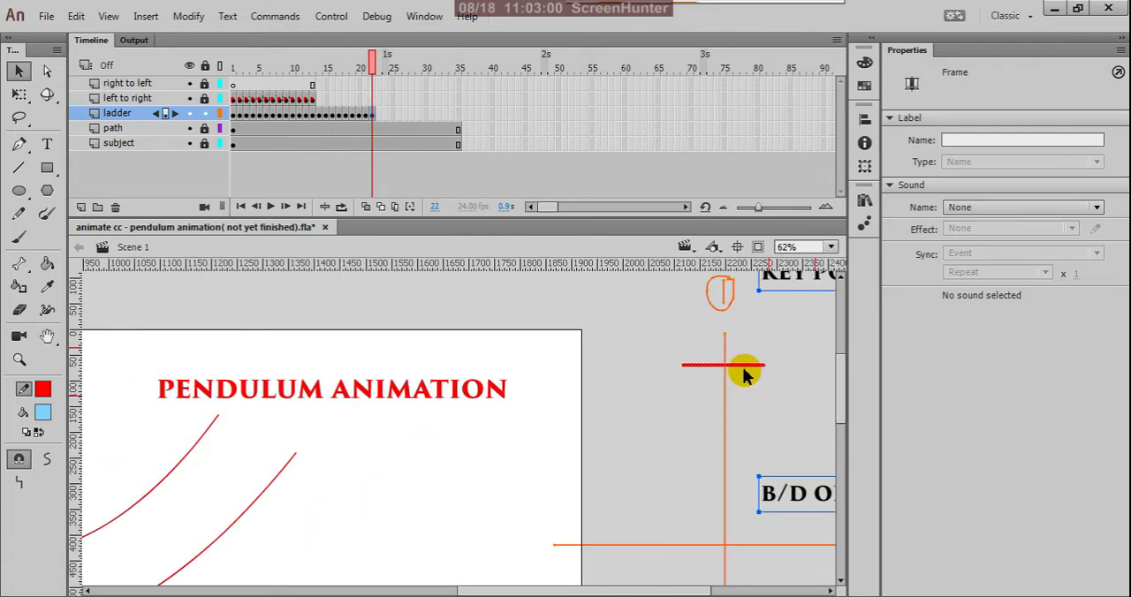
left_click(18, 213)
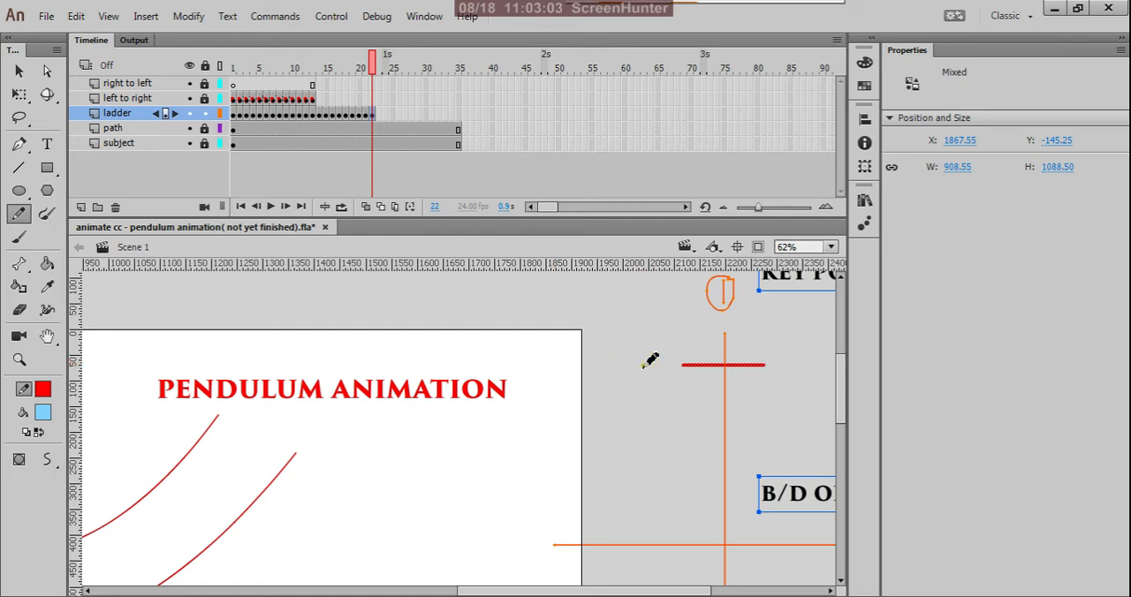
left_click_drag(642, 366, 686, 382)
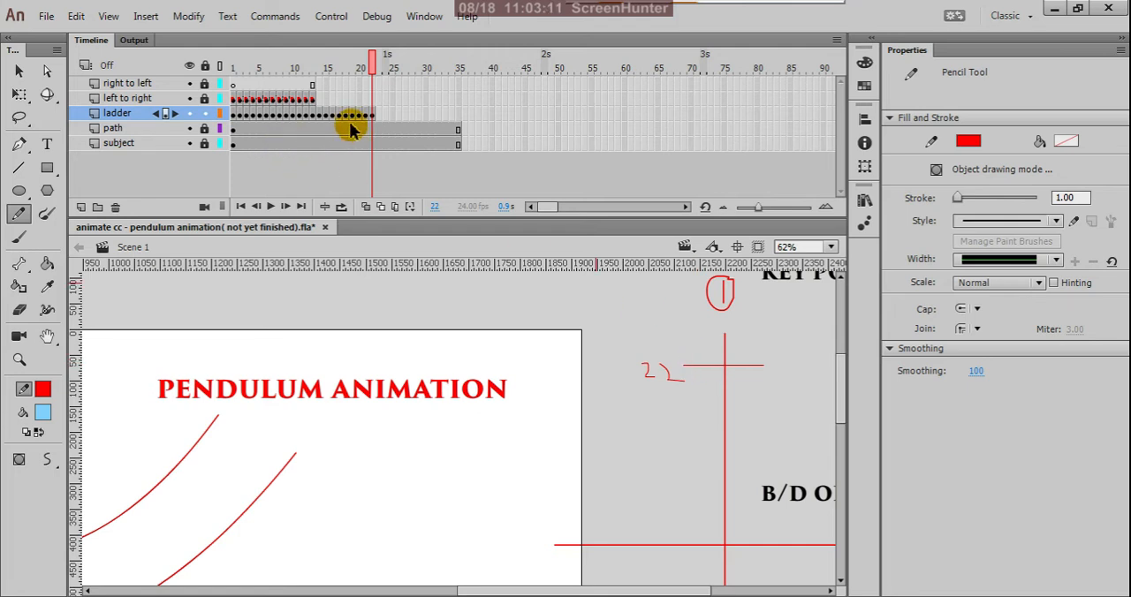
Compare frames 4 and 22 of the ladder layer, and copy frame 3 to frame 23.
left_click(249, 127)
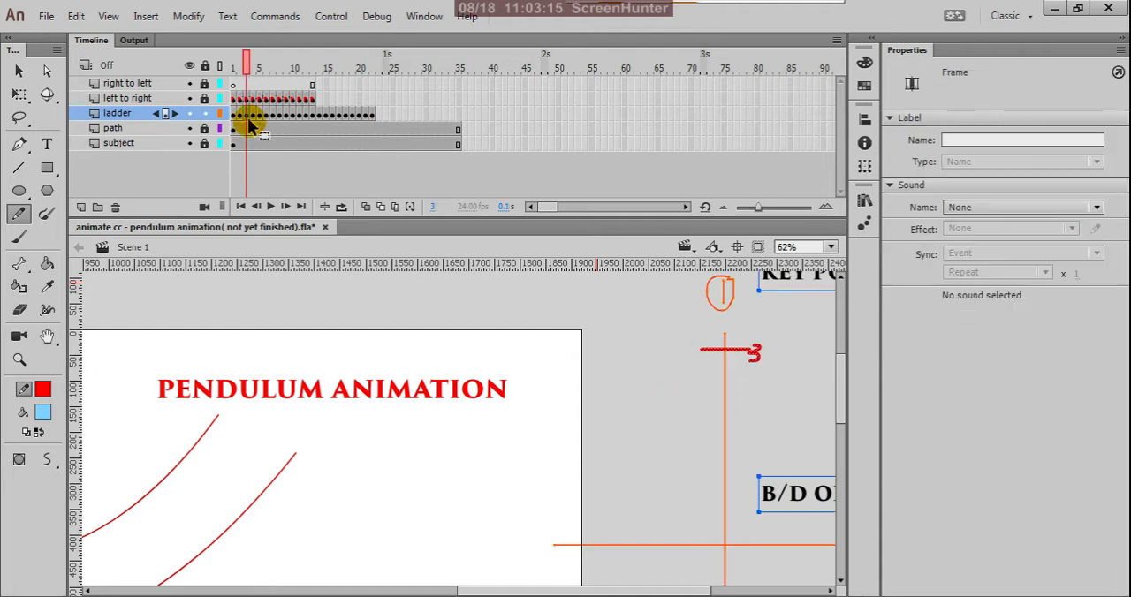
left_click(253, 118)
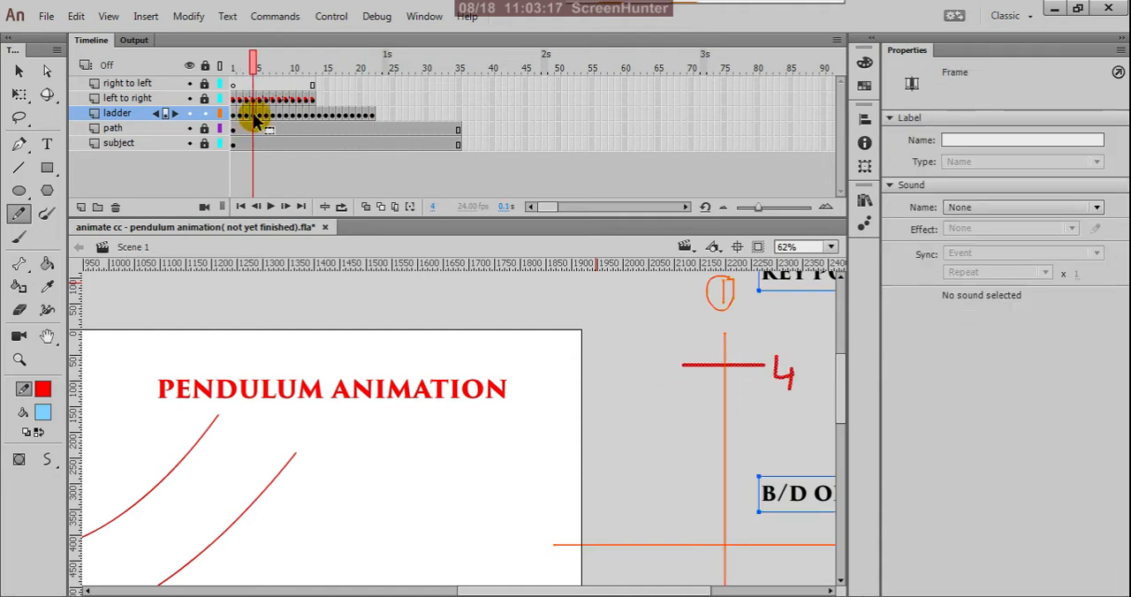
left_click_drag(254, 119, 370, 124)
left_click(371, 124)
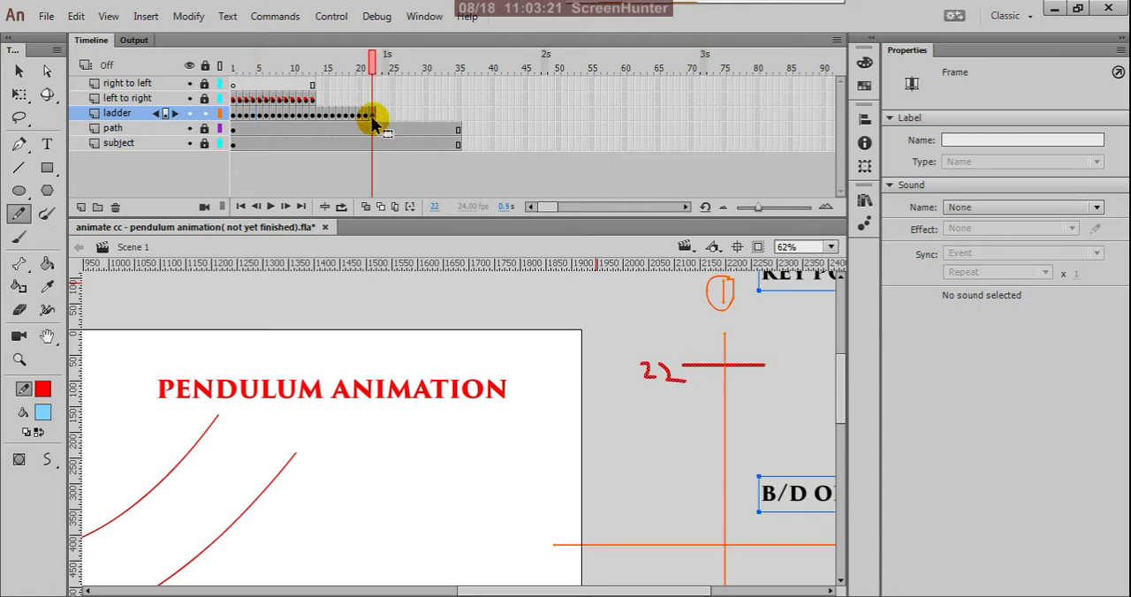
left_click_drag(371, 123, 259, 121)
left_click(251, 121)
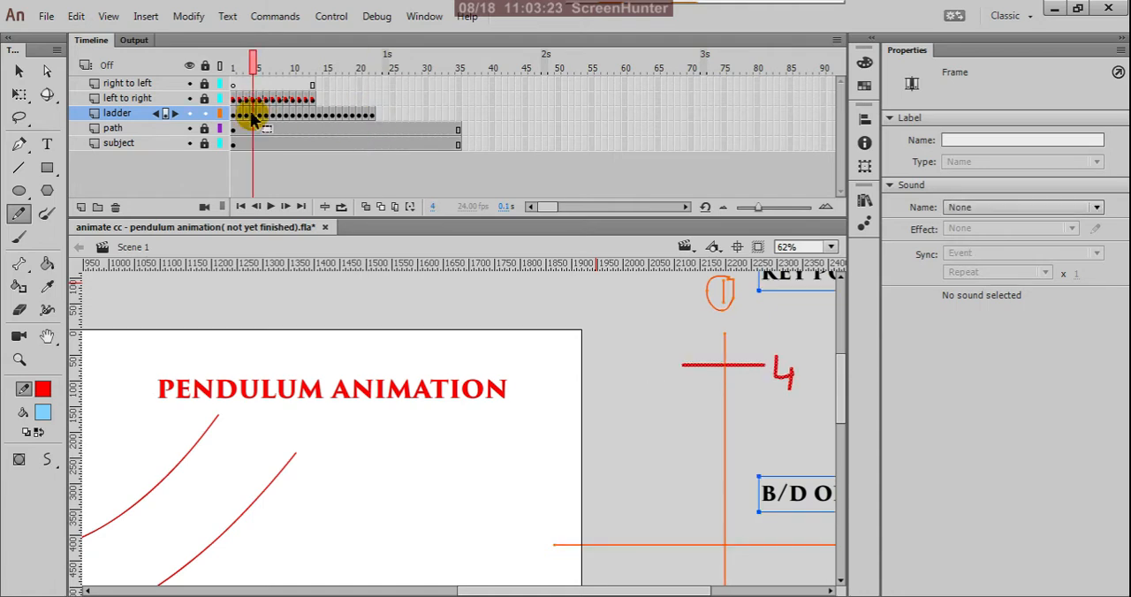
left_click(247, 120)
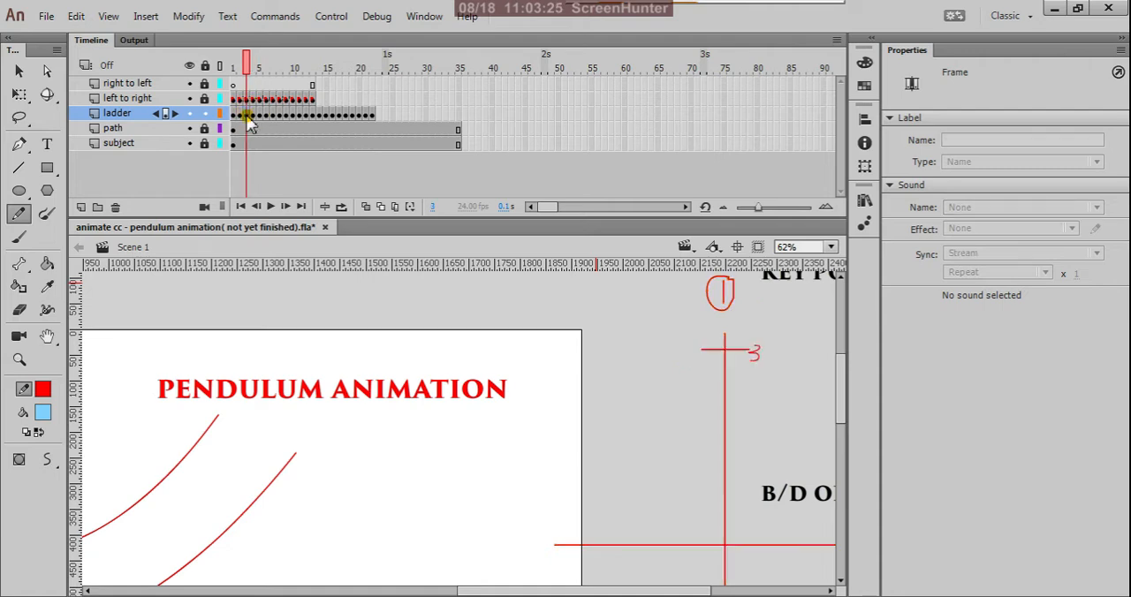
right_click(248, 120)
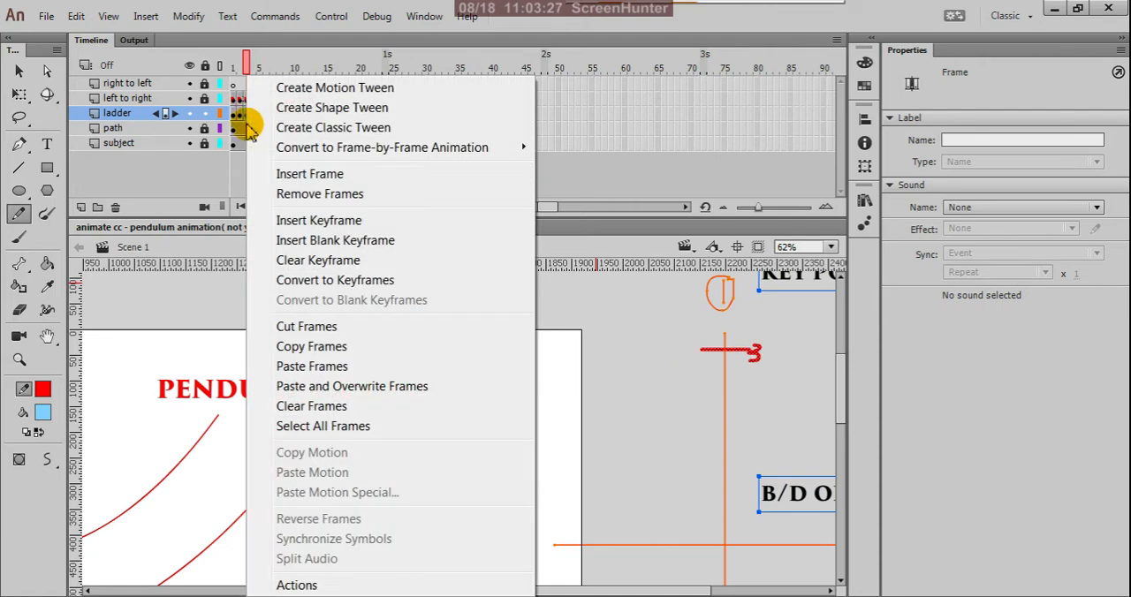
left_click(285, 356)
left_click(378, 116)
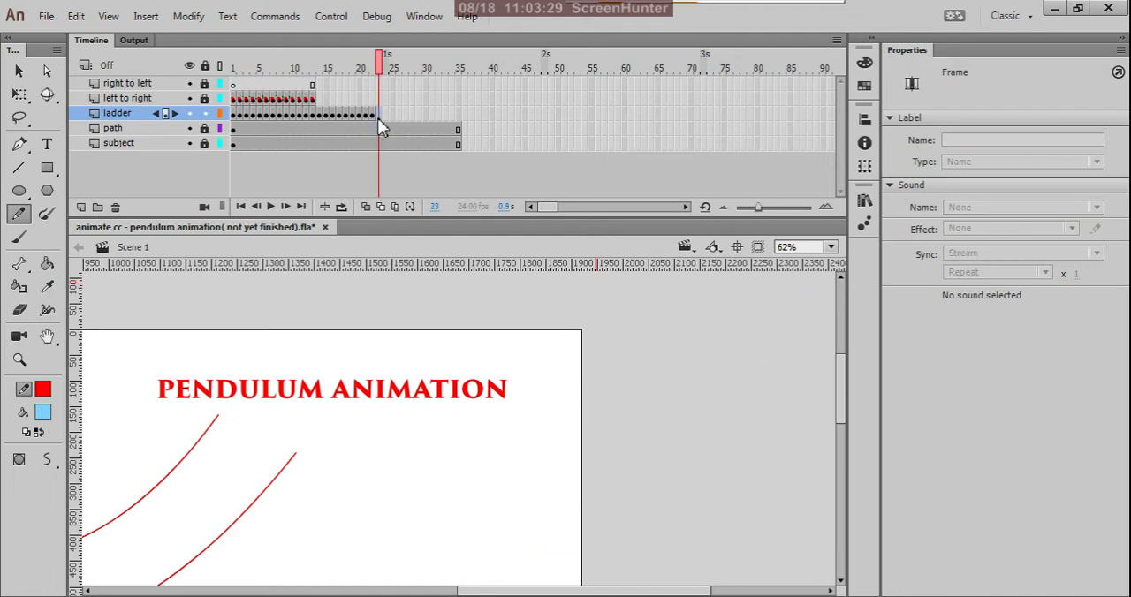
right_click(377, 117)
left_click(399, 366)
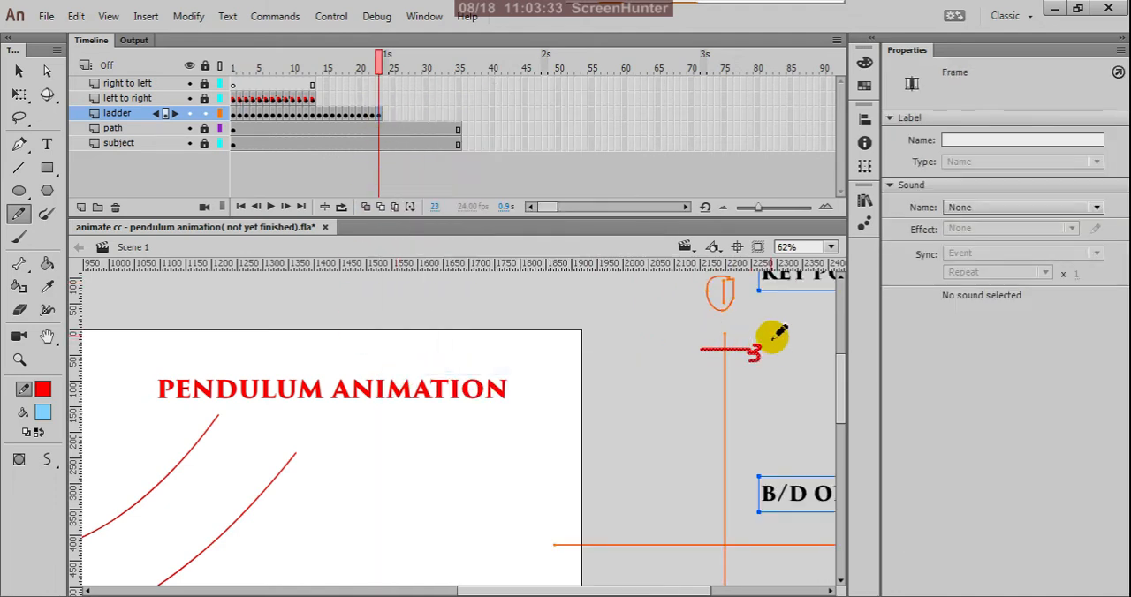
Delete all strokes of the handwritten 3 beside the upper rung on frame 23 of the ladder layer.
key("v")
left_click(774, 358)
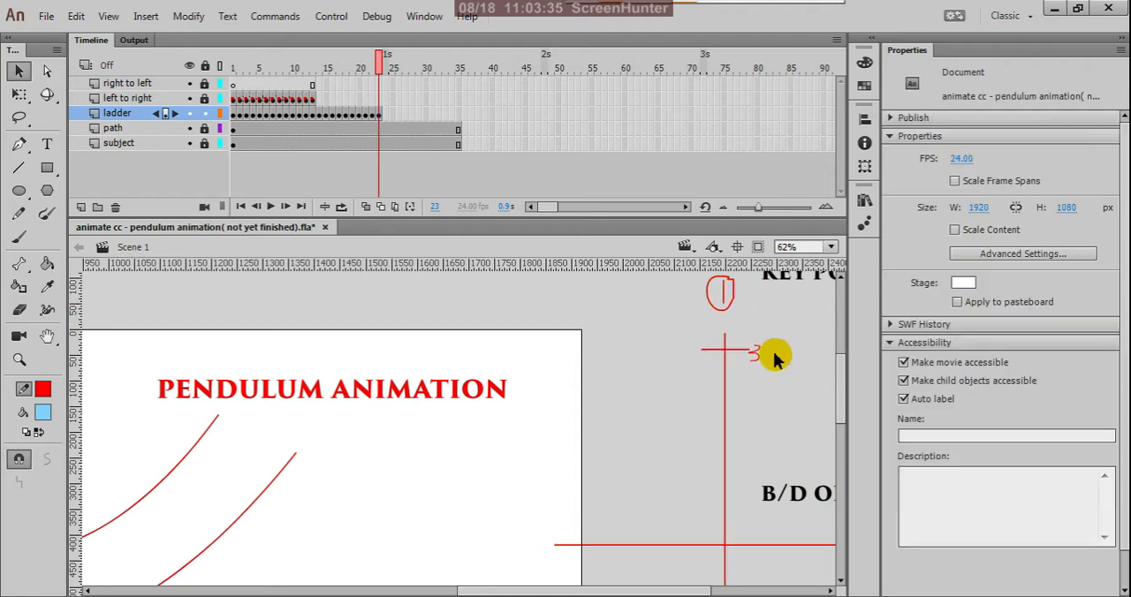
left_click(753, 354)
key("Delete")
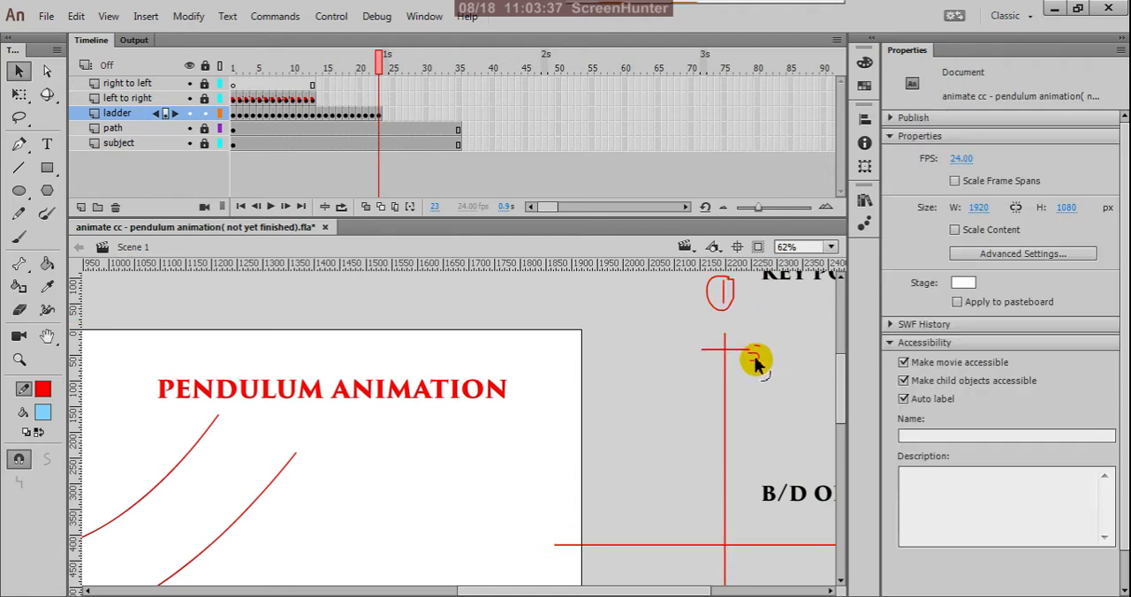
left_click(757, 353)
key("Delete")
left_click(756, 363)
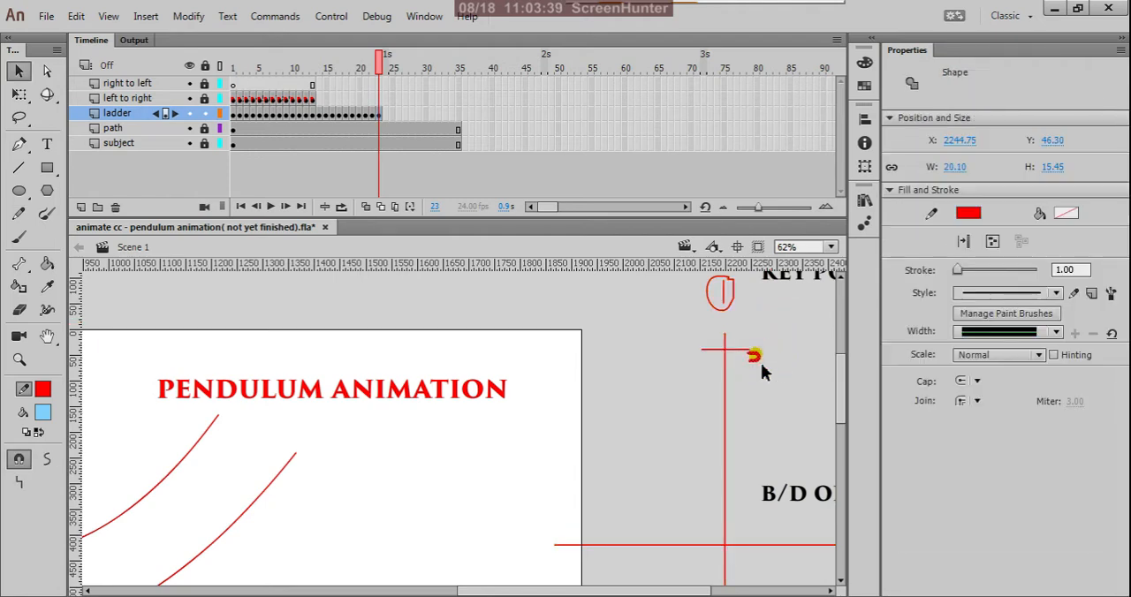
key("Delete")
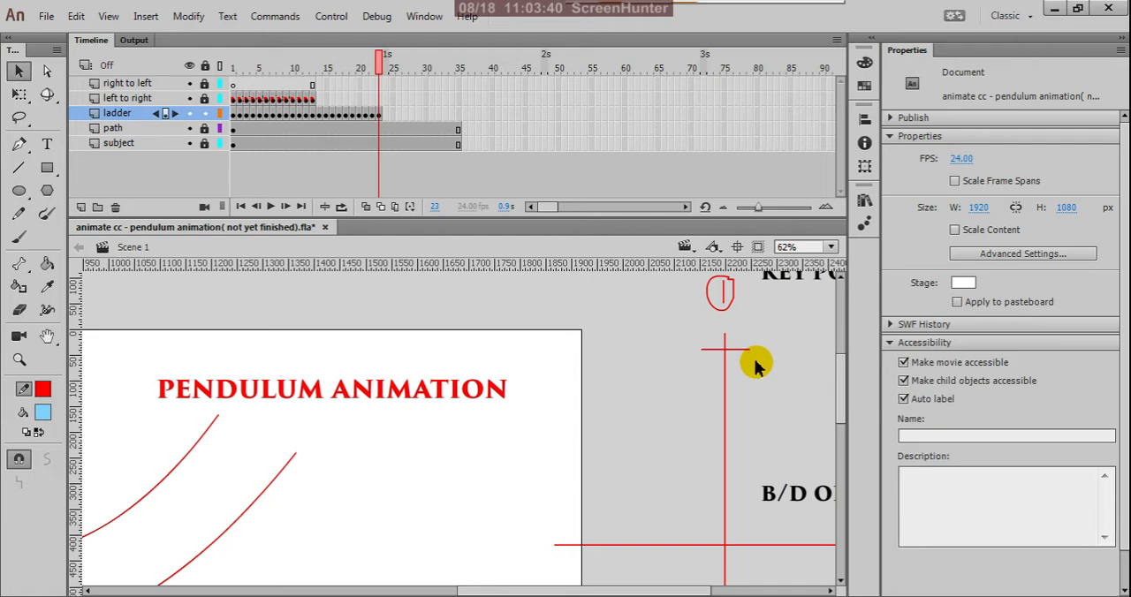
Delete the leftover speck below the right end of the rung on frame 23 and activate the Pencil tool.
left_click(372, 116)
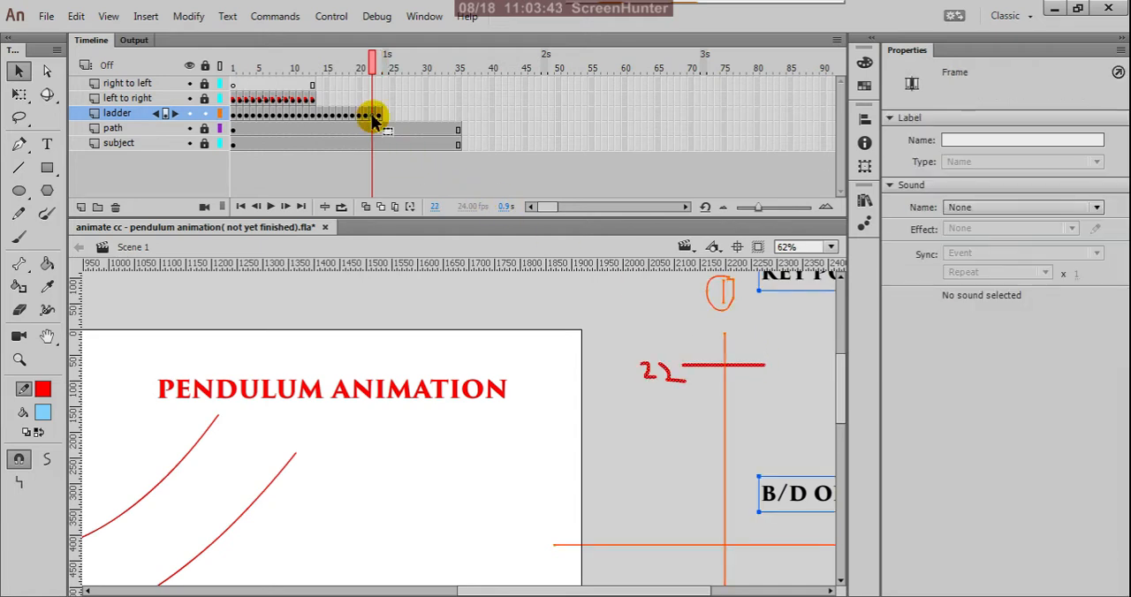
left_click(378, 116)
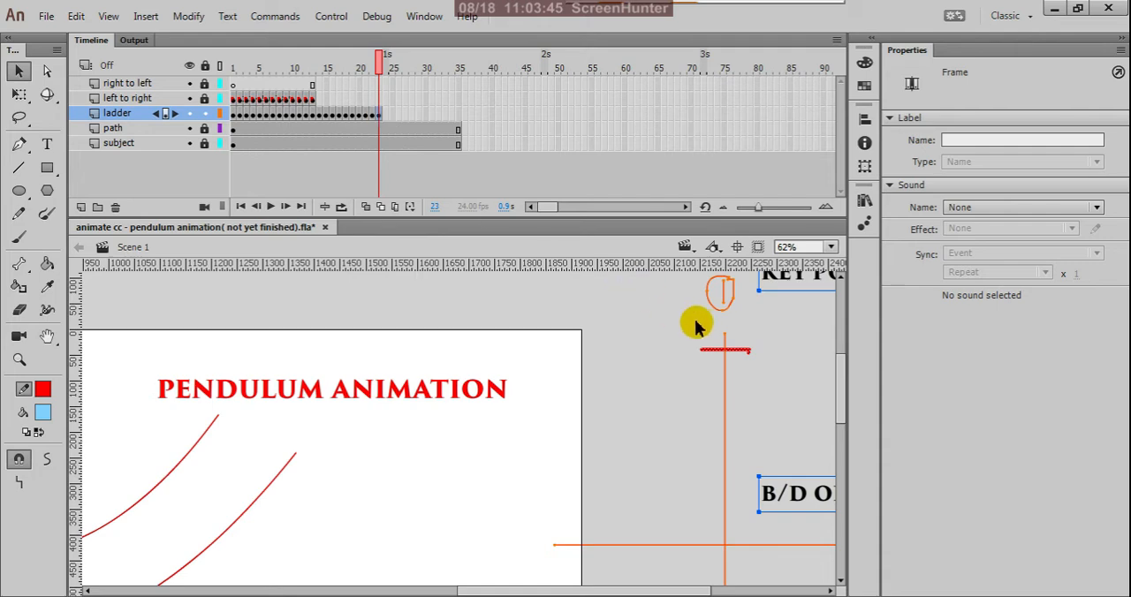
scroll(740, 345, "up", 5)
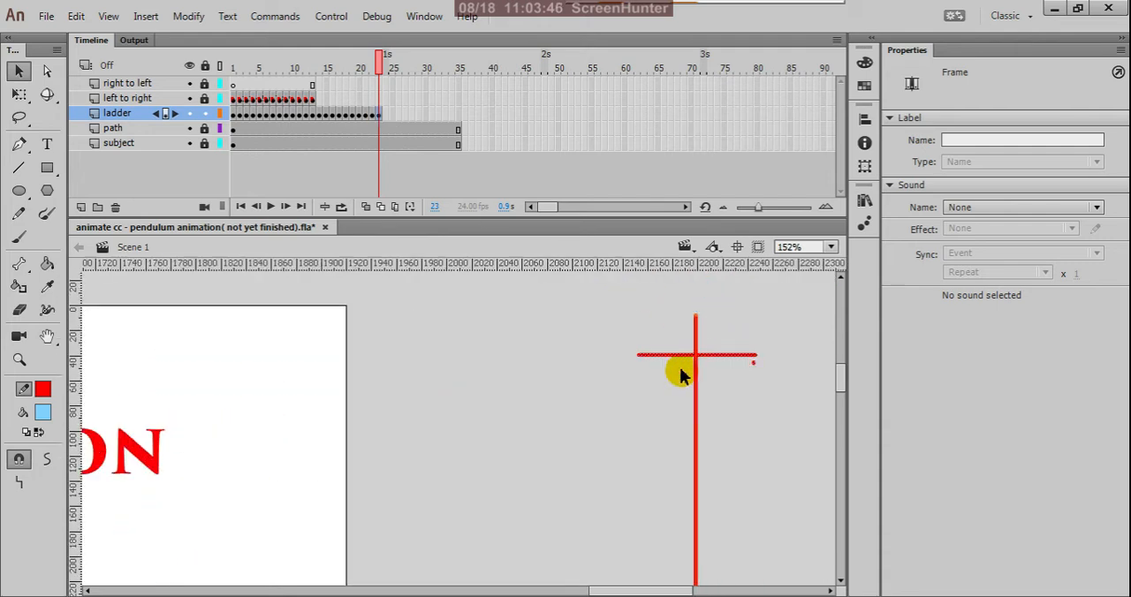
left_click(583, 366)
left_click(754, 361)
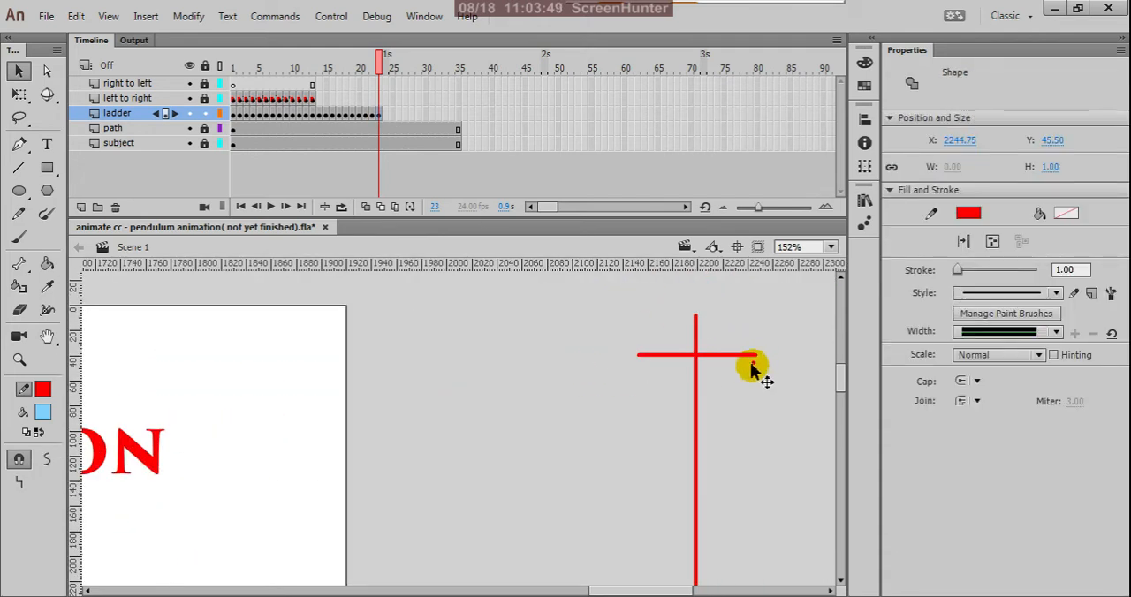
left_click(712, 371)
left_click(19, 213)
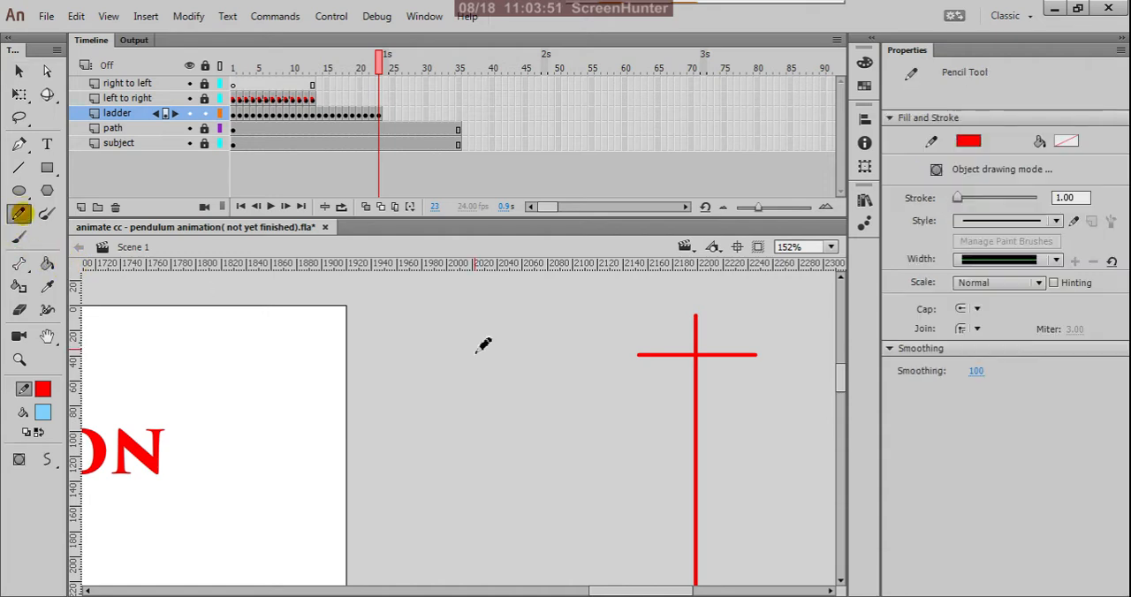
Handwrite 23 at the left end of the upper rung on frame 23 of the ladder layer.
scroll(647, 383, "up", 1)
mouse_move(594, 346)
left_mouse_down()
mouse_move(615, 364)
mouse_move(616, 345)
mouse_move(631, 353)
mouse_move(637, 369)
left_mouse_up()
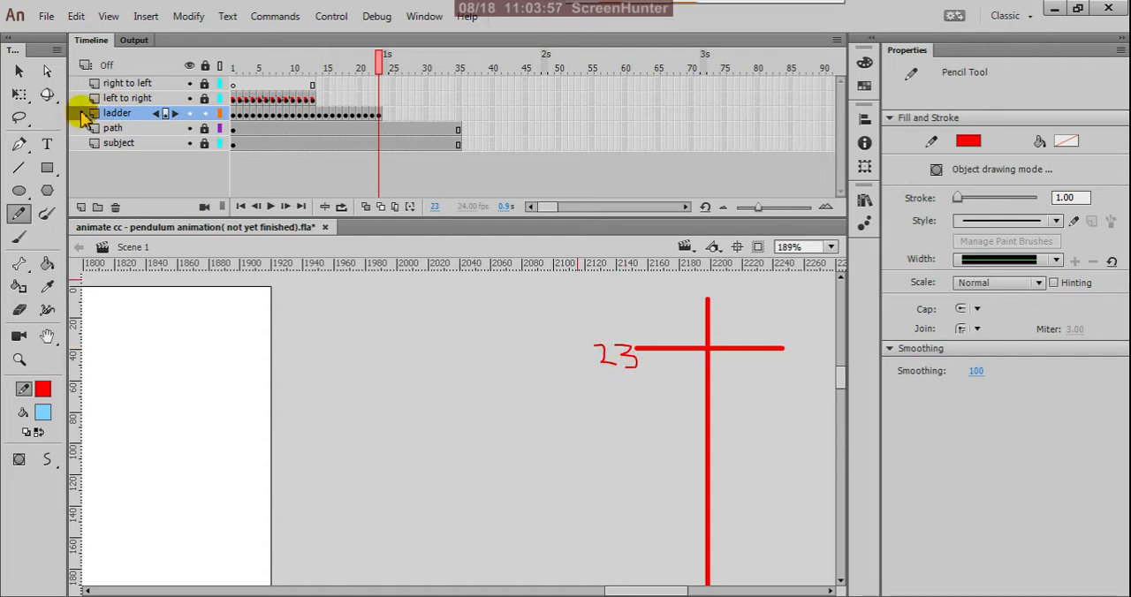
left_click(20, 71)
scroll(594, 413, "down", 3)
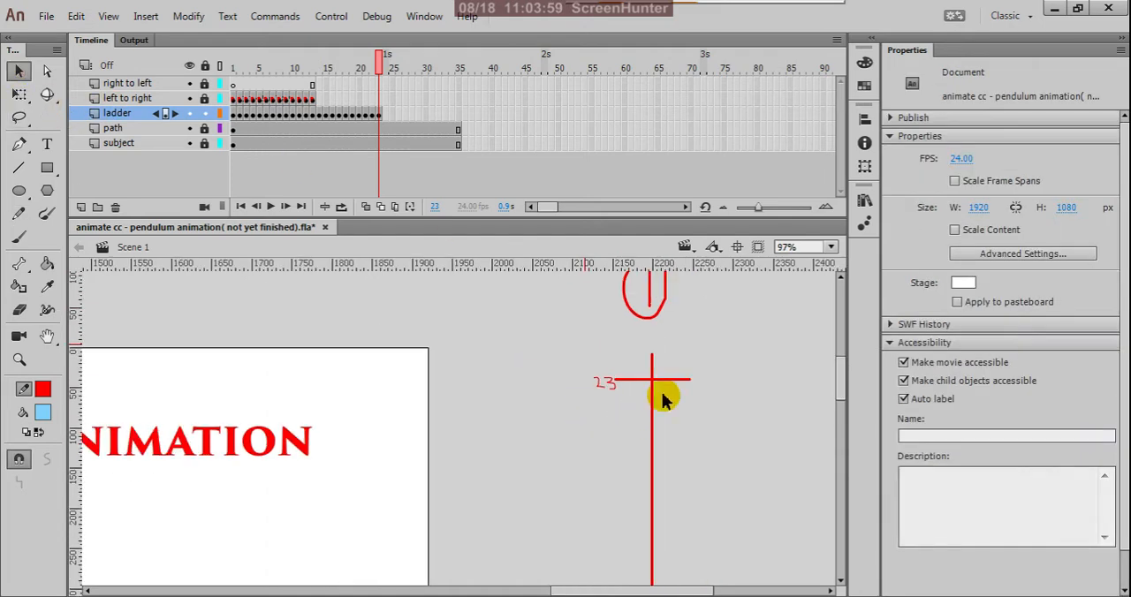
Copy frame 2 of the ladder layer and paste it into frame 24 of the same layer.
left_click(237, 115)
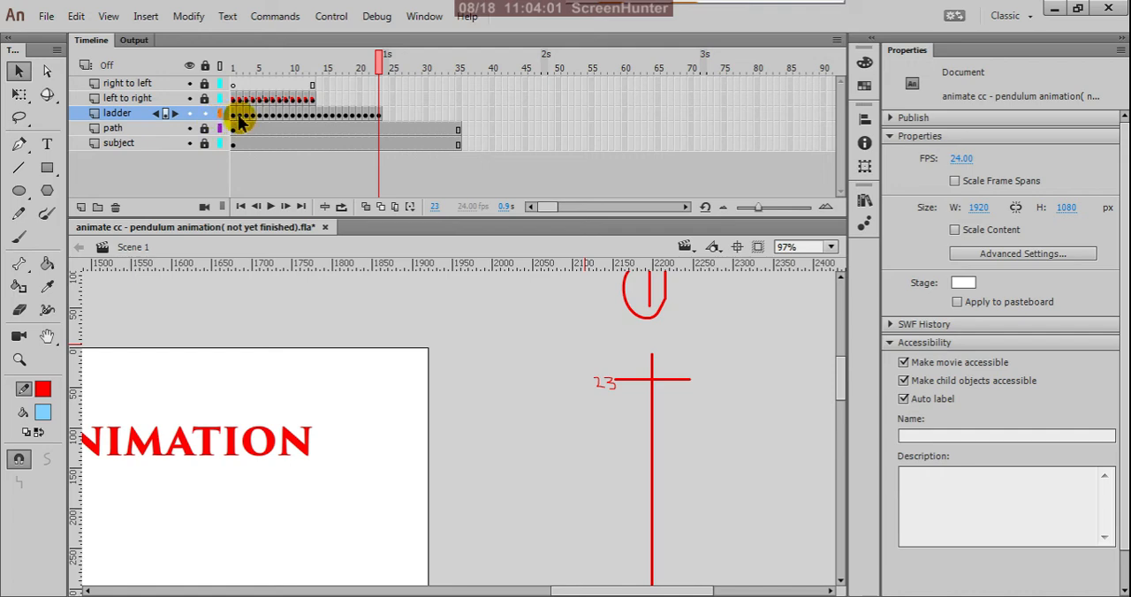
left_click(238, 122)
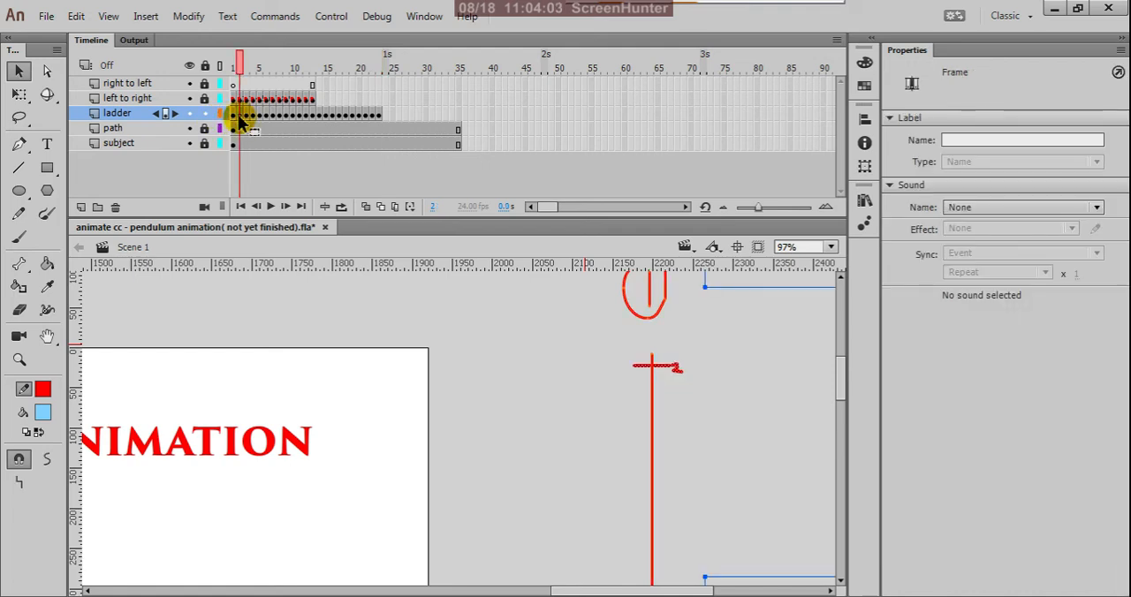
right_click(240, 122)
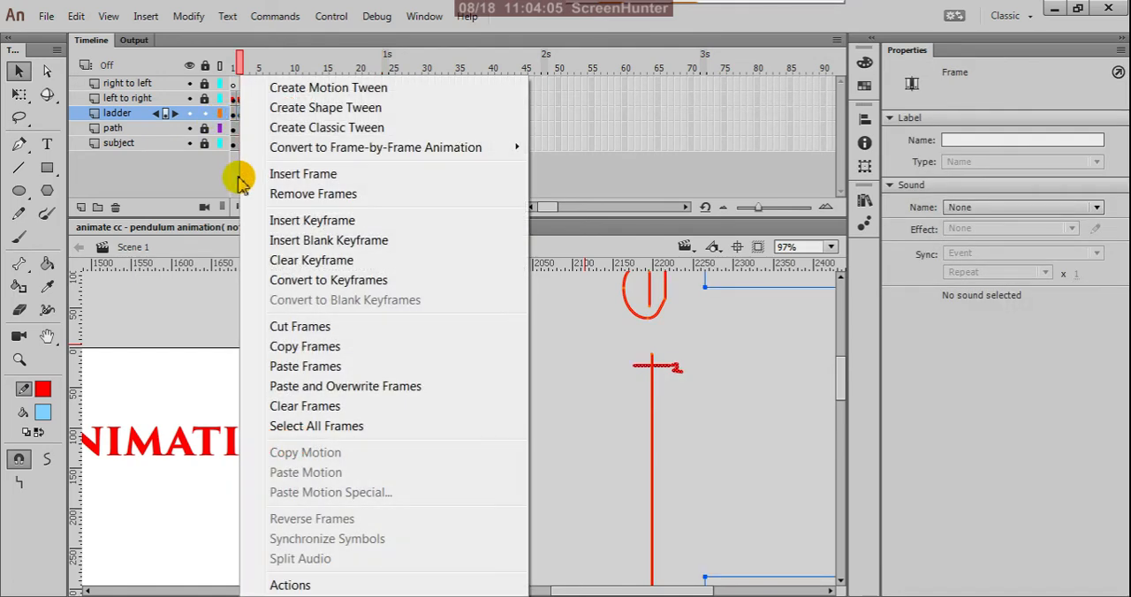
left_click(265, 351)
left_click(389, 115)
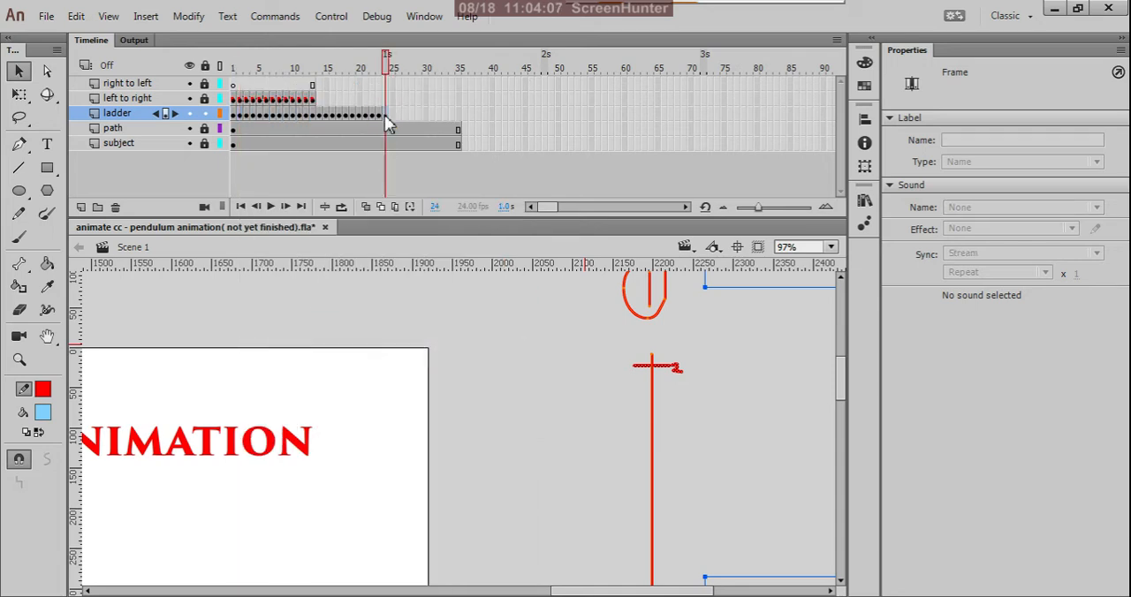
right_click(387, 115)
left_click(435, 369)
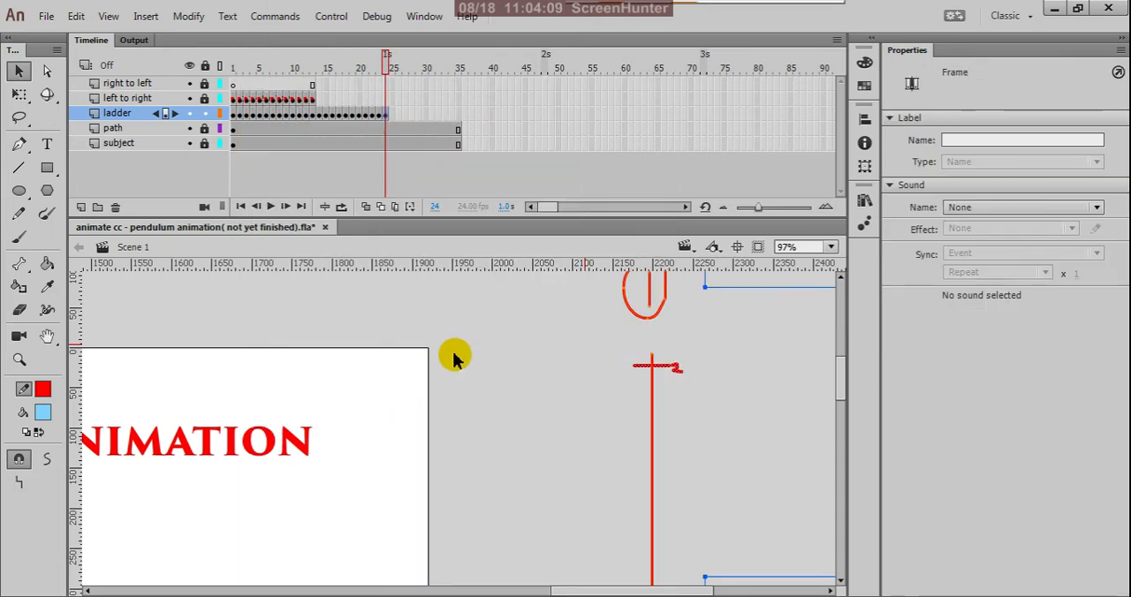
Delete all strokes of the handwritten 2 at the right end of the rung on frame 24.
left_click(475, 343)
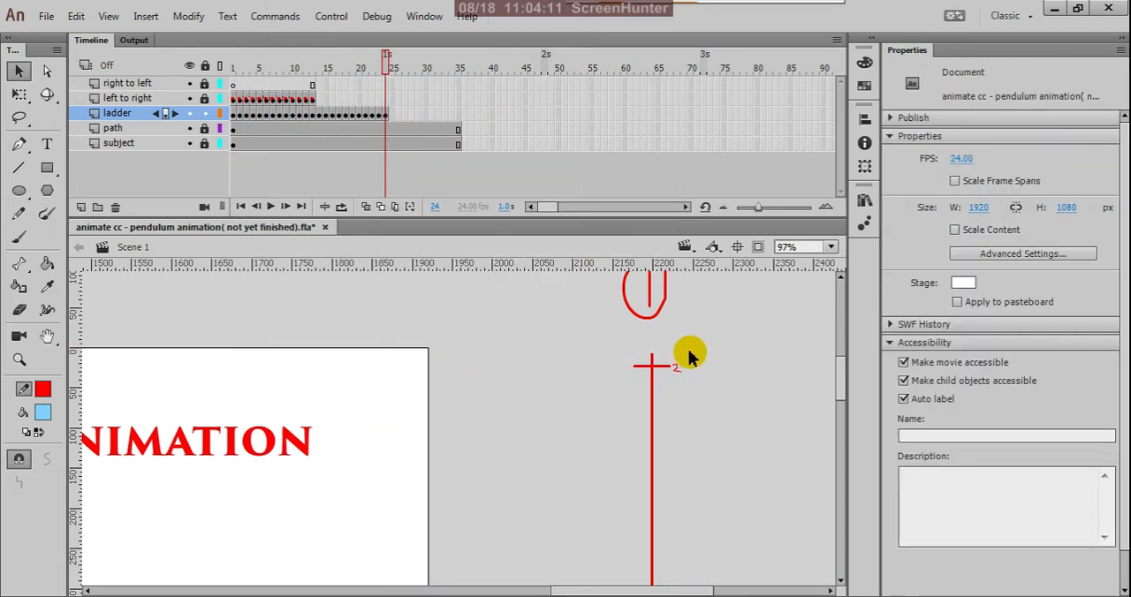
scroll(687, 363, "up", 2)
left_click_drag(689, 366, 665, 402)
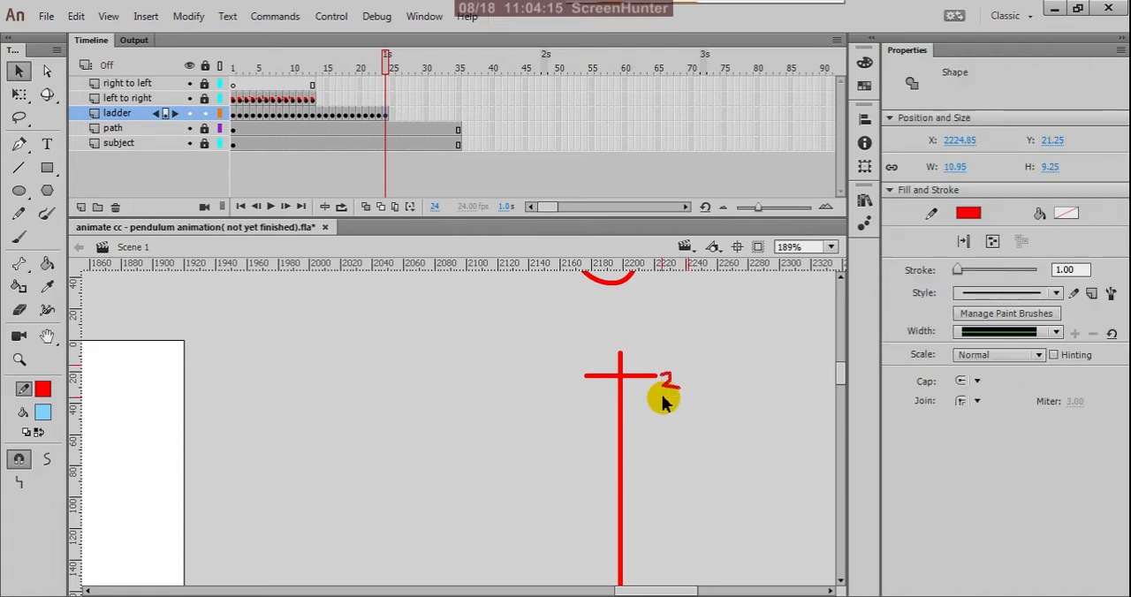
key("Delete")
left_click(661, 376)
key("Delete")
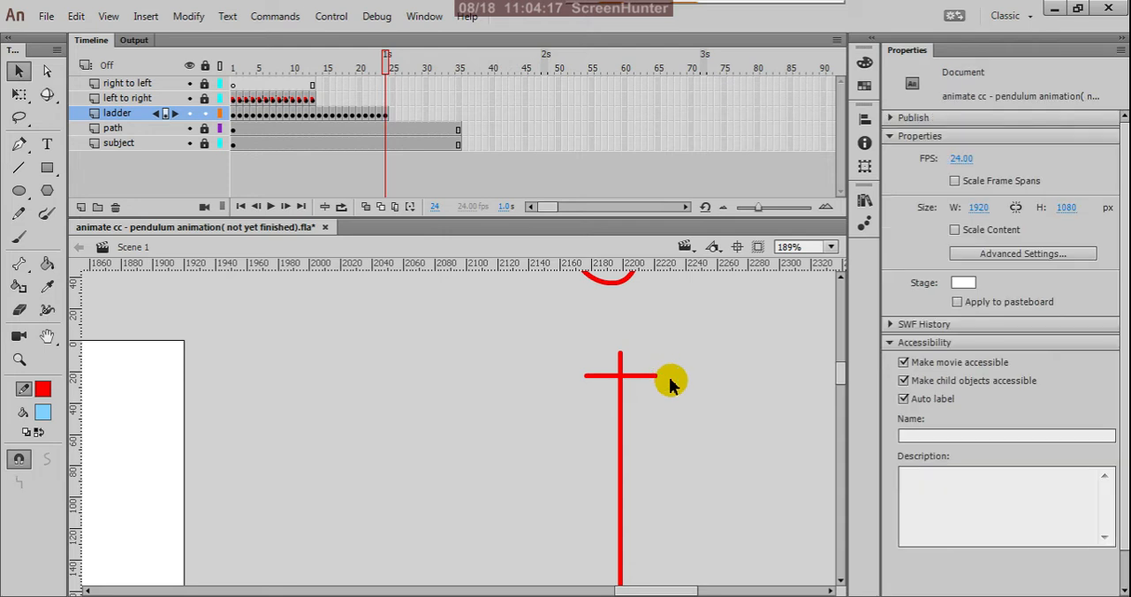
Handwrite 24 at the left end of the rung on frame 24 with the Pencil tool and compare it with frame 23.
left_click(378, 115)
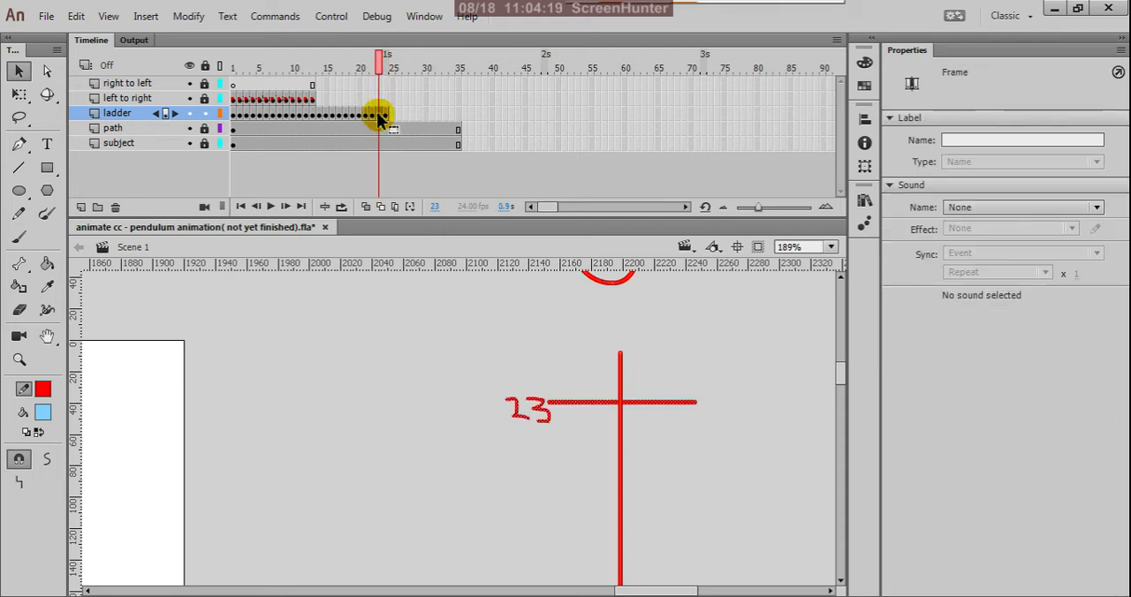
left_click(387, 115)
scroll(629, 379, "up", 4)
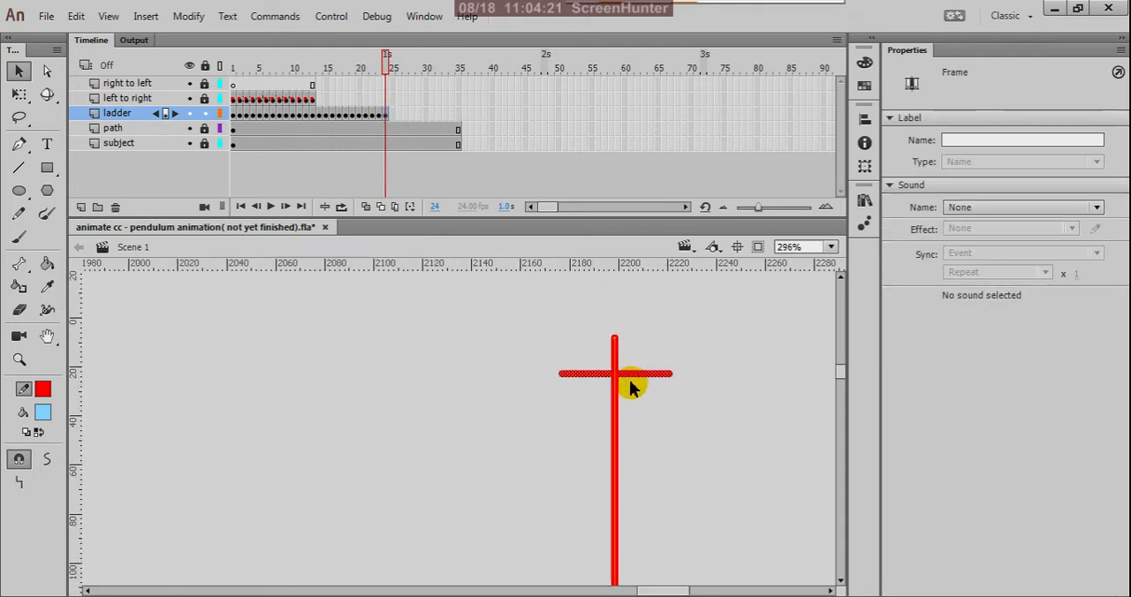
left_click(16, 215)
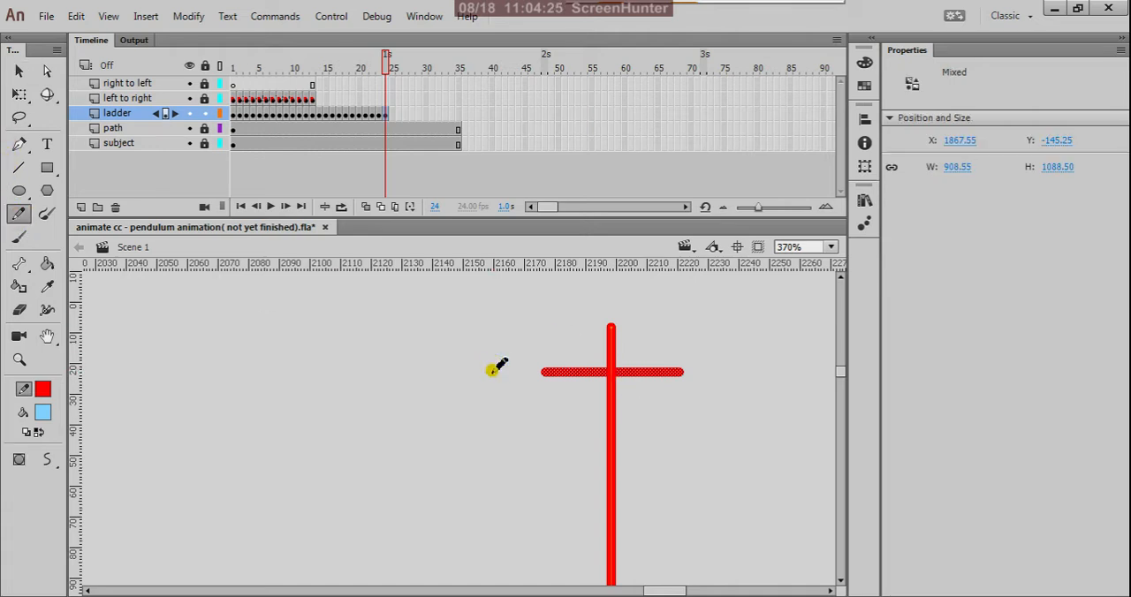
mouse_move(494, 371)
left_mouse_down()
mouse_move(521, 378)
mouse_move(538, 384)
mouse_move(537, 369)
mouse_move(533, 399)
left_mouse_up()
left_click(380, 115)
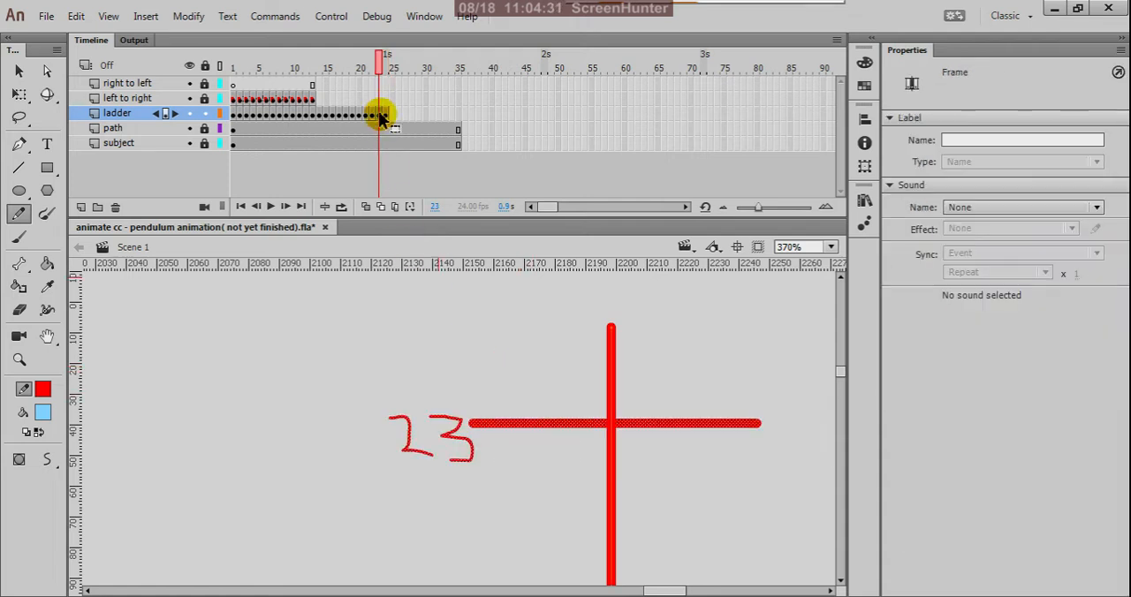
left_click(386, 115)
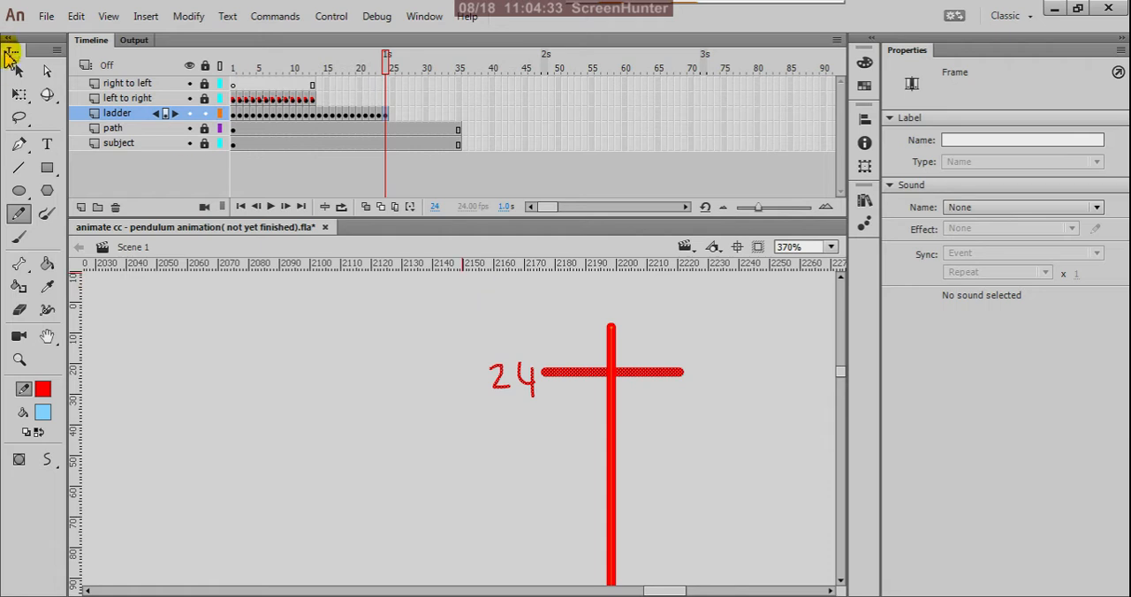
Compare frames 1 and 24 of the ladder layer with the Selection tool active, and save the file.
left_click(21, 76)
left_click(383, 114)
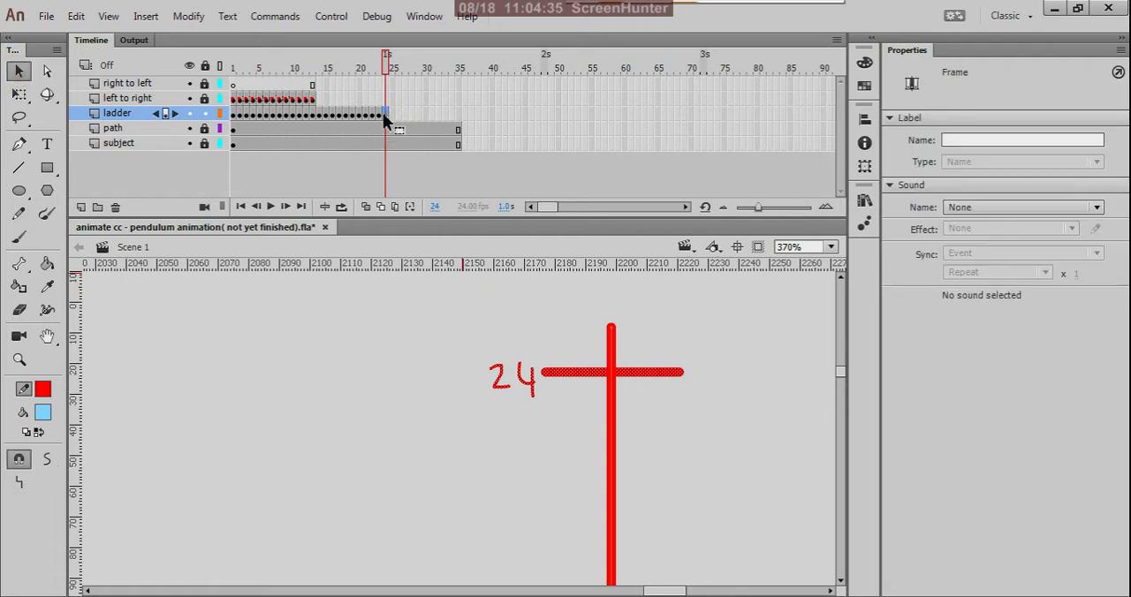
scroll(414, 294, "down", 1)
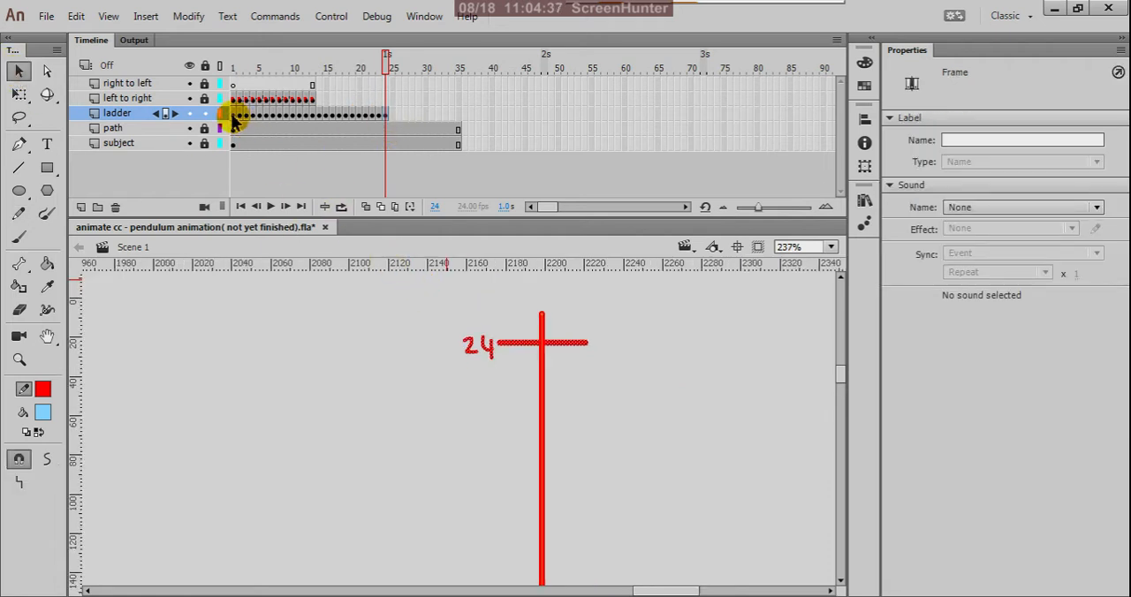
left_click(233, 115)
scroll(542, 391, "down", 1)
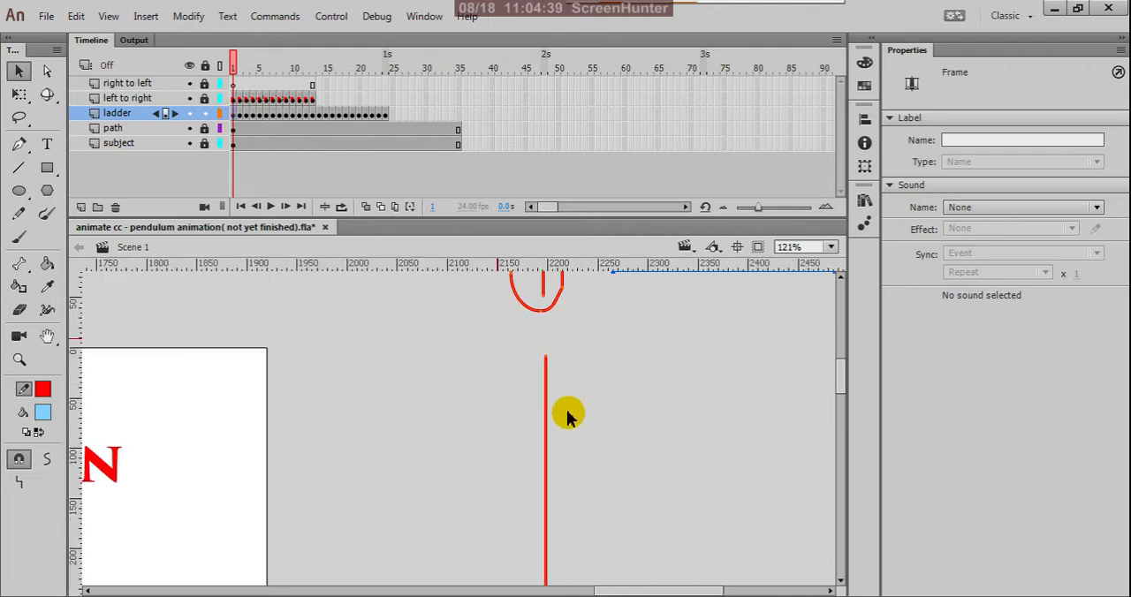
left_click(385, 116)
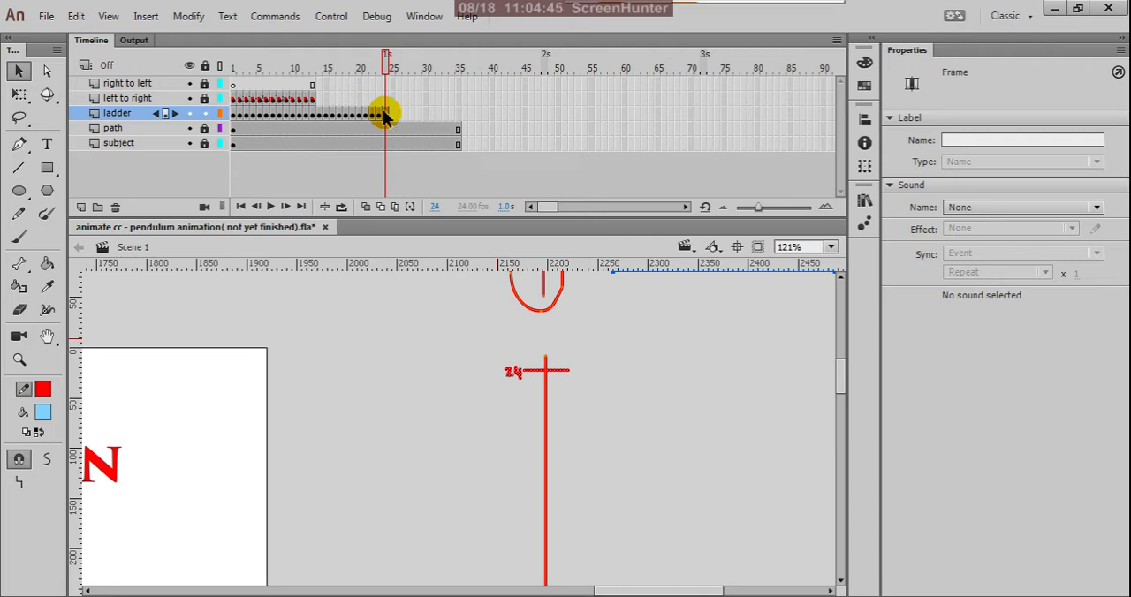
key("ctrl+s")
Examine the ladder chart on frame 14 against the pendulum's key pose on frame 13 of the left to right layer.
scroll(722, 358, "down", 3)
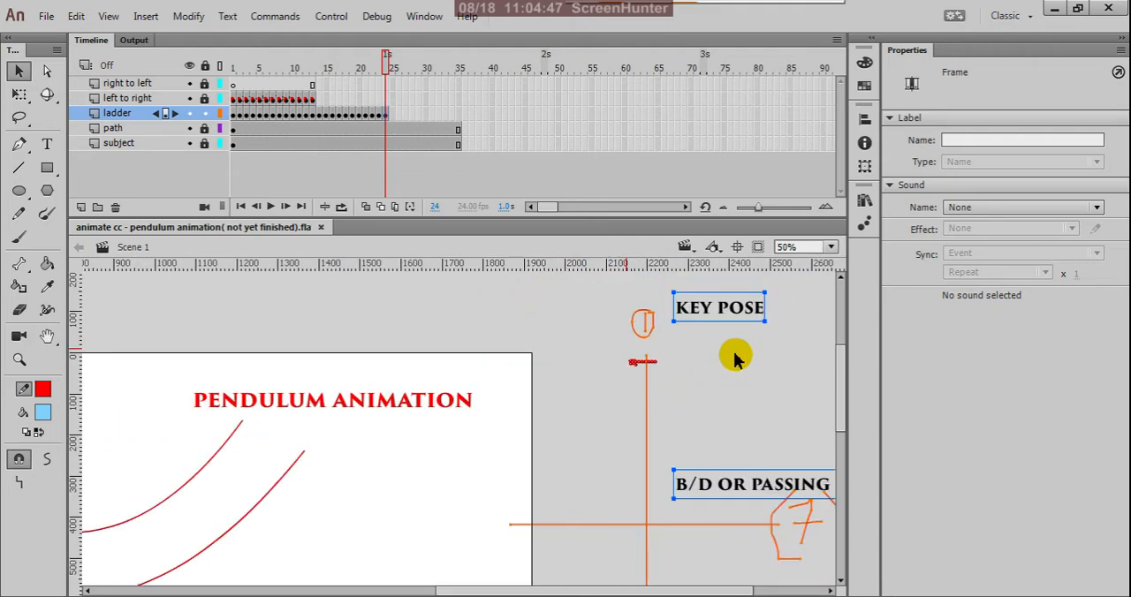
left_click_drag(386, 68, 321, 202)
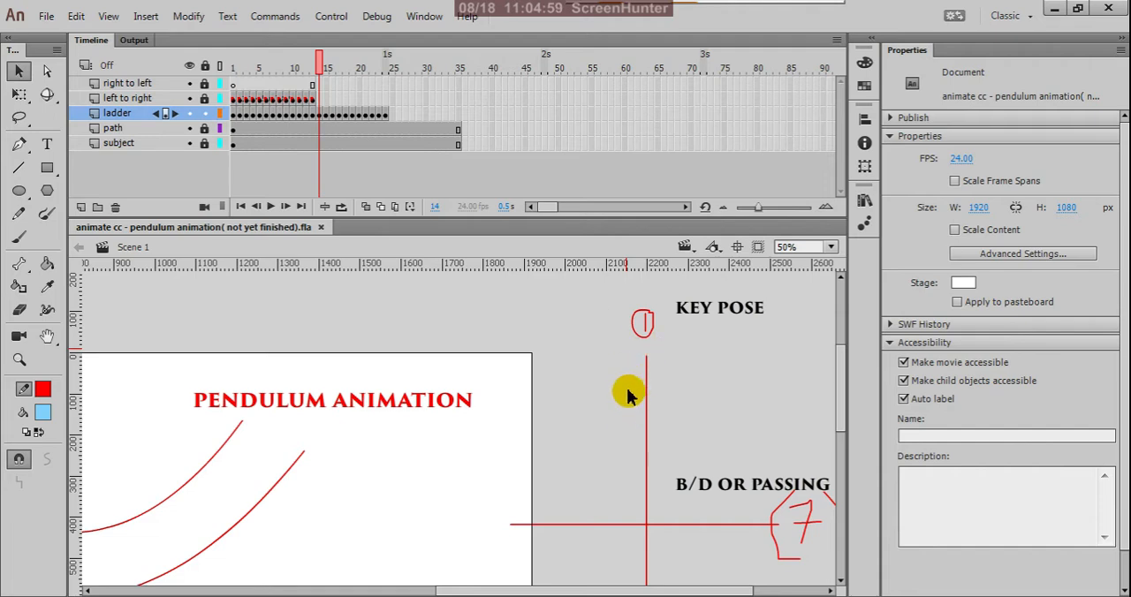
scroll(520, 303, "down", 1)
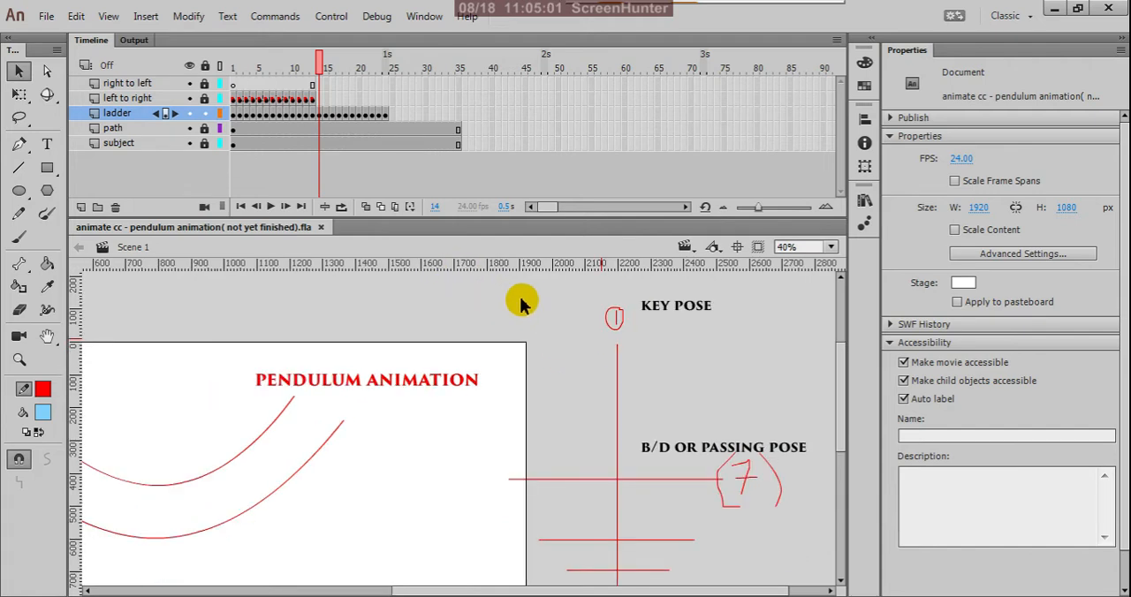
scroll(520, 303, "down", 1)
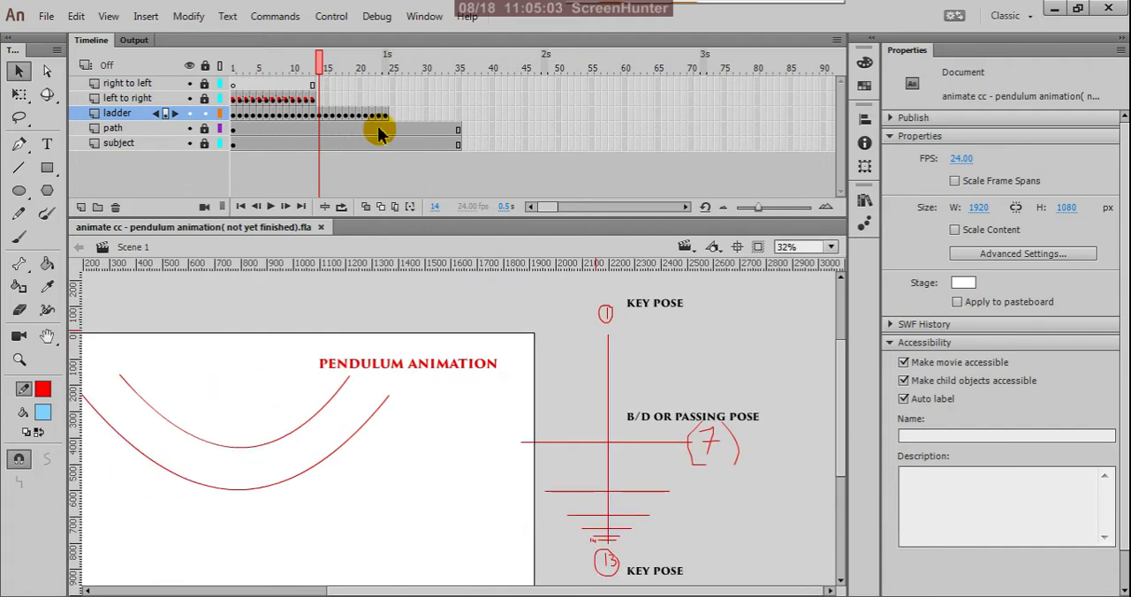
left_click(313, 101)
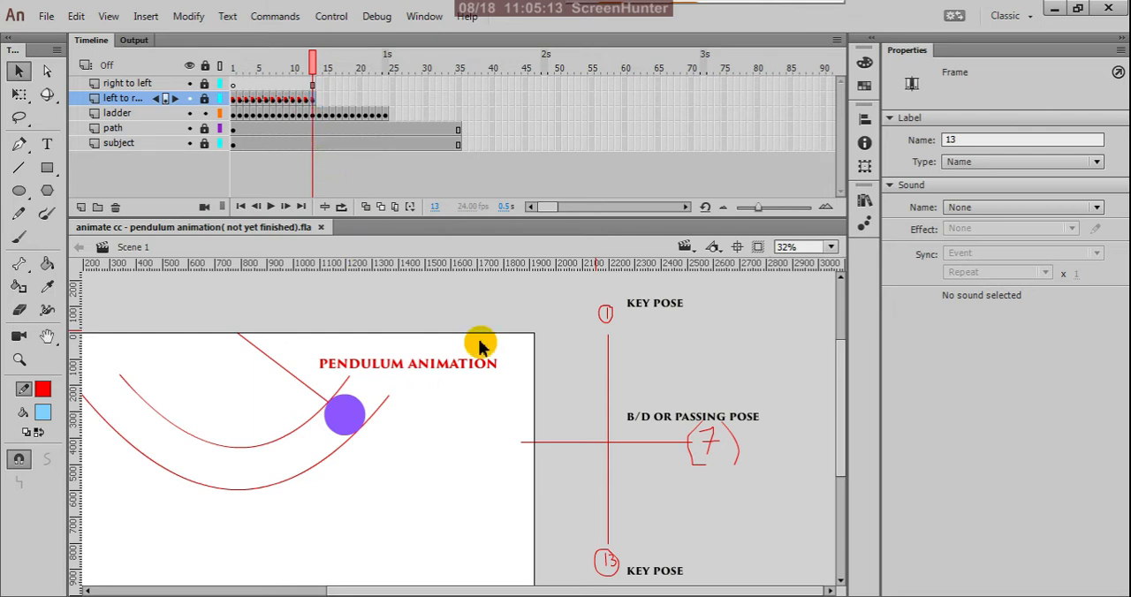
left_click(321, 115)
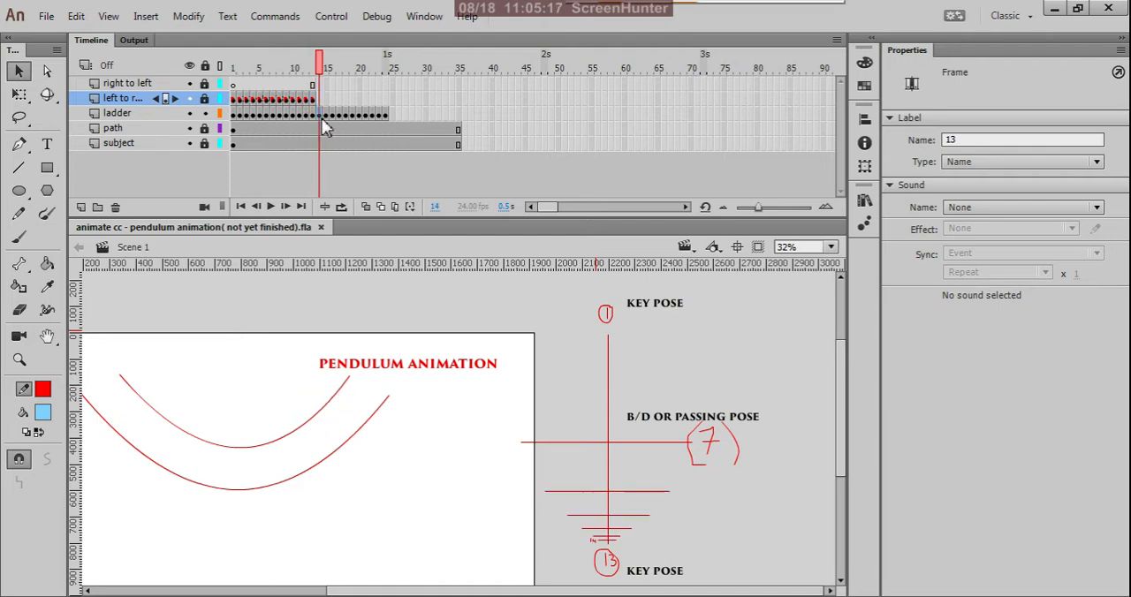
left_click(549, 539)
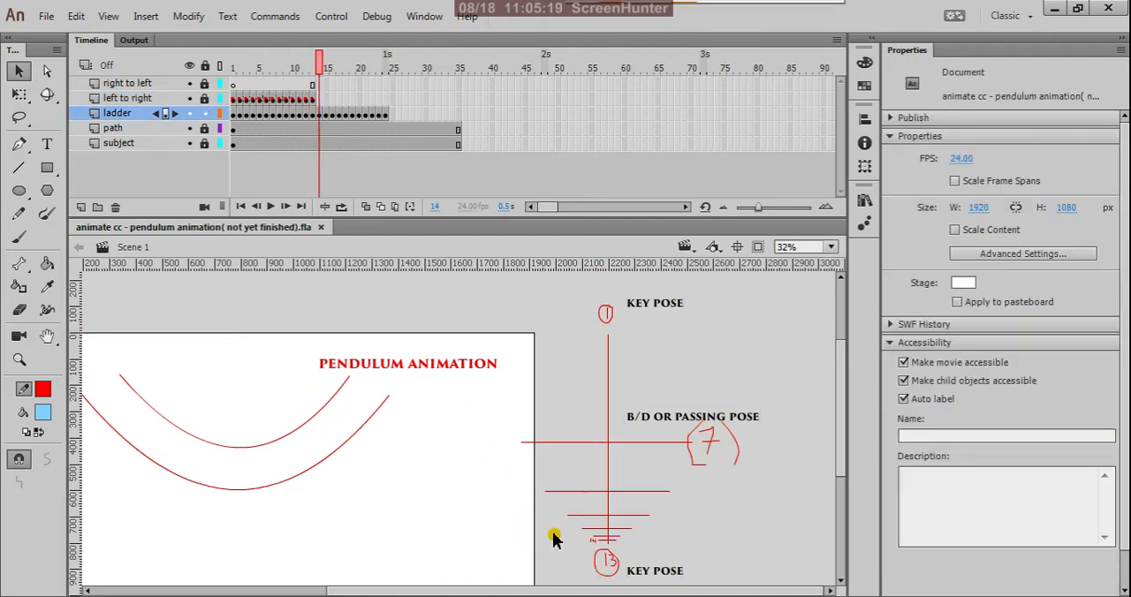
scroll(601, 561, "up", 2)
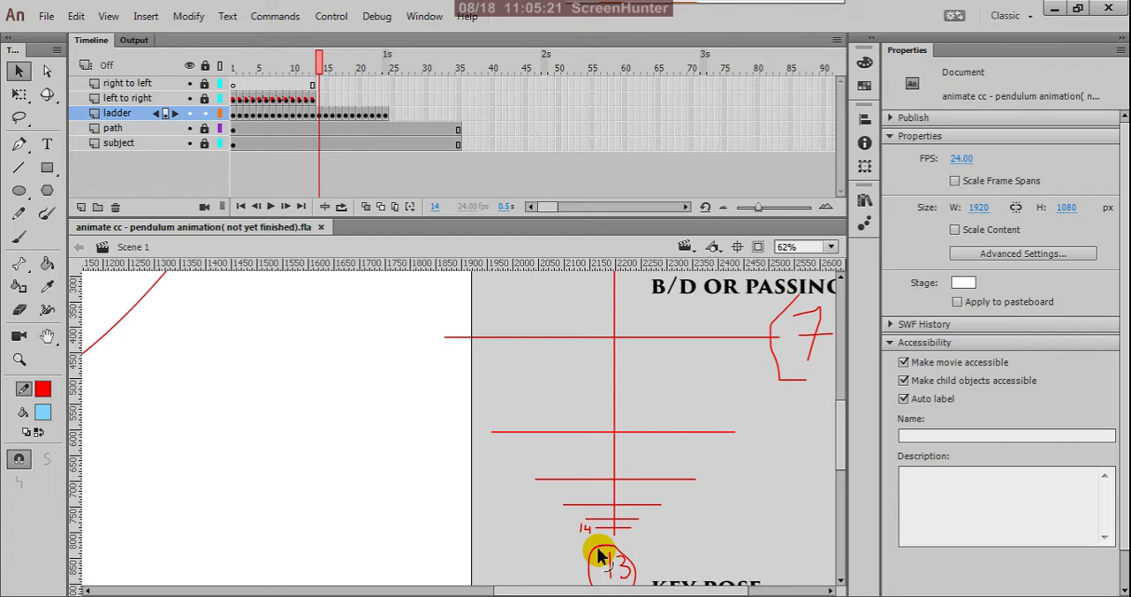
left_click(313, 100)
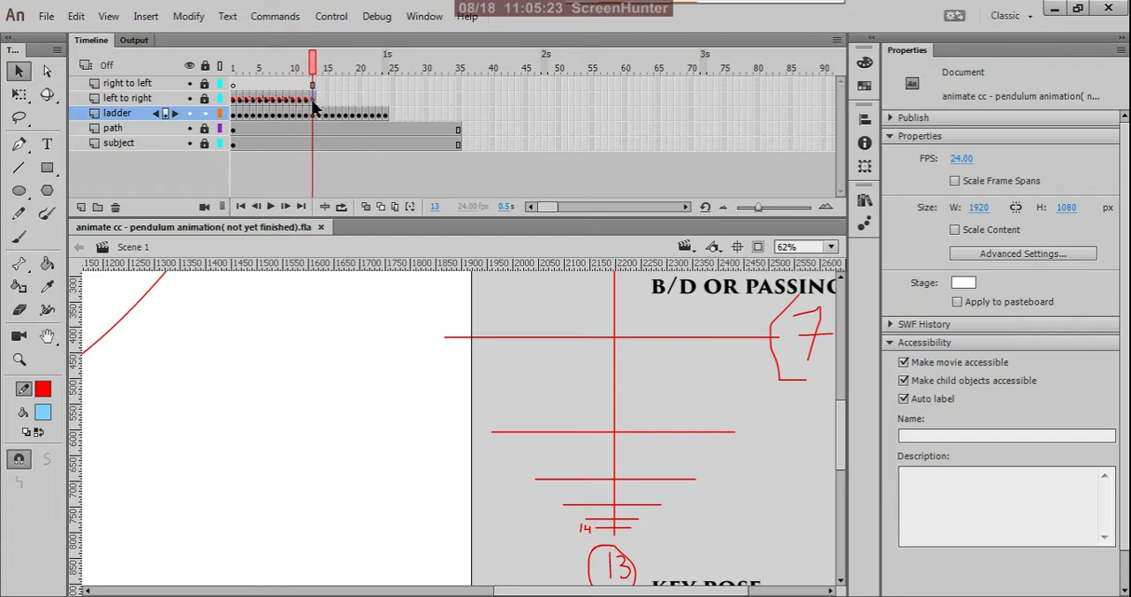
left_click(313, 99)
scroll(583, 437, "down", 2)
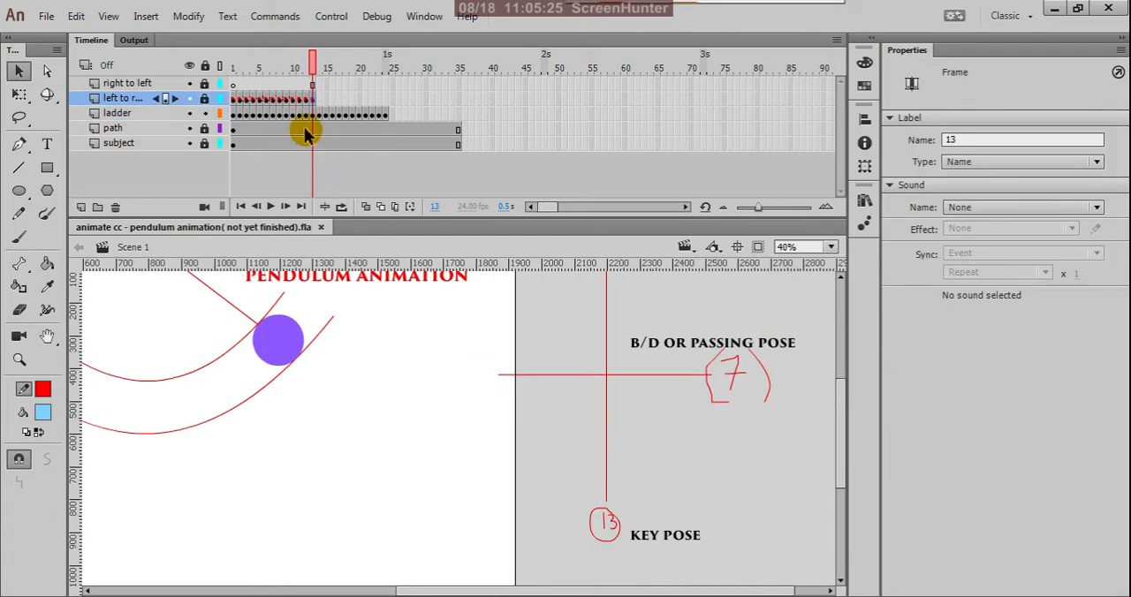
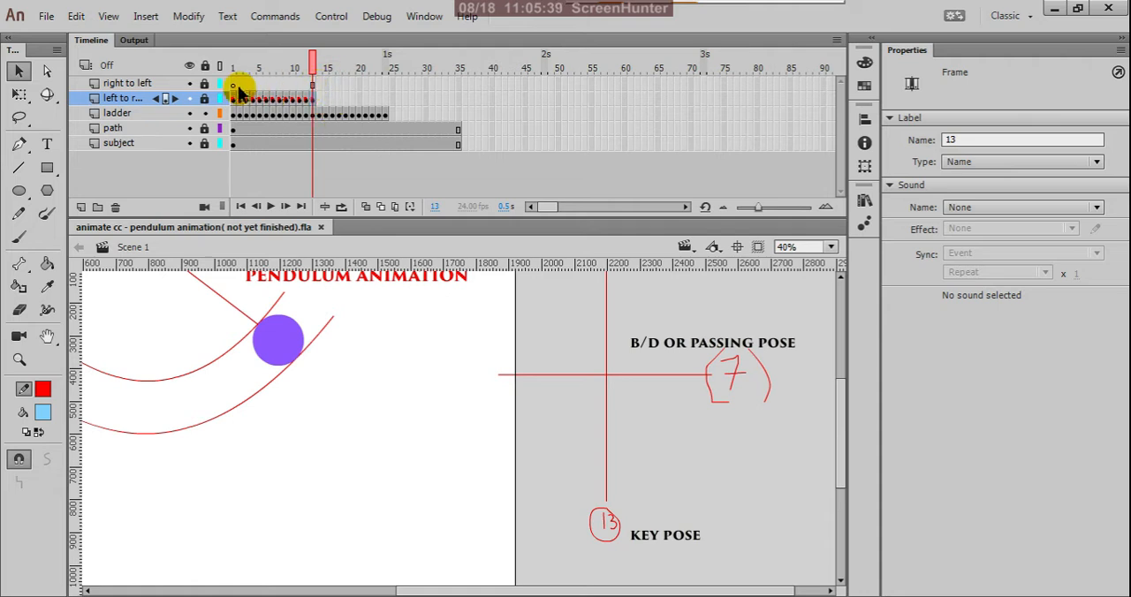
Lock the ladder layer and unlock the right to left layer.
left_click(308, 103)
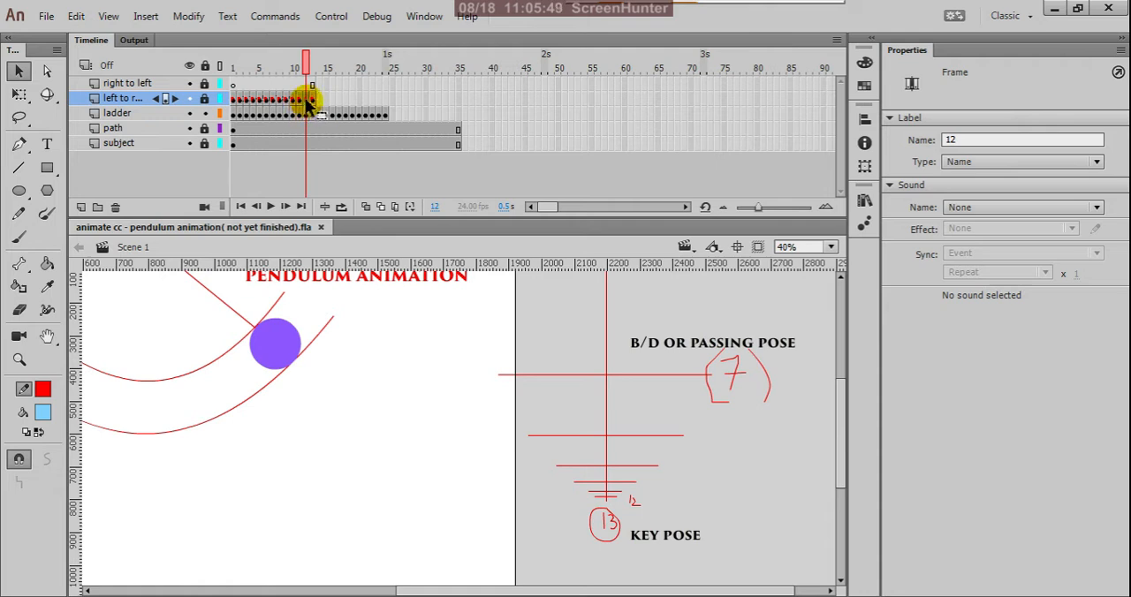
left_click(204, 113)
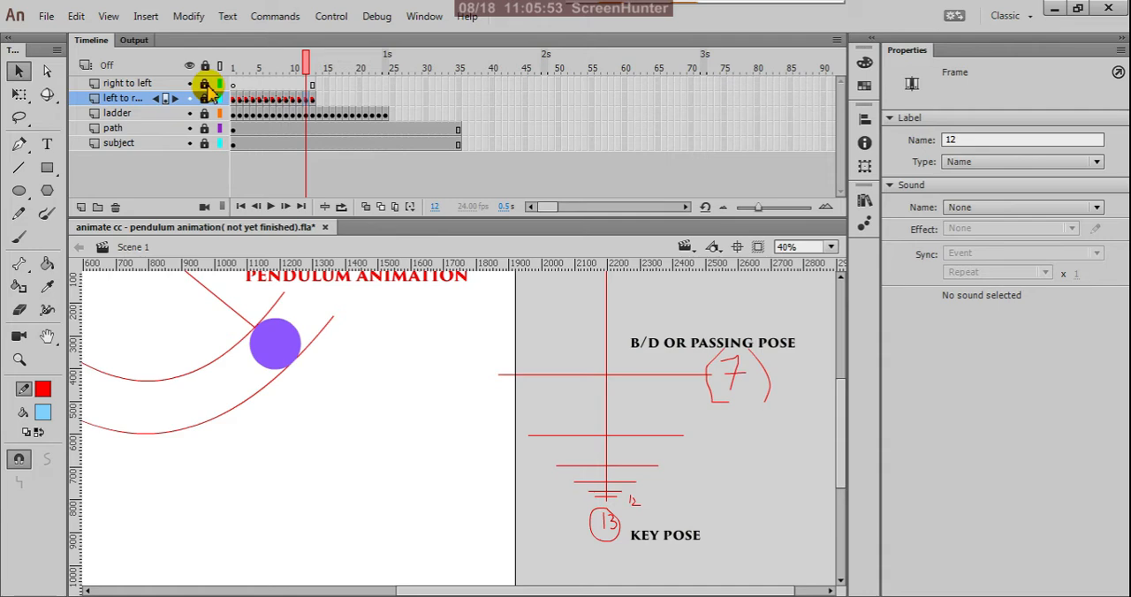
left_click(206, 84)
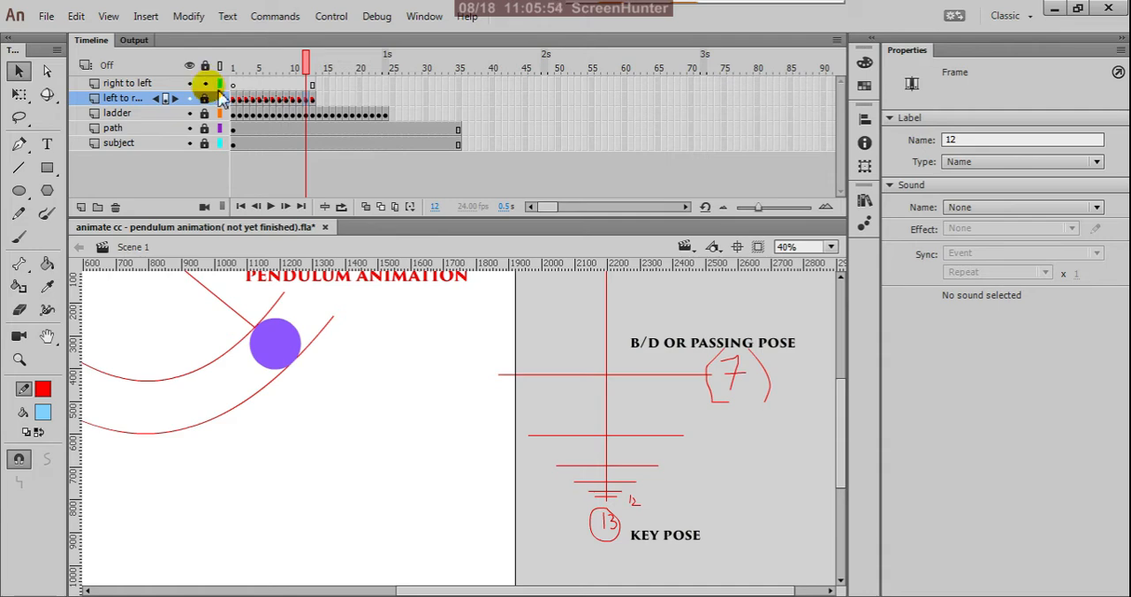
Copy the pendulum keyframe from frame 12 of left to right into frame 14 of right to left, and compare it with frame 13.
right_click(305, 101)
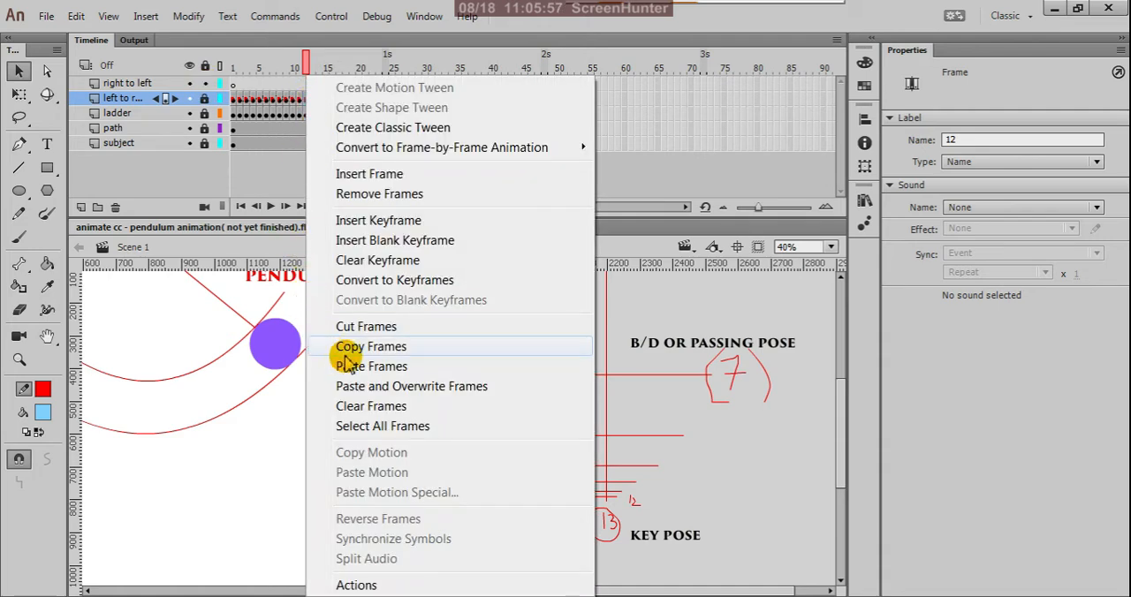
left_click(370, 346)
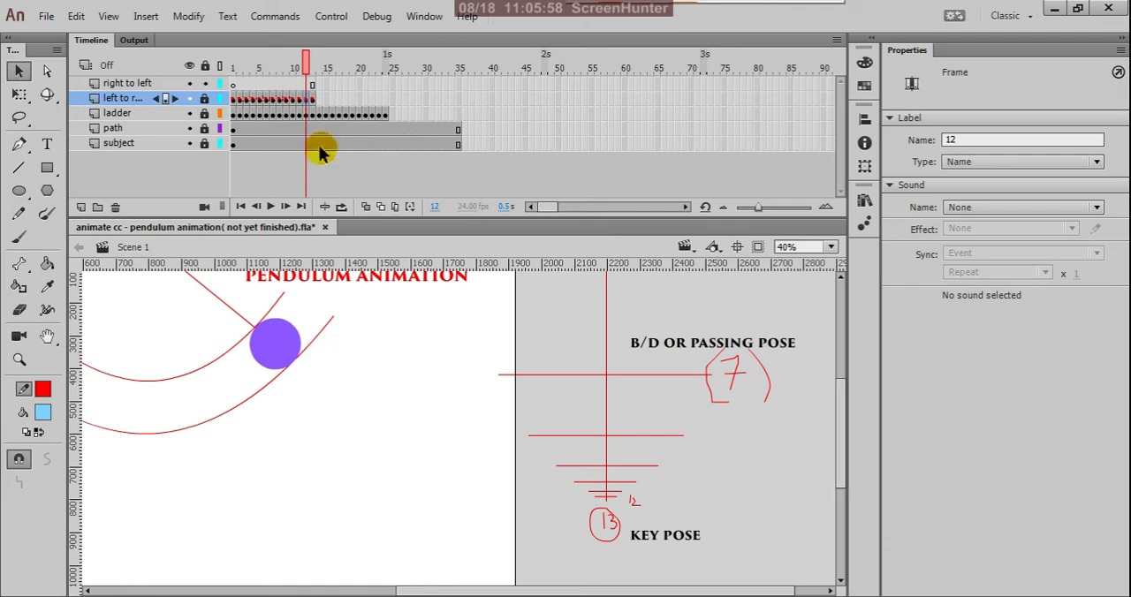
left_click(317, 84)
right_click(317, 83)
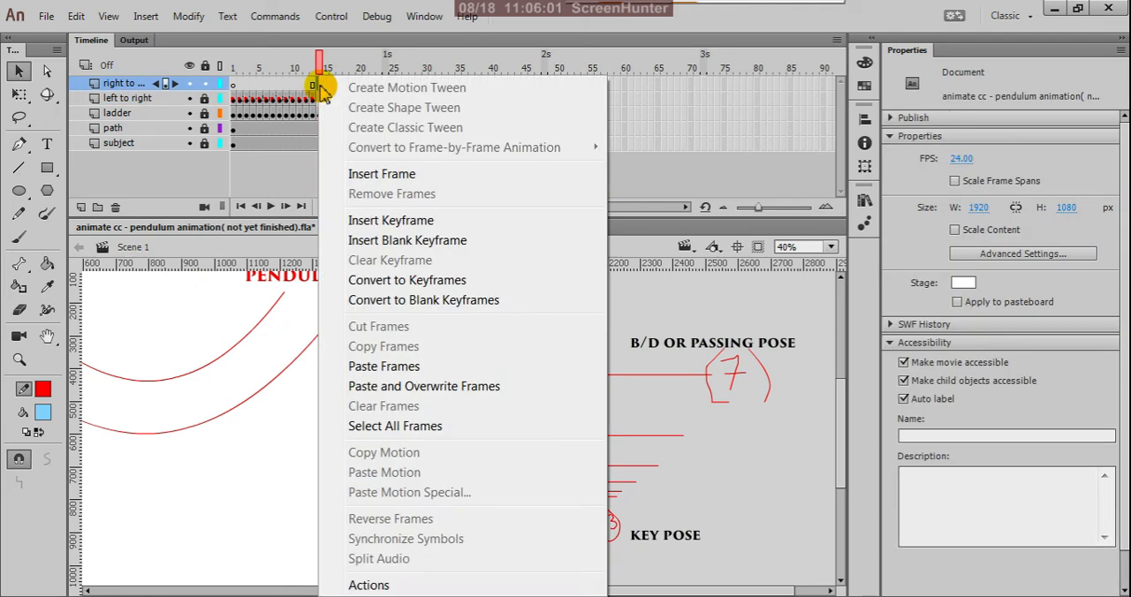
left_click(362, 366)
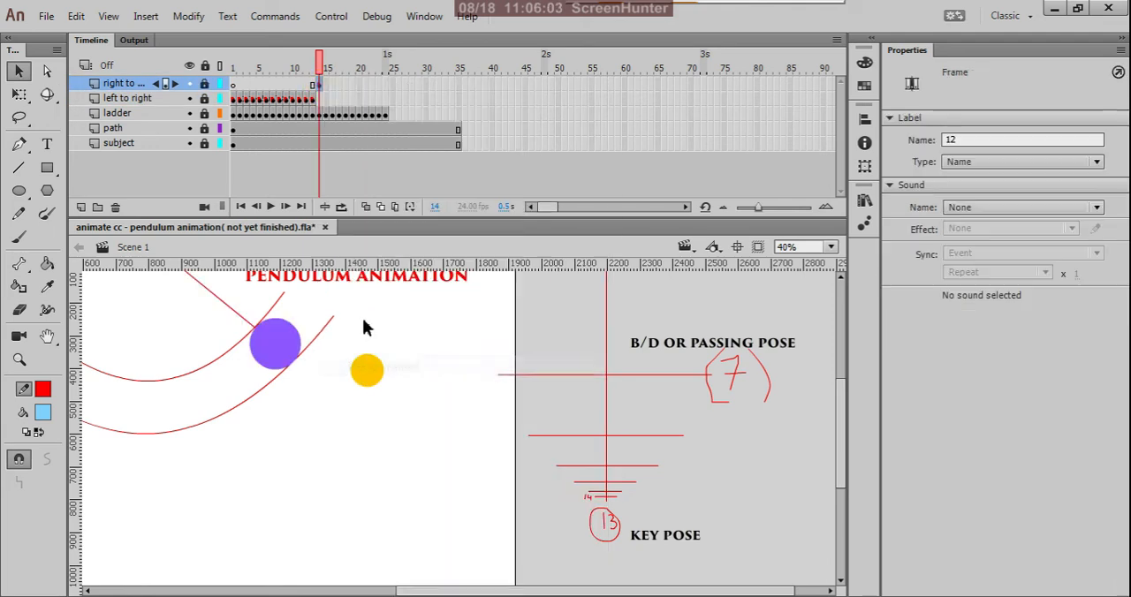
left_click(312, 99)
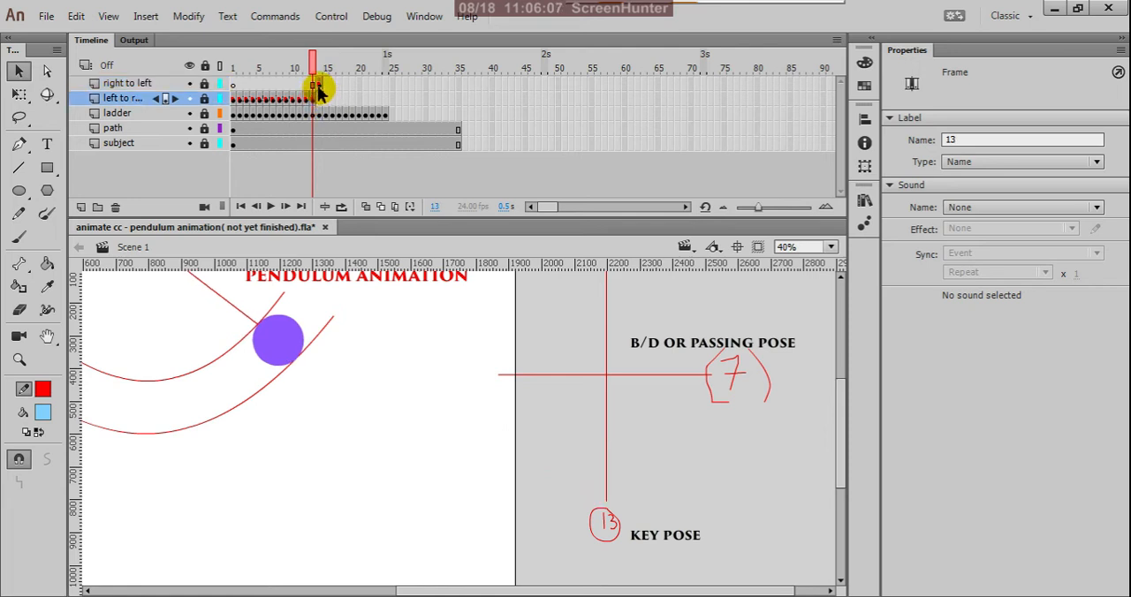
left_click(319, 84)
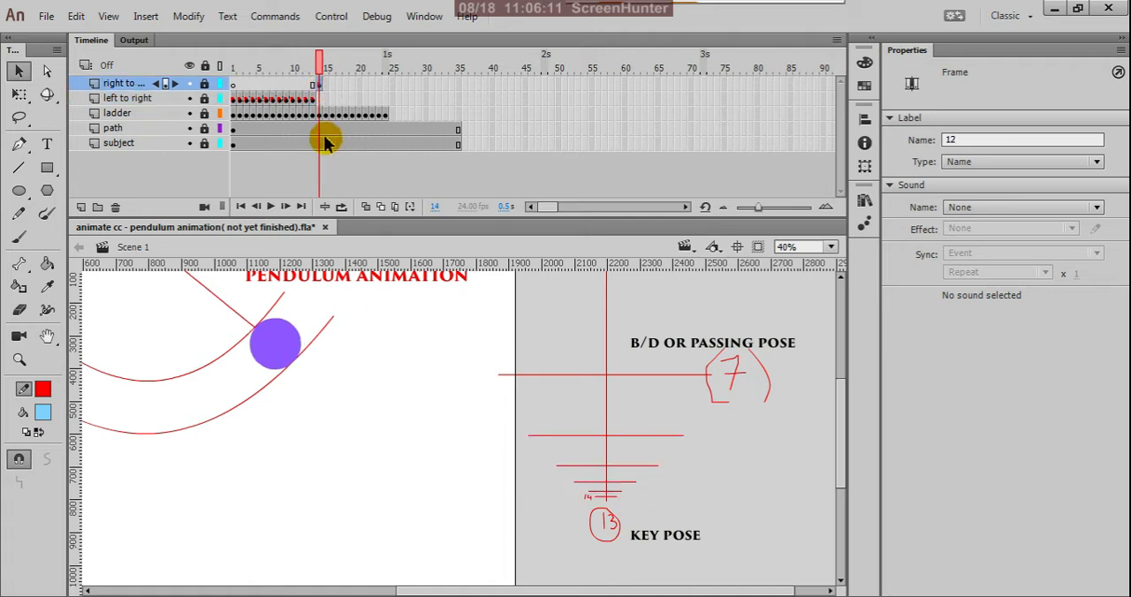
Copy the pendulum keyframe from frame 11 of the left to right layer into frame 15 of the right to left layer.
left_click(306, 99)
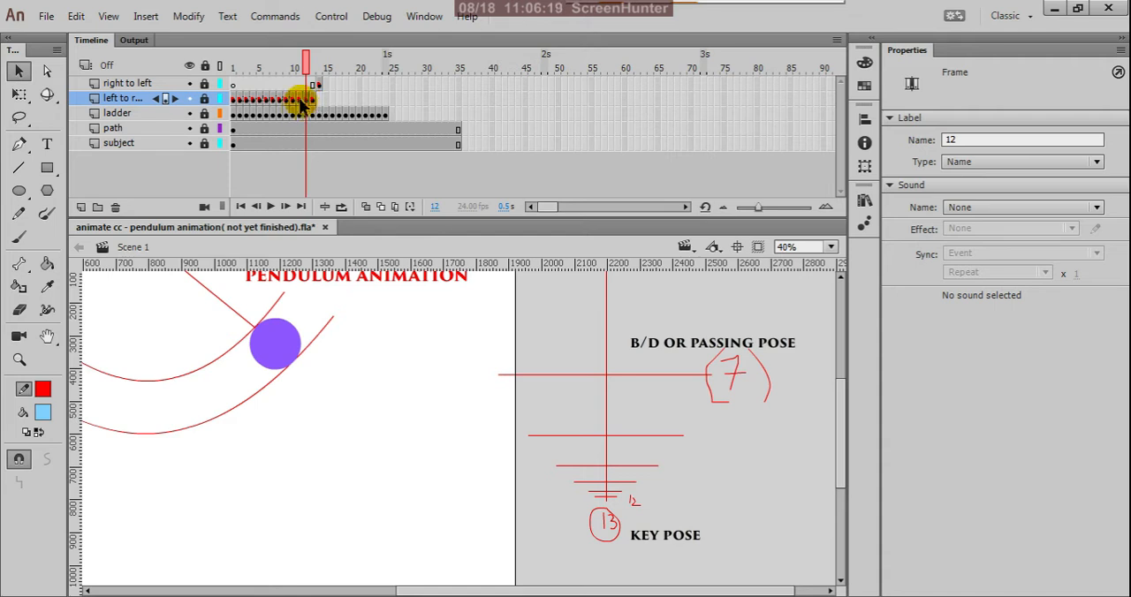
left_click(300, 104)
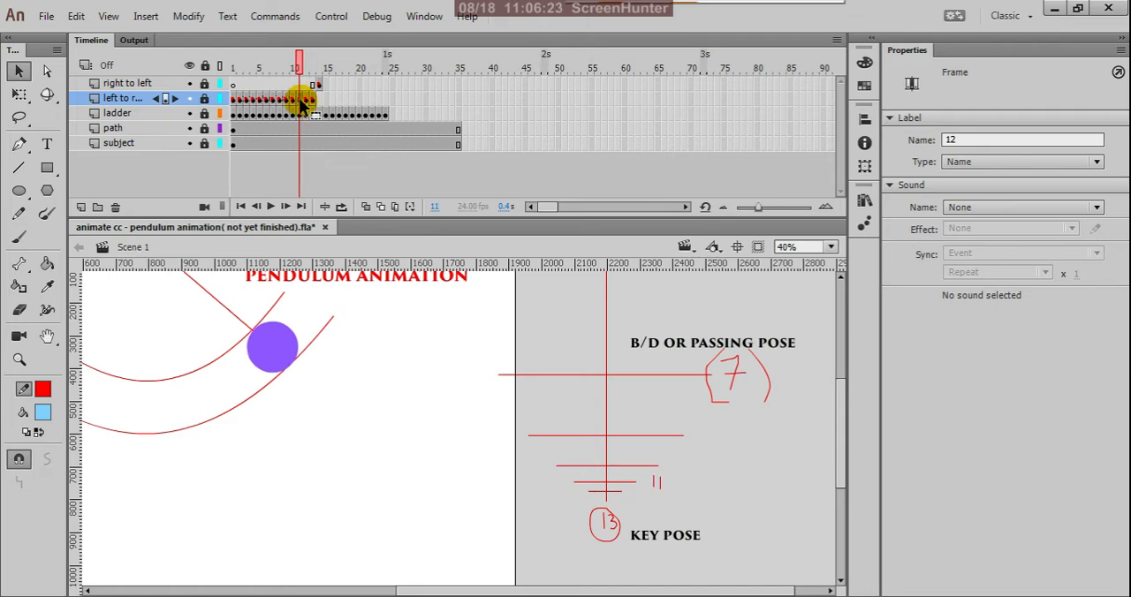
right_click(301, 104)
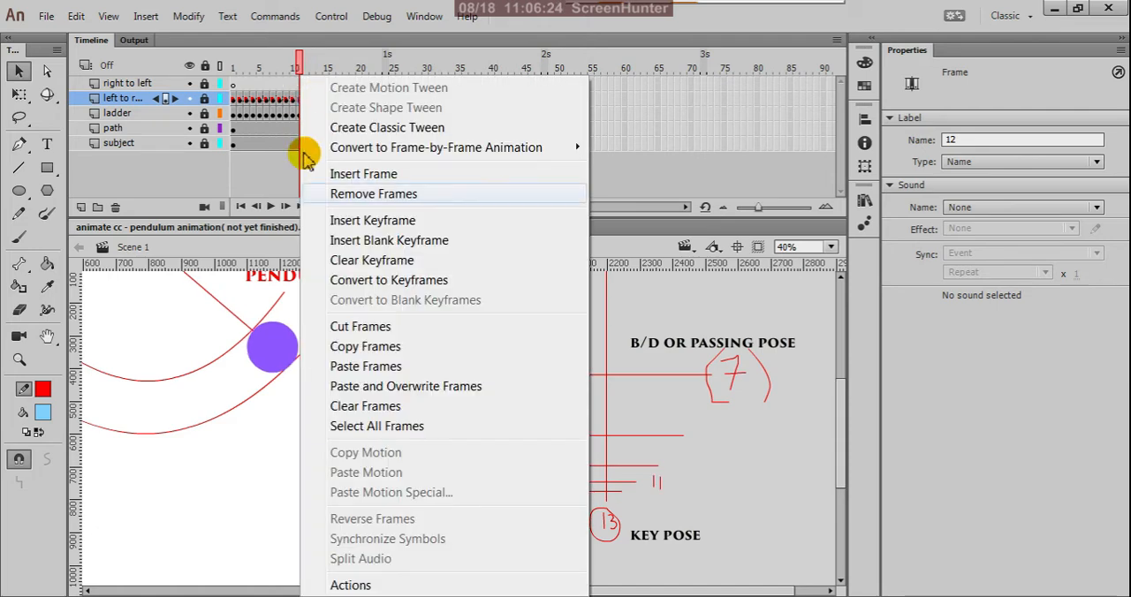
left_click(323, 356)
left_click(323, 84)
right_click(323, 84)
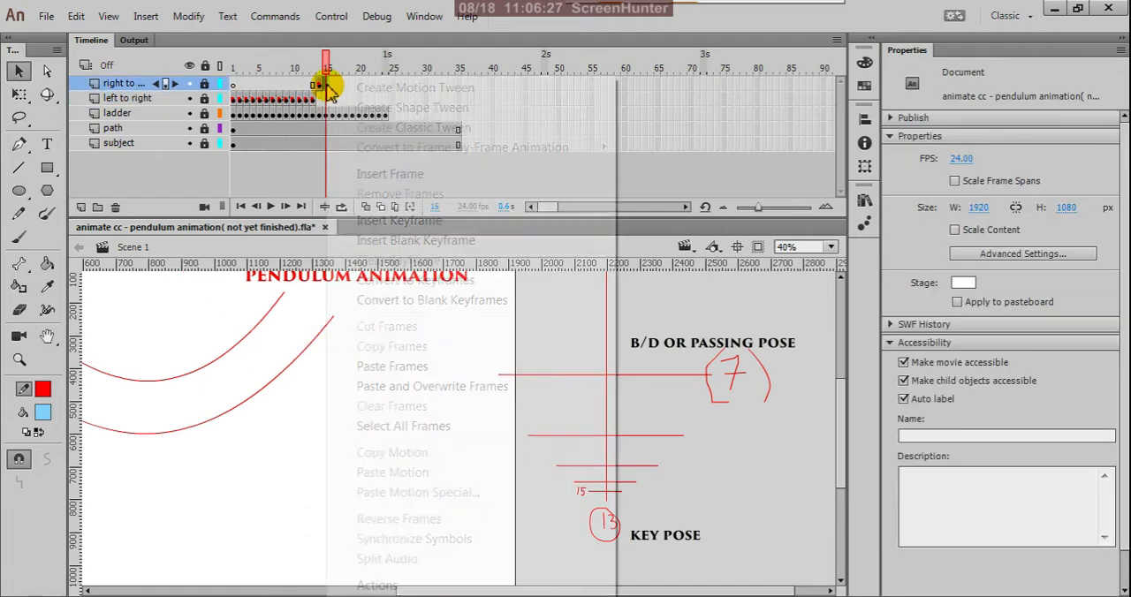
left_click(380, 366)
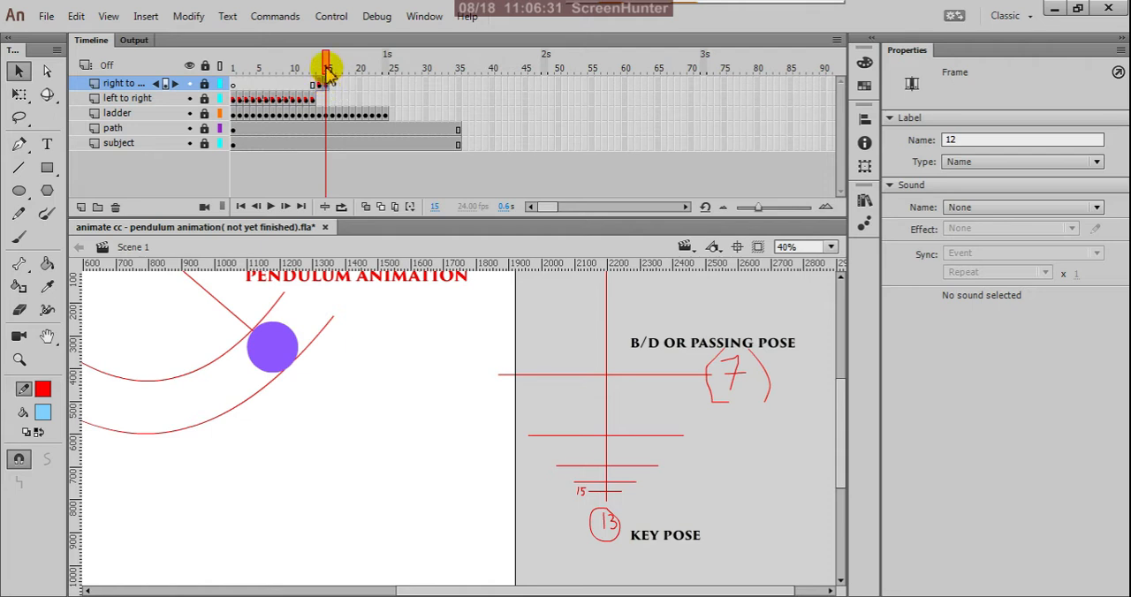
Compare the copied poses on frames 14 and 15 of right to left with frames 12 and 13 of left to right.
left_click_drag(326, 69, 329, 80)
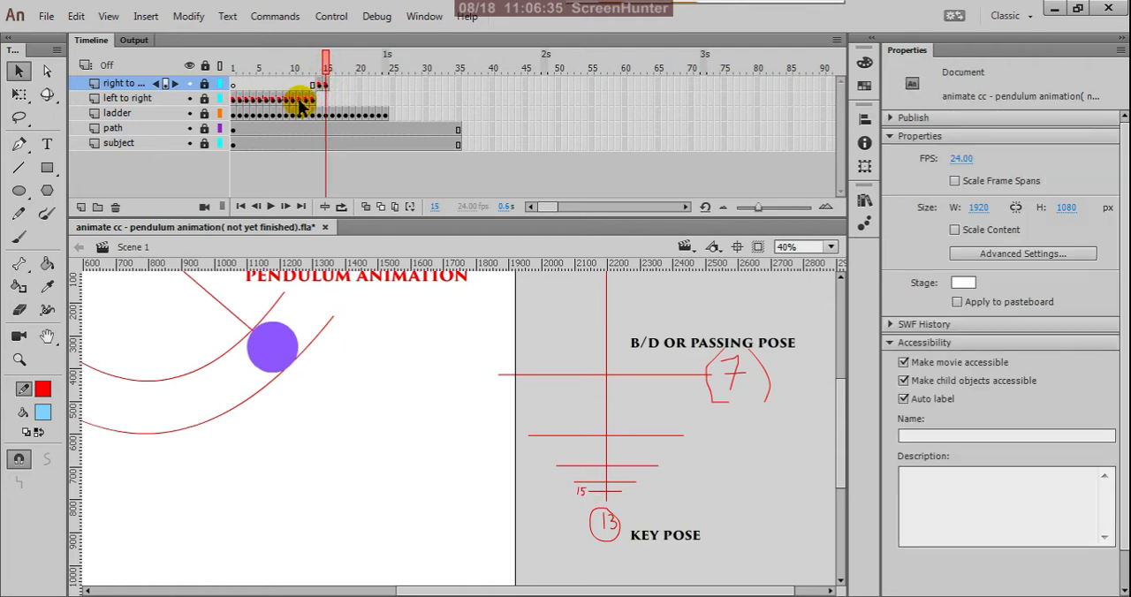
left_click(324, 85)
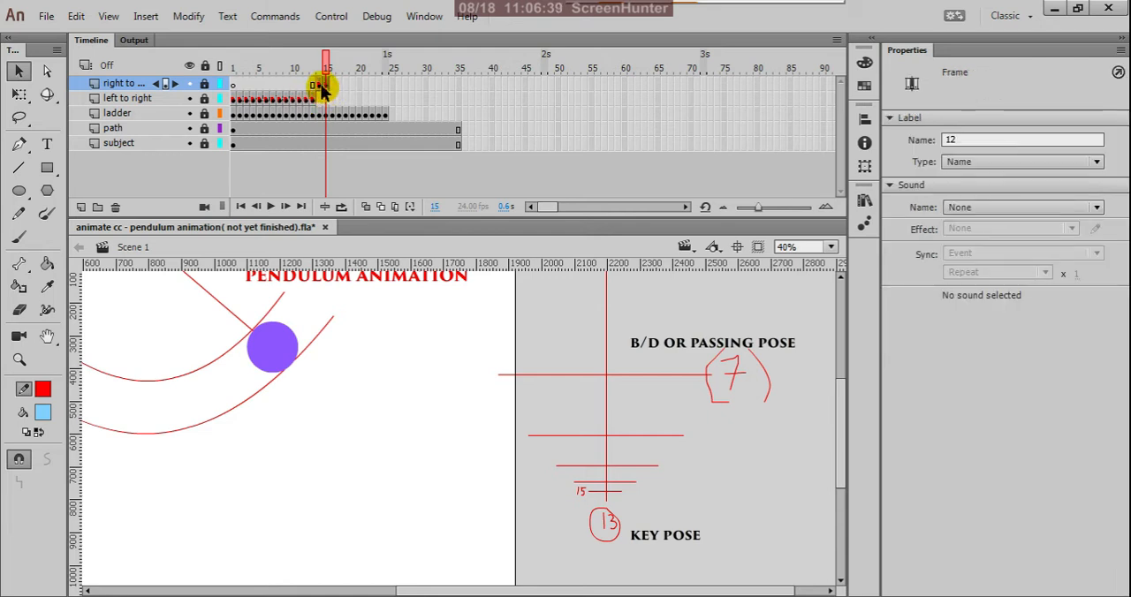
left_click(322, 86)
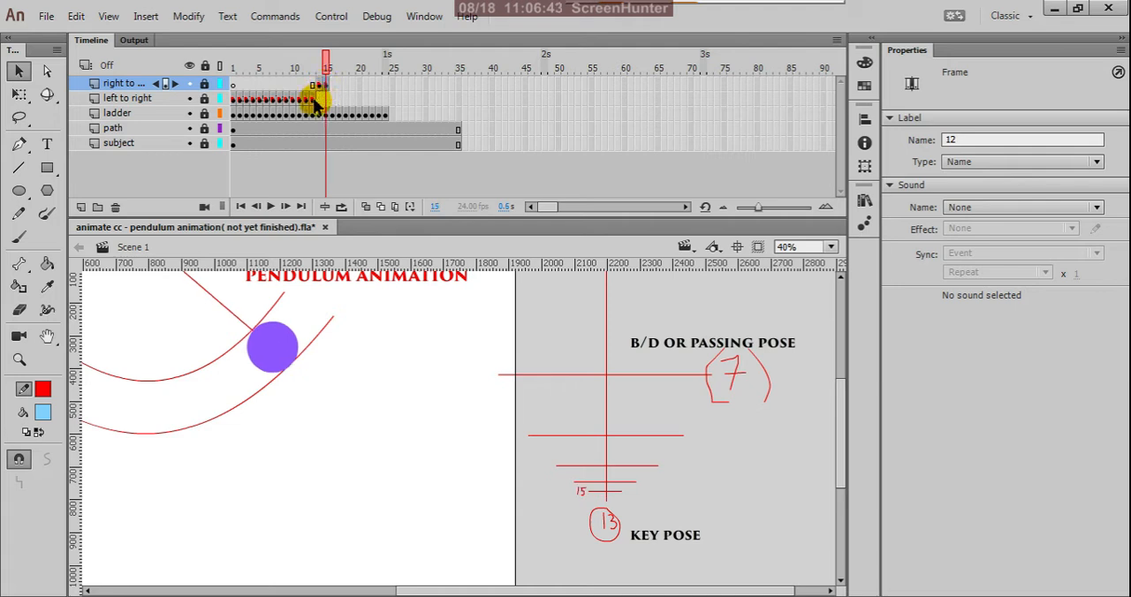
left_click(314, 99)
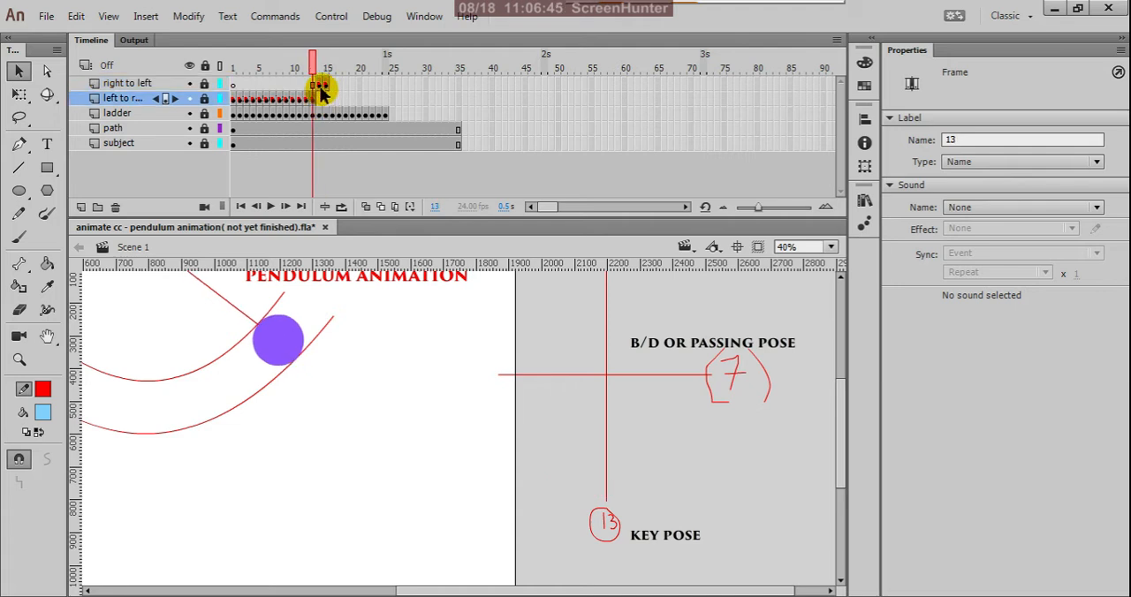
left_click(322, 86)
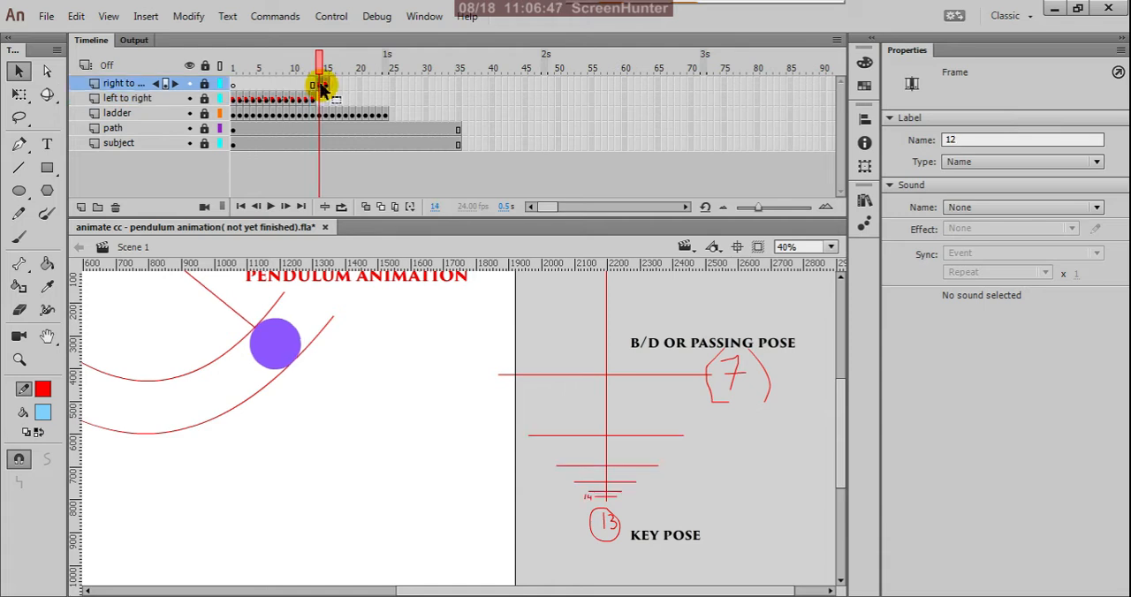
left_click(326, 85)
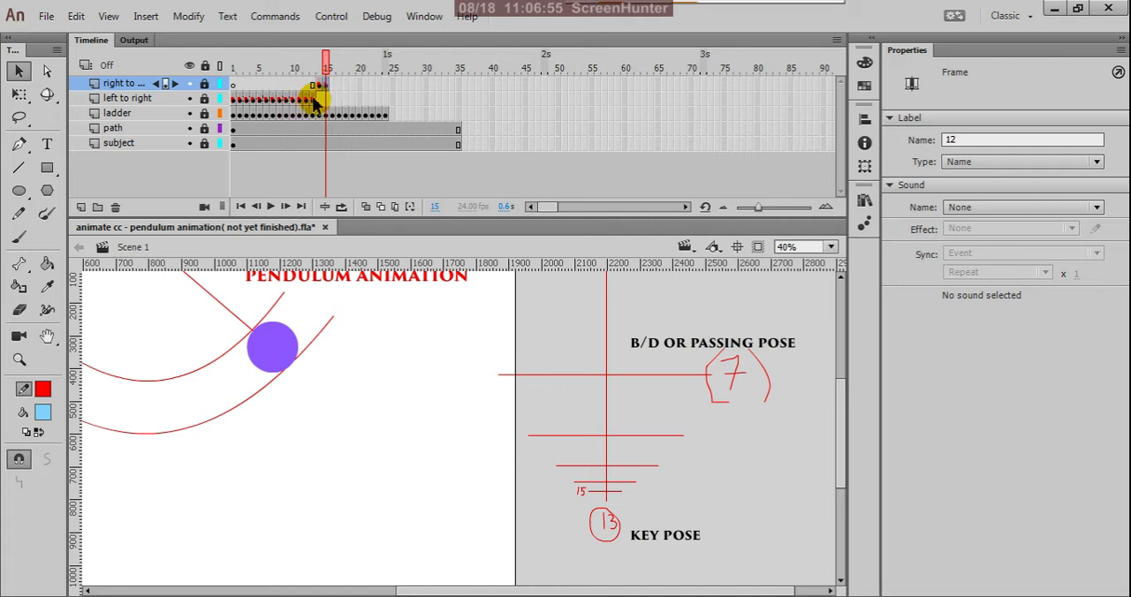
left_click(313, 99)
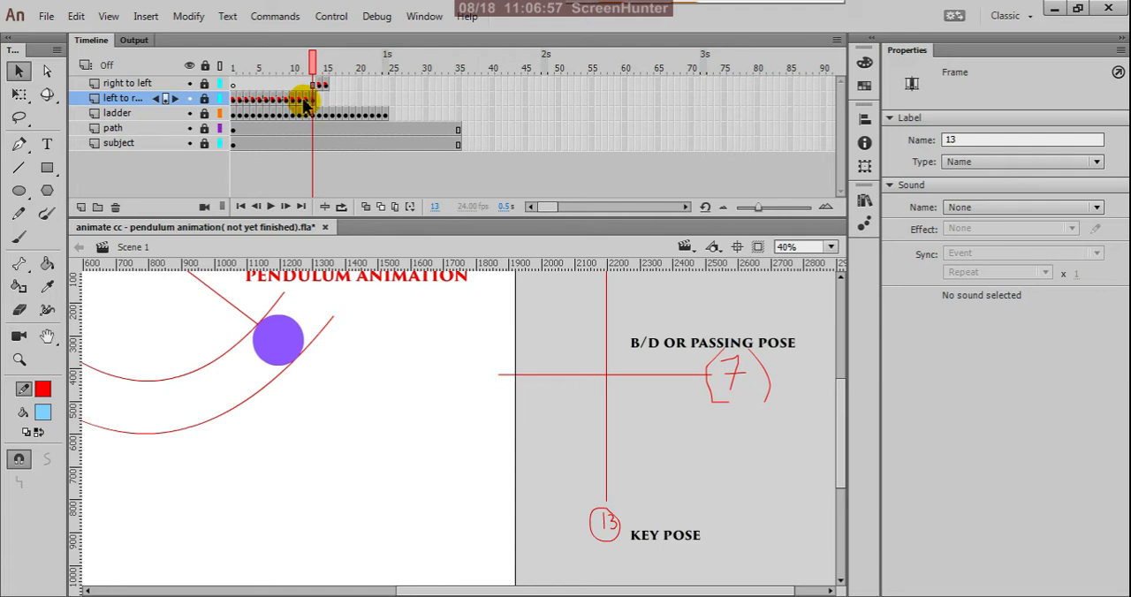
left_click(305, 100)
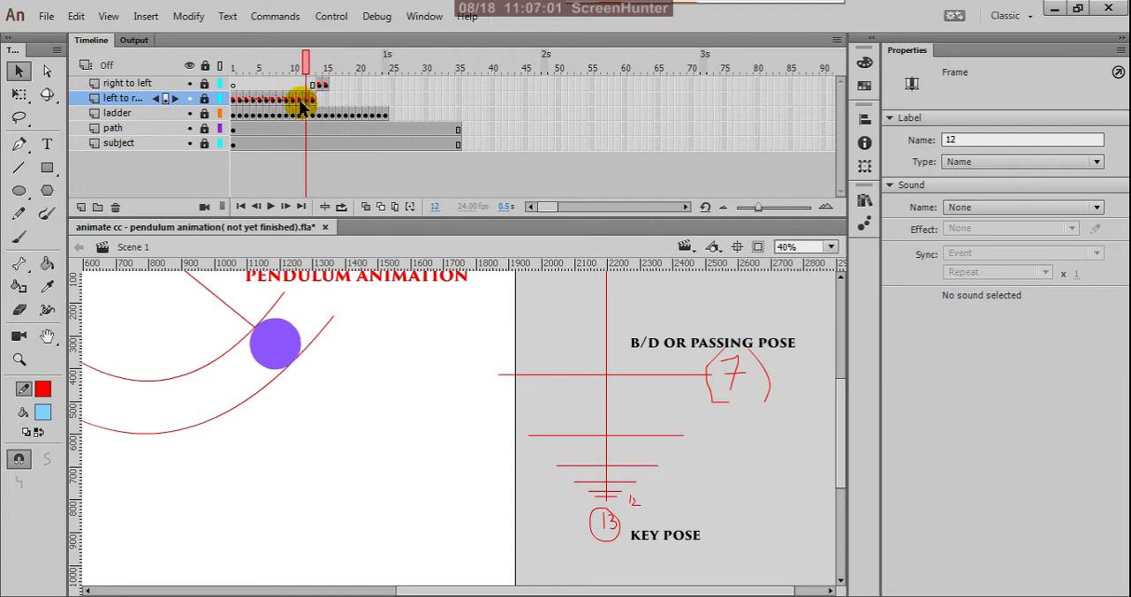
Set the frame label of frame 11 on the left to right layer to 11.
left_click(299, 100)
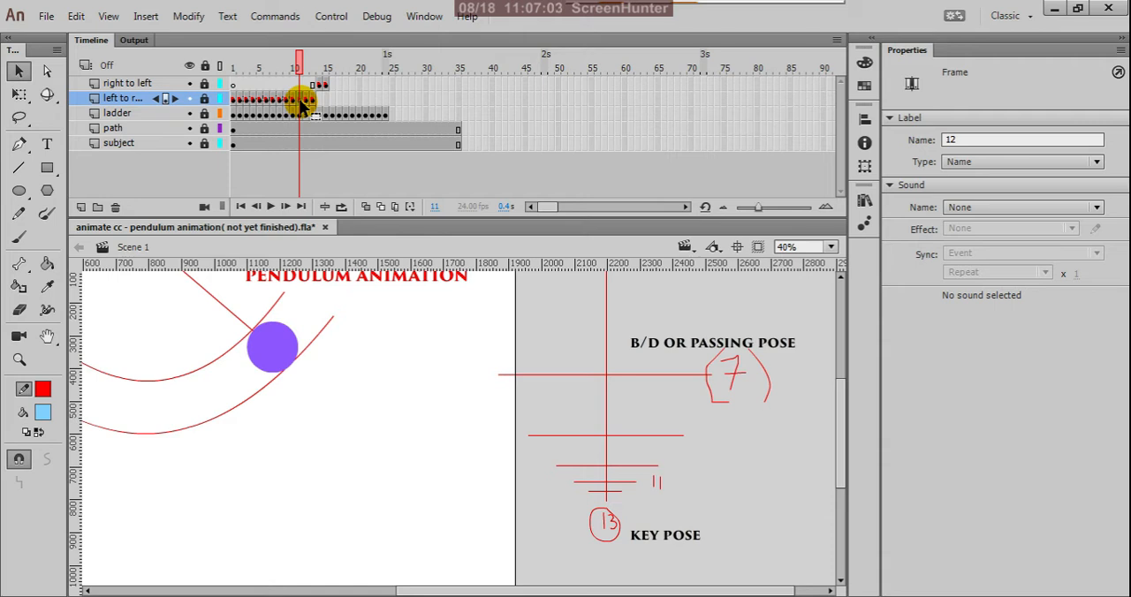
left_click(959, 140)
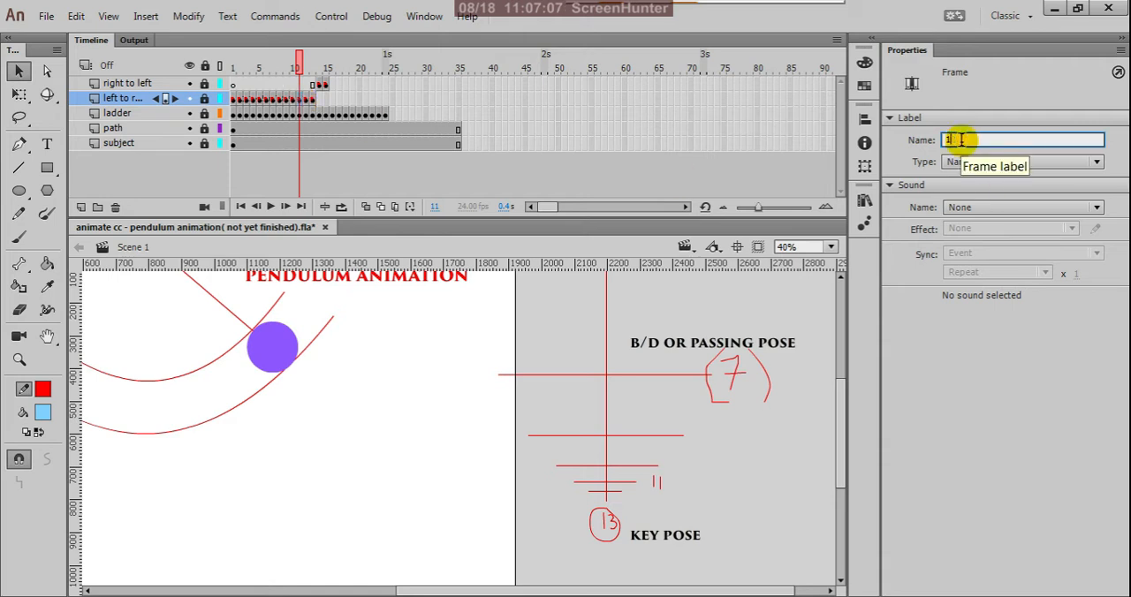
type("1")
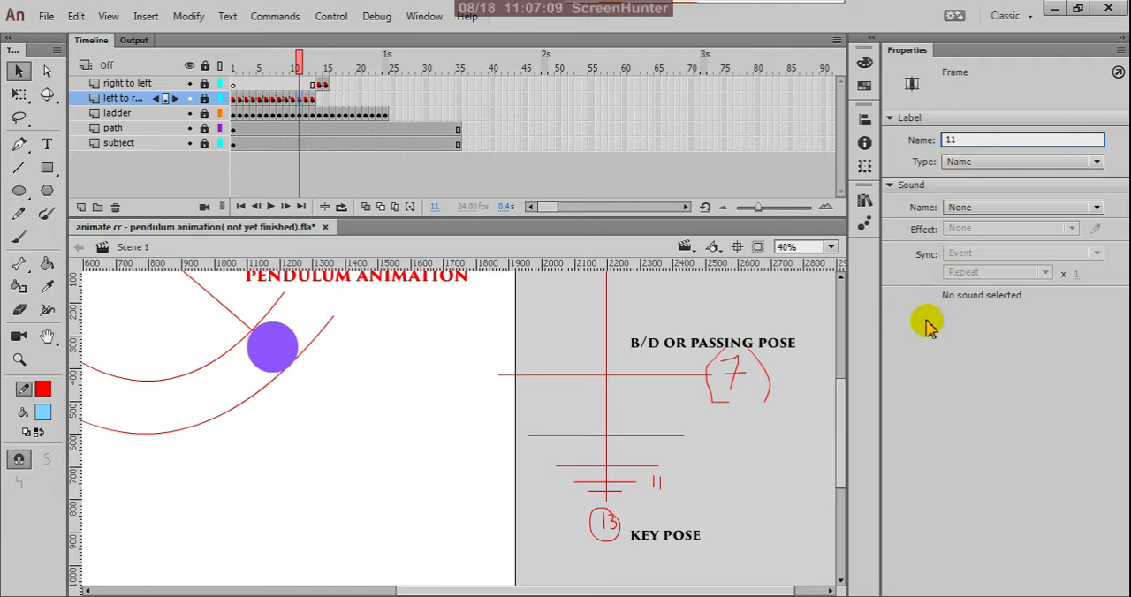
key("Return")
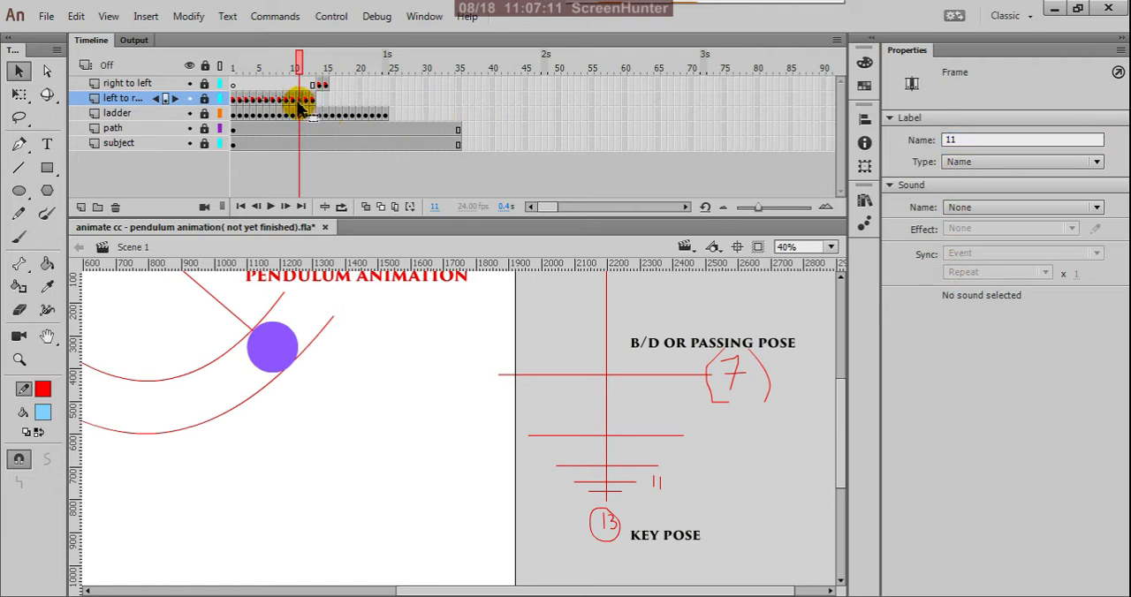
Set the frame label of frame 14 on the right to left layer to 14.
left_click_drag(301, 104, 326, 89)
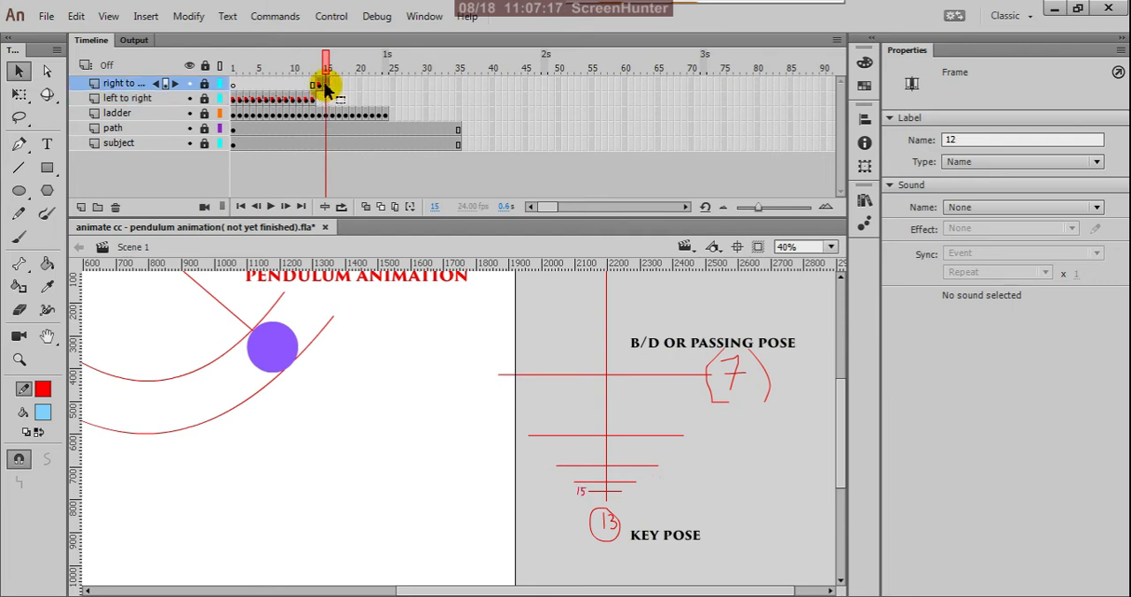
left_click(314, 103)
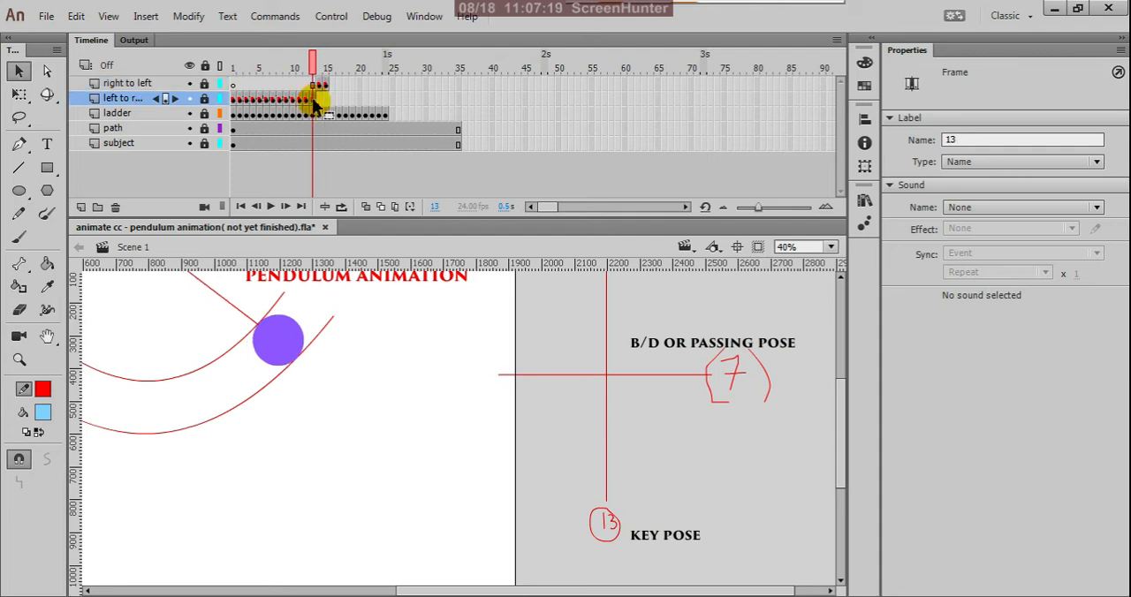
left_click(320, 86)
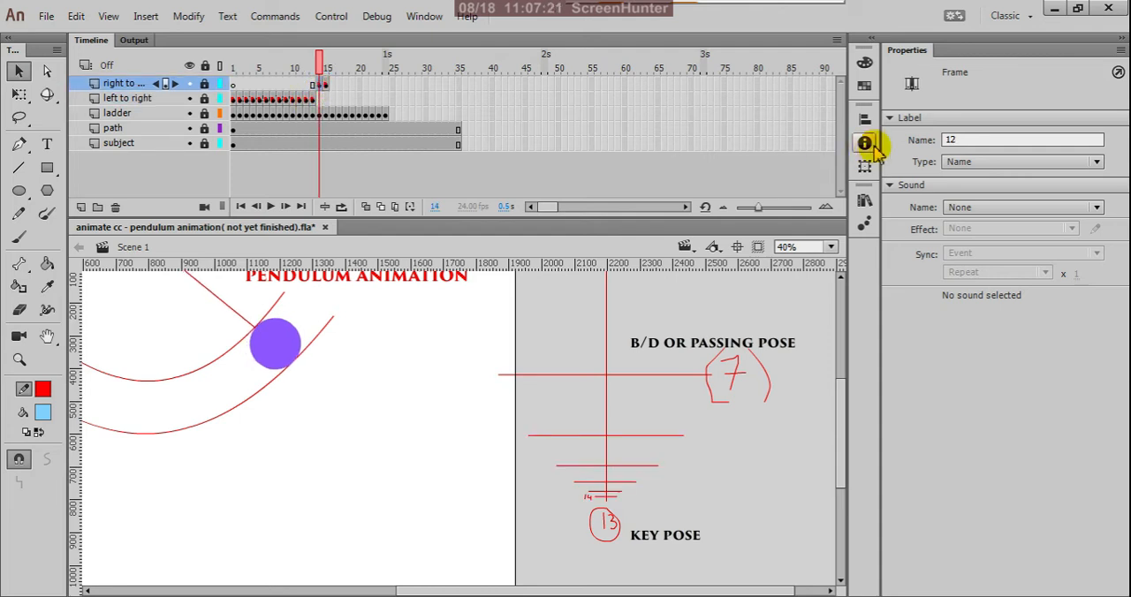
left_click(963, 138)
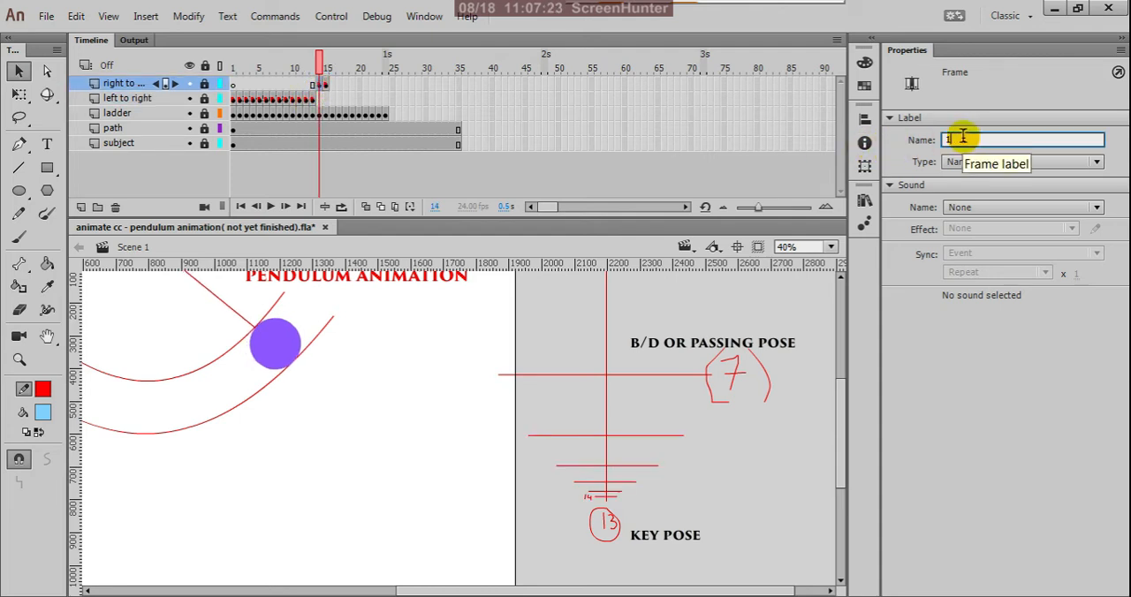
type("4")
key("Return")
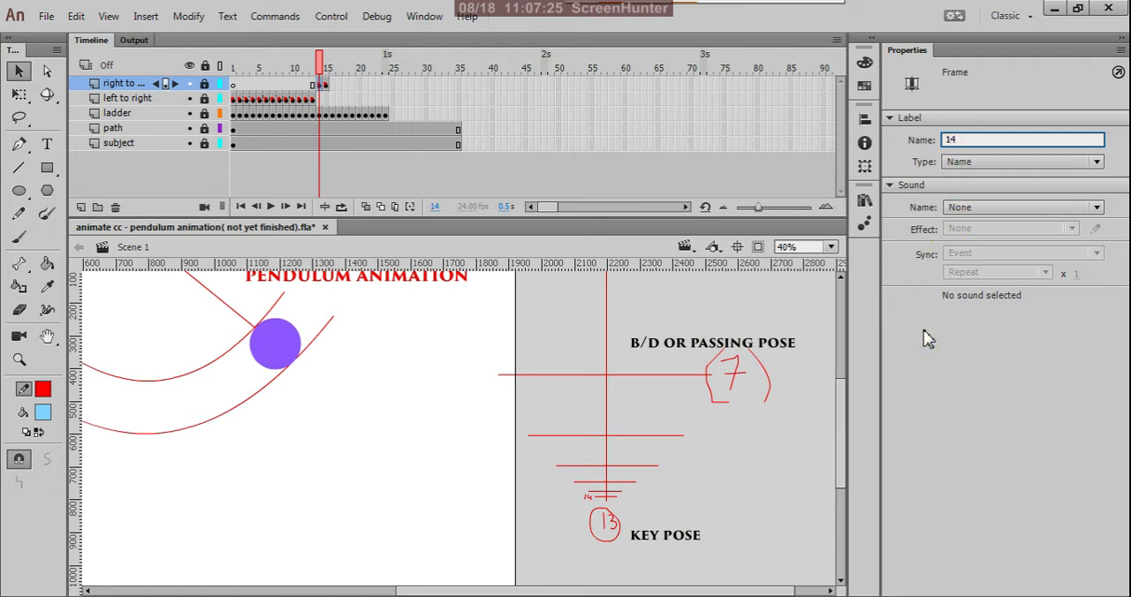
Set the frame label of frame 15 on the right to left layer to 15.
left_click(326, 85)
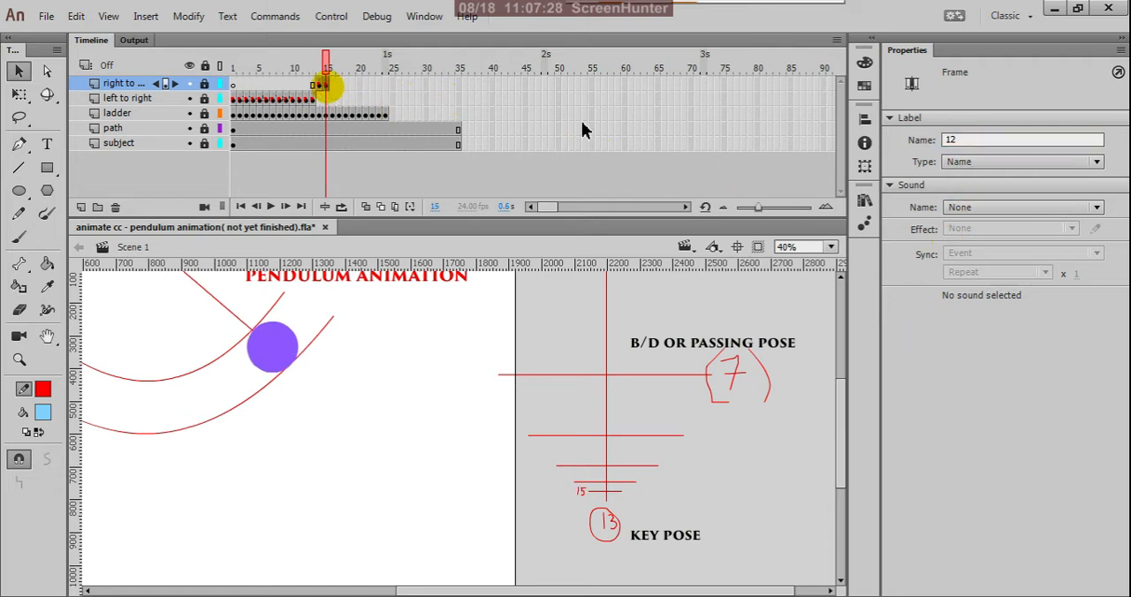
left_click(955, 140)
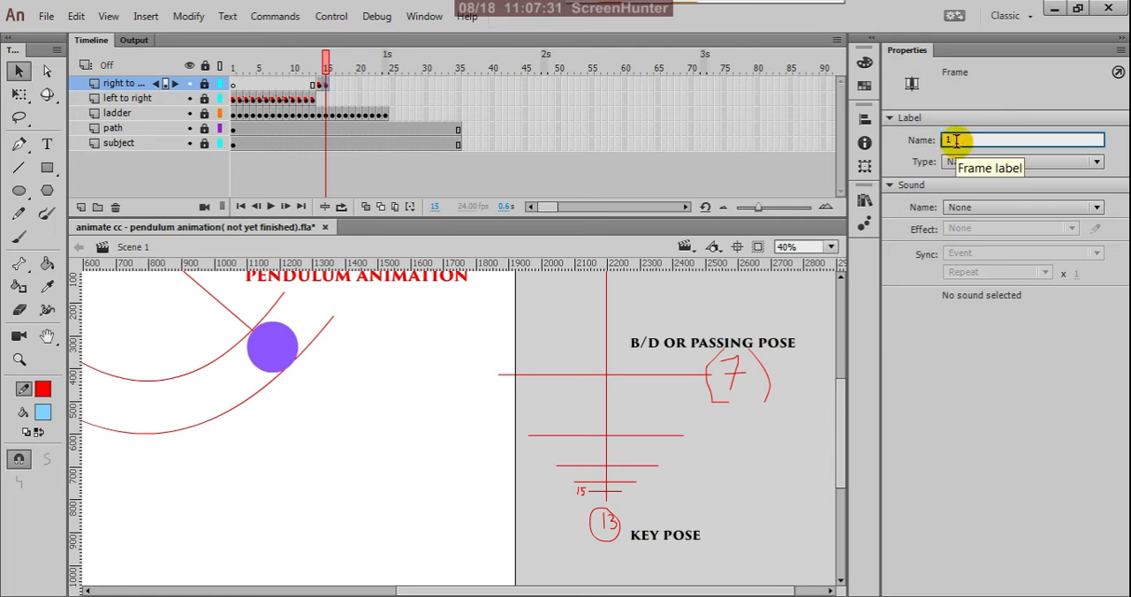
type("5")
left_click(974, 356)
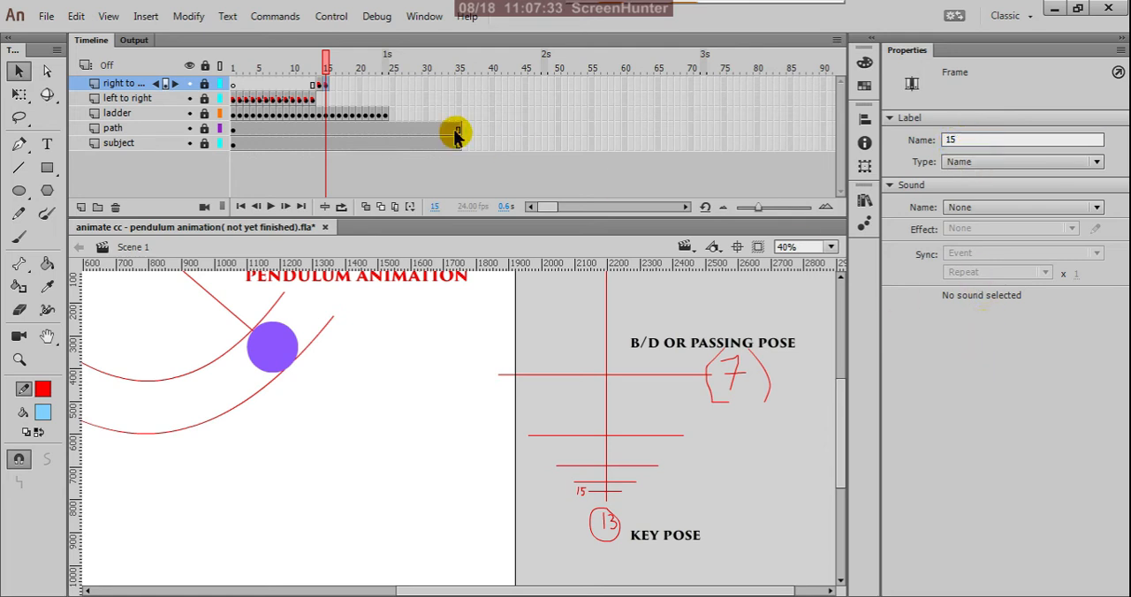
left_click(311, 97)
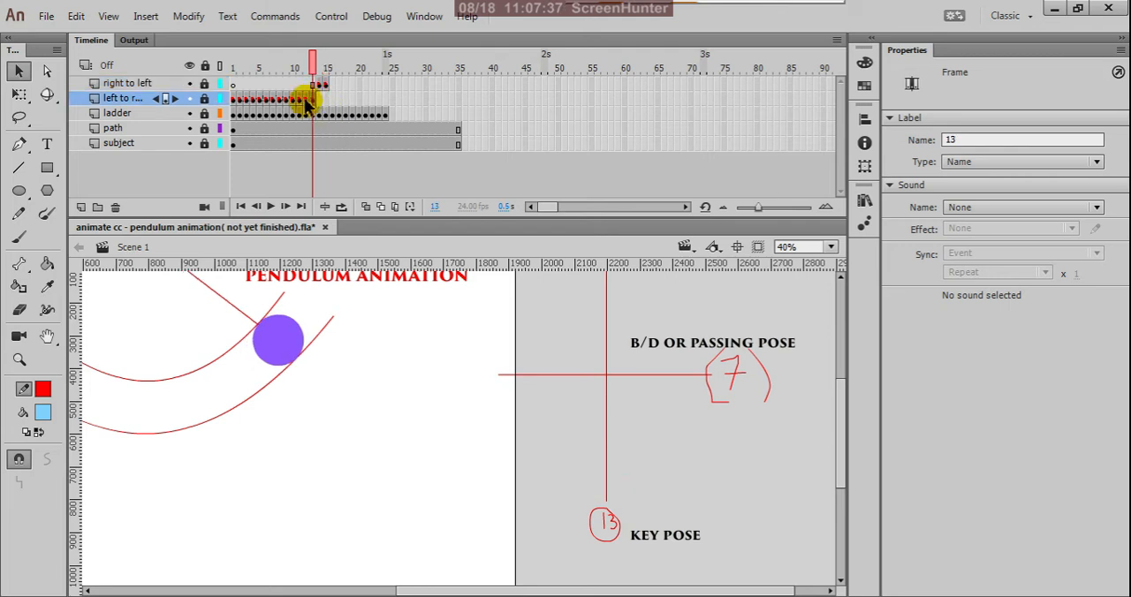
Copy frame 10 of the left to right layer and paste it into frame 16 of the right to left layer.
left_click(304, 99)
left_click(298, 99)
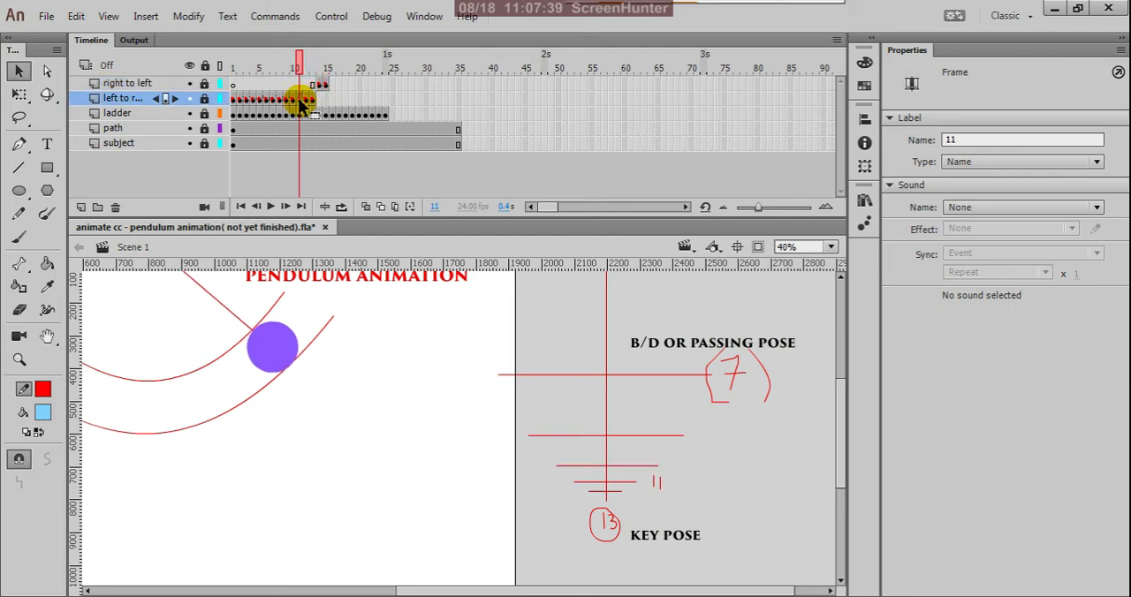
left_click(295, 101)
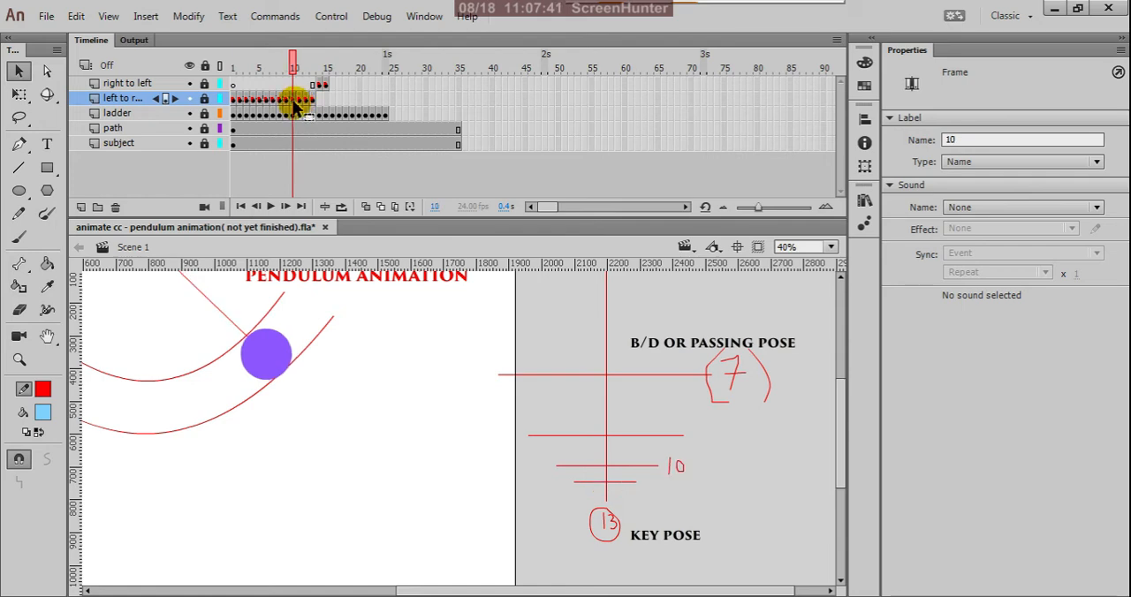
right_click(295, 103)
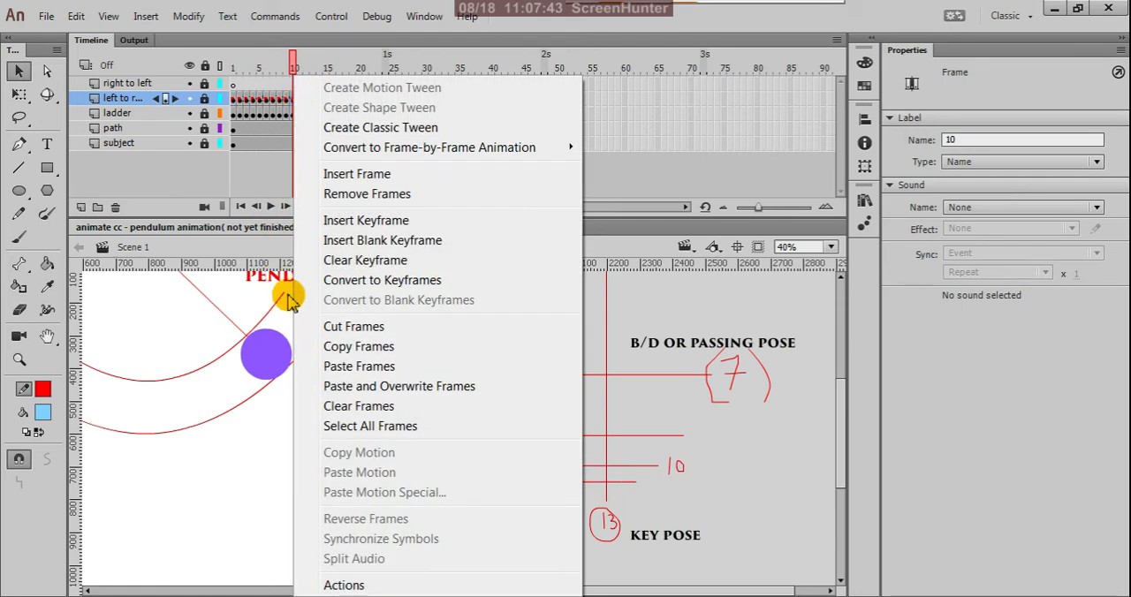
left_click(341, 346)
left_click(330, 85)
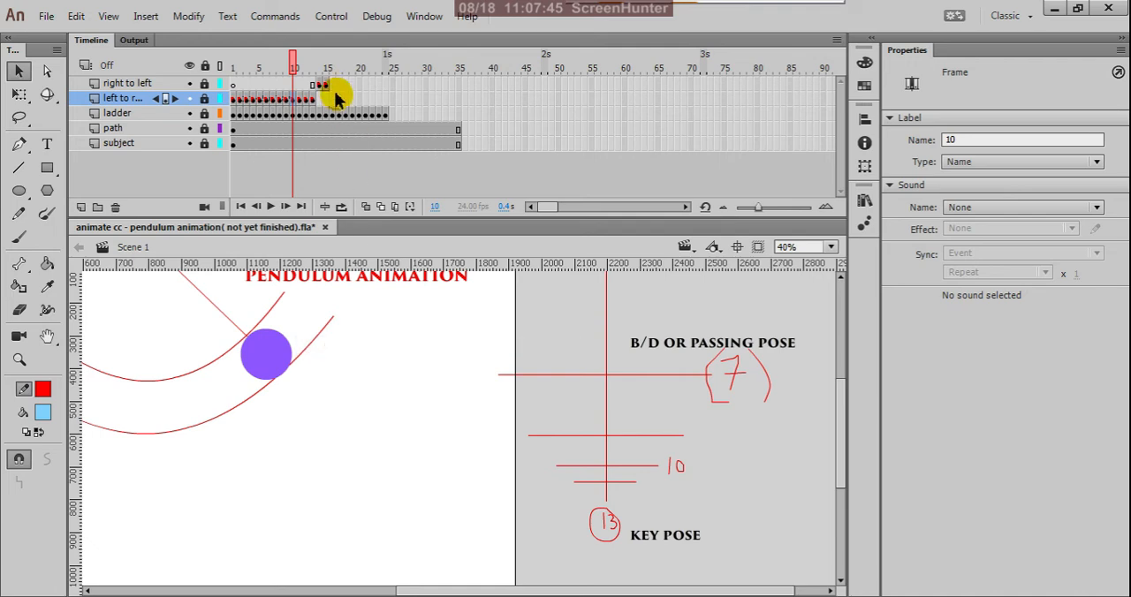
right_click(329, 86)
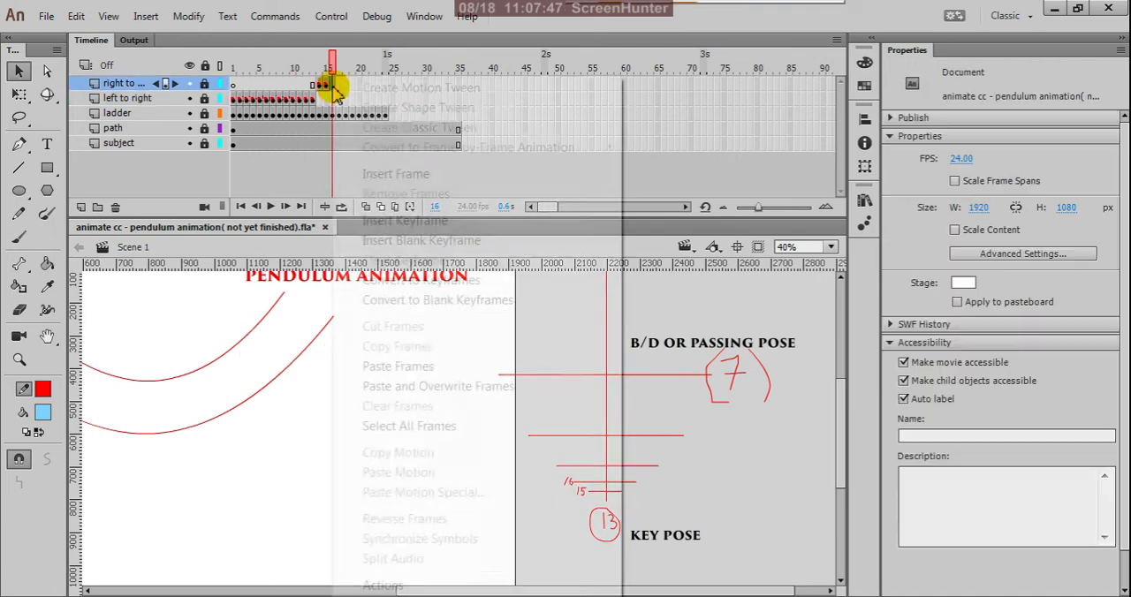
left_click(378, 366)
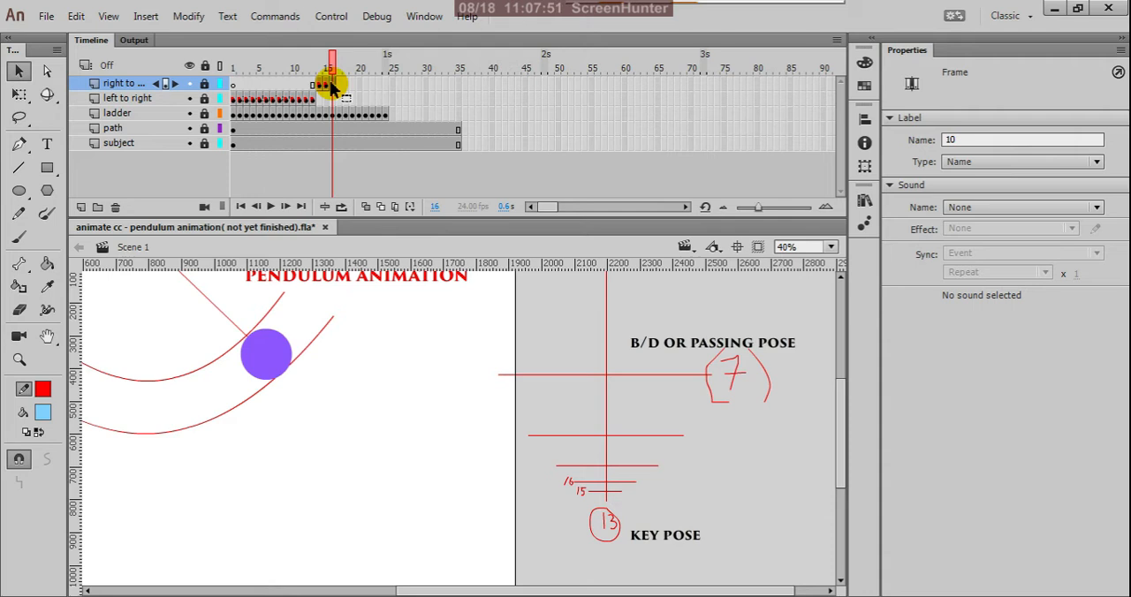
Set the frame label of frame 16 on the right to left layer to 16.
left_click(962, 141)
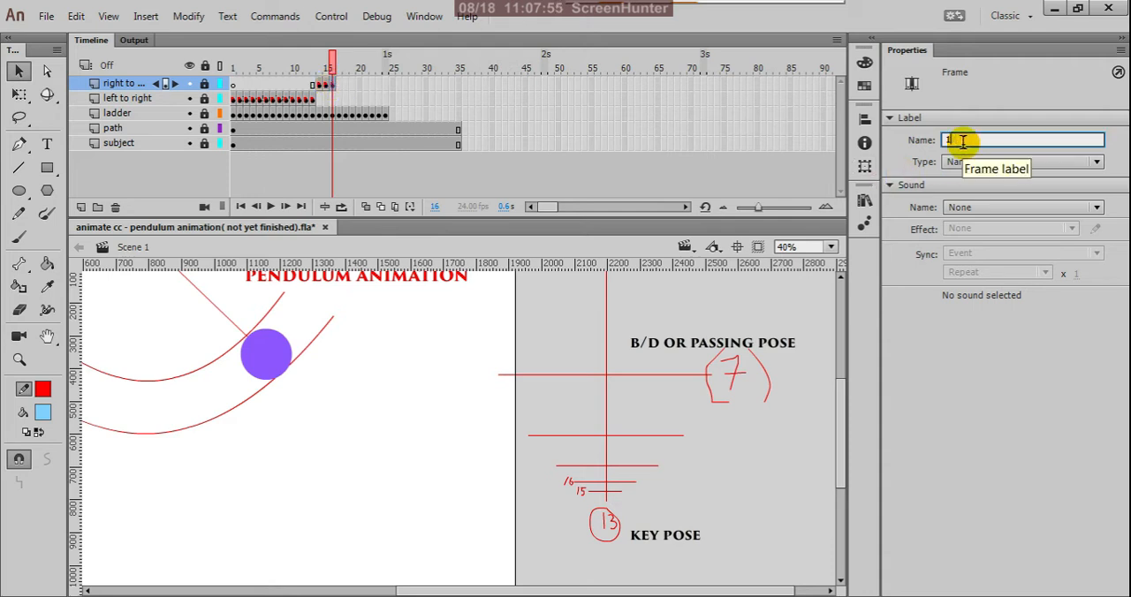
type("6")
key("Return")
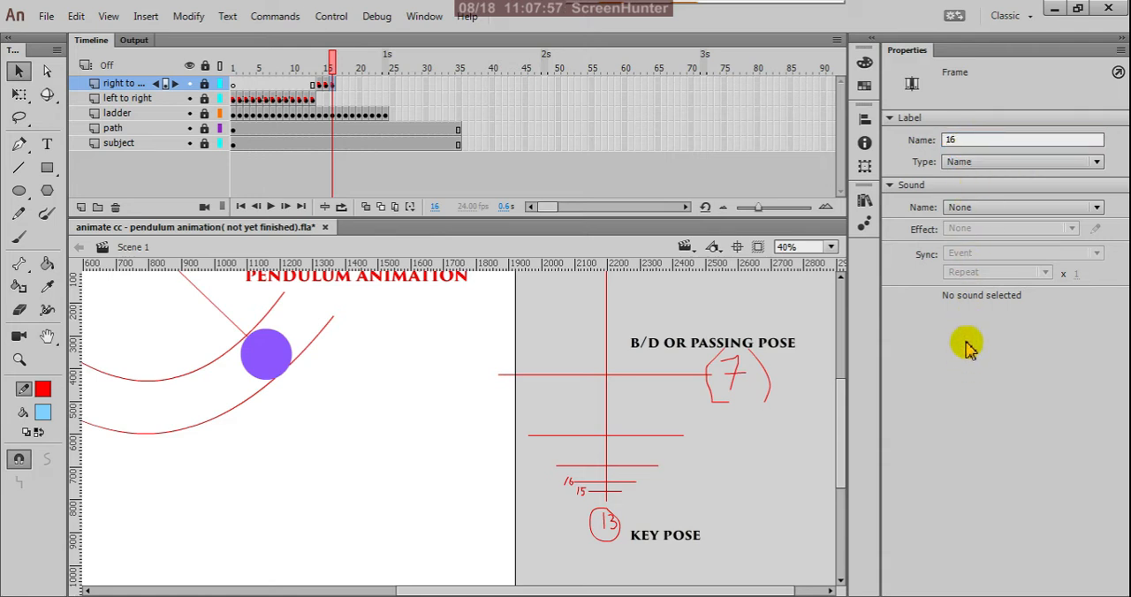
Copy frame 9 of the left to right layer and paste it into frame 17 of the right to left layer.
left_click(284, 103)
left_click(288, 100)
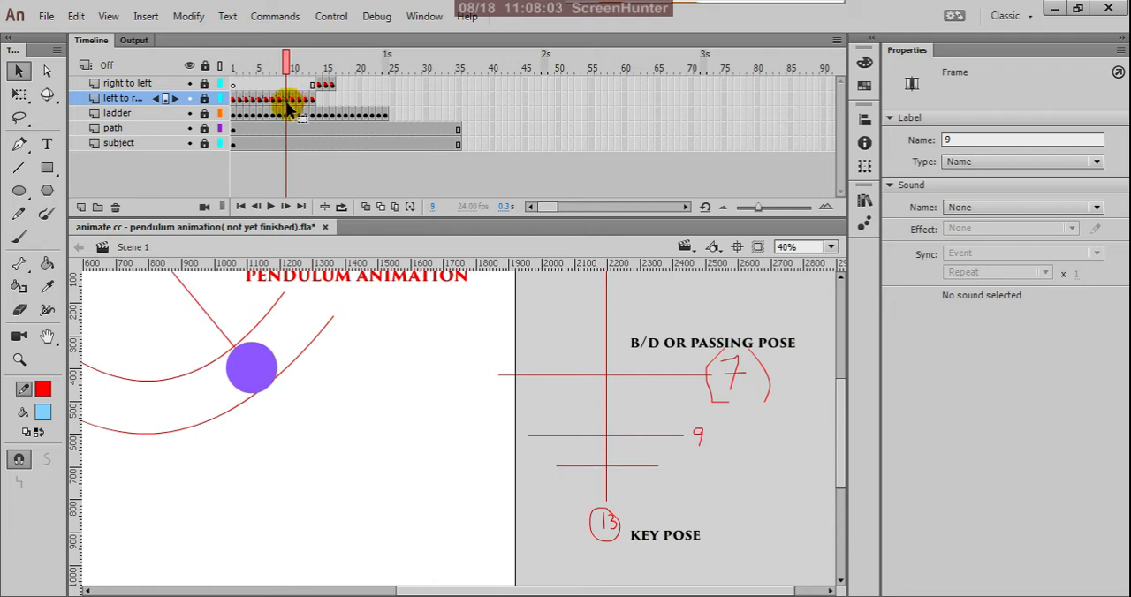
left_click(291, 102)
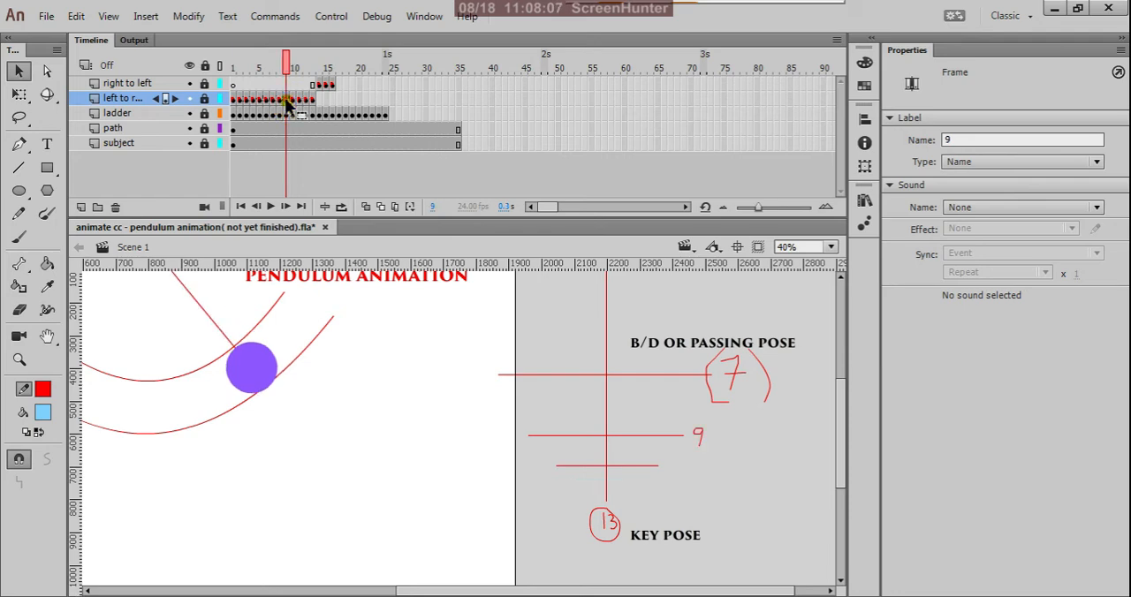
left_click(286, 100)
right_click(286, 104)
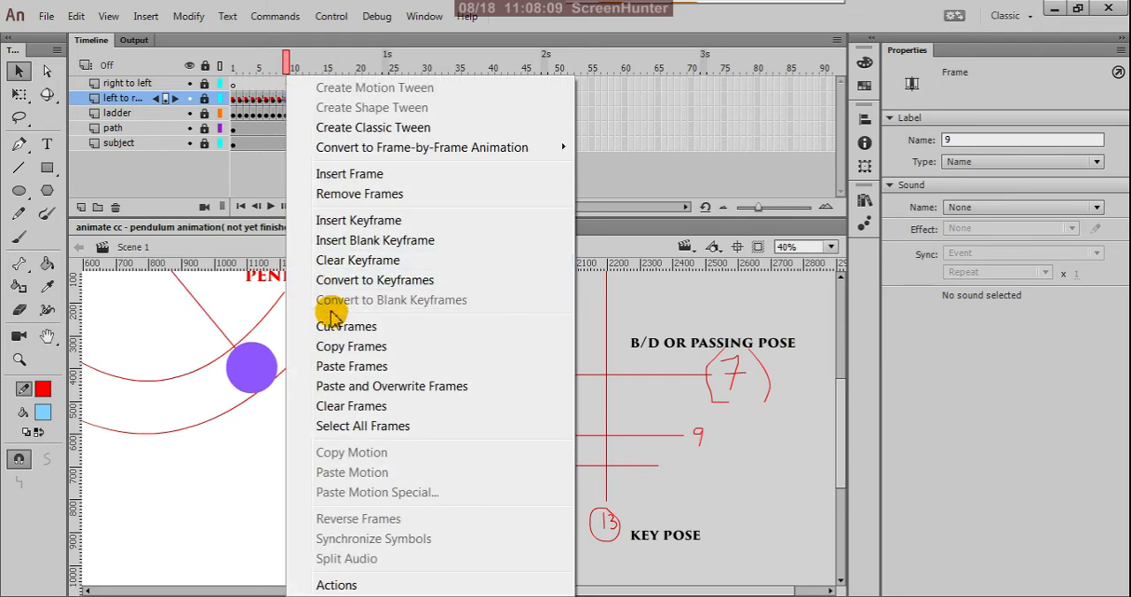
left_click(345, 346)
left_click(337, 86)
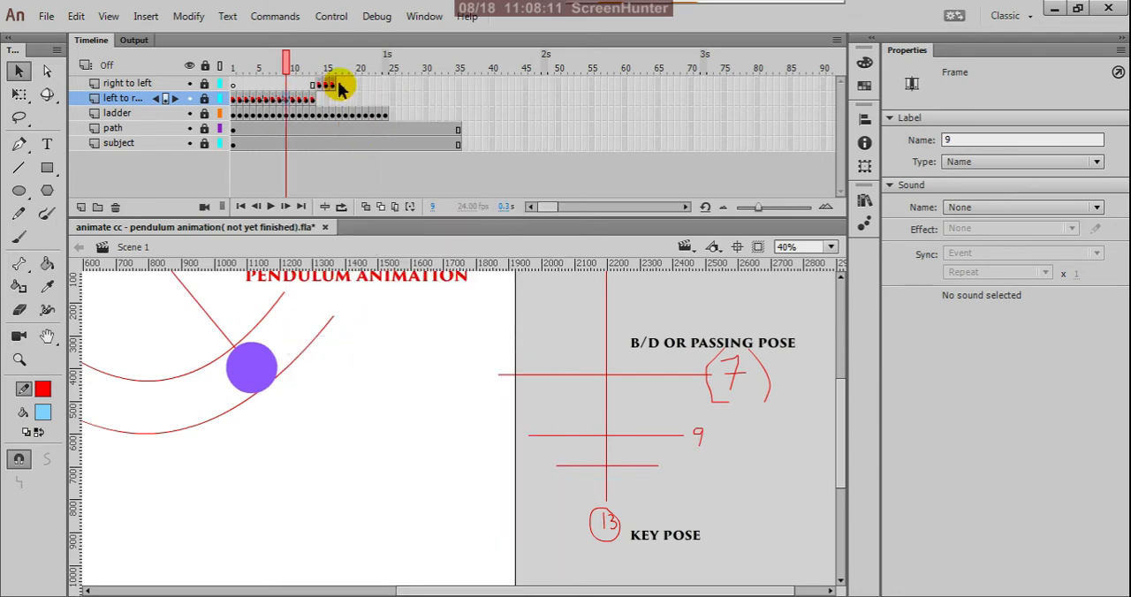
right_click(341, 86)
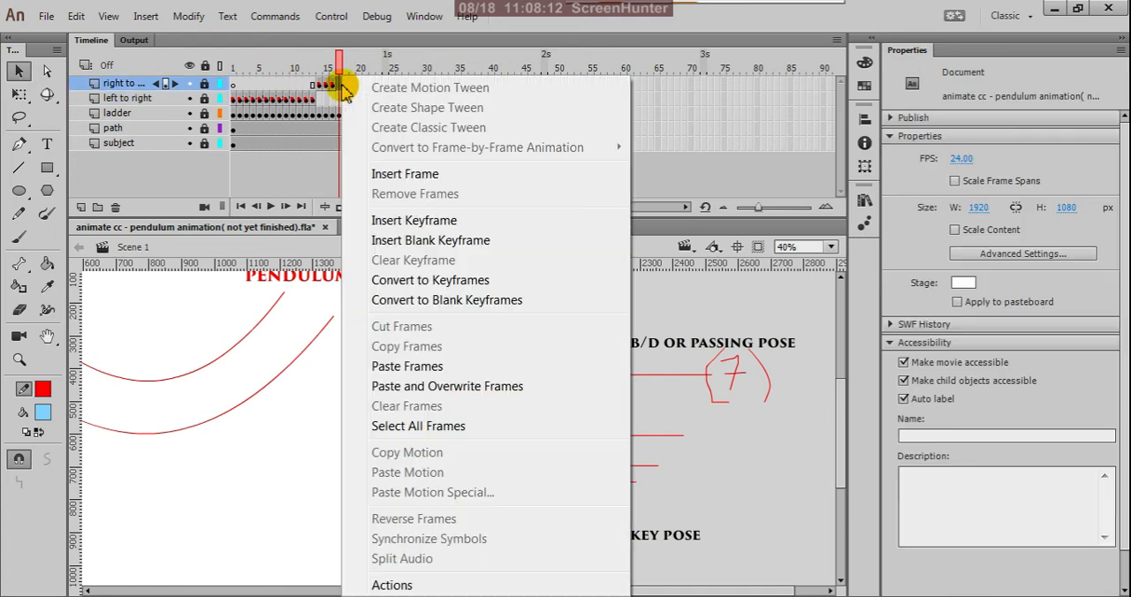
left_click(386, 367)
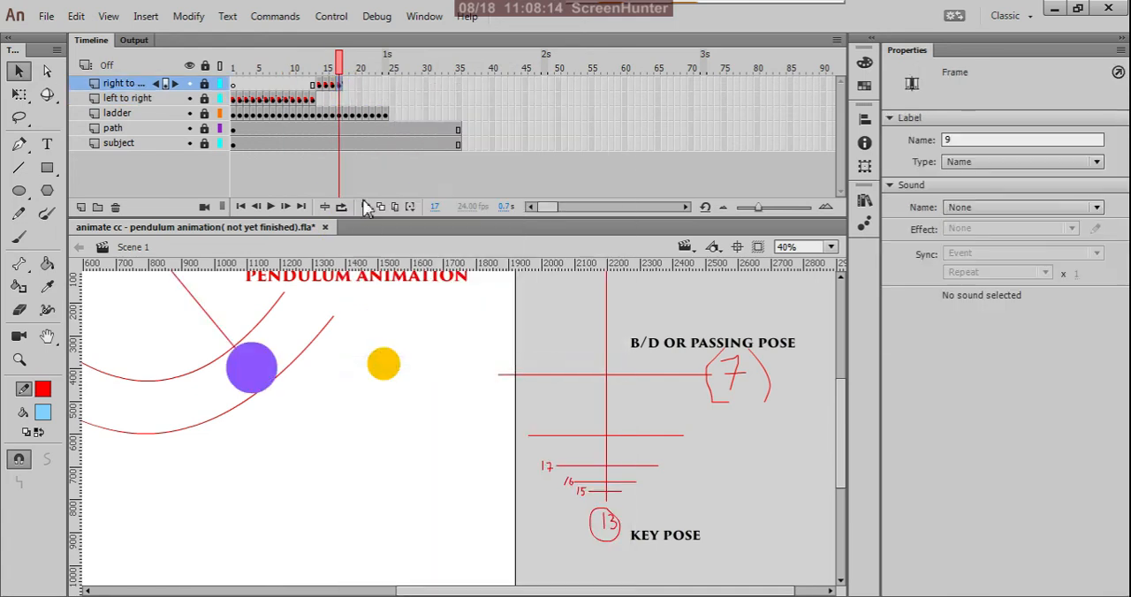
Set the frame label of frame 17 on the right to left layer to 17.
left_click(332, 85)
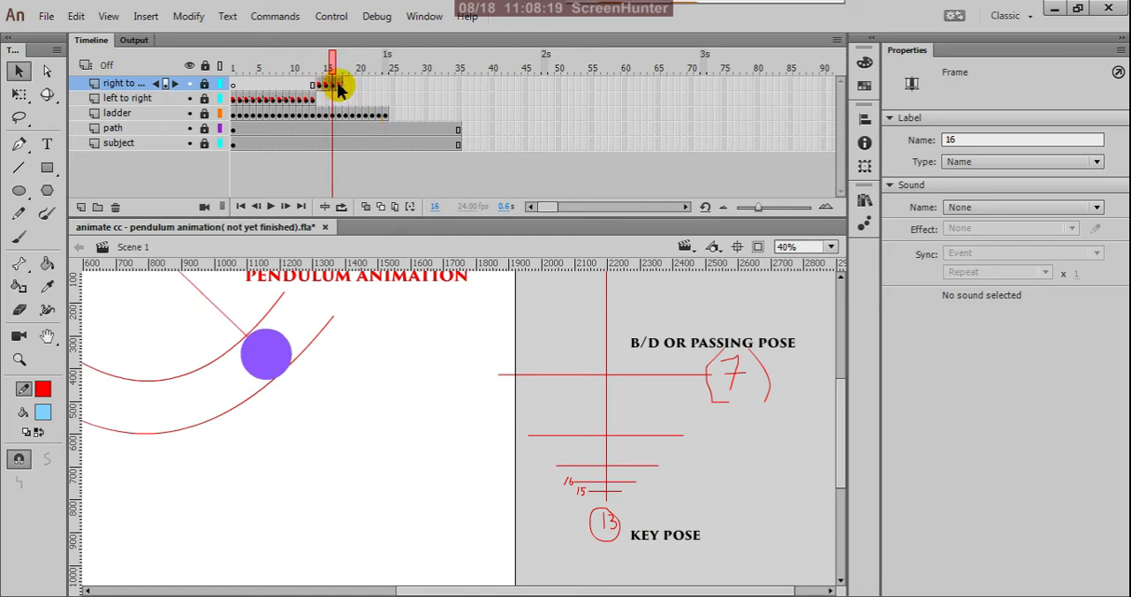
left_click(338, 85)
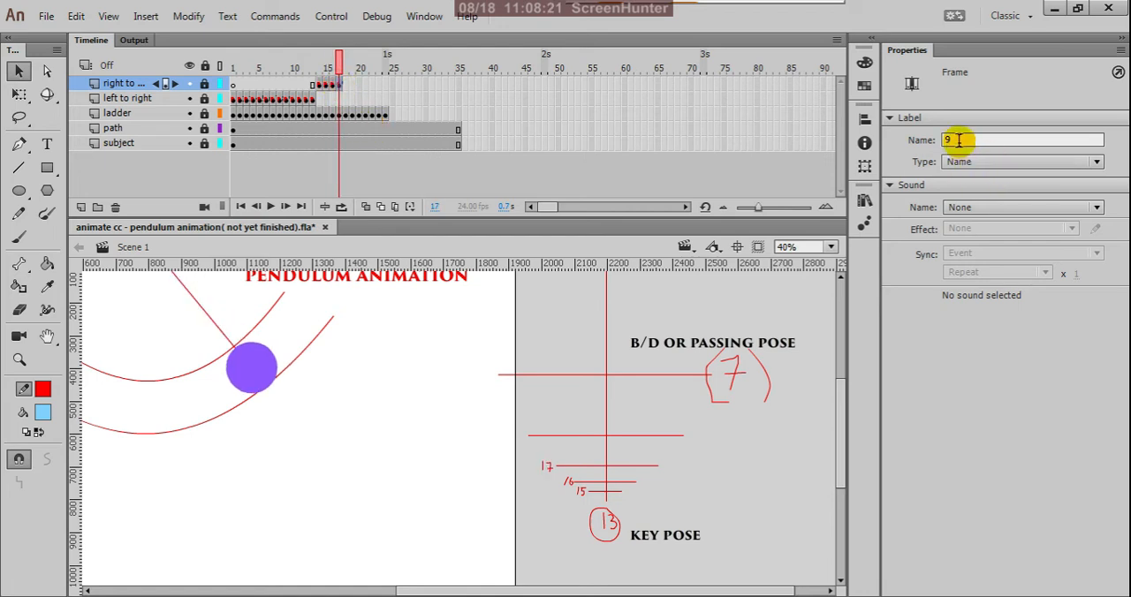
left_click_drag(959, 139, 924, 144)
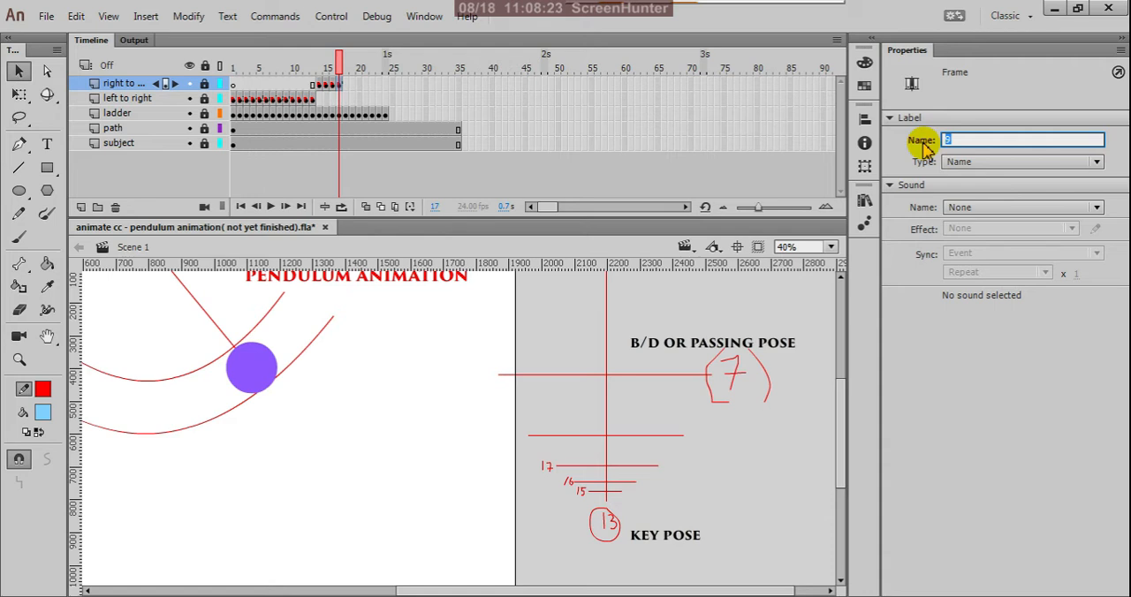
type("17")
left_click(948, 381)
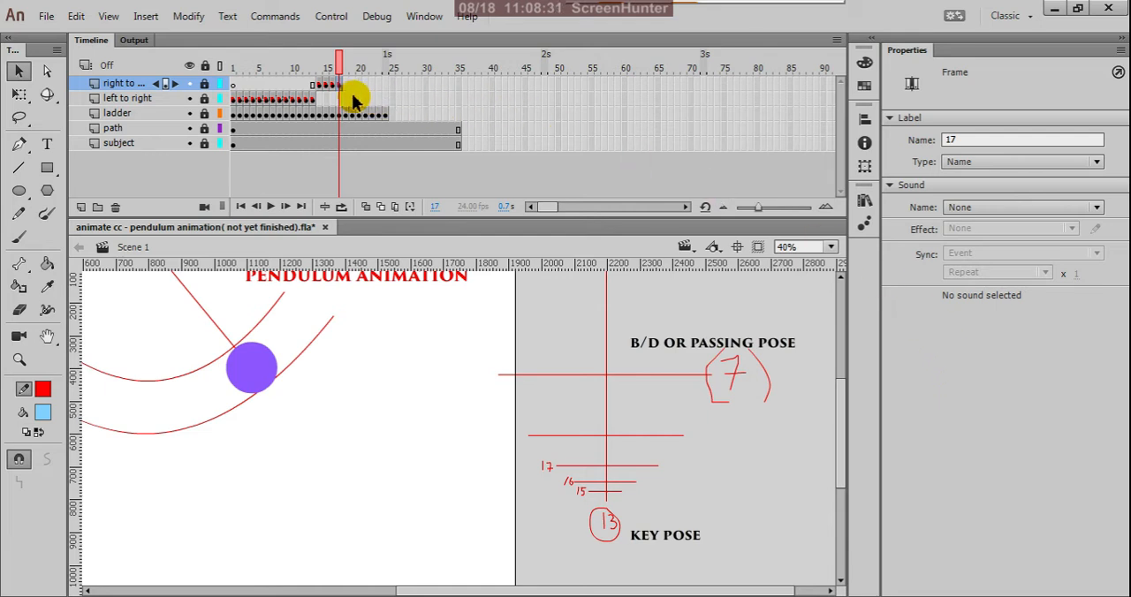
Copy frame 8 of the left to right layer and paste it into frame 18 of the right to left layer.
left_click(275, 101)
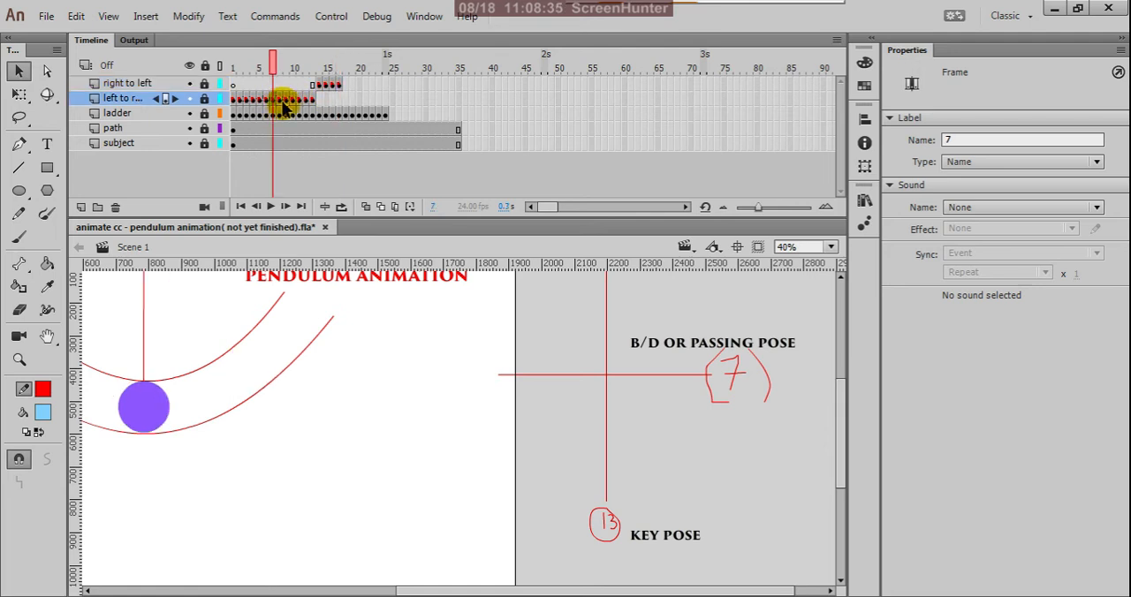
left_click(283, 103)
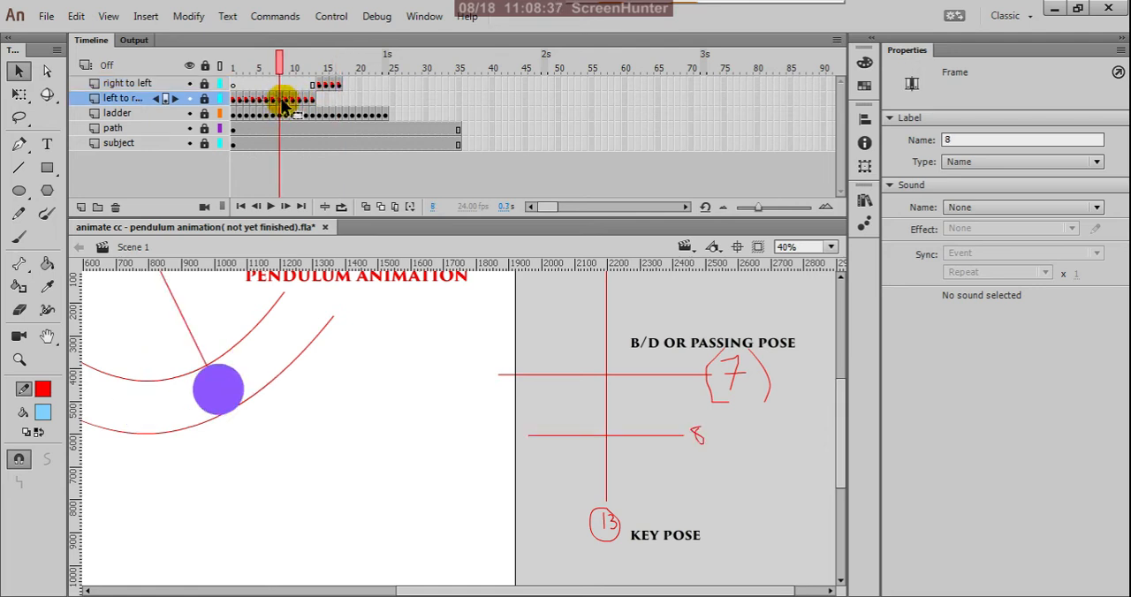
left_click(285, 103)
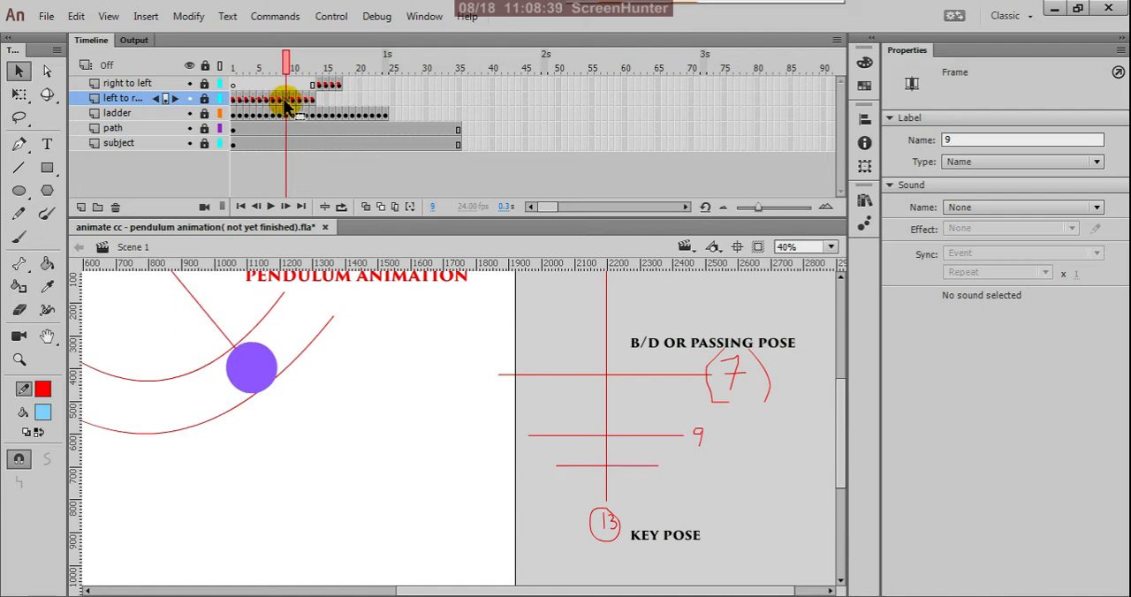
left_click(279, 103)
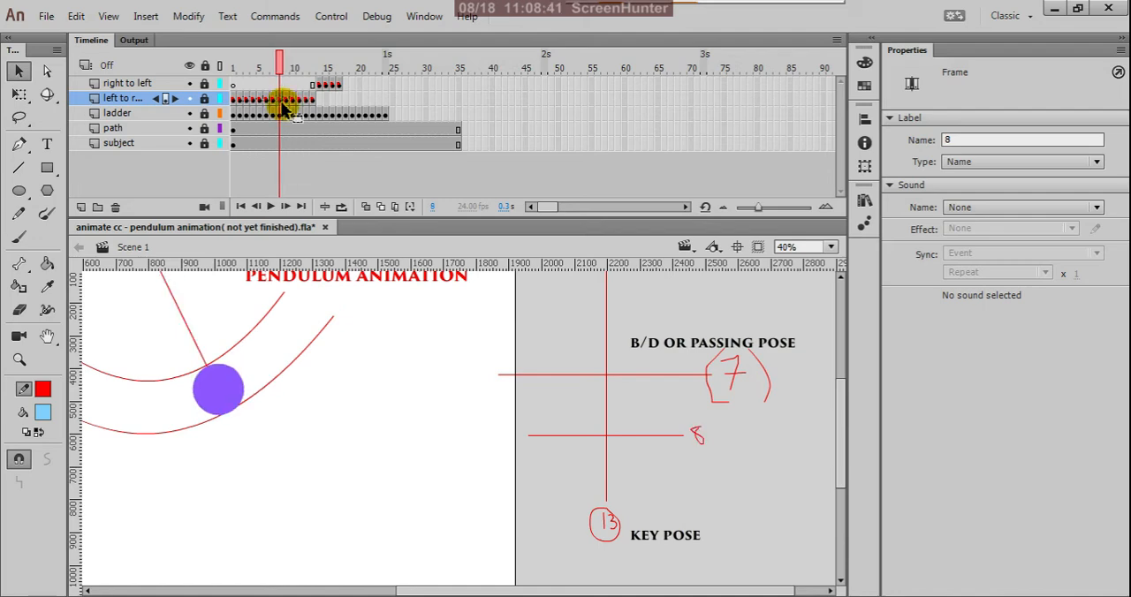
right_click(281, 100)
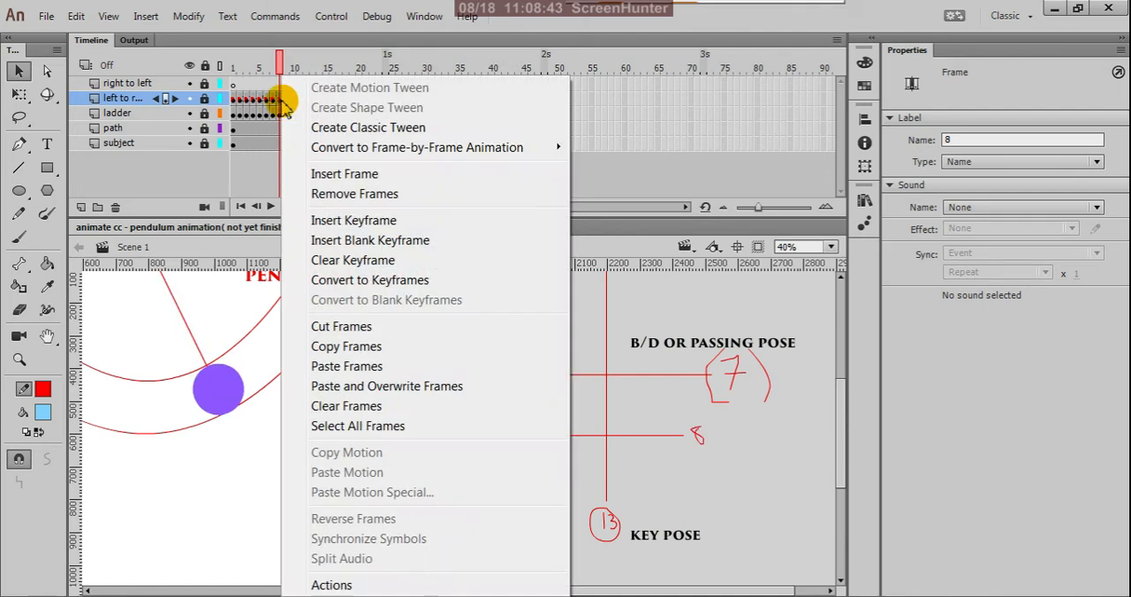
left_click(323, 348)
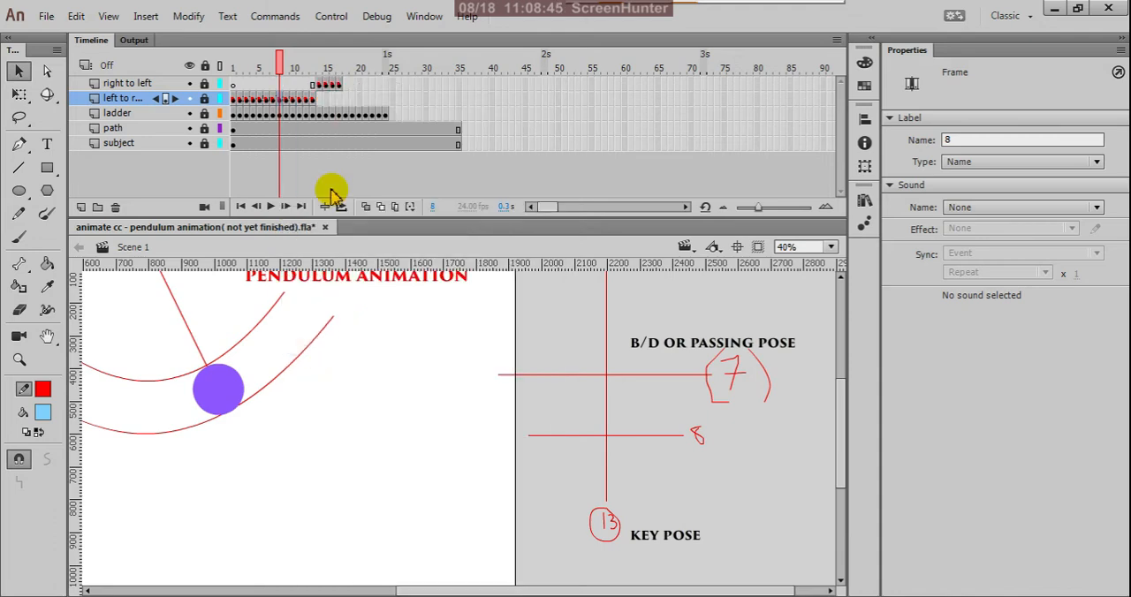
left_click(346, 86)
right_click(347, 81)
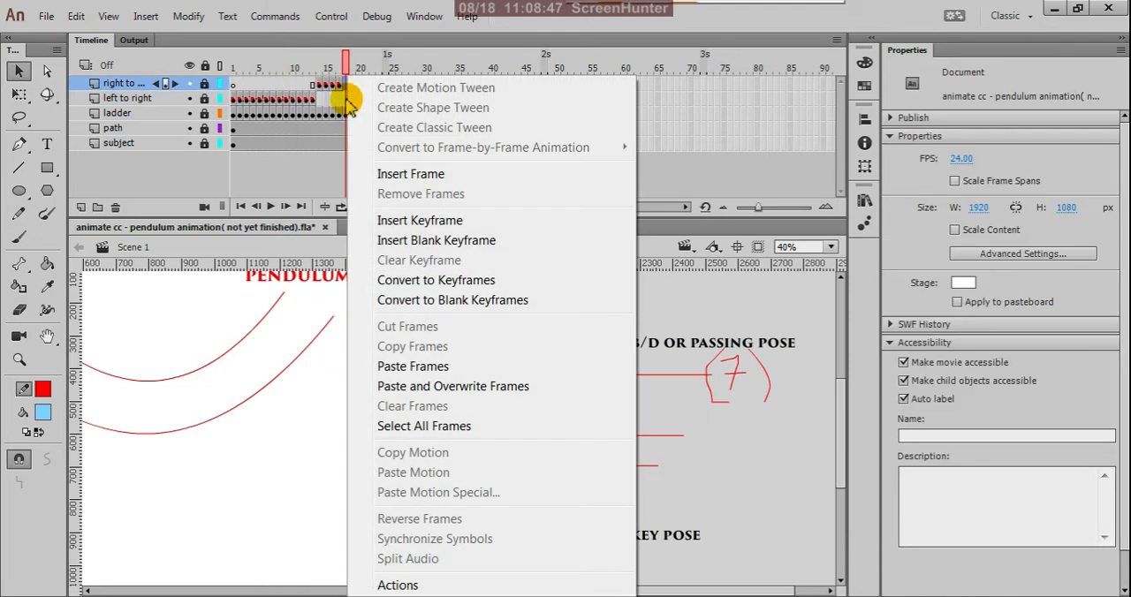
left_click(384, 367)
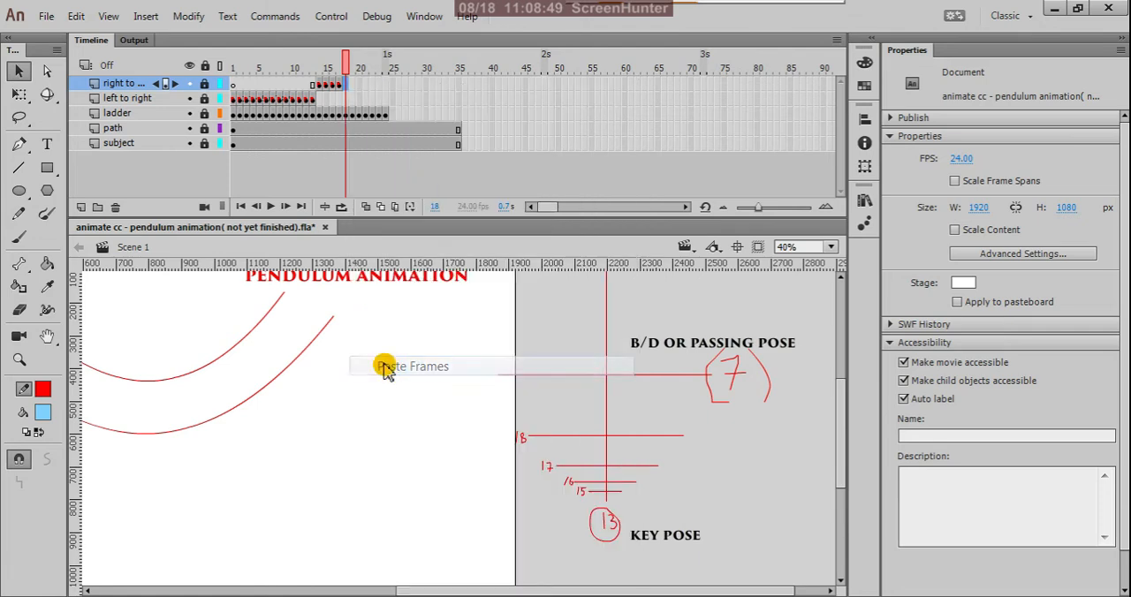
Set the frame label of frame 18 on the right to left layer to 18.
left_click(341, 90)
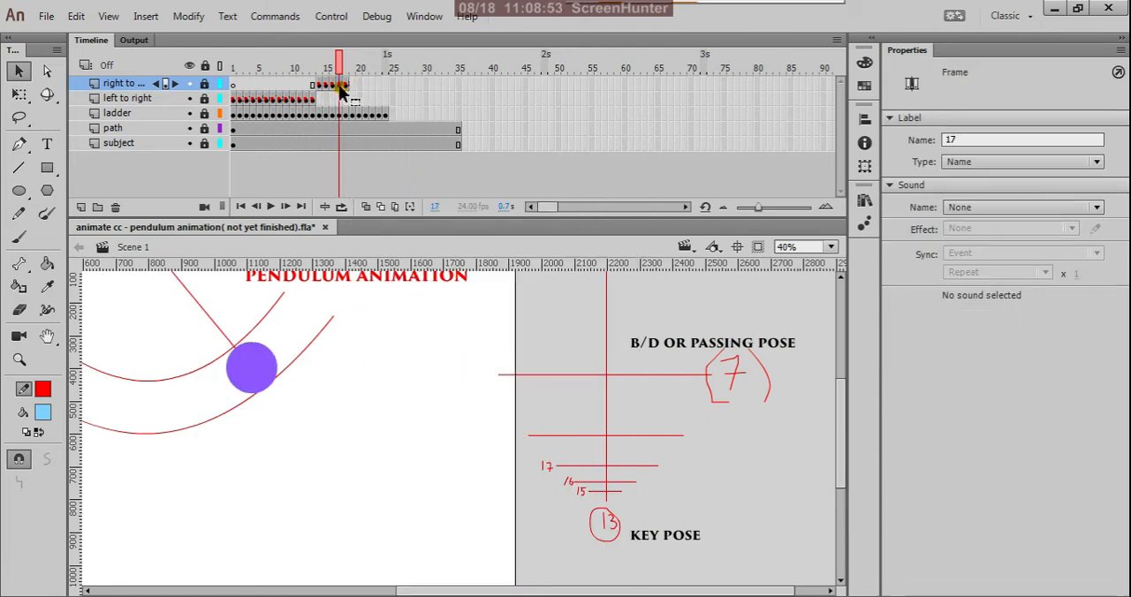
left_click(347, 91)
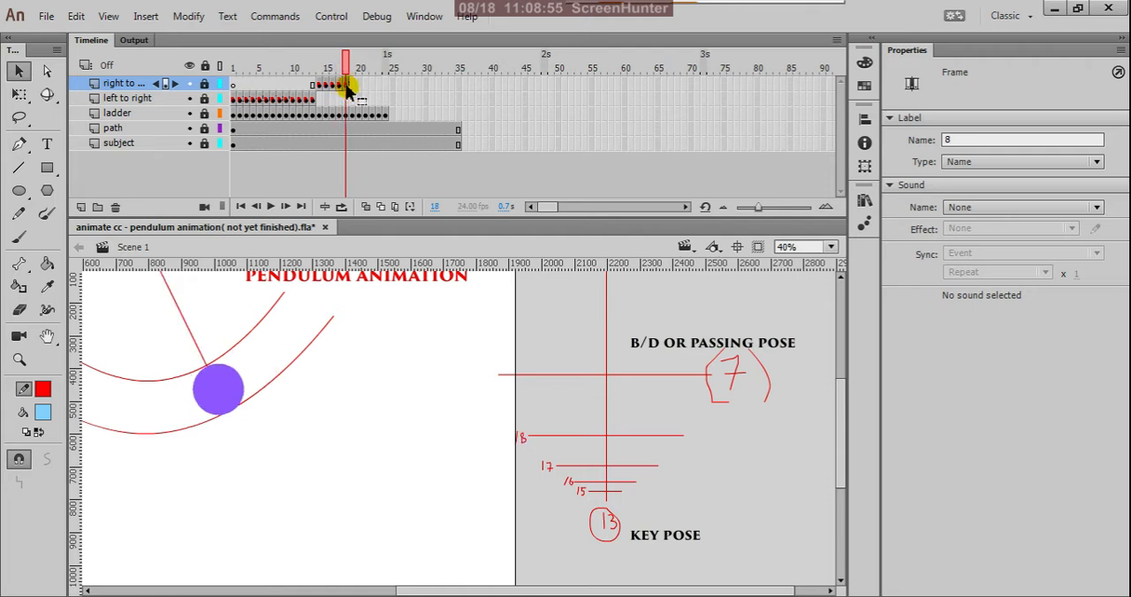
left_click(951, 141)
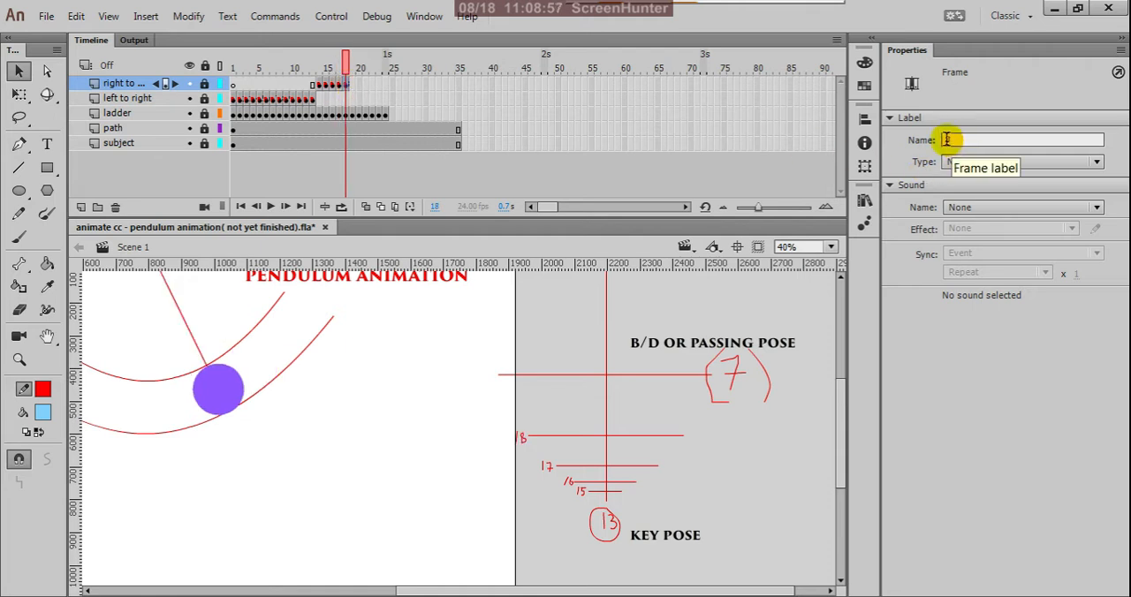
left_click(945, 139)
type("18")
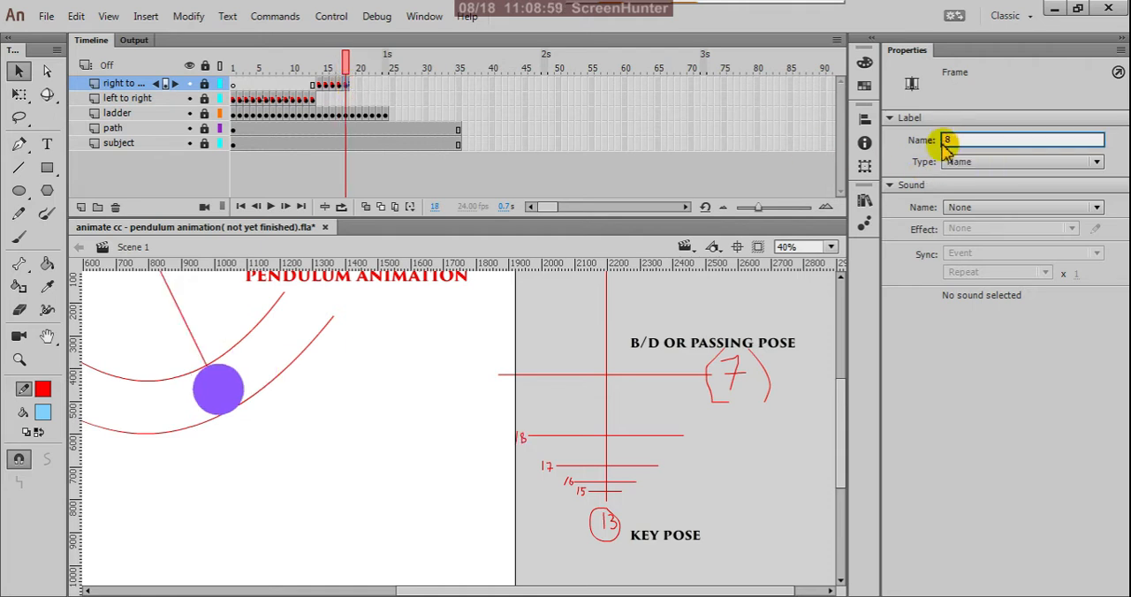
key("Return")
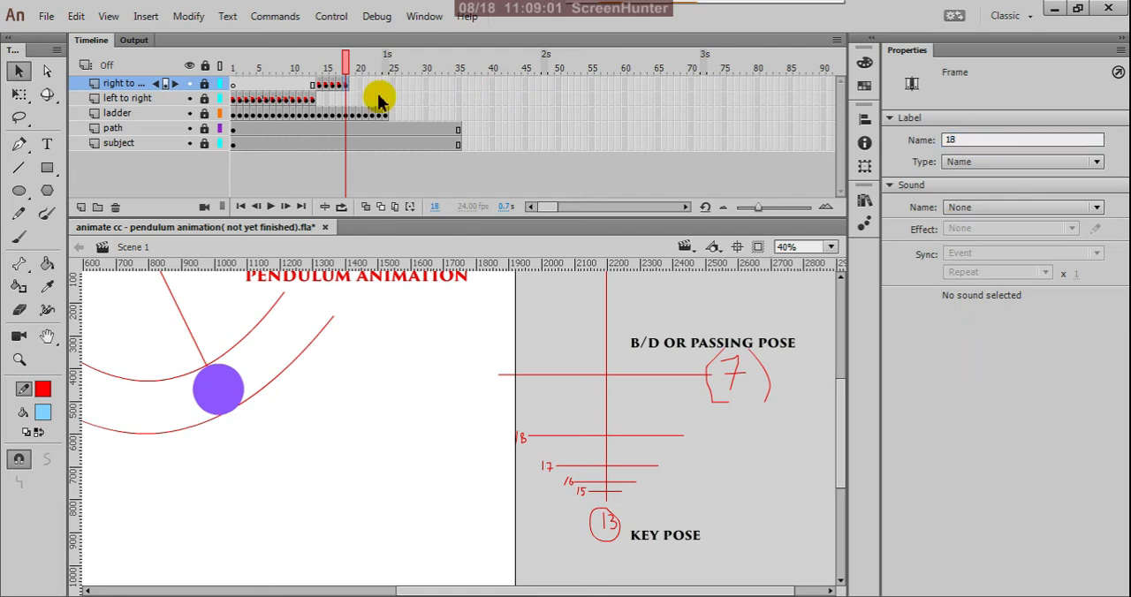
Copy frame 7 of the left to right layer and paste it into frame 19 of the right to left layer.
left_click(340, 89)
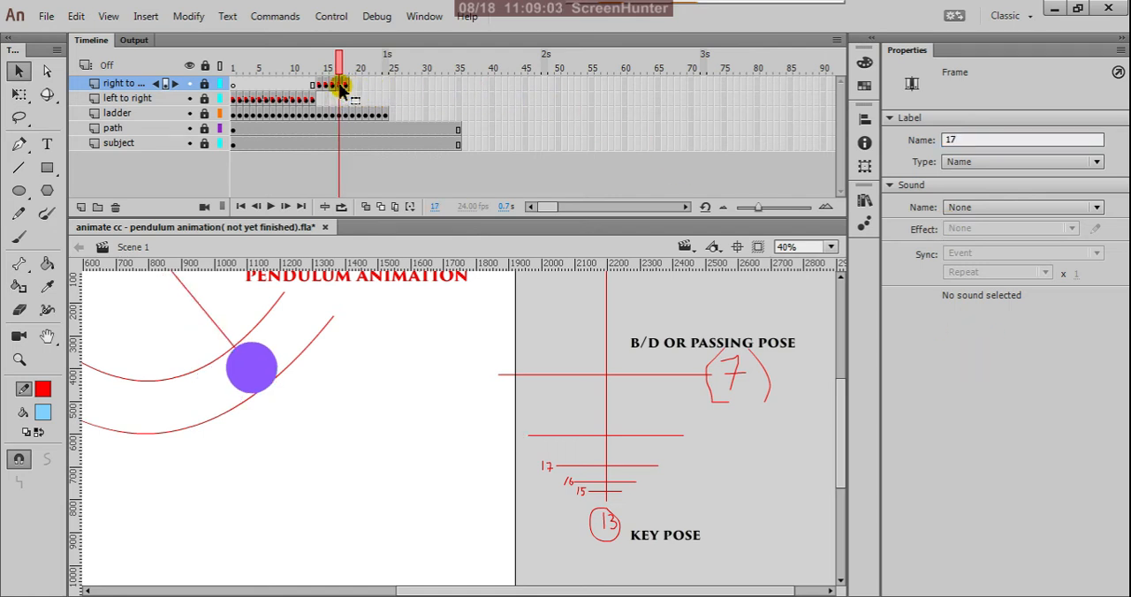
left_click(279, 99)
left_click_drag(277, 100, 264, 100)
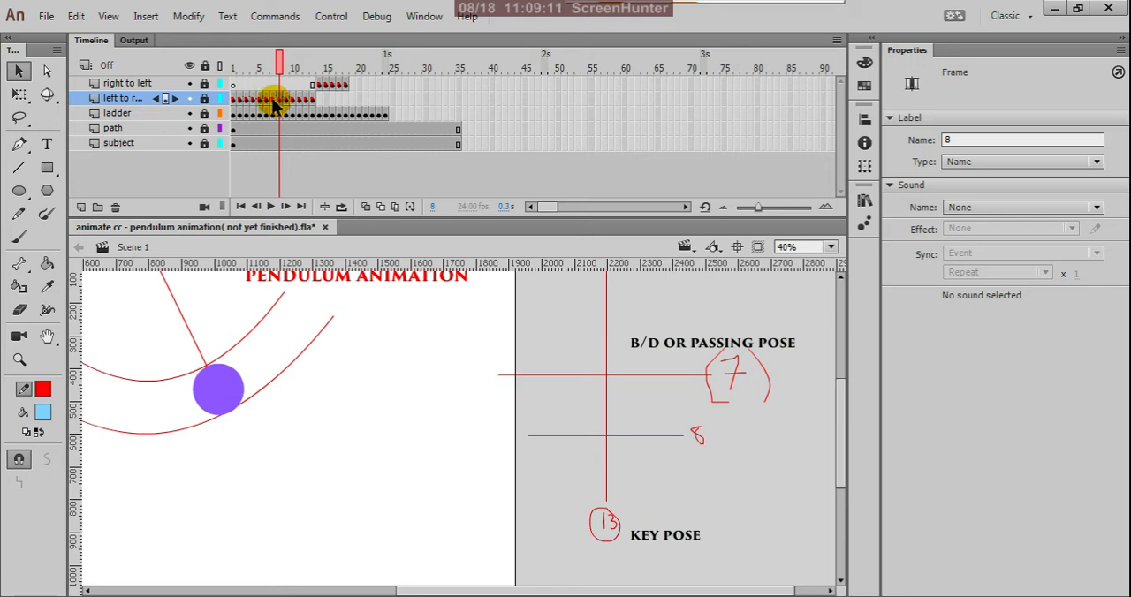
left_click(273, 100)
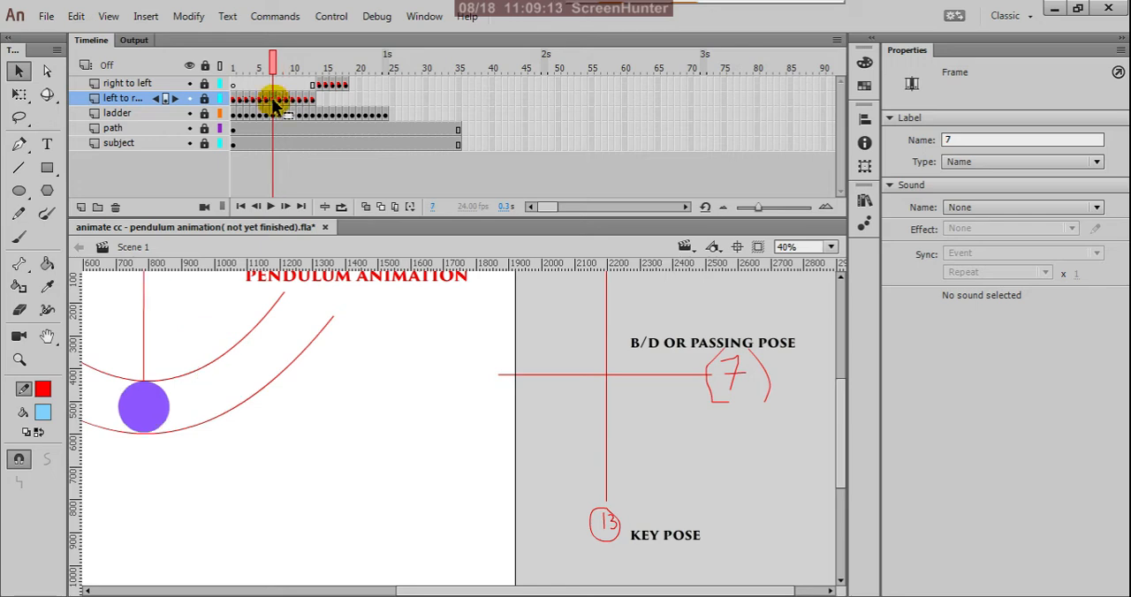
right_click(274, 101)
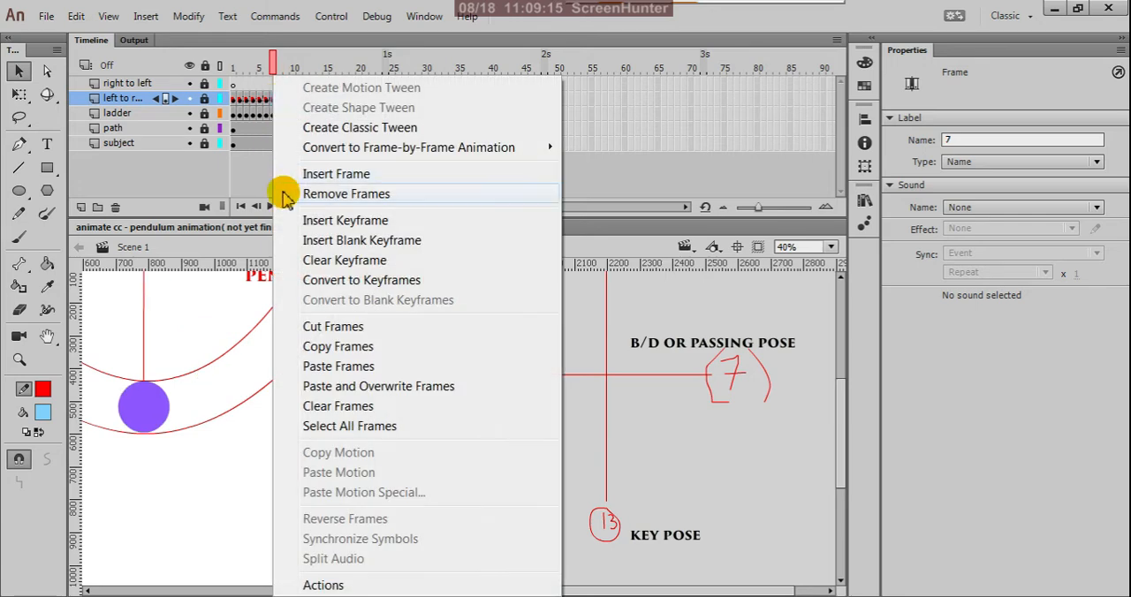
left_click(320, 348)
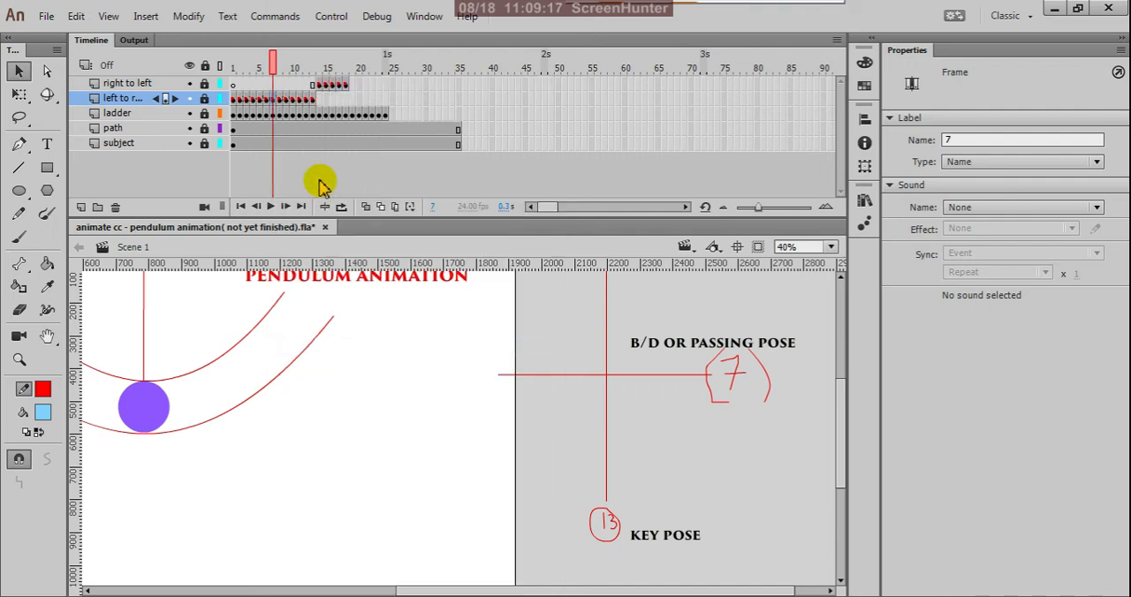
left_click(353, 85)
right_click(351, 84)
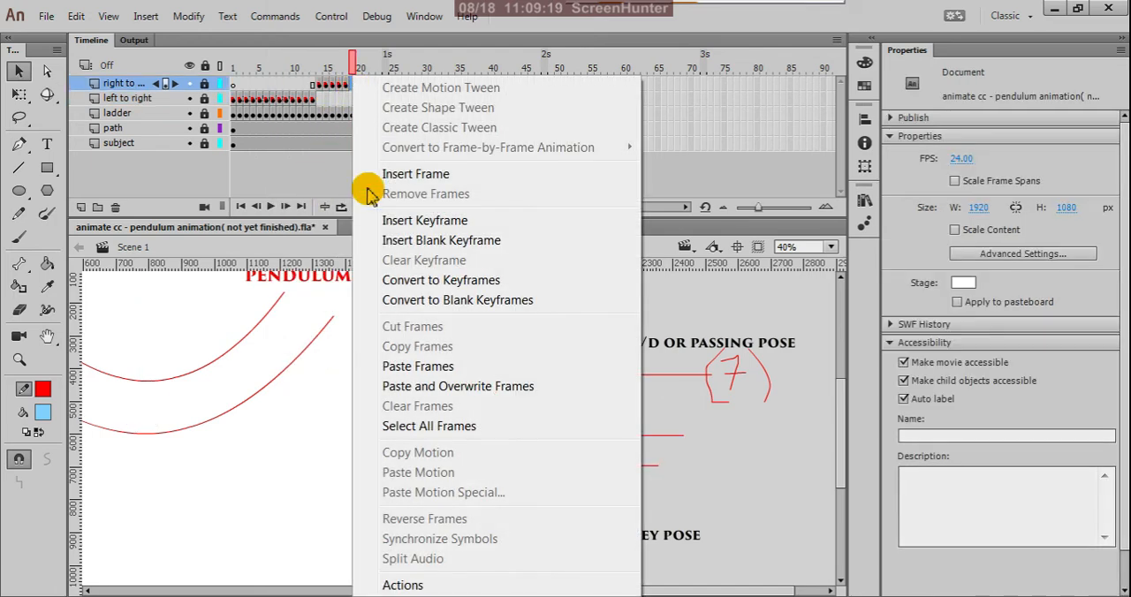
left_click(395, 366)
Set the frame label of frame 19 on the right to left layer to 19.
left_click(353, 86)
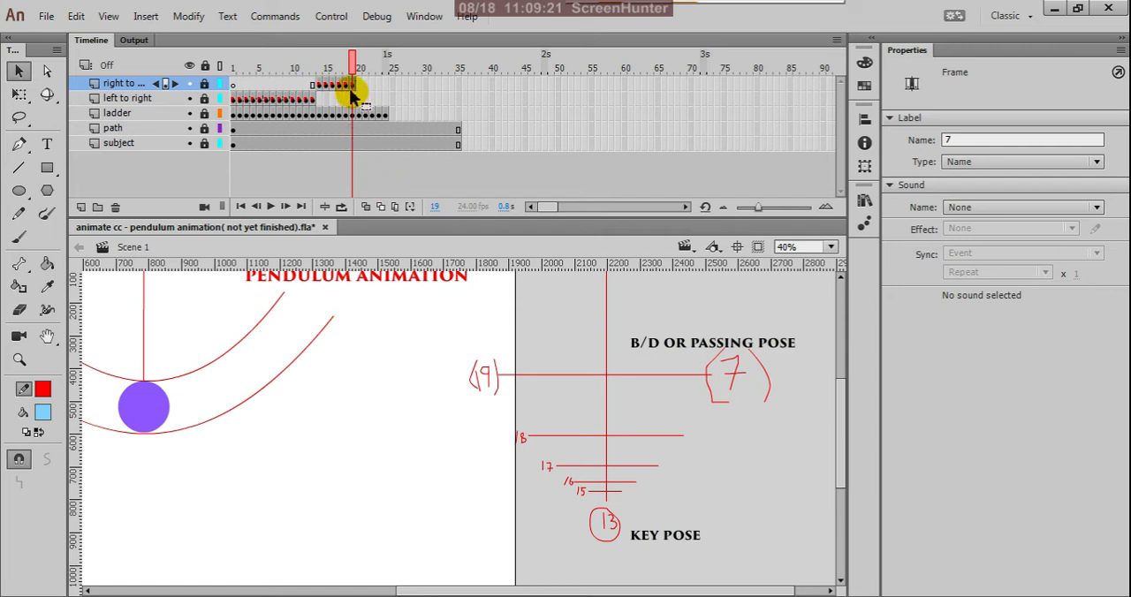
double_click(956, 138)
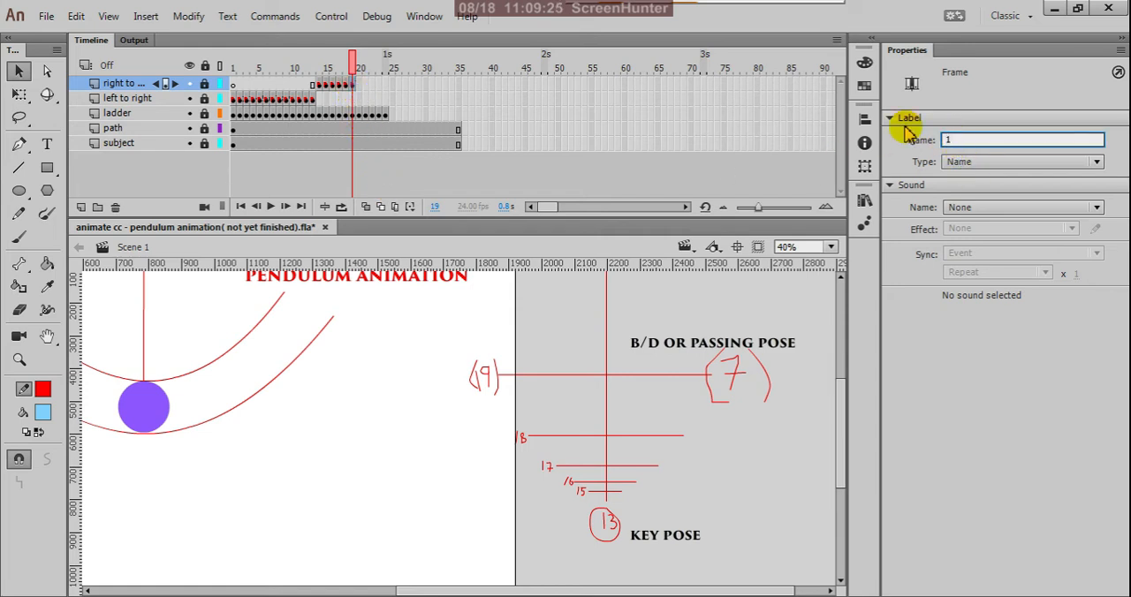
type("19")
key("Return")
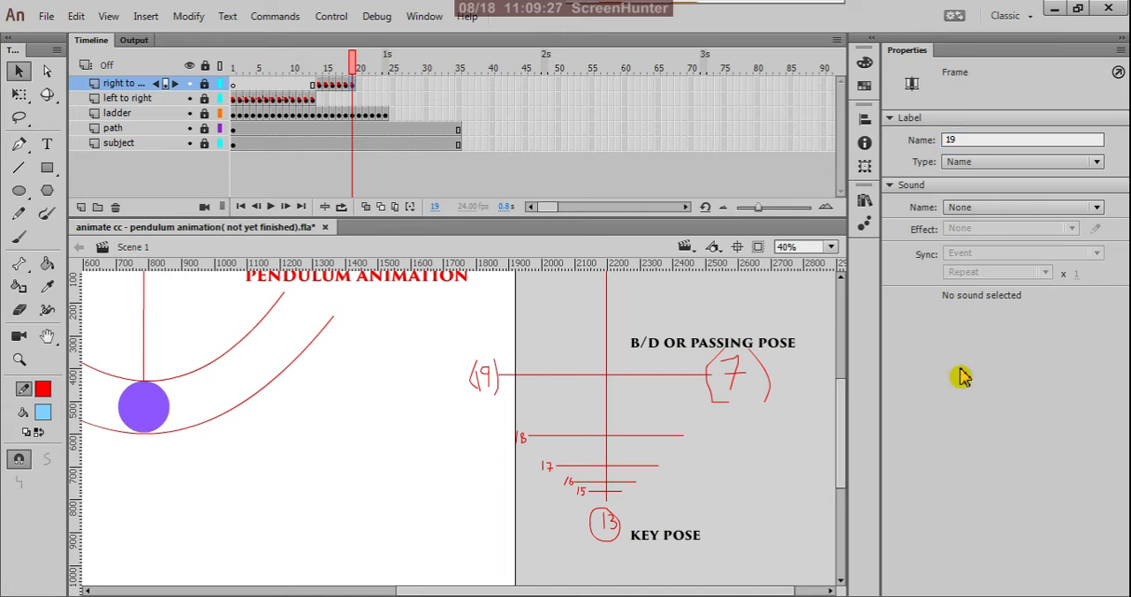
Copy frame 6 of the left to right layer and paste it into frame 20 of the right to left layer.
key("ctrl+minus")
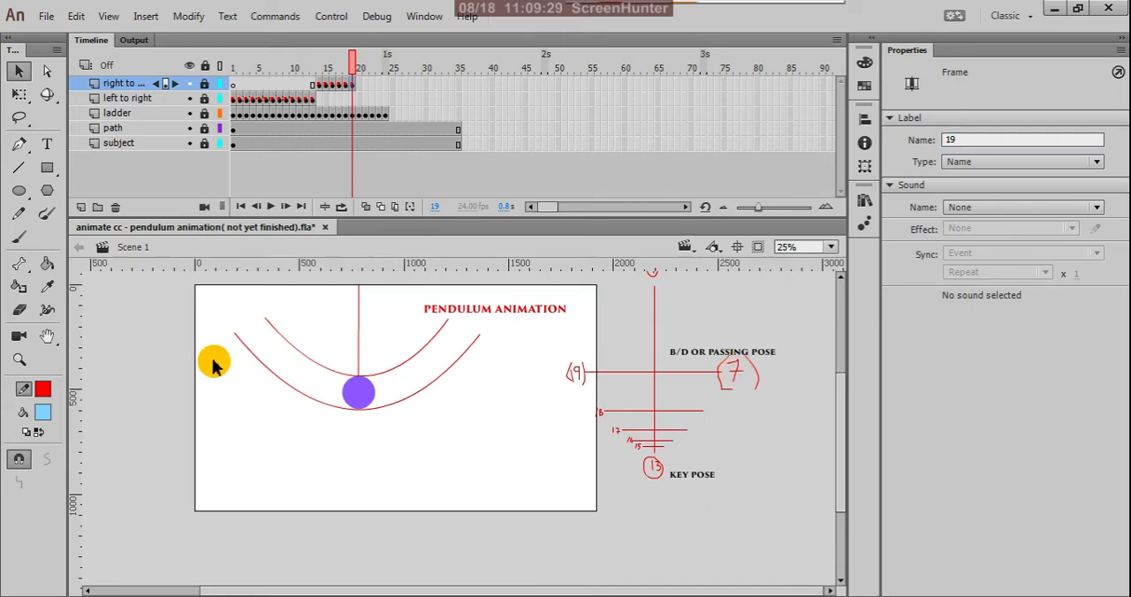
scroll(270, 336, "up", 2)
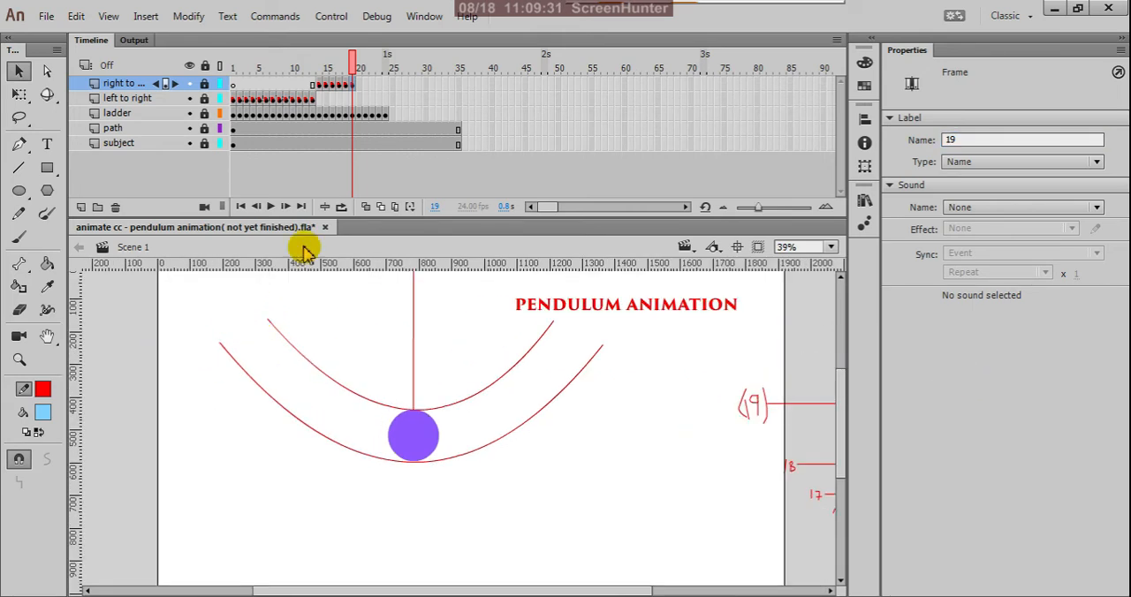
left_click_drag(351, 62, 367, 135)
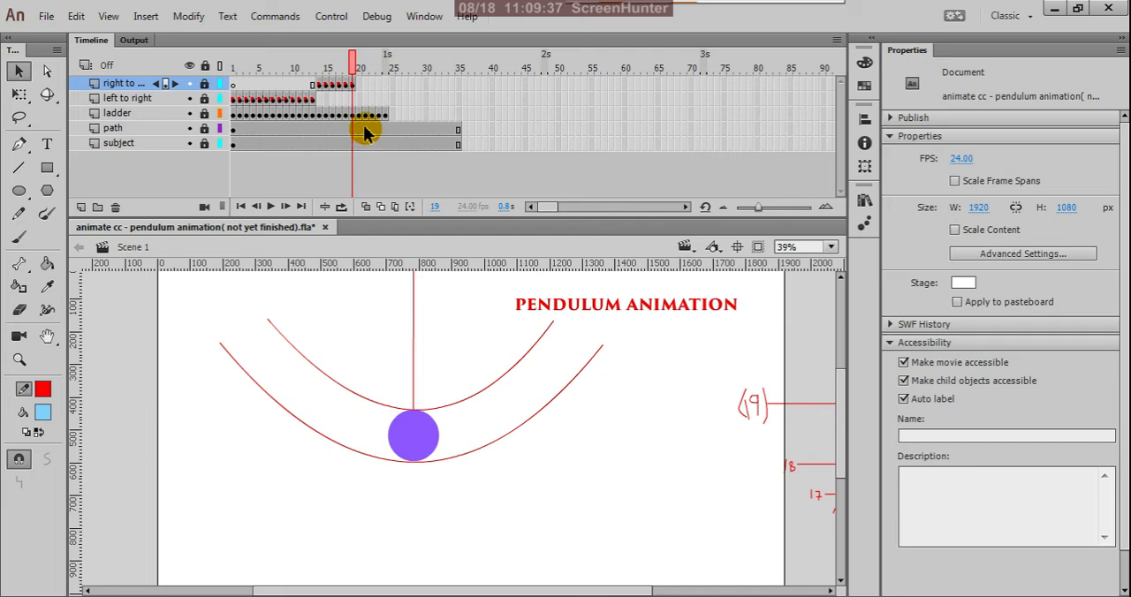
left_click(268, 100)
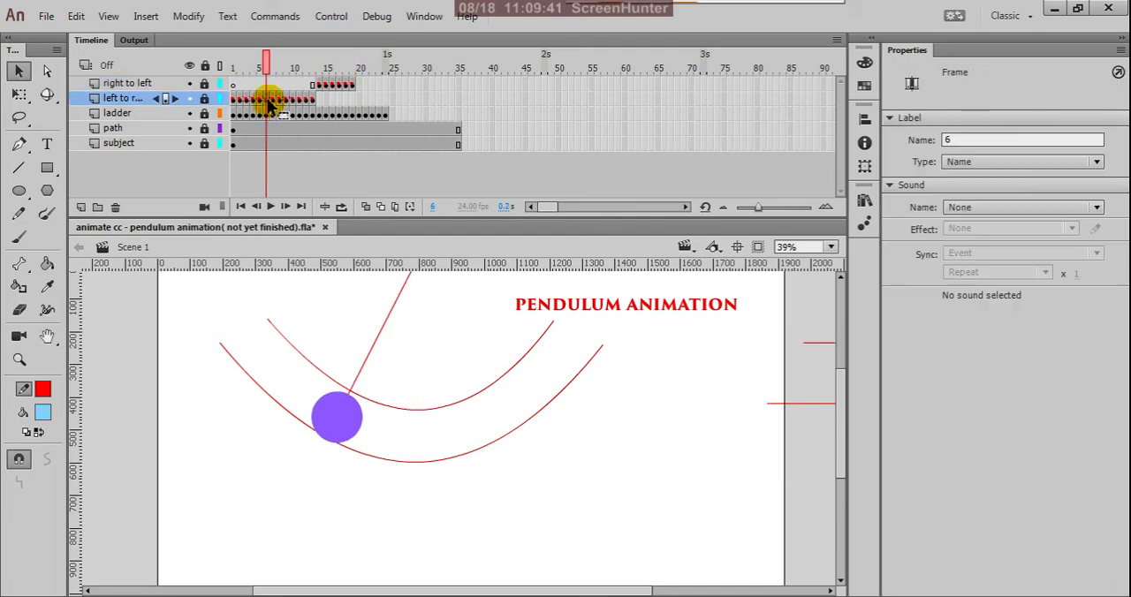
right_click(267, 100)
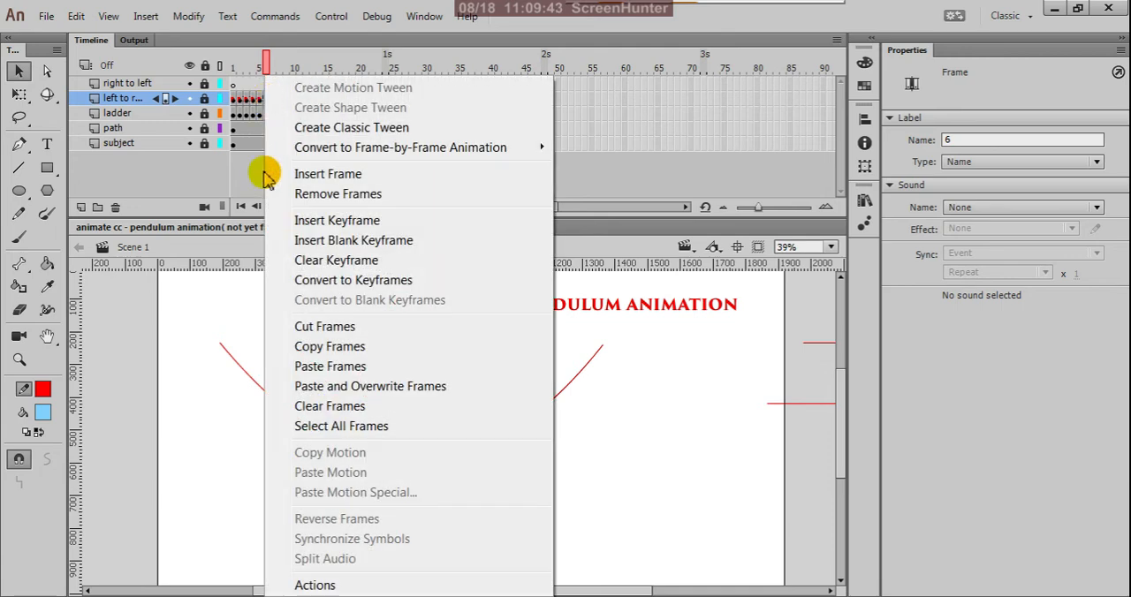
left_click(308, 351)
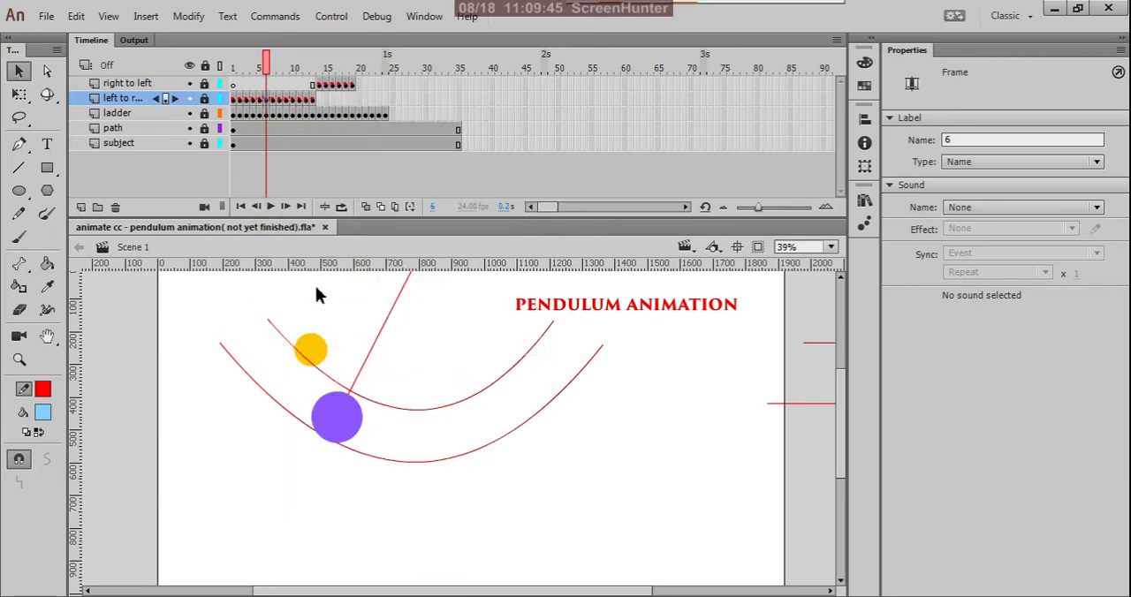
left_click(361, 84)
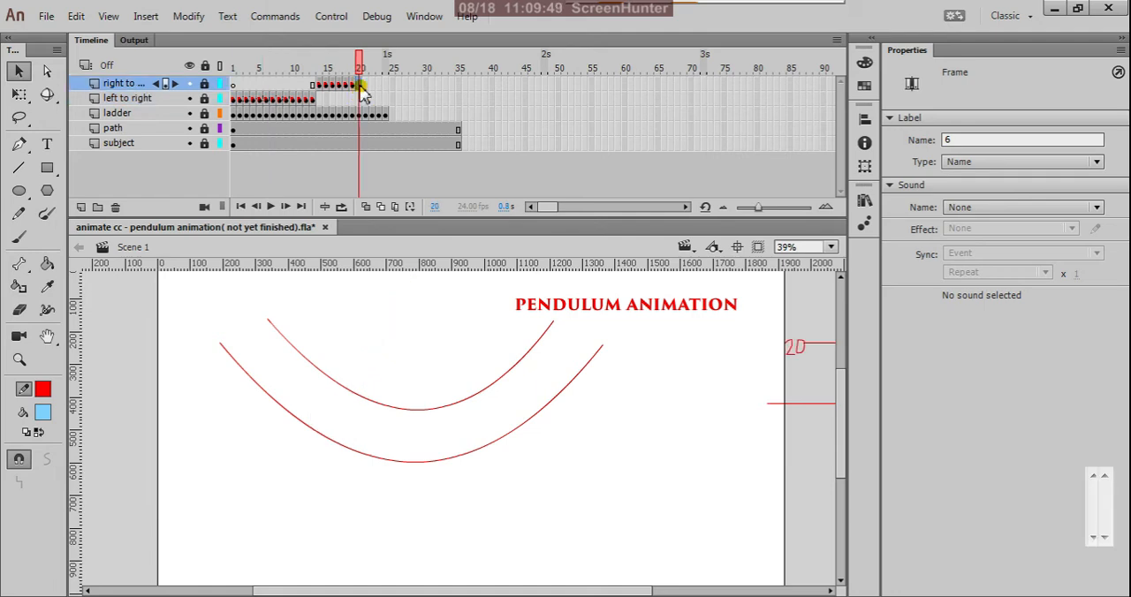
right_click(359, 83)
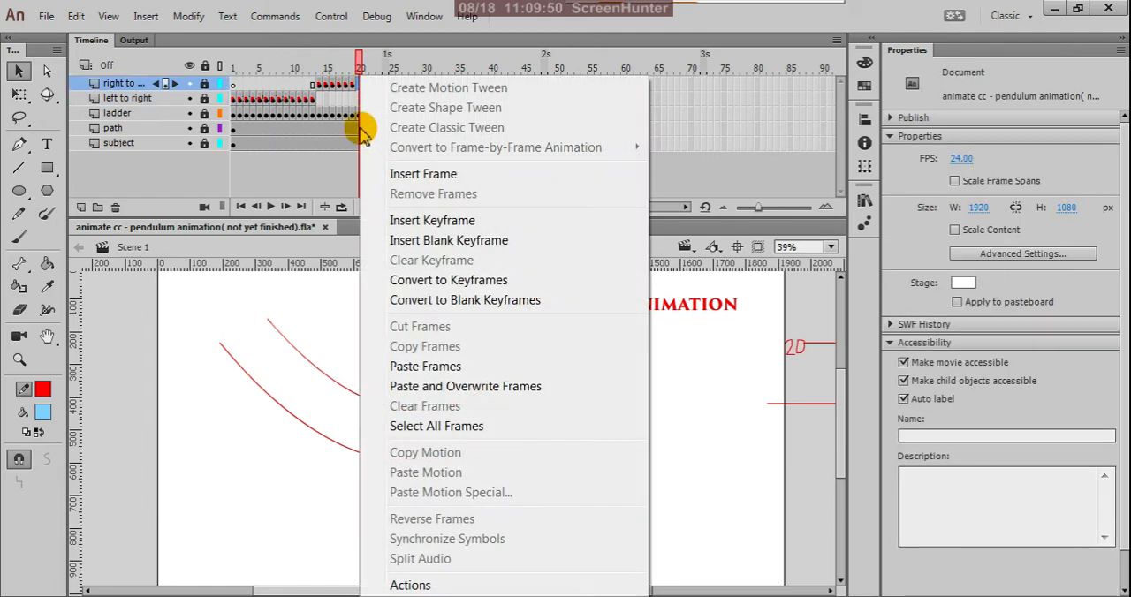
left_click(369, 366)
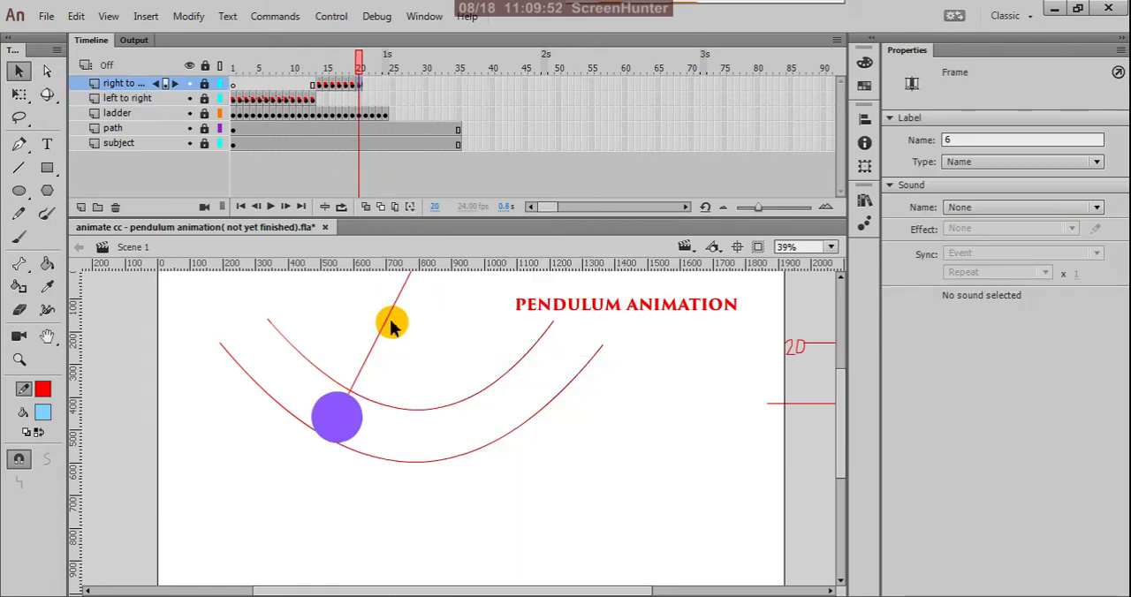
Set the frame label of frame 20 on the right to left layer to 20.
left_click(352, 87)
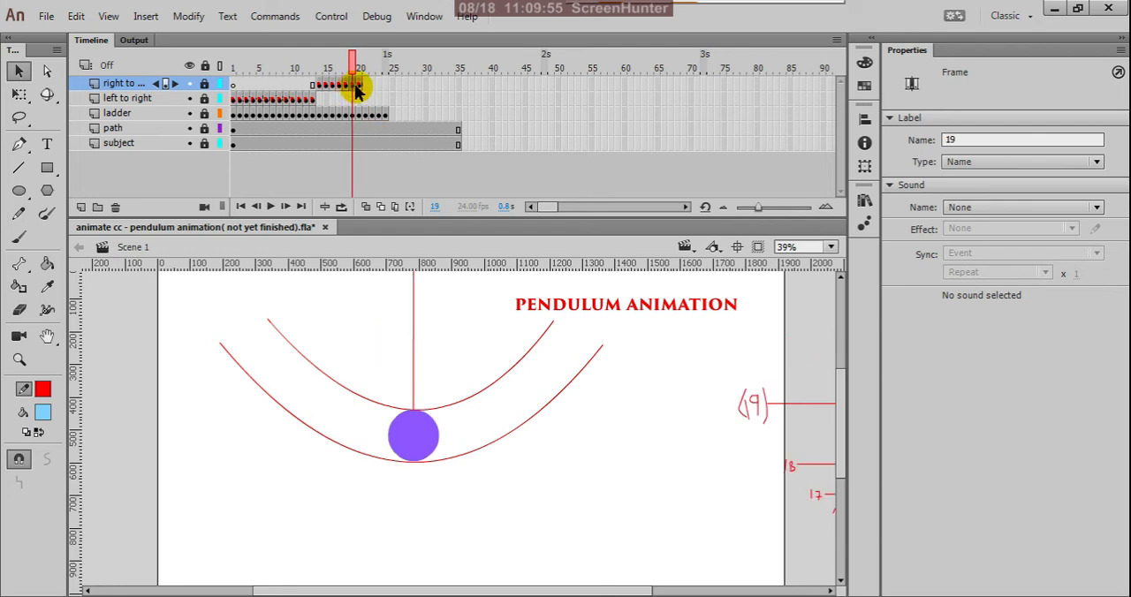
left_click(361, 86)
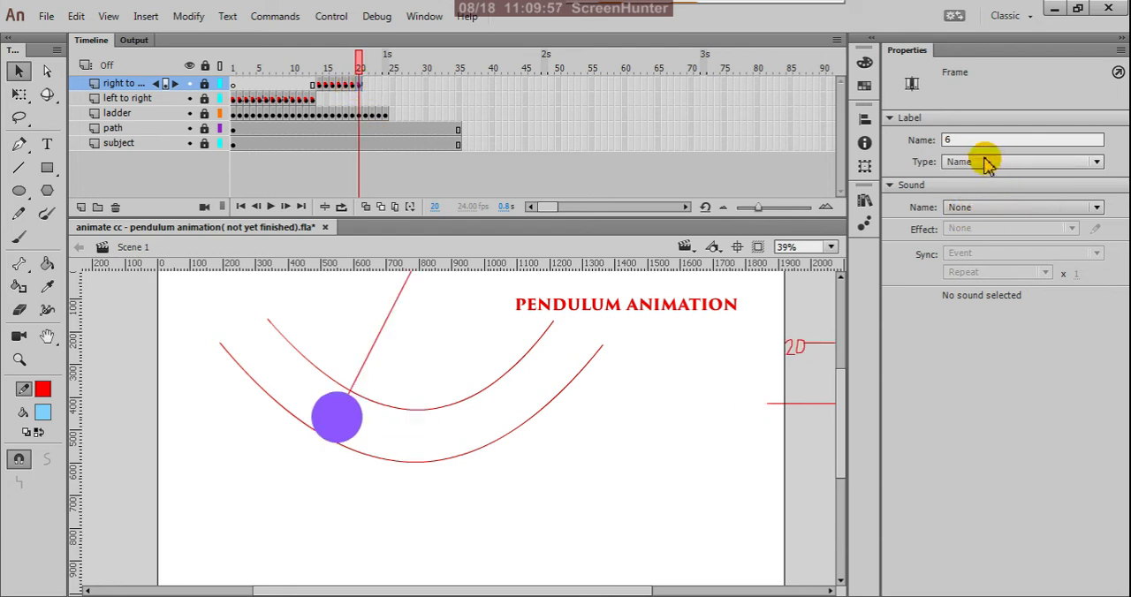
left_click(952, 140)
left_click_drag(953, 142, 906, 146)
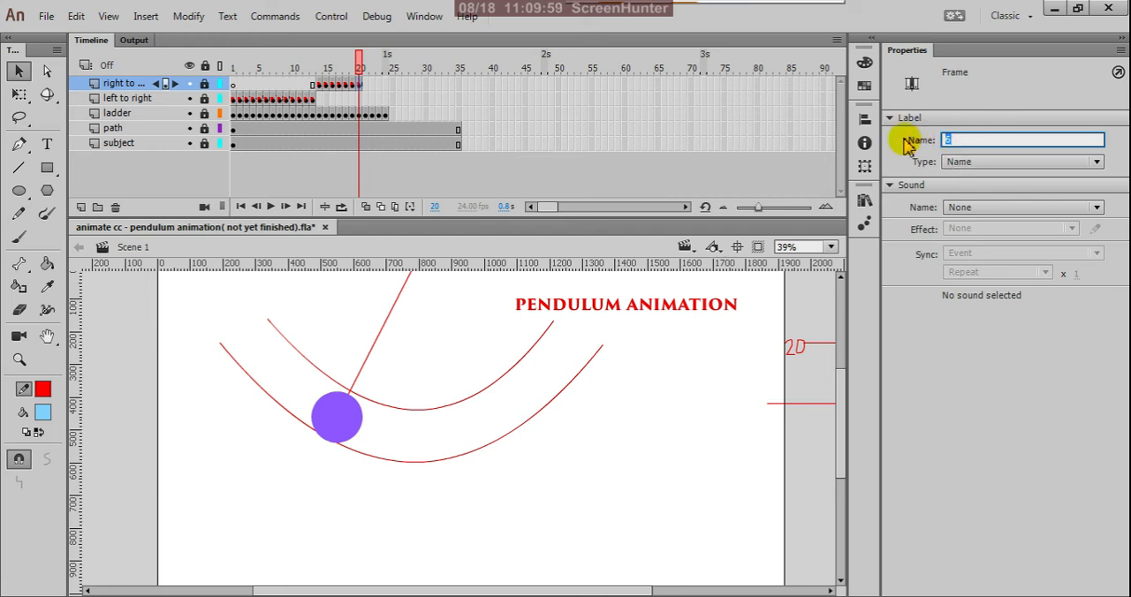
type("20")
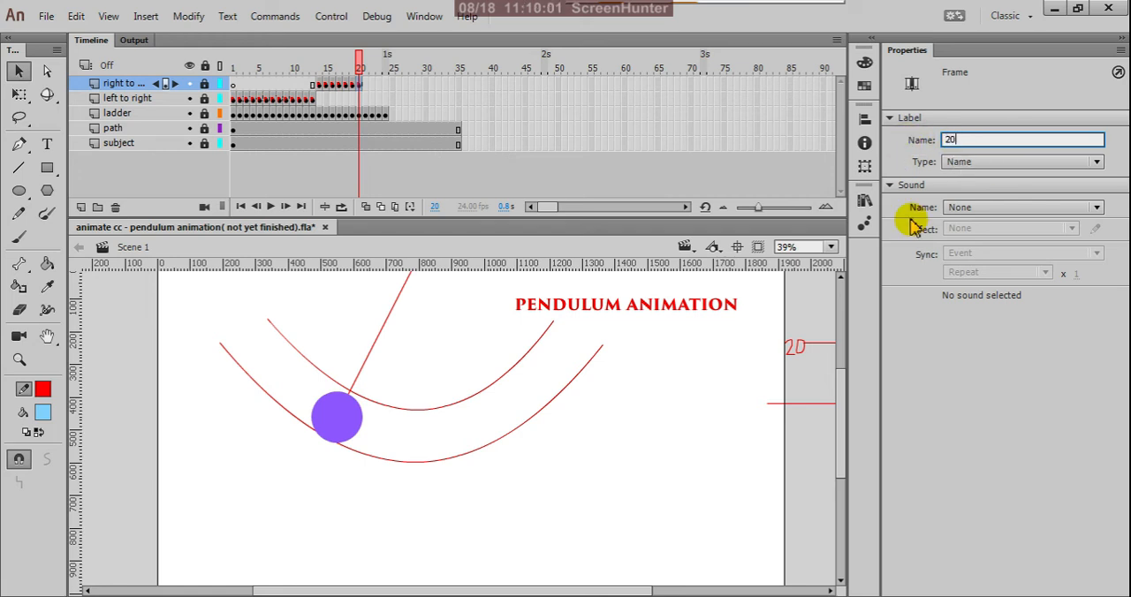
left_click(977, 394)
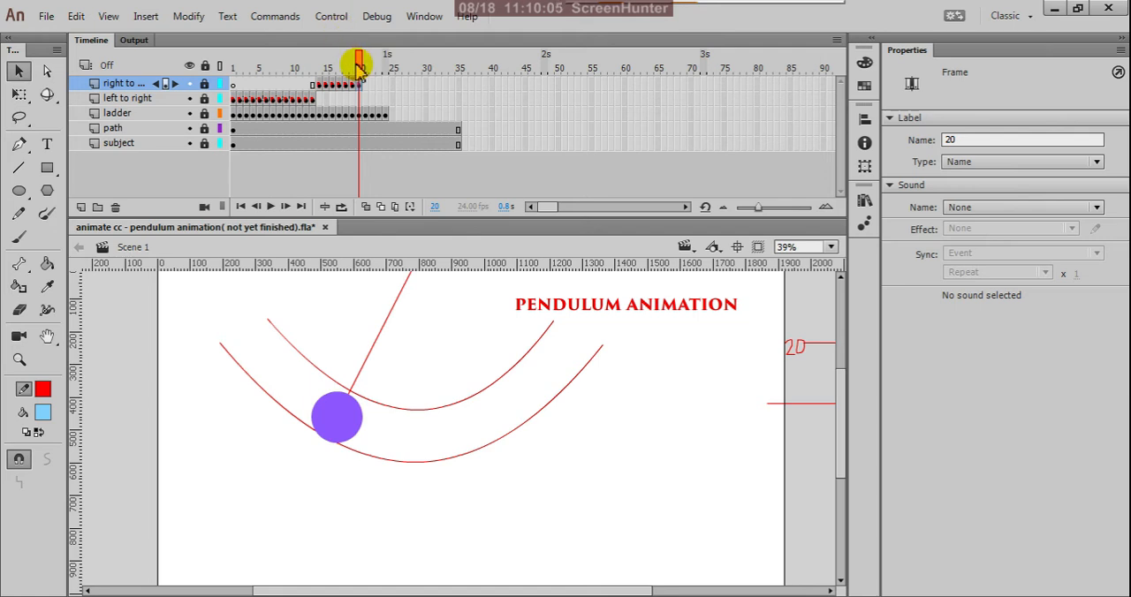
Copy frame 5 of the left to right layer and paste it into frame 21 of the right to left layer.
left_click_drag(358, 66, 257, 97)
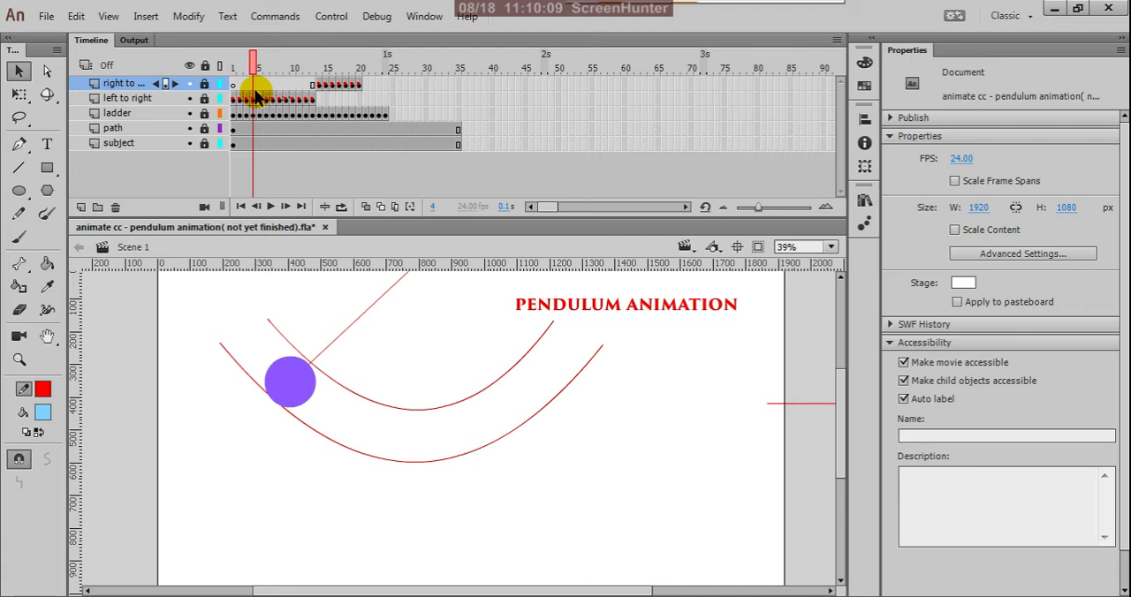
left_click(262, 103)
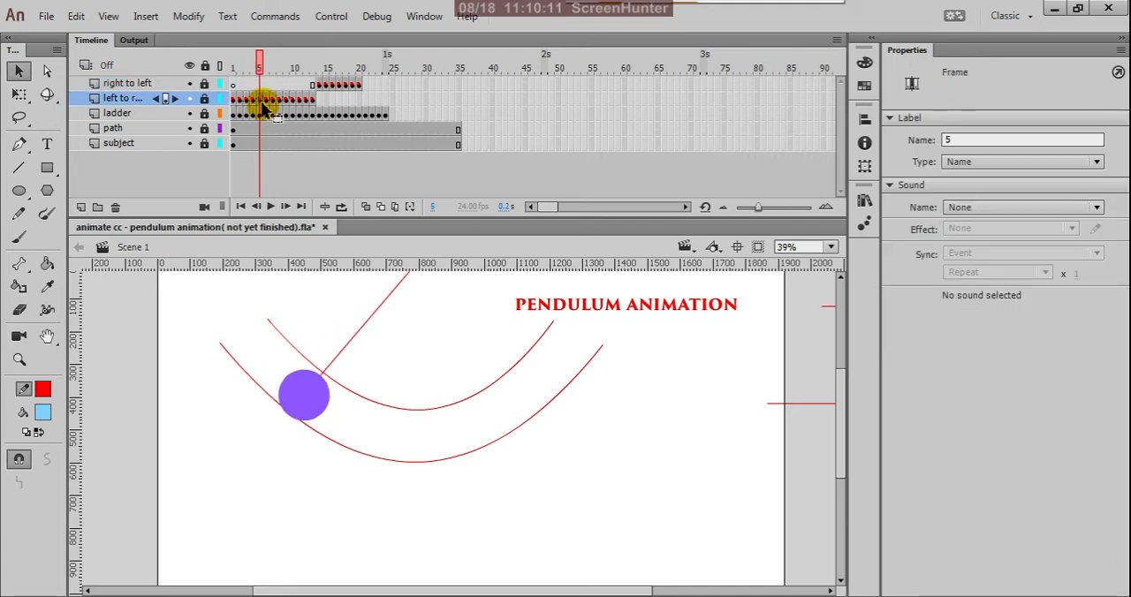
right_click(262, 104)
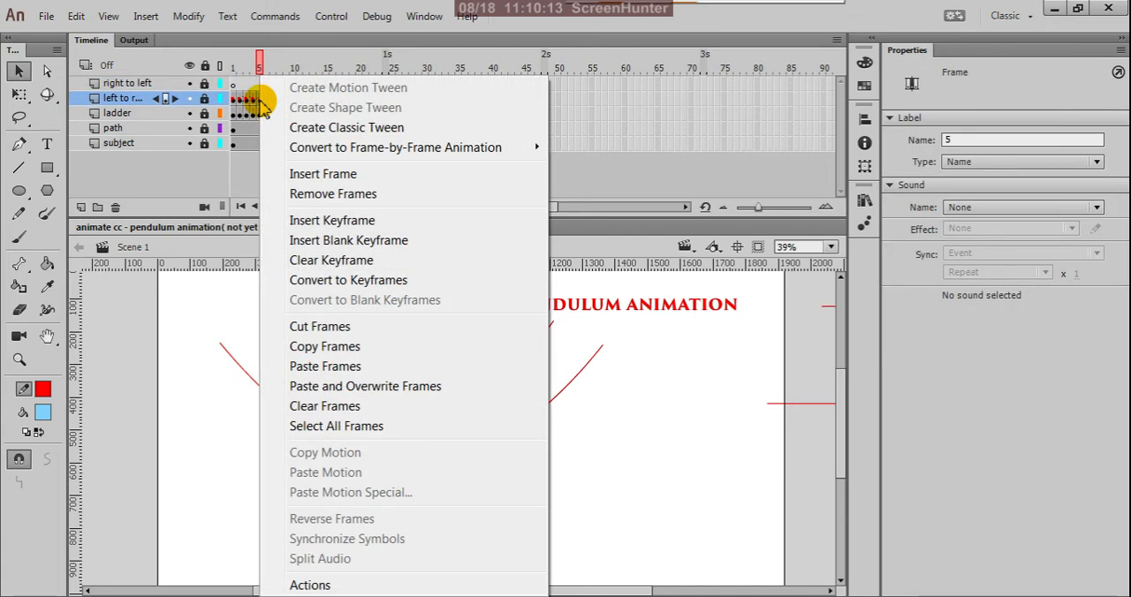
left_click(318, 350)
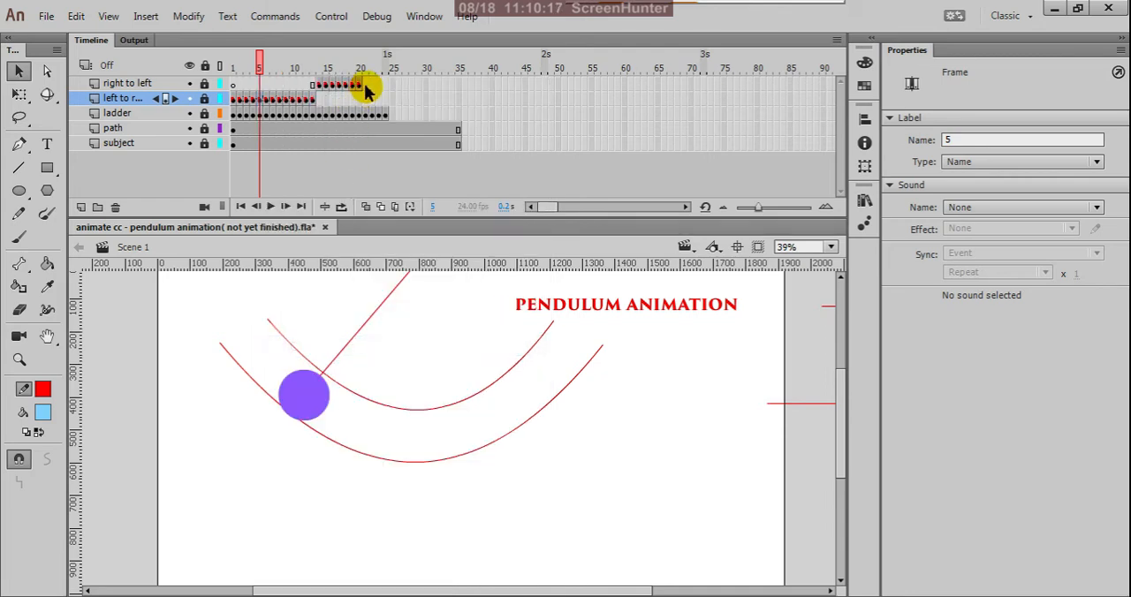
left_click(365, 85)
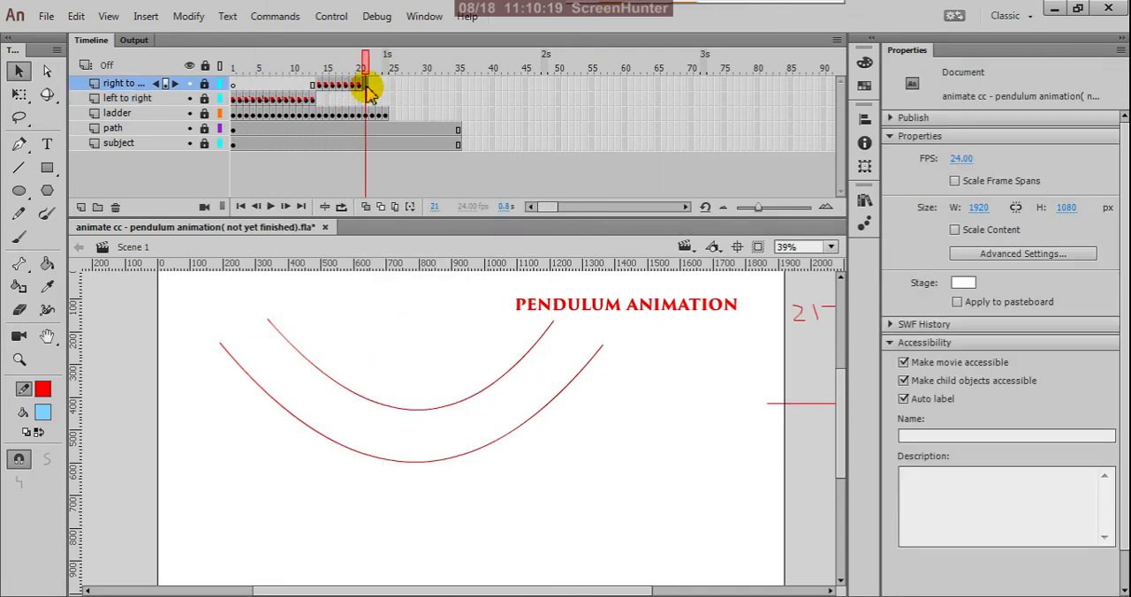
right_click(368, 87)
left_click(406, 362)
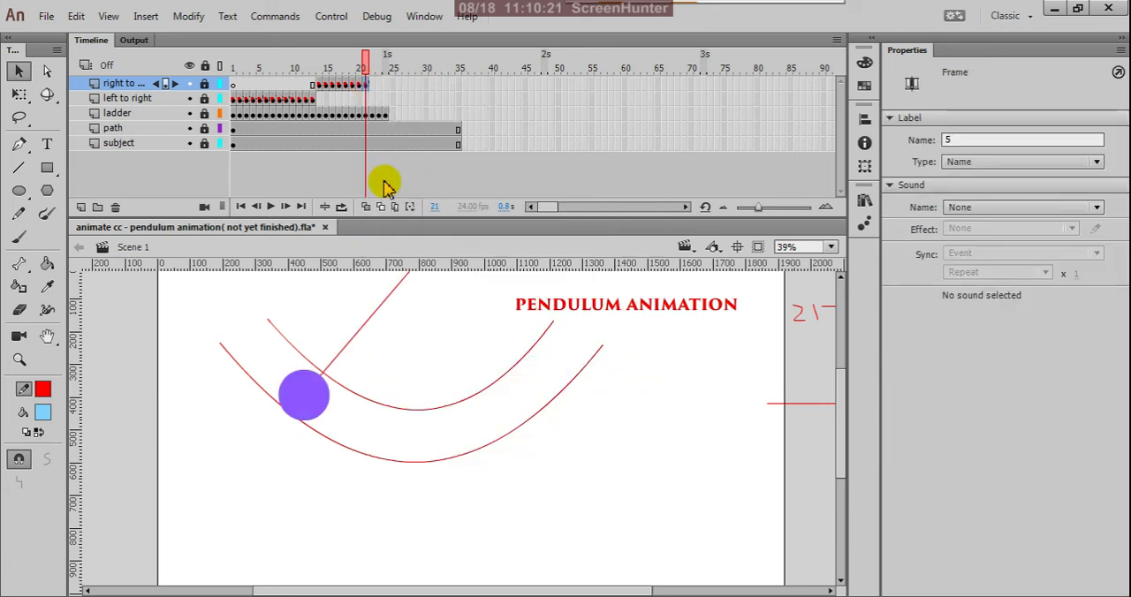
Set the frame label of frame 21 on the right to left layer to 21.
left_click(359, 86)
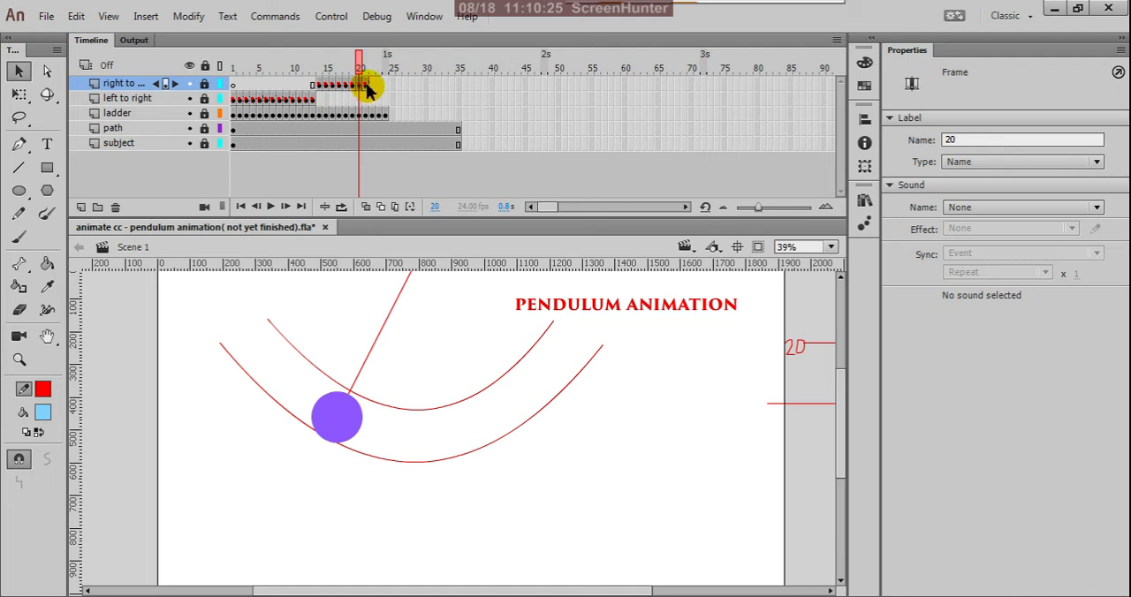
left_click(366, 84)
double_click(944, 142)
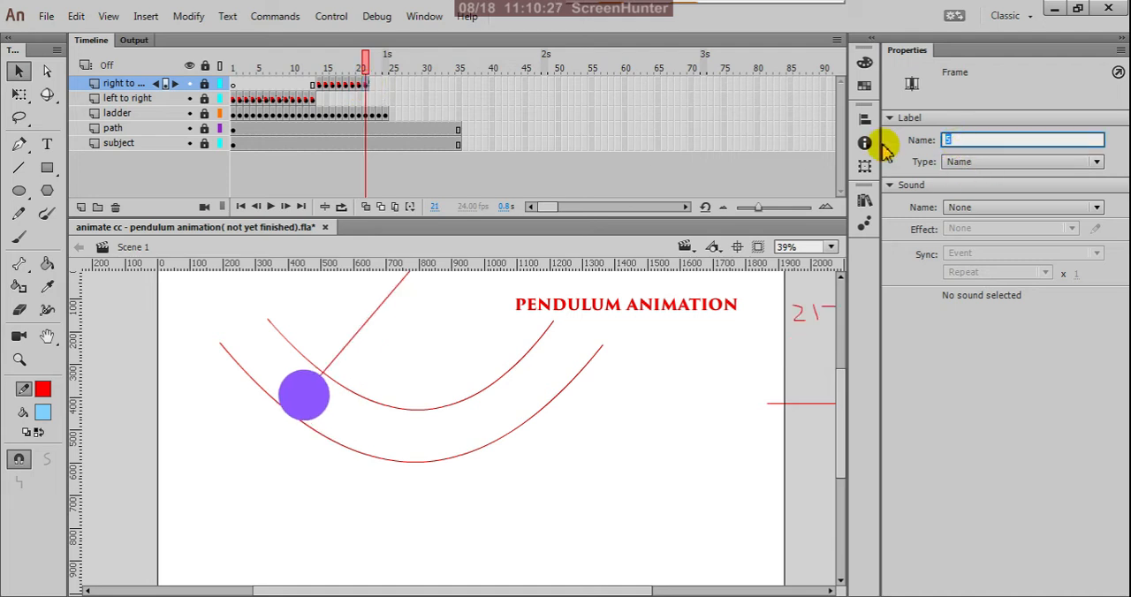
type("21")
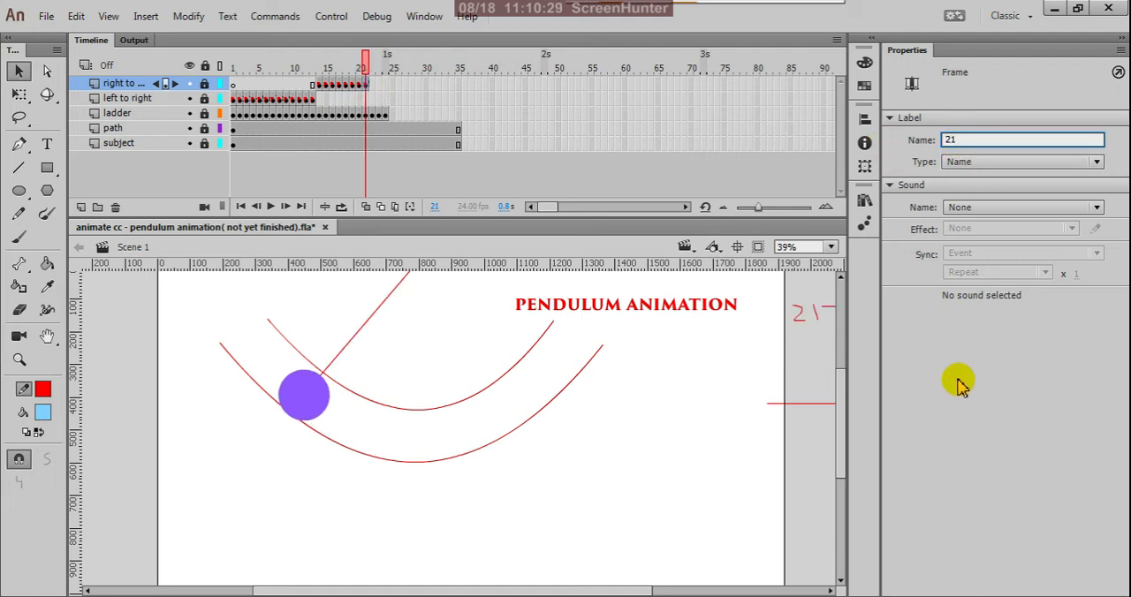
left_click(957, 380)
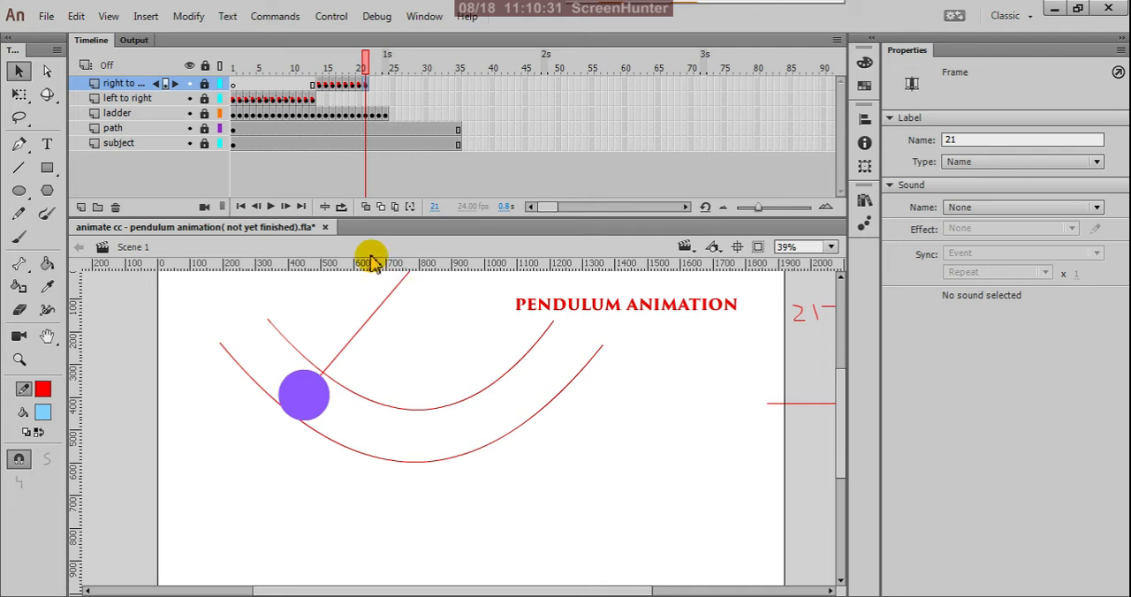
Copy frame 4 of the left to right layer and paste it into frame 22 of the right to left layer.
left_click(266, 99)
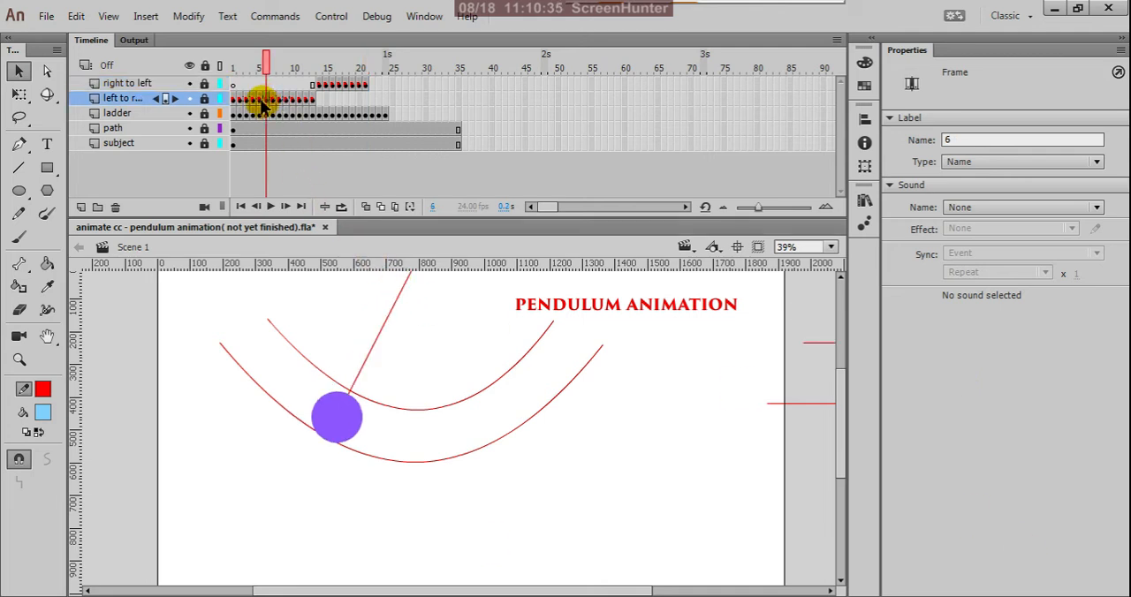
left_click(259, 99)
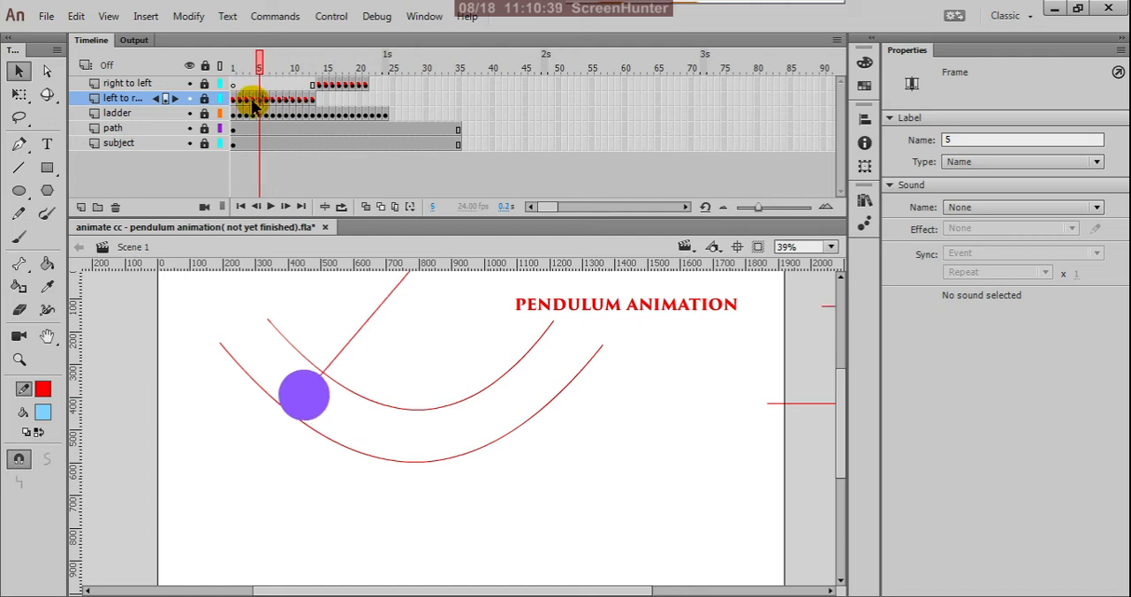
left_click(253, 100)
right_click(255, 104)
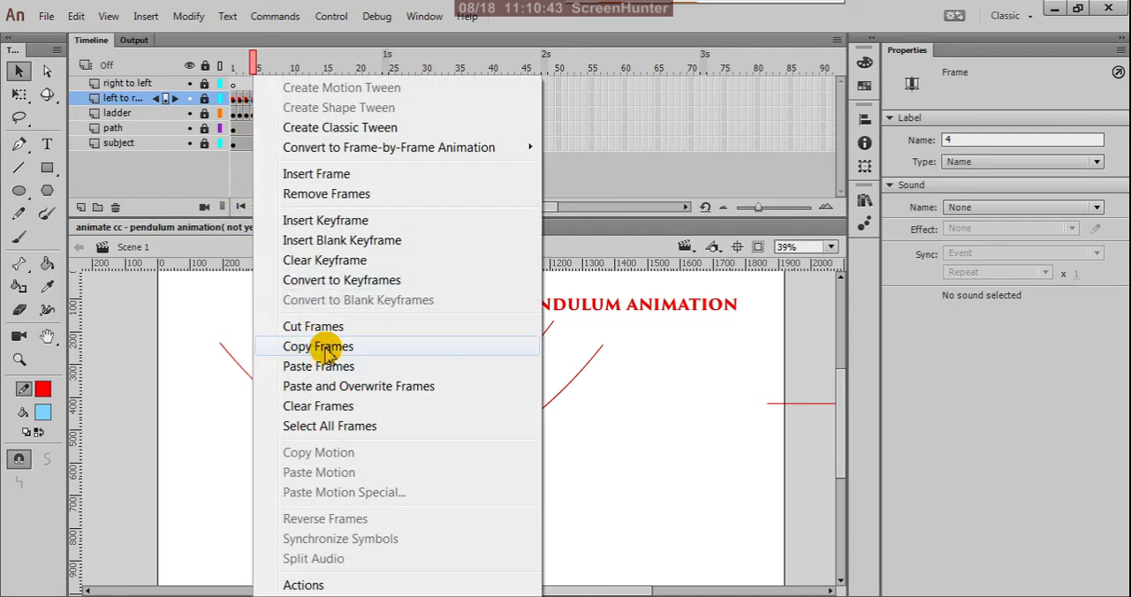
left_click(320, 347)
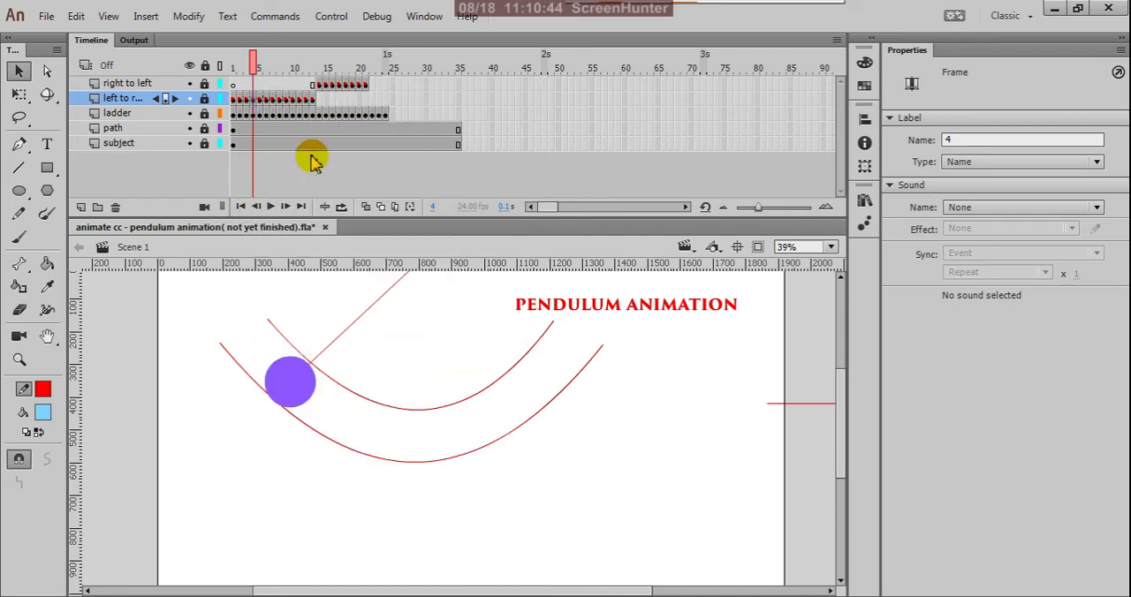
left_click(372, 86)
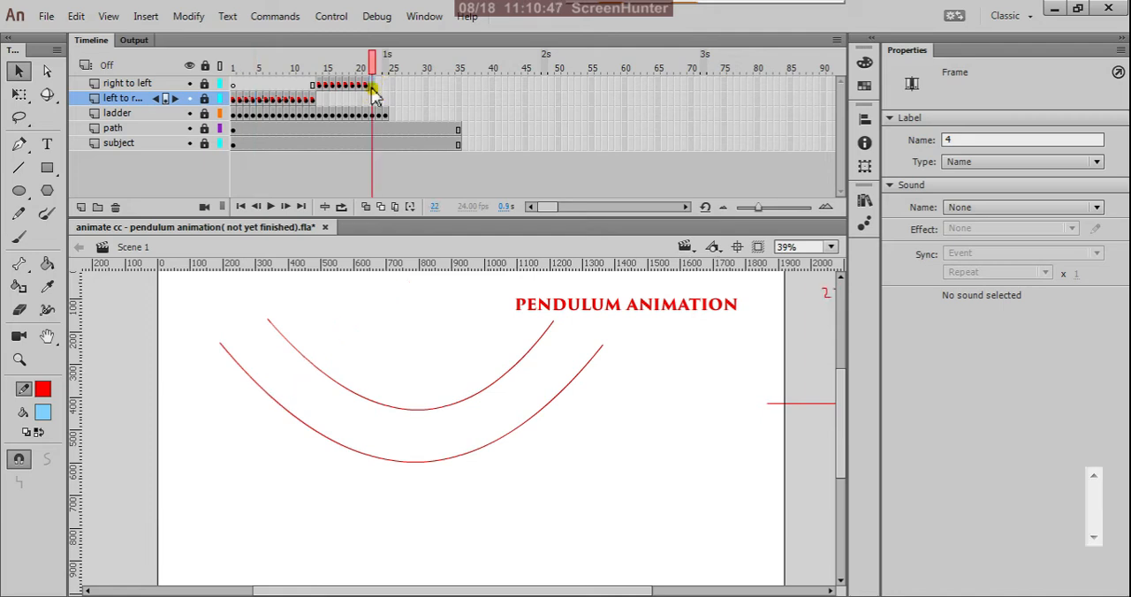
right_click(372, 86)
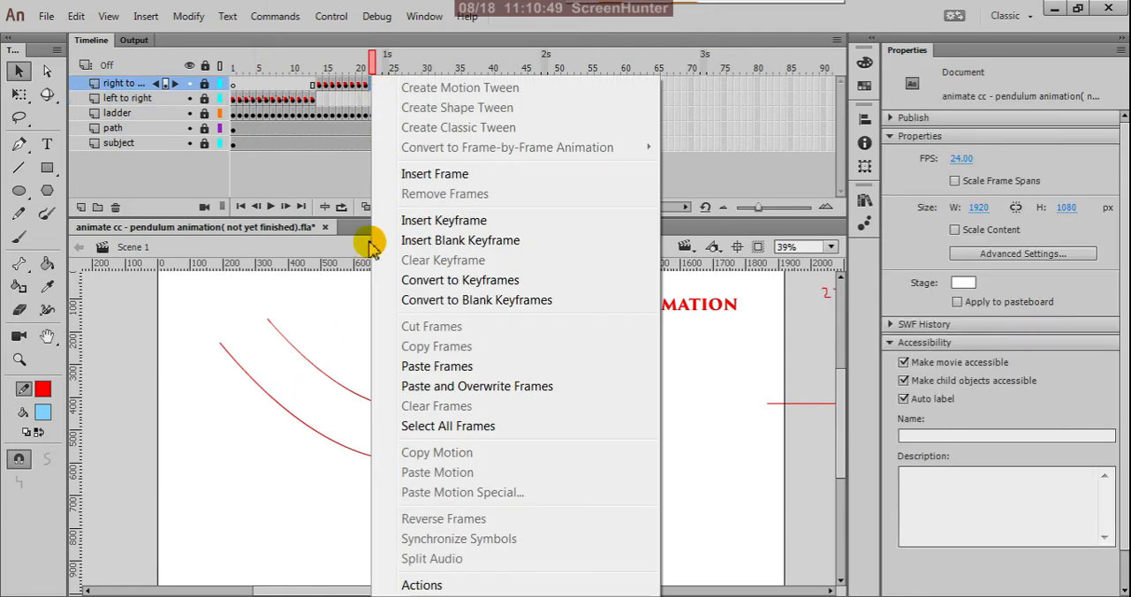
left_click(411, 366)
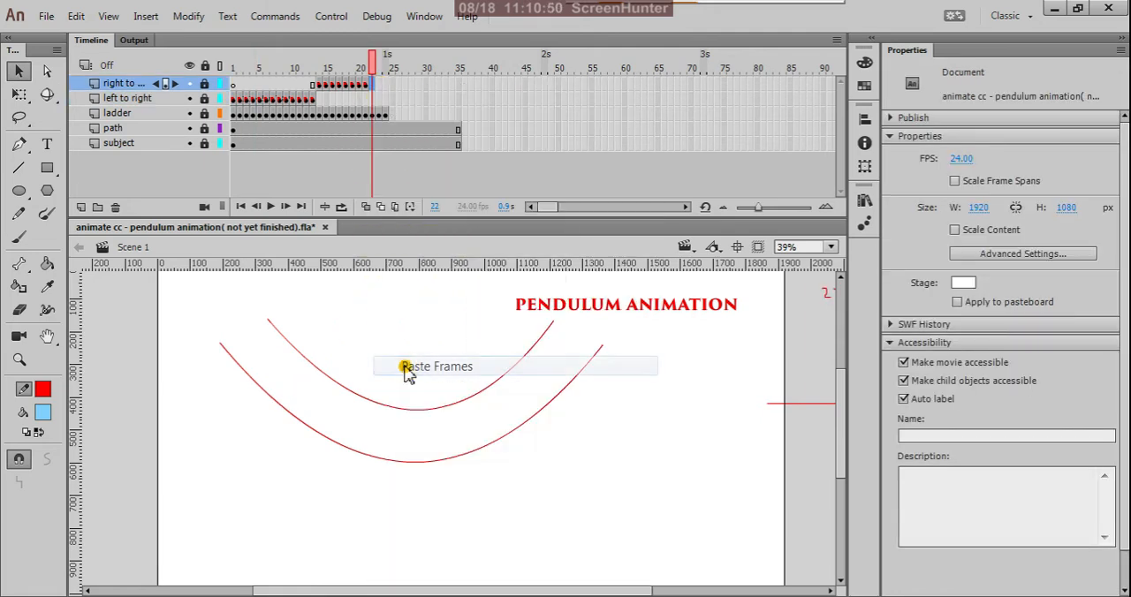
Set the frame label of frame 22 on the right to left layer to 22.
left_click(366, 85)
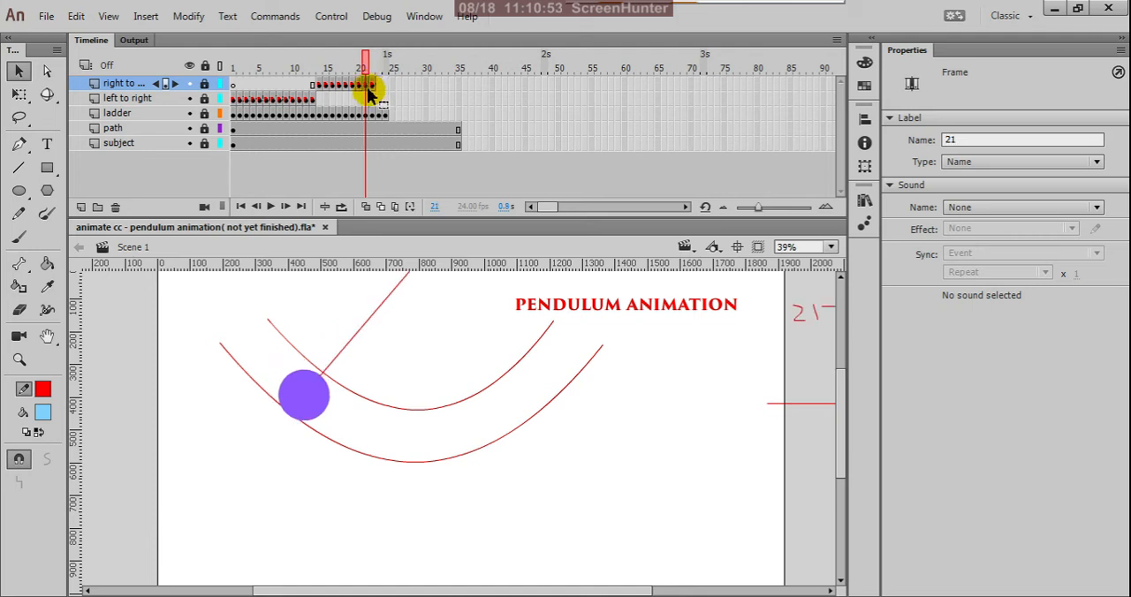
left_click(372, 86)
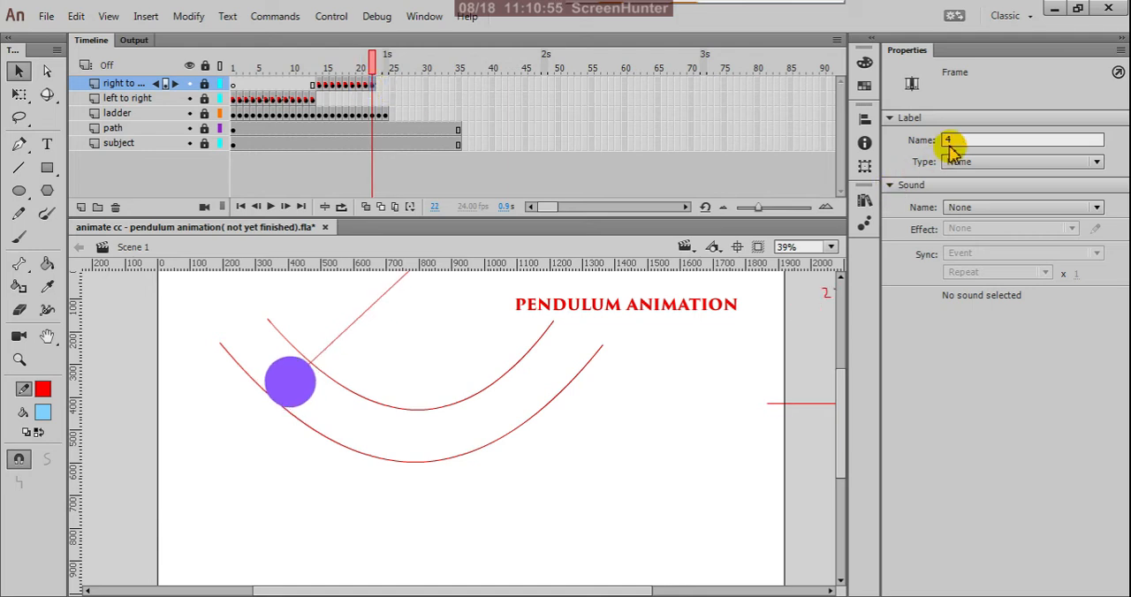
left_click_drag(958, 141, 866, 146)
type("22")
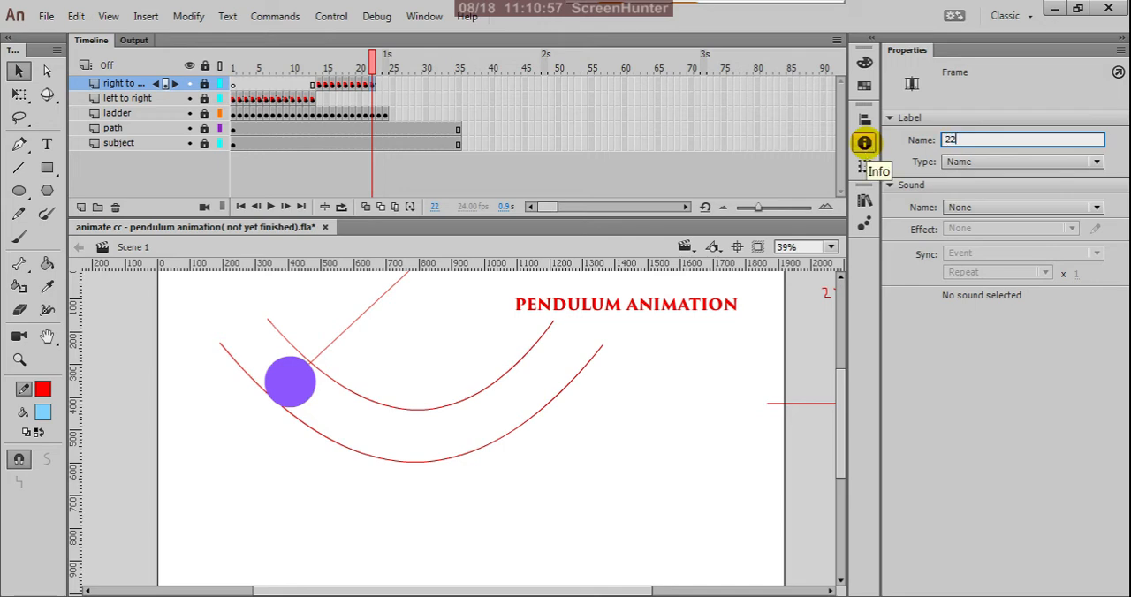
left_click(955, 474)
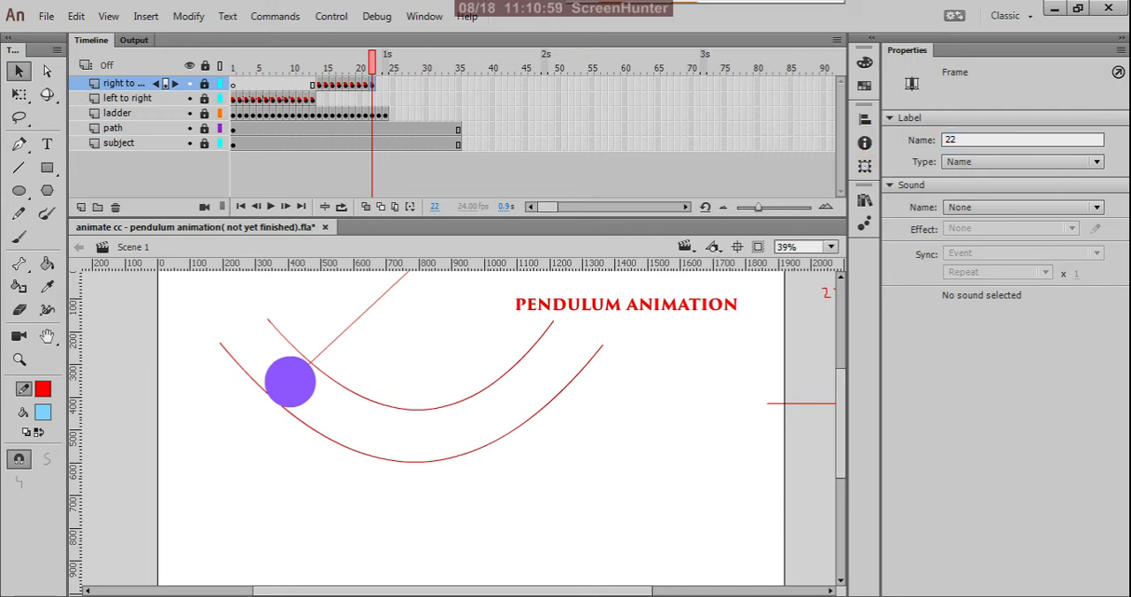
Copy frame 3 of the left to right layer into frame 23 of the right to left layer and label it 23.
left_click(256, 101)
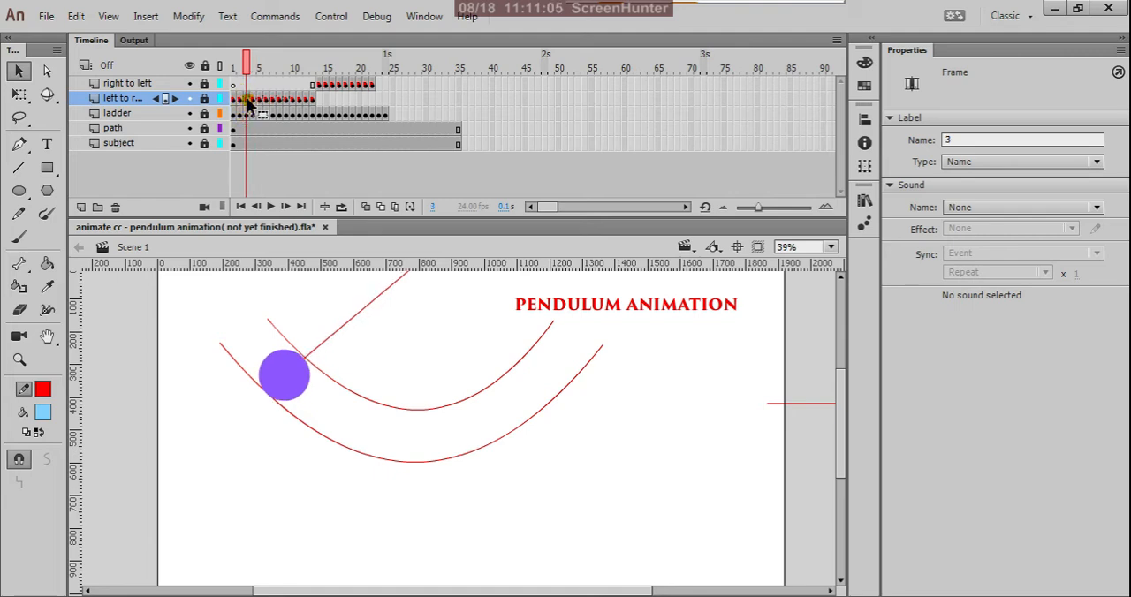
right_click(246, 99)
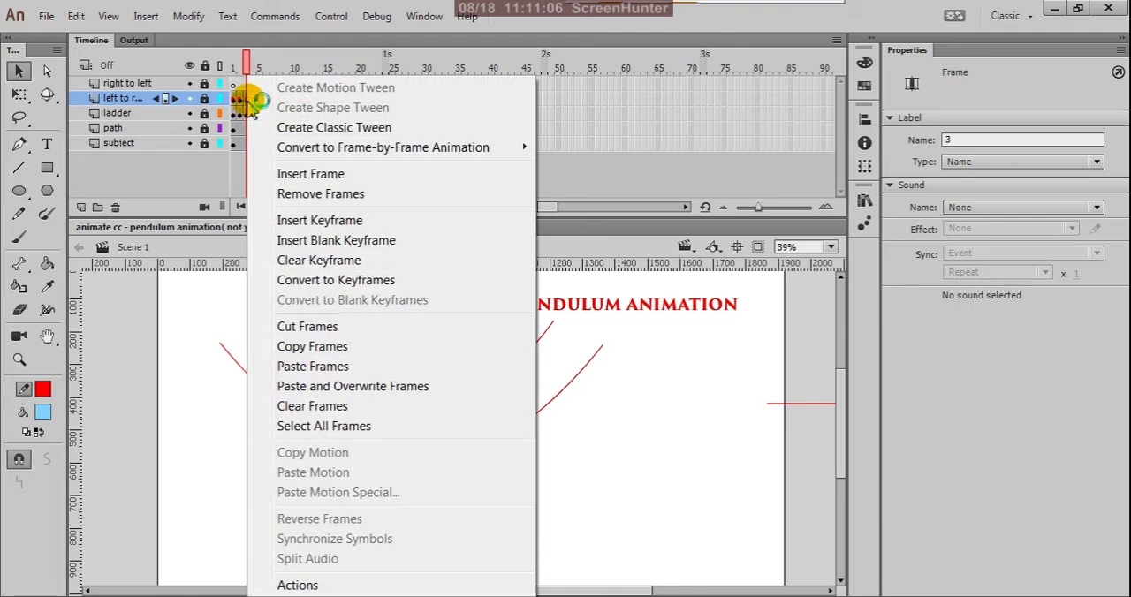
left_click(297, 347)
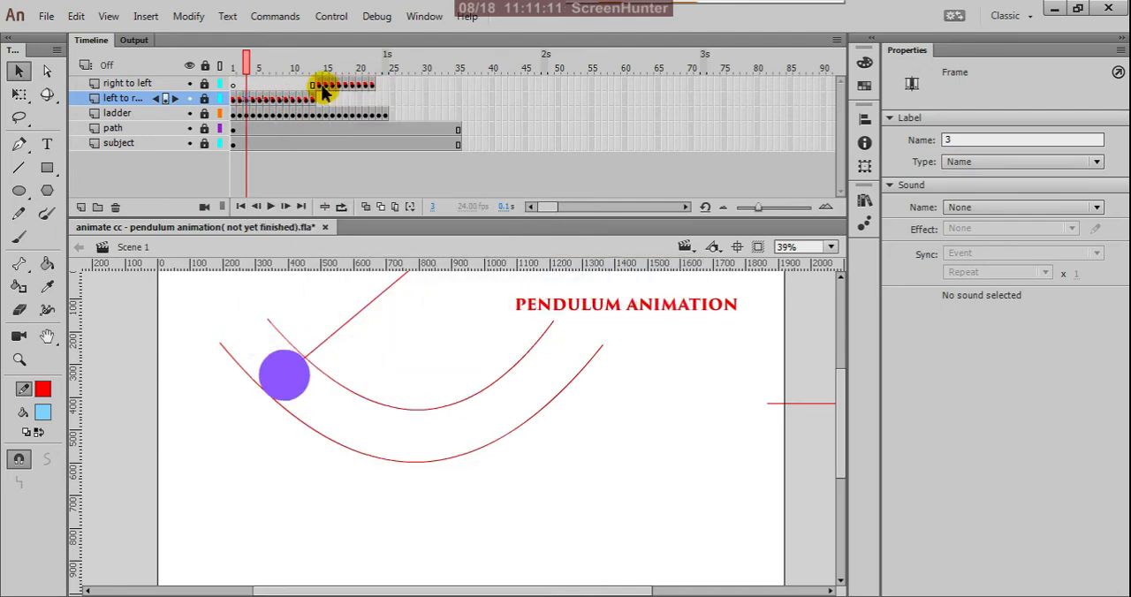
left_click(378, 85)
right_click(378, 85)
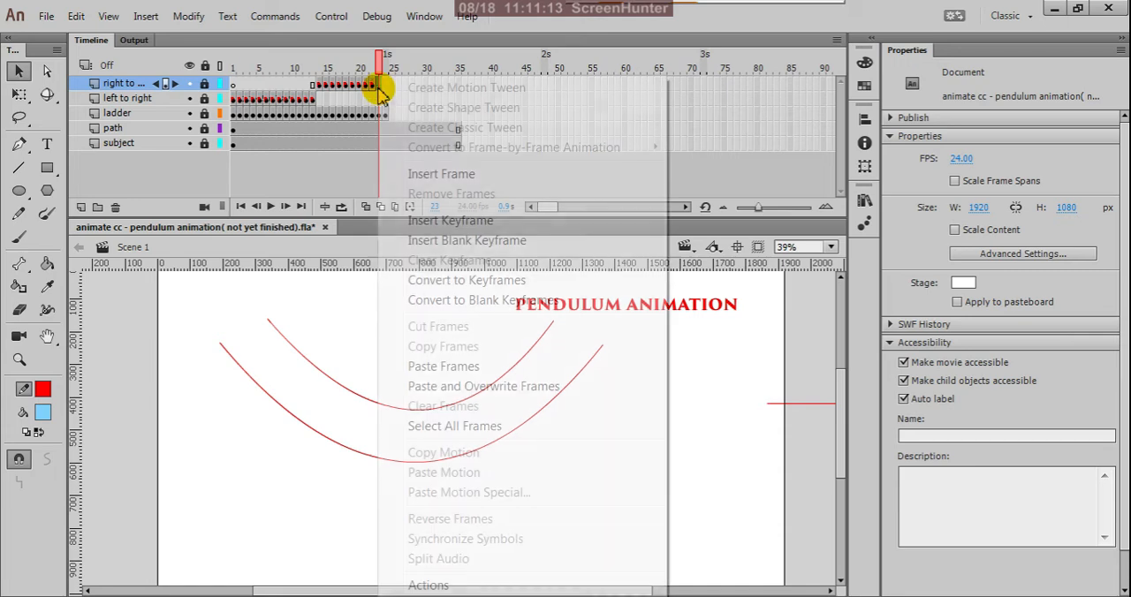
left_click(438, 370)
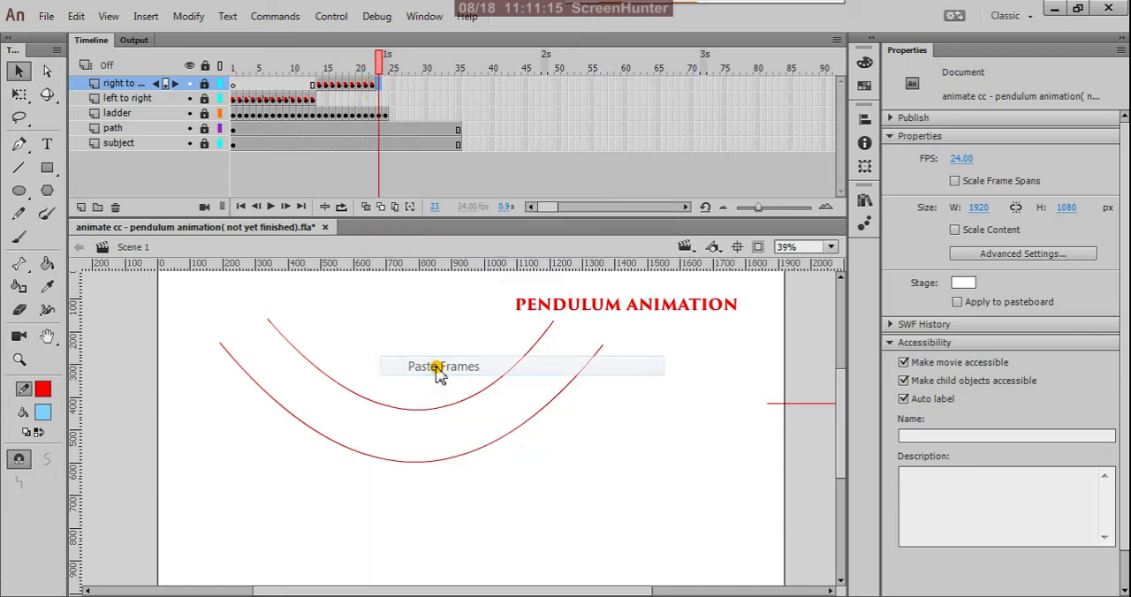
left_click(372, 86)
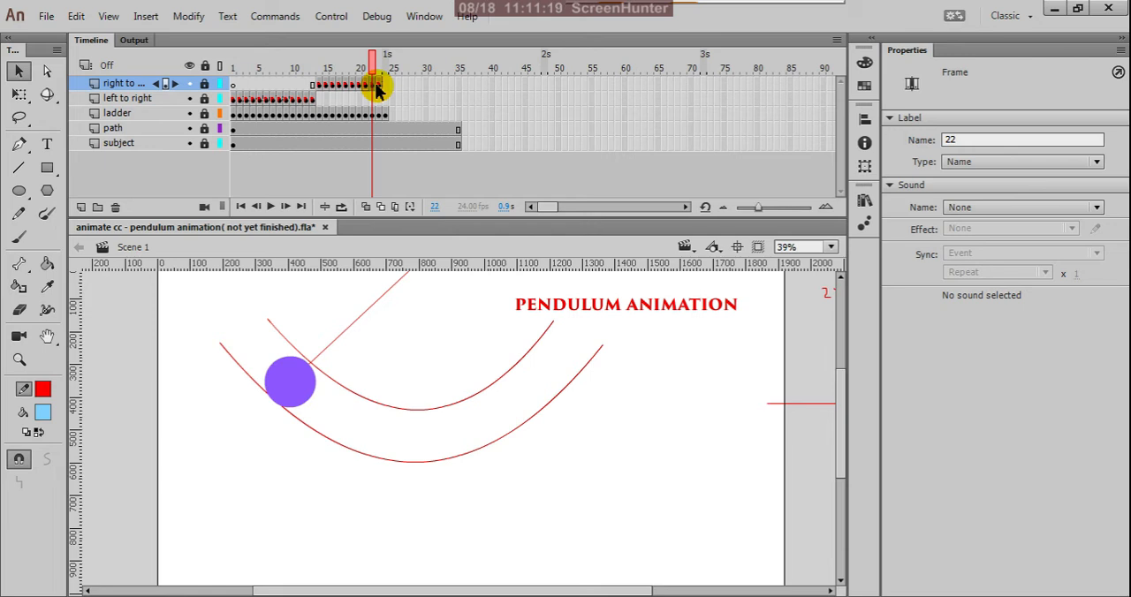
left_click(378, 85)
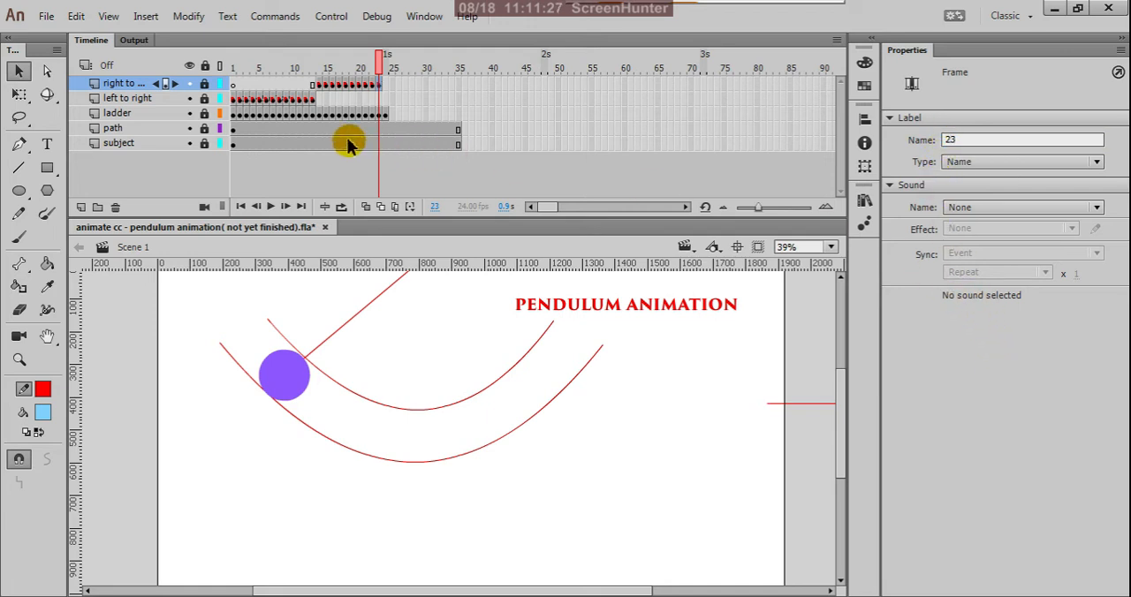
Copy frame 2 of the left to right layer and paste it into frame 24 of the right to left layer.
left_click(254, 99)
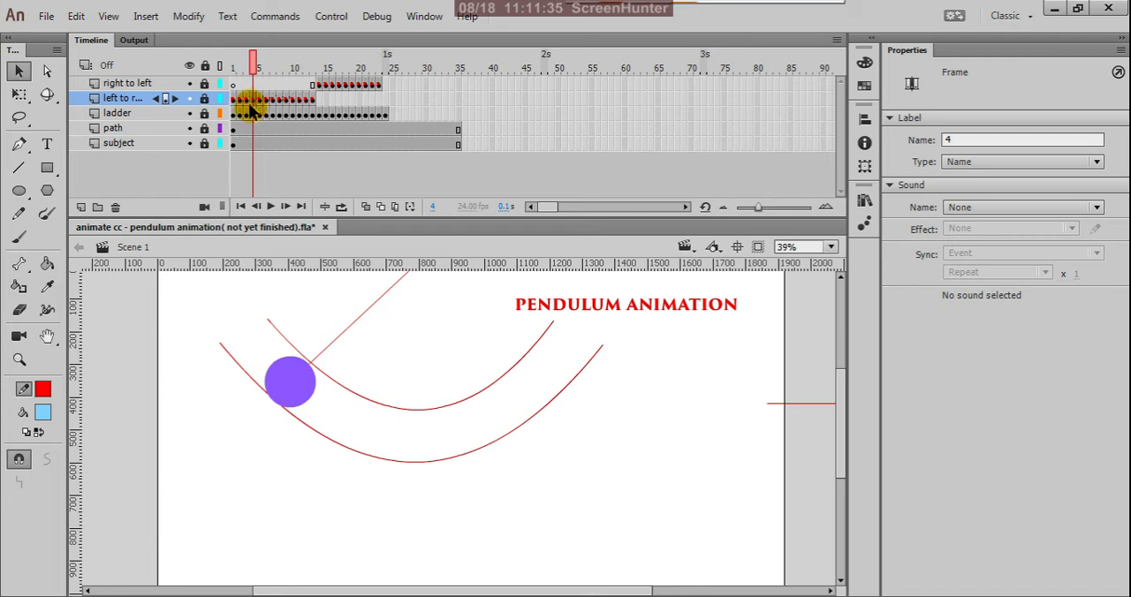
key("comma")
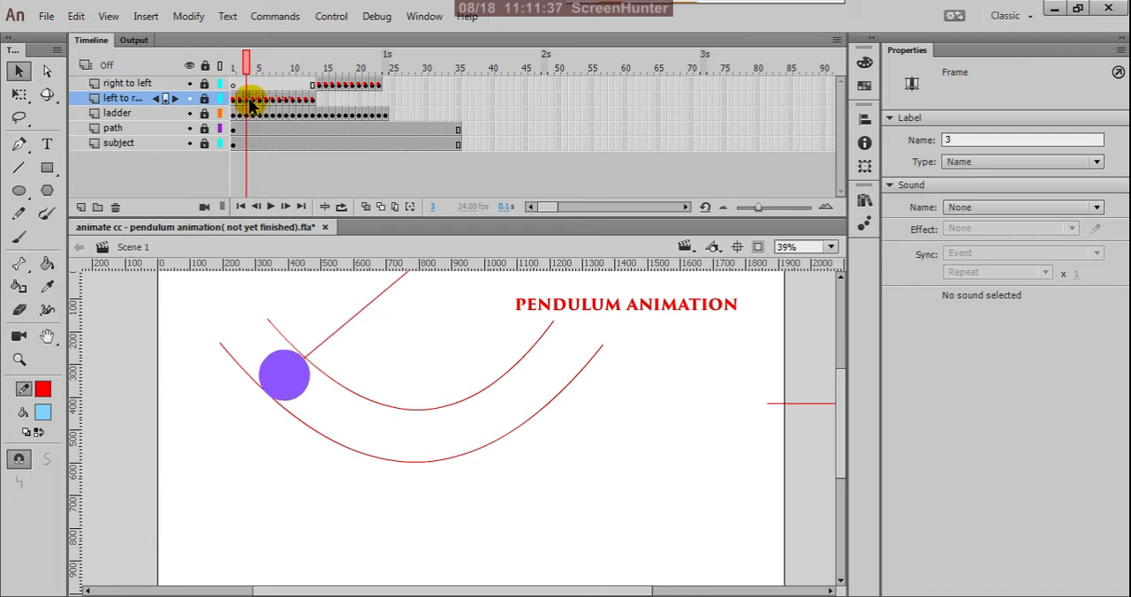
left_click(380, 86)
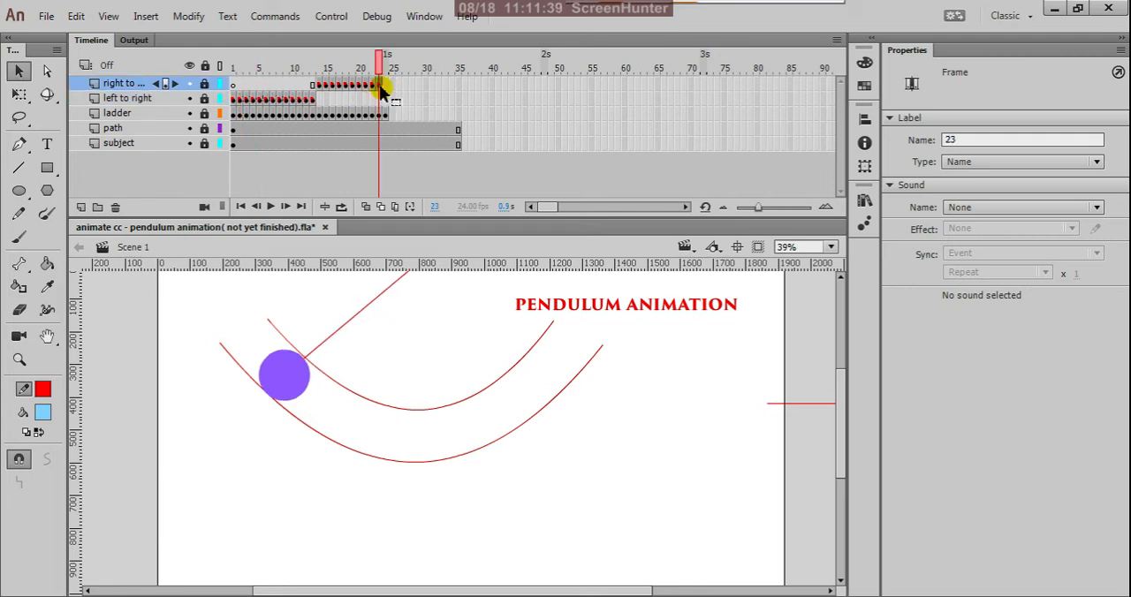
left_click(247, 100)
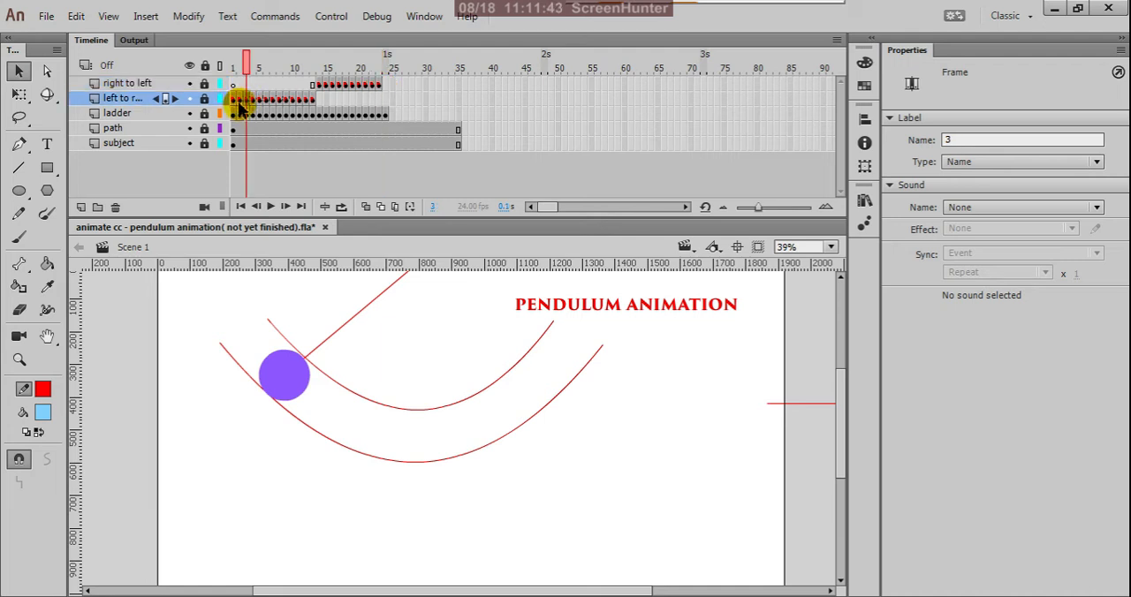
left_click(238, 100)
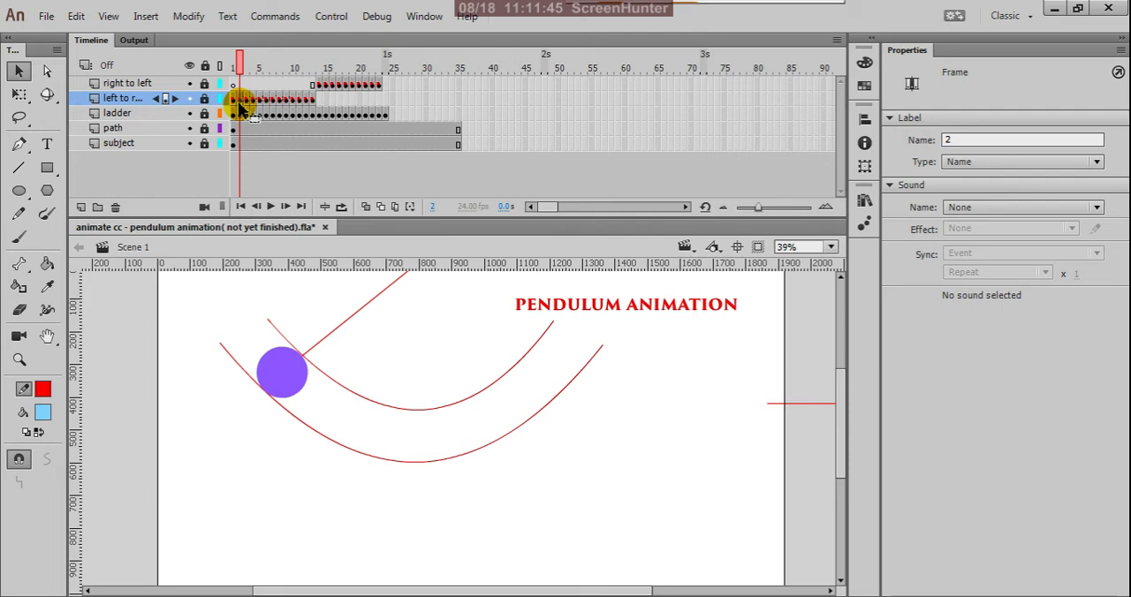
right_click(241, 101)
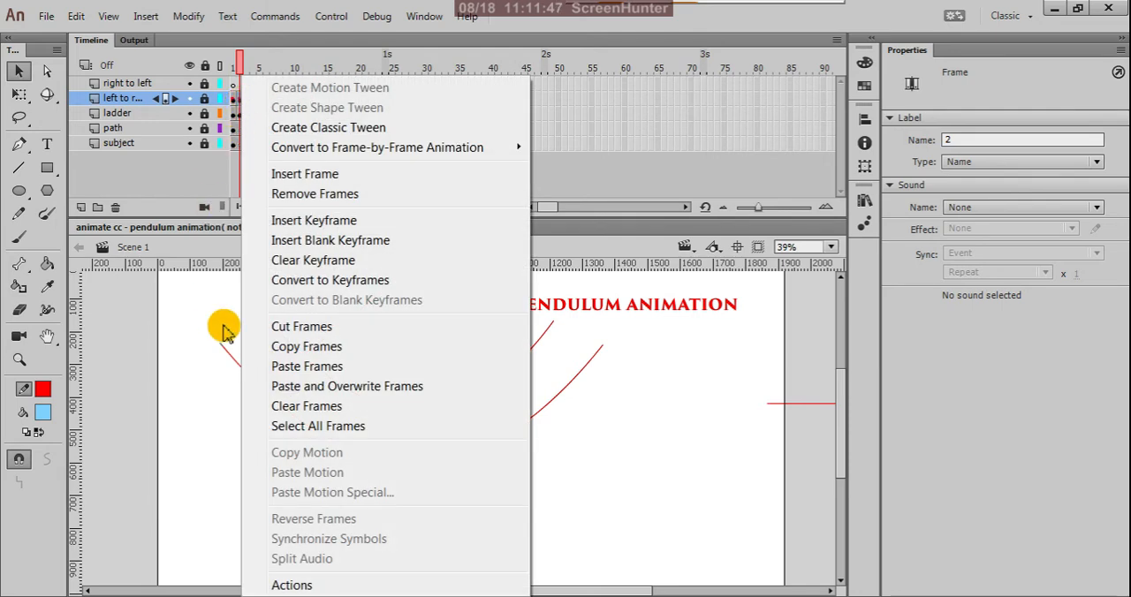
left_click(293, 347)
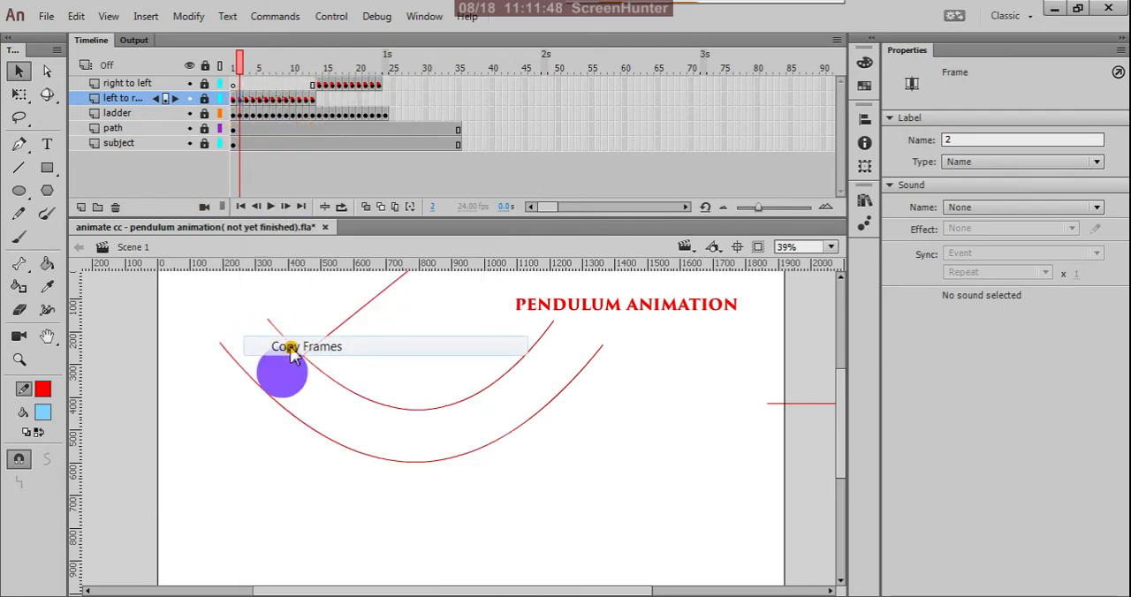
left_click(387, 86)
right_click(388, 86)
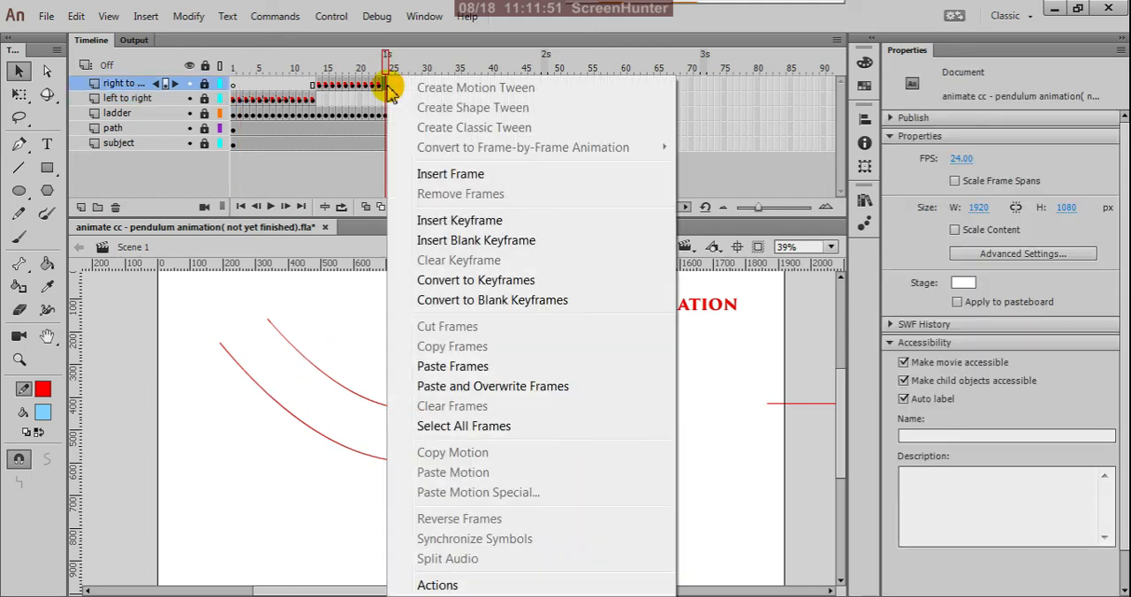
left_click(454, 367)
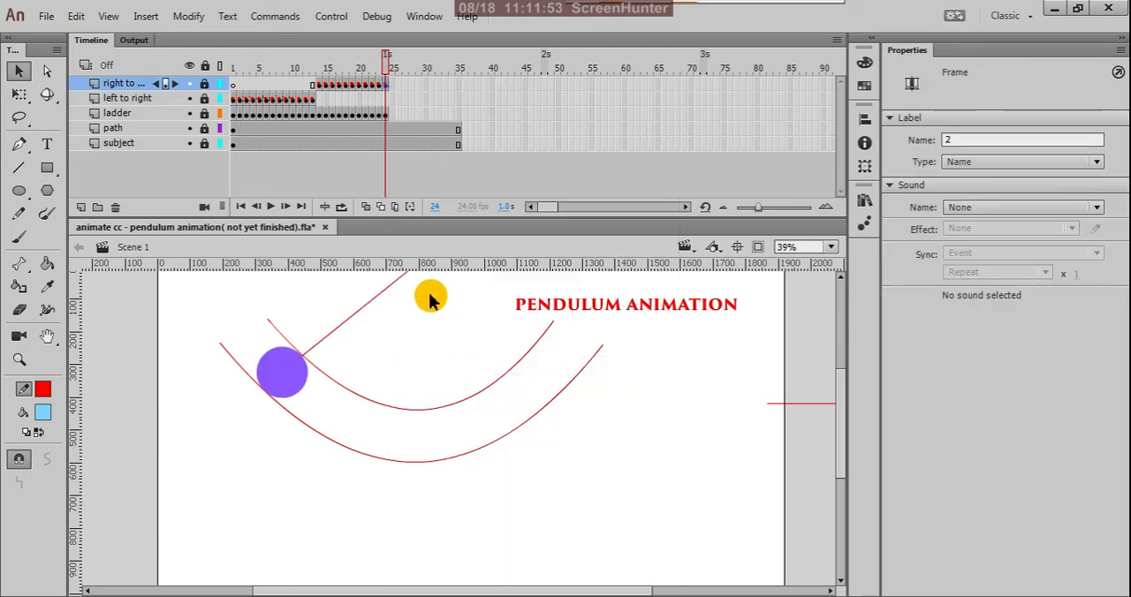
Set the frame label of frame 24 on the right to left layer to 24.
left_click(379, 86)
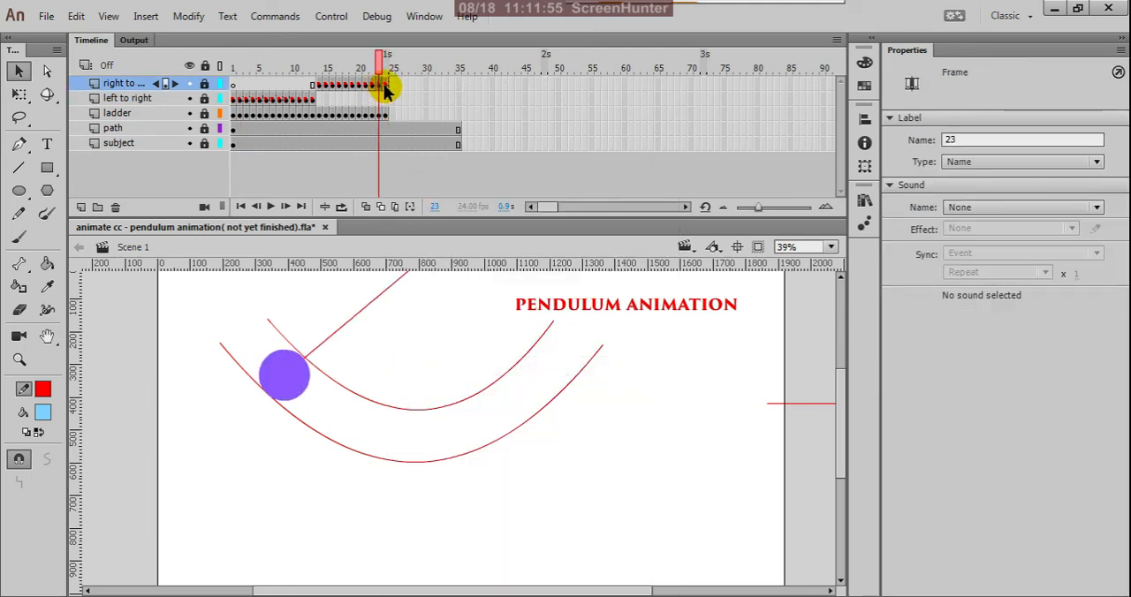
left_click(387, 86)
left_click(953, 139)
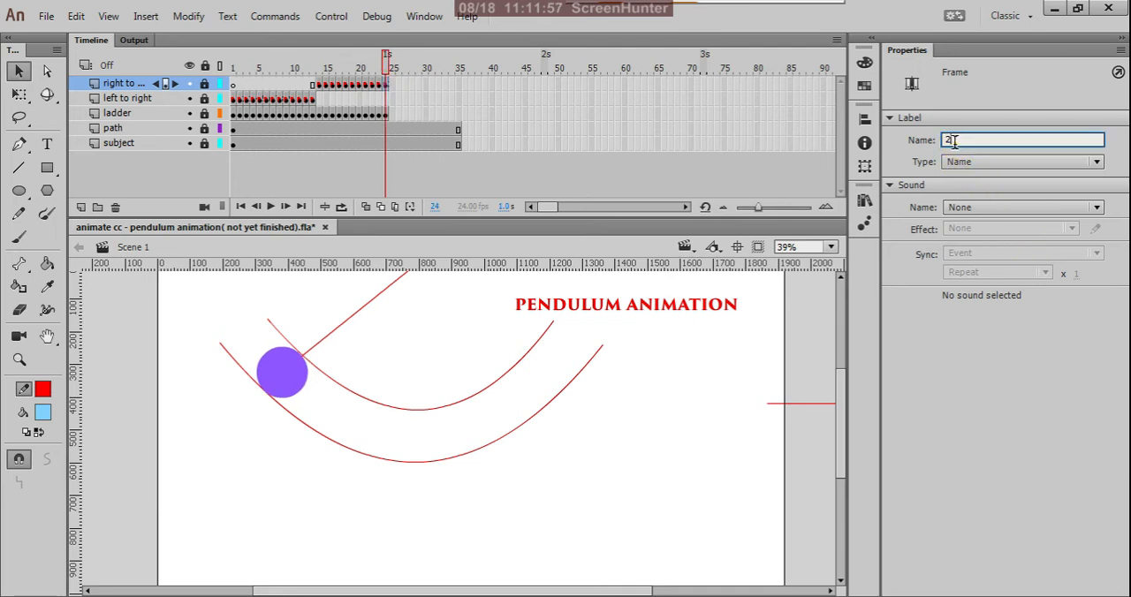
type("4")
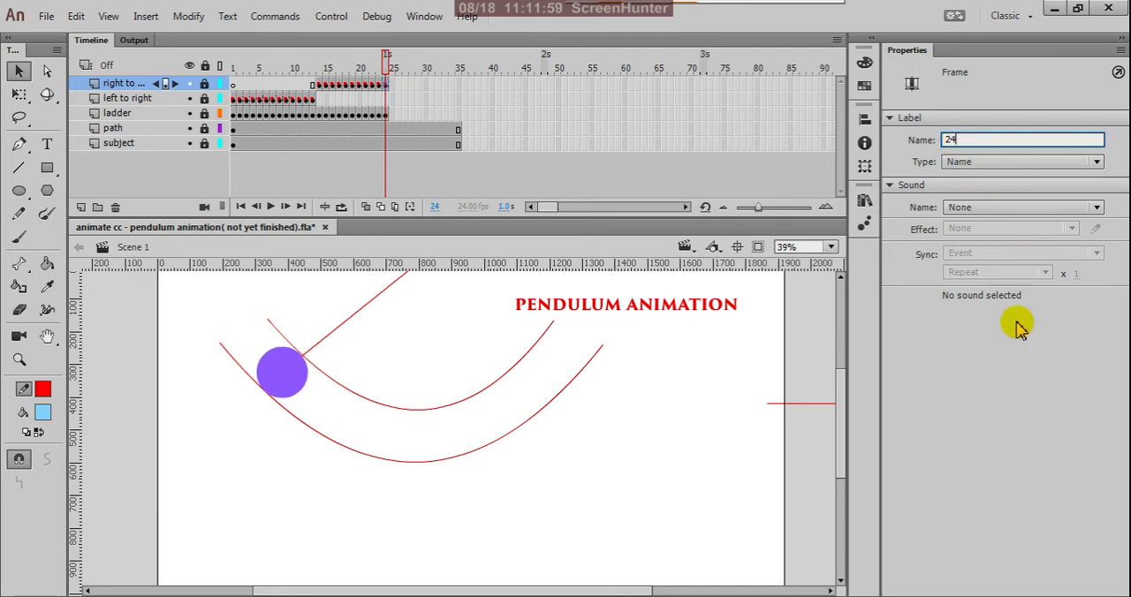
left_click(1015, 345)
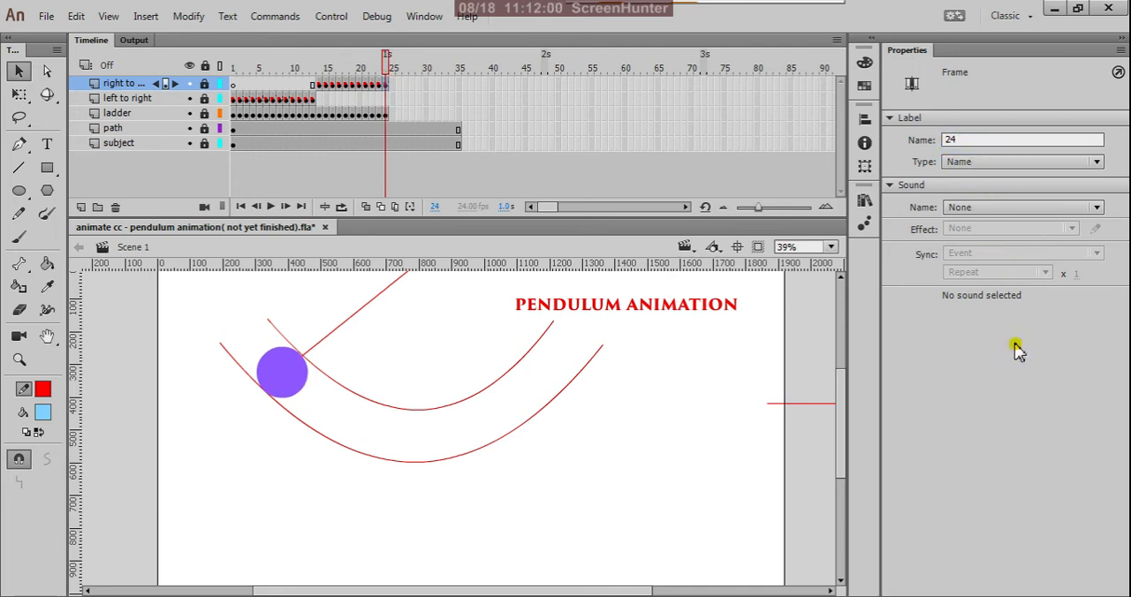
Compare the pendulum's position in frame 1 of the left to right layer with frame 24 of the right to left layer.
left_click(234, 99)
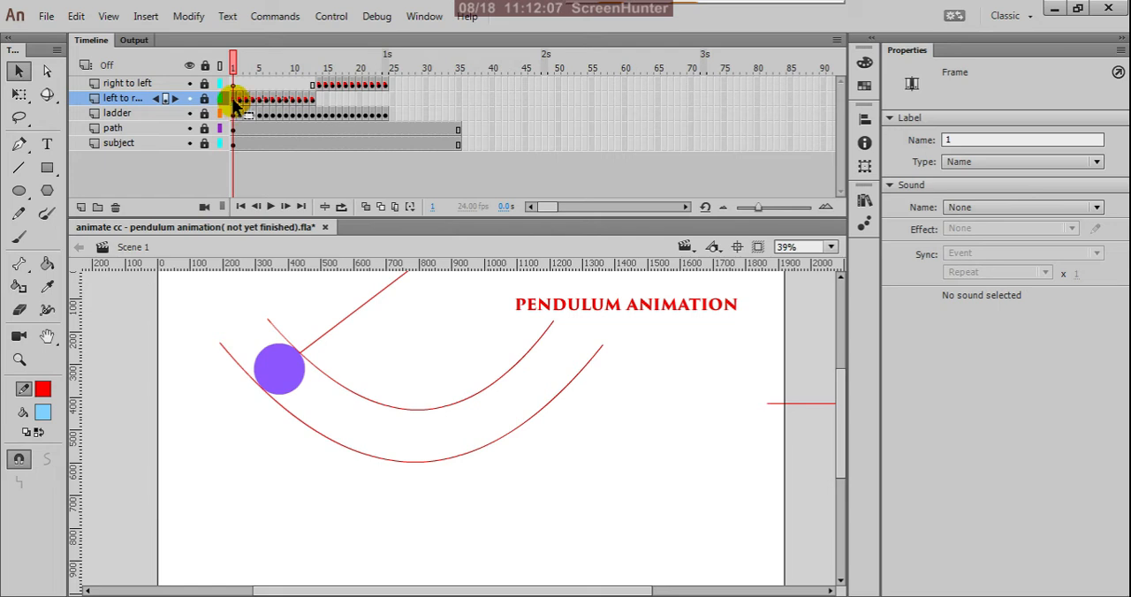
left_click(385, 86)
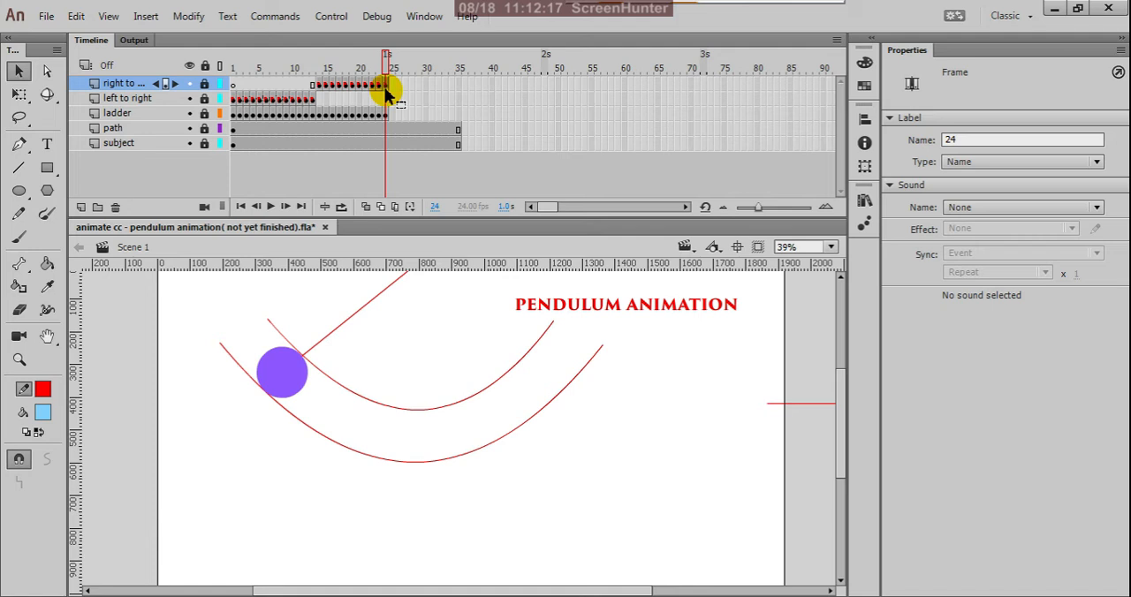
left_click(235, 100)
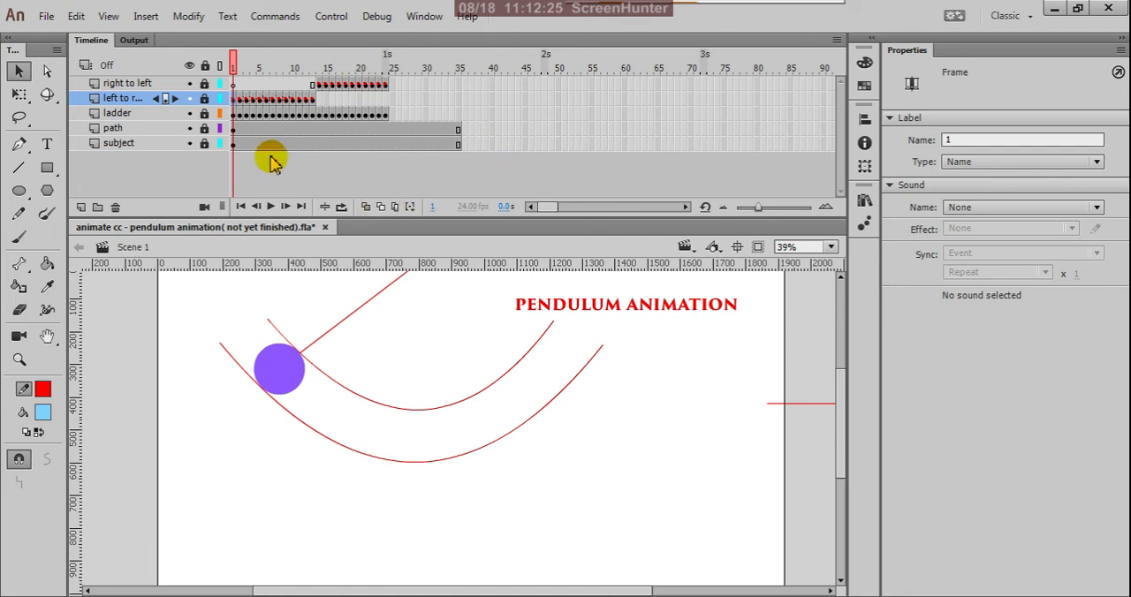
Remove the frames beyond frame 24 from the path and subject layers and return the playhead to frame 1.
left_click_drag(475, 92, 395, 179)
right_click(401, 133)
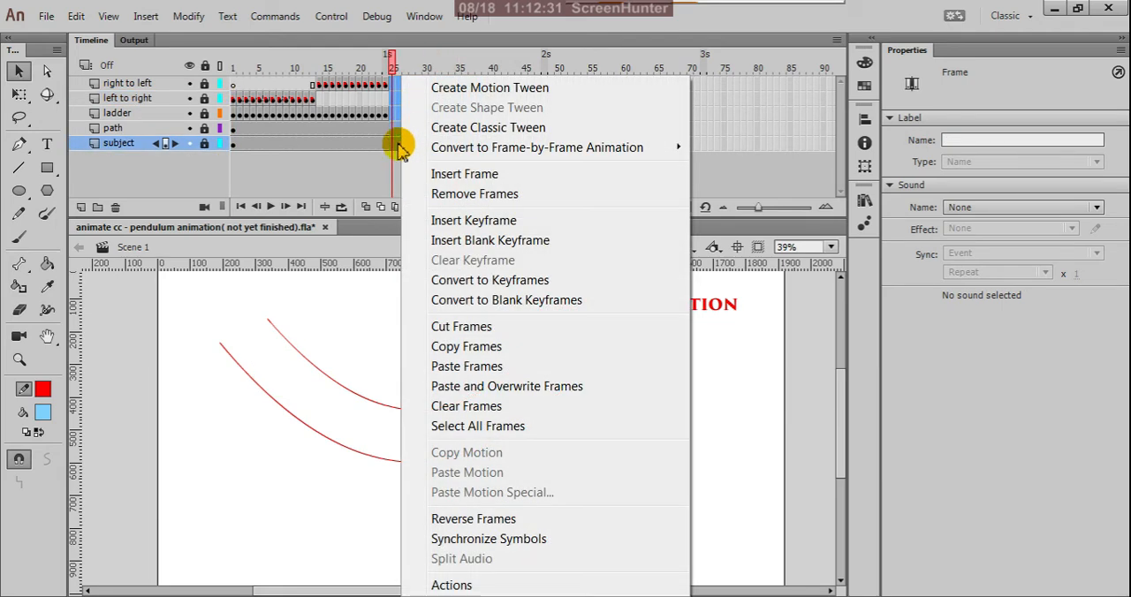
left_click(453, 200)
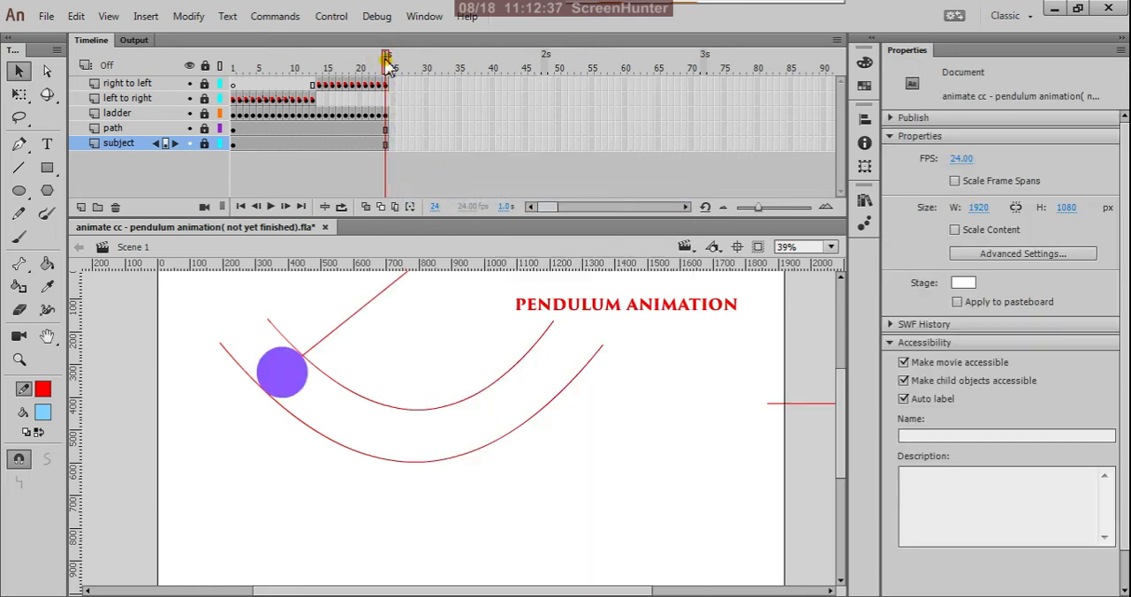
left_click_drag(387, 68, 198, 157)
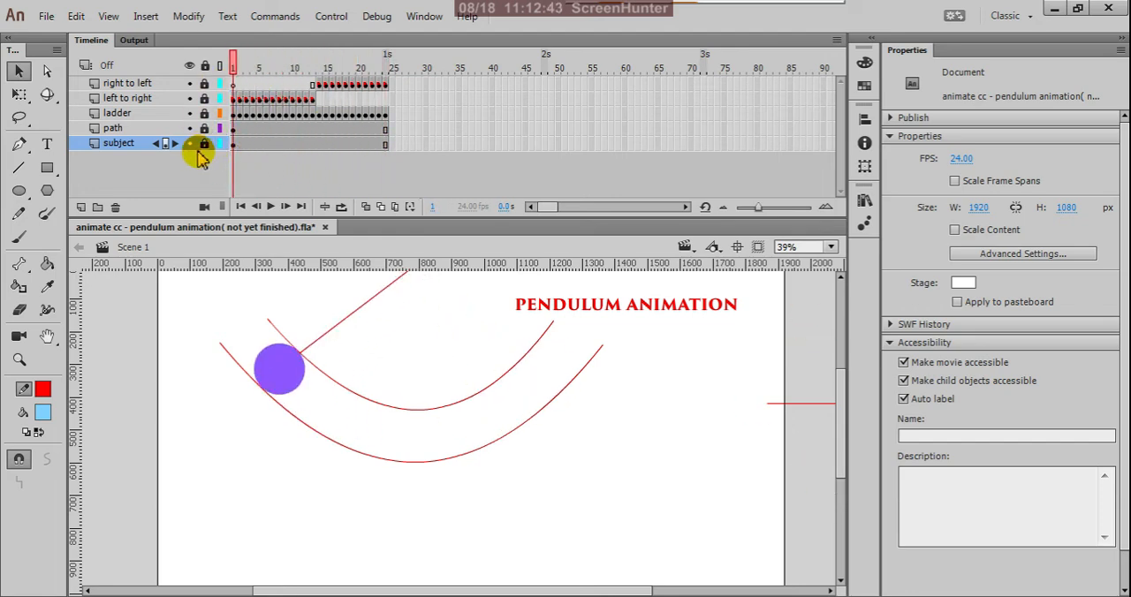
Save the pendulum animation document and test the movie, closing the preview when done.
key("ctrl+s")
key("ctrl+Return")
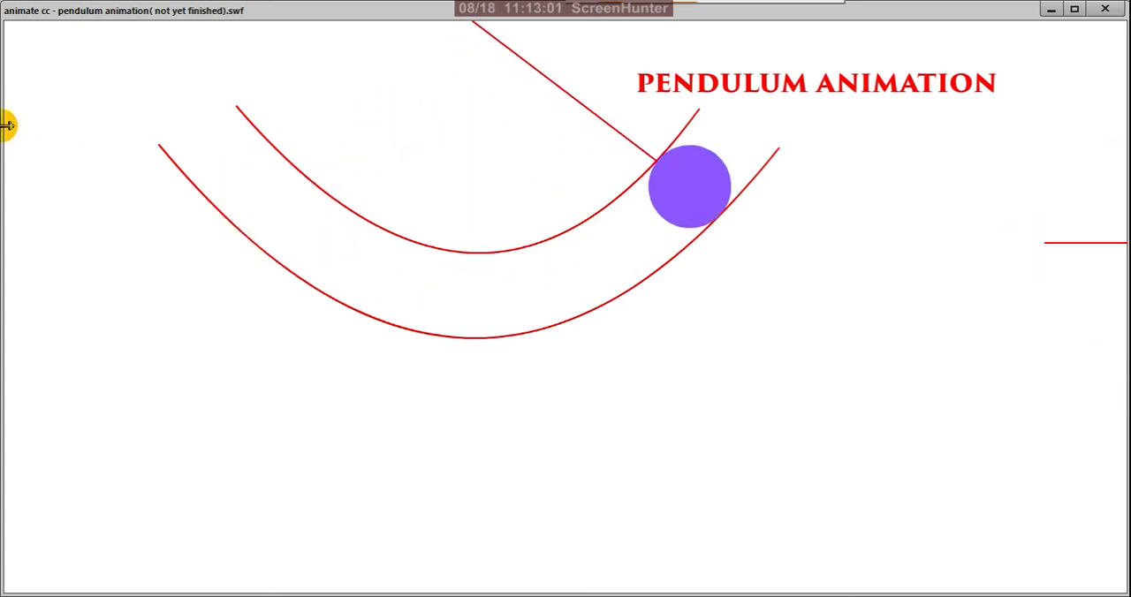
left_click(1104, 9)
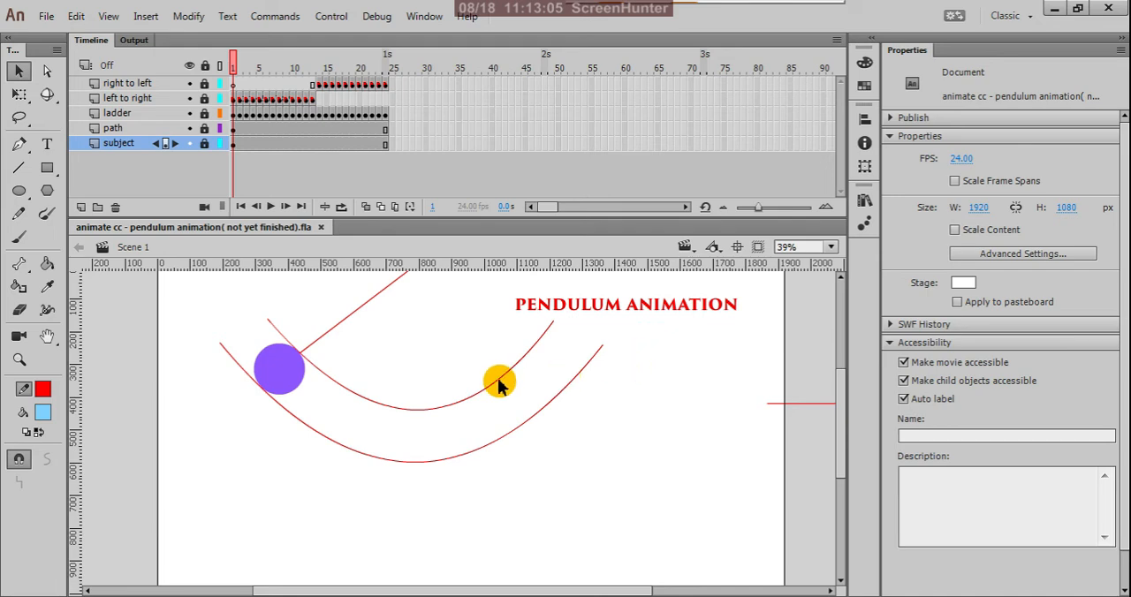
Review the pendulum's swing by looping frames 1 to 24 on the timeline and by testing the movie with looping switched off.
scroll(500, 384, "down", 2)
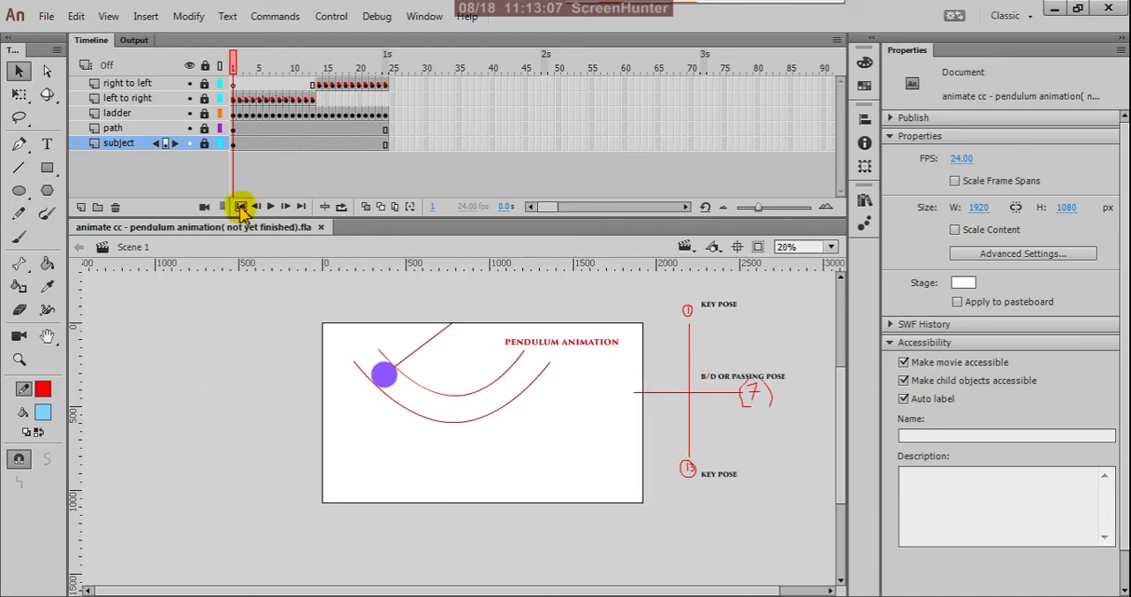
left_click(270, 207)
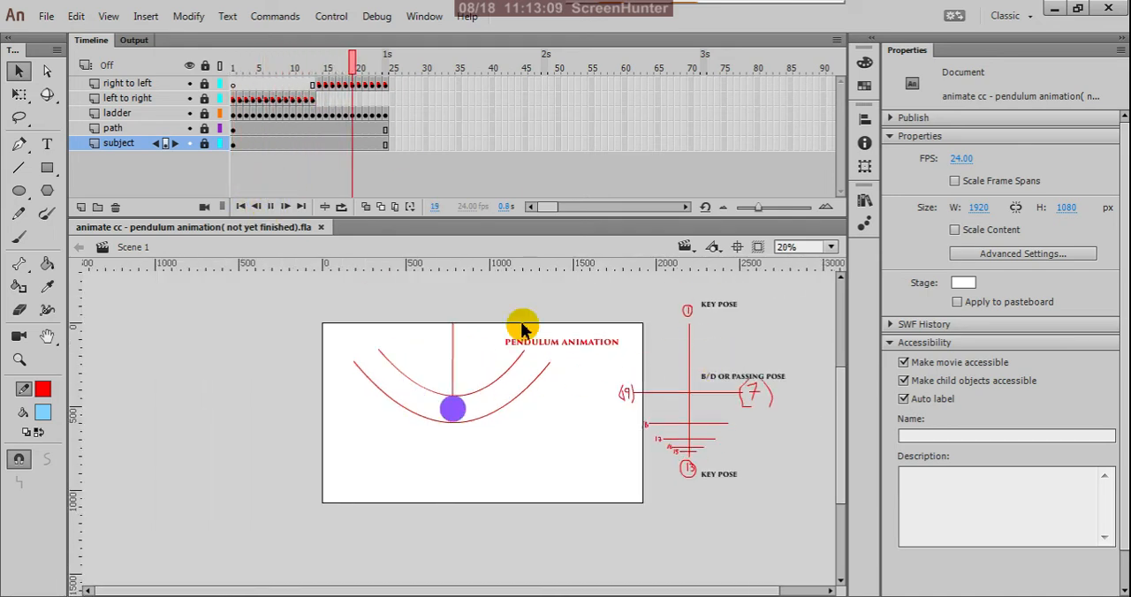
left_click(341, 209)
left_click_drag(330, 68, 168, 75)
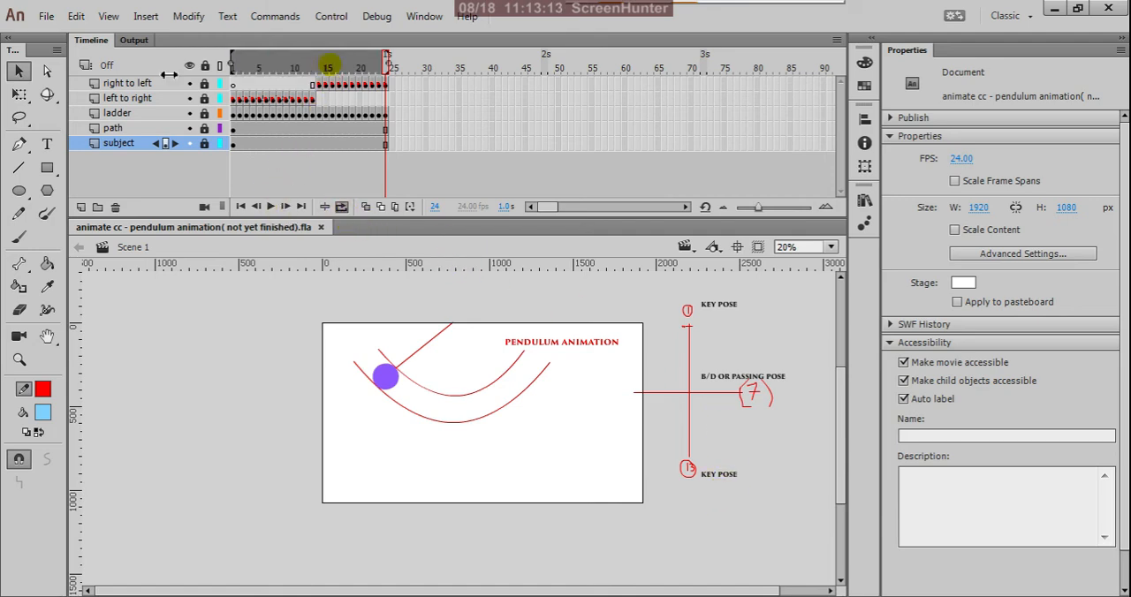
left_click(271, 207)
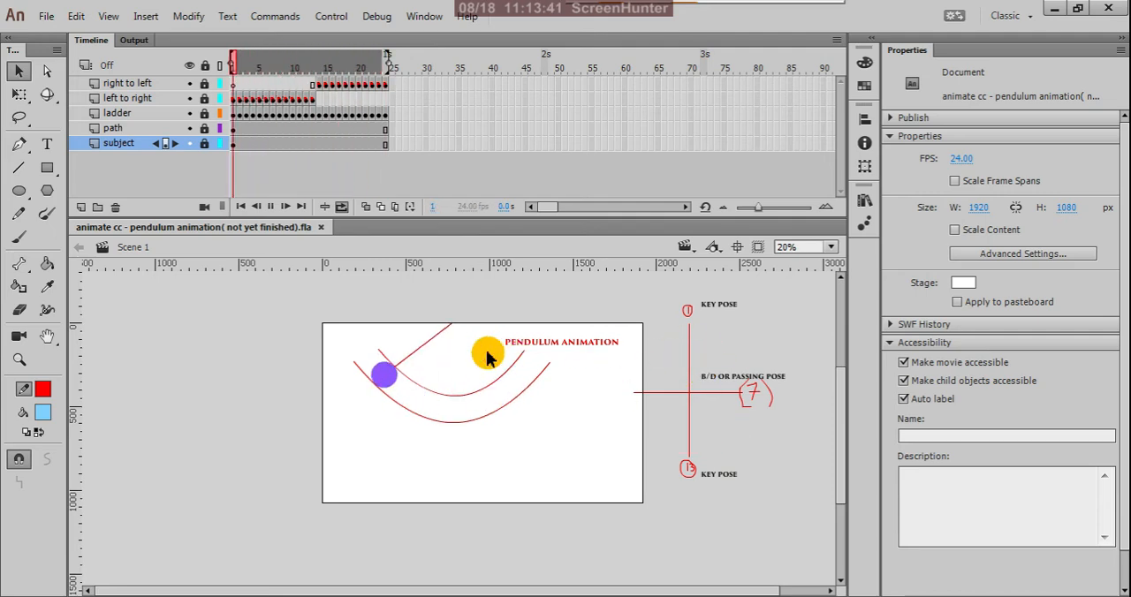
left_click(343, 210)
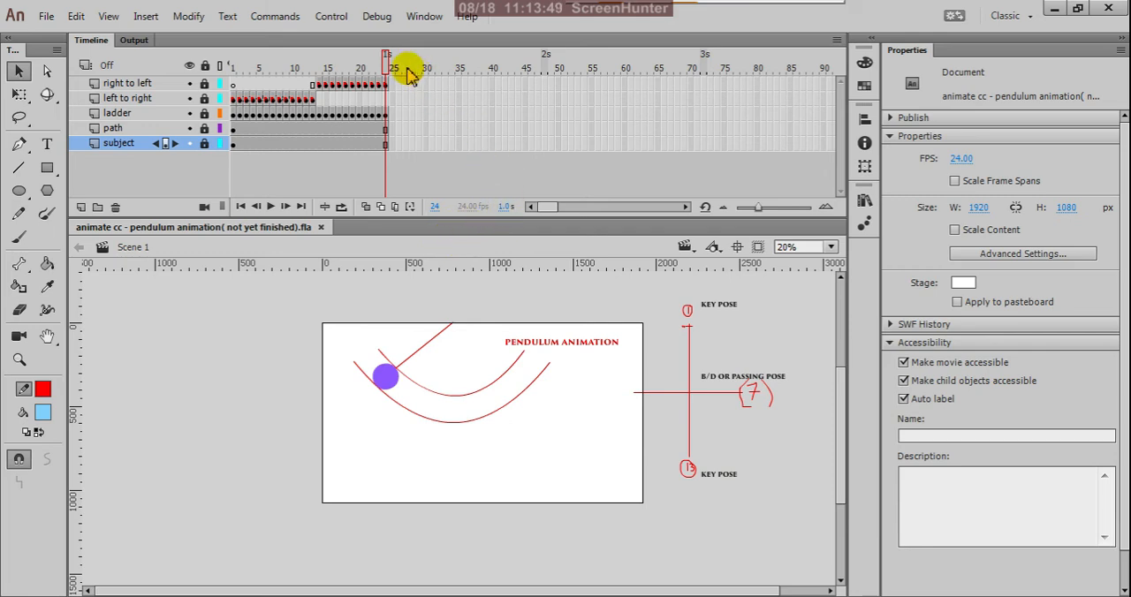
left_click_drag(385, 70, 176, 145)
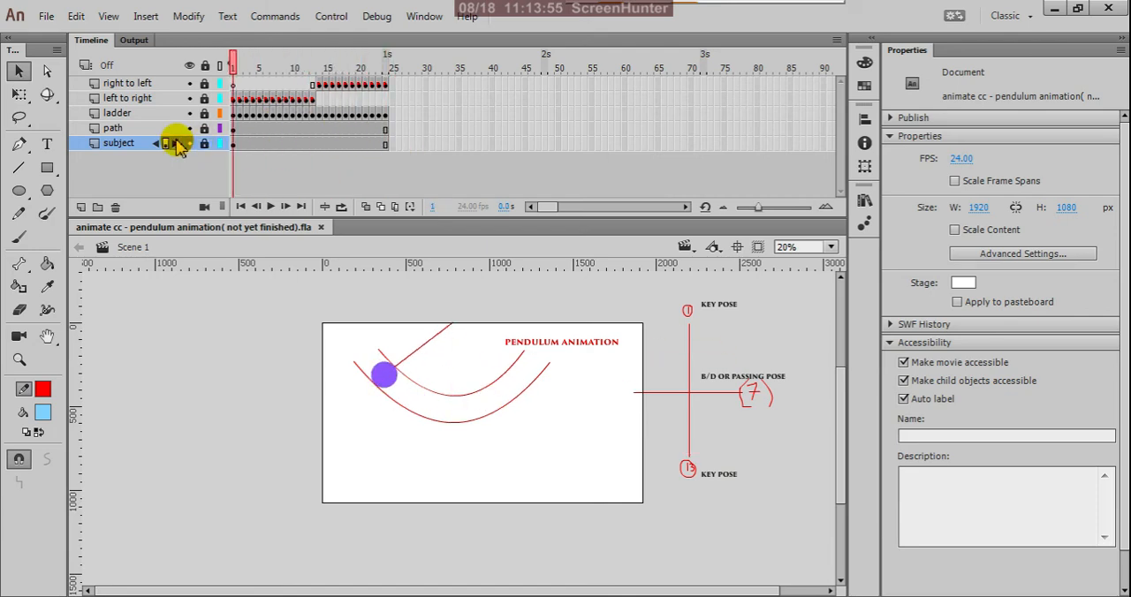
key("ctrl+Return")
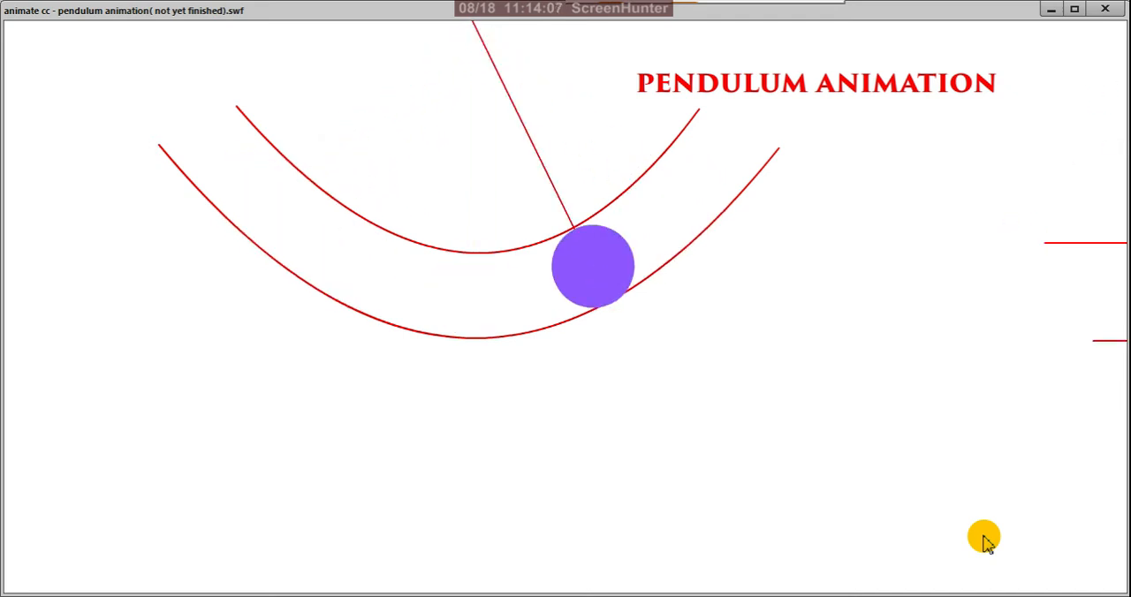
left_click(1104, 11)
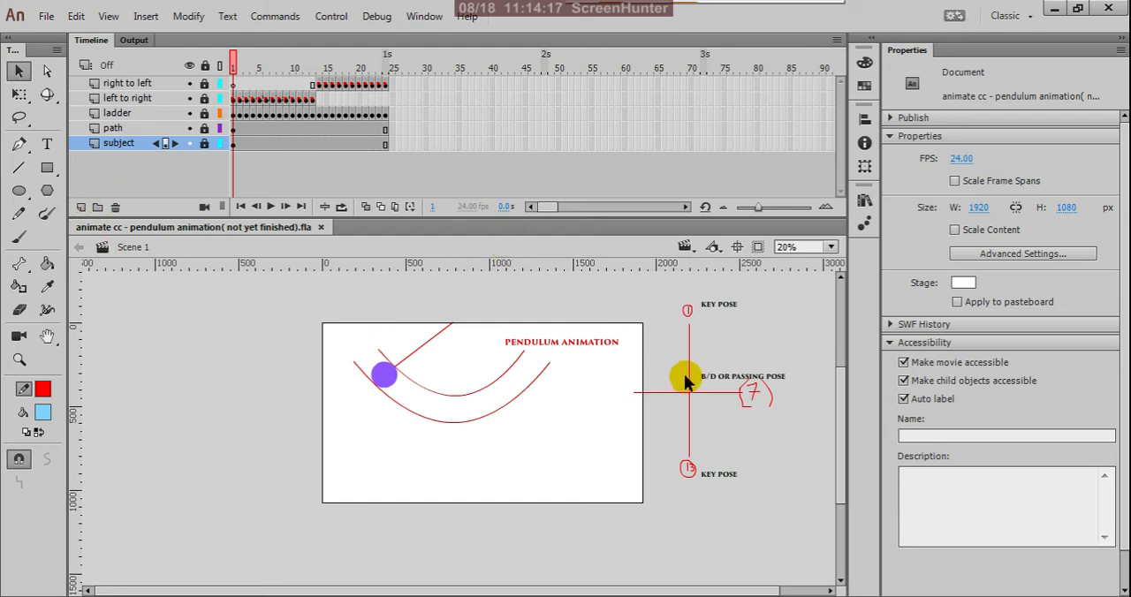
Convert the ladder layer into a guide layer.
left_click(150, 124)
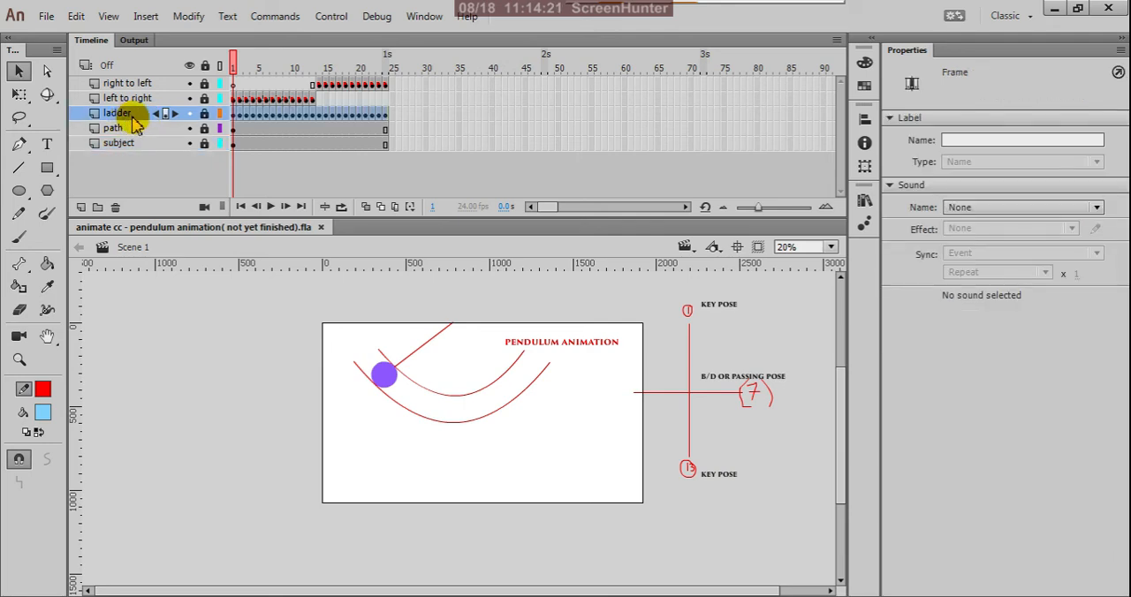
right_click(135, 123)
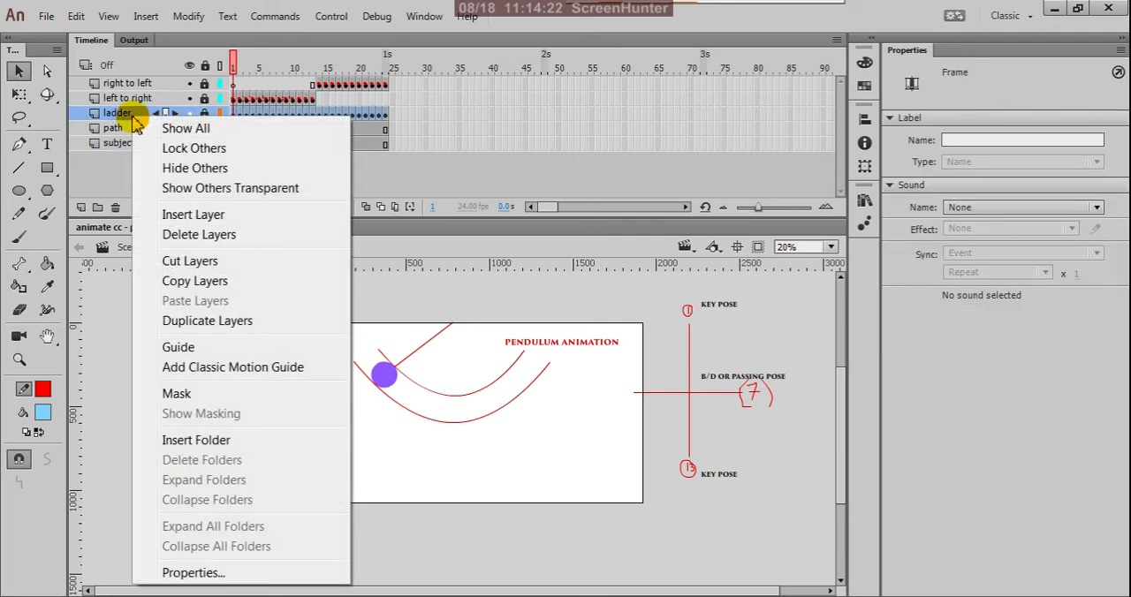
left_click(177, 346)
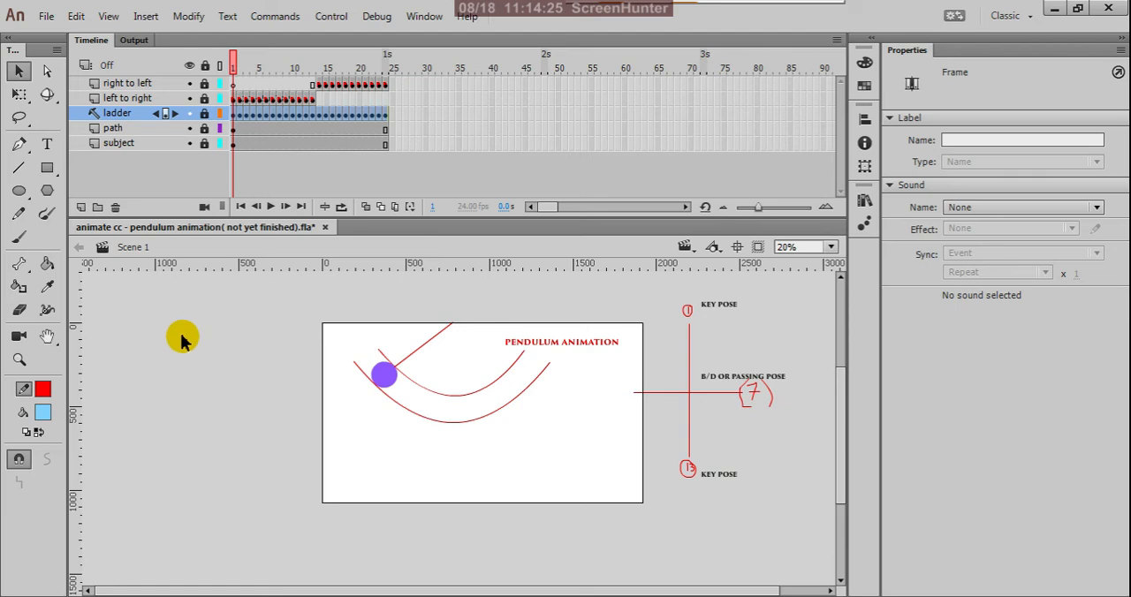
left_click(181, 340)
Test the movie with the ladder as a guide, close the preview and save the document.
key("ctrl+Return")
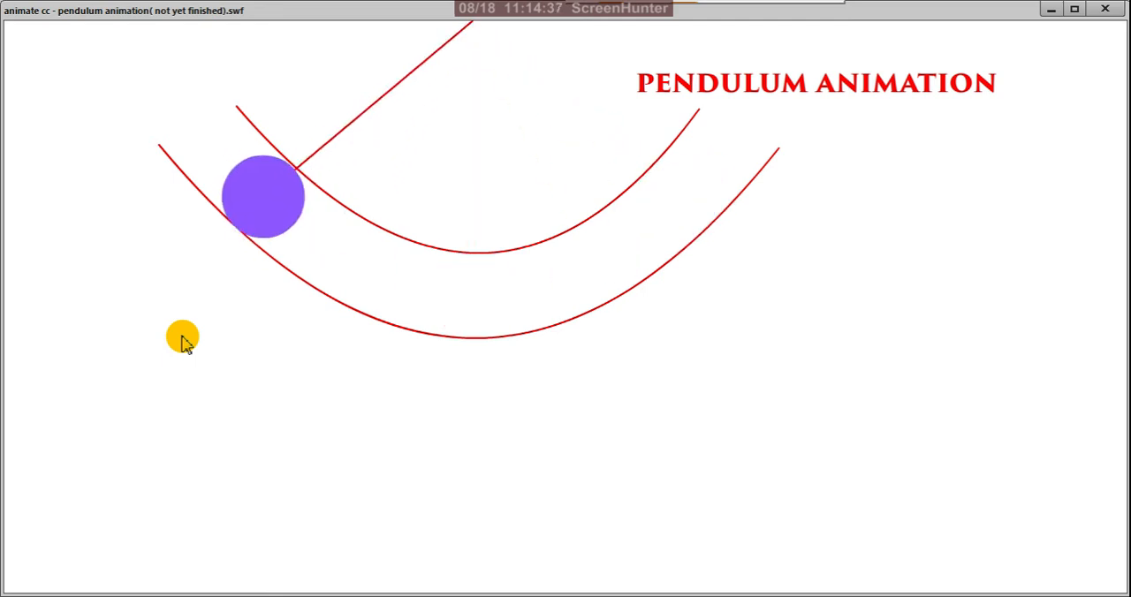
left_click(1103, 11)
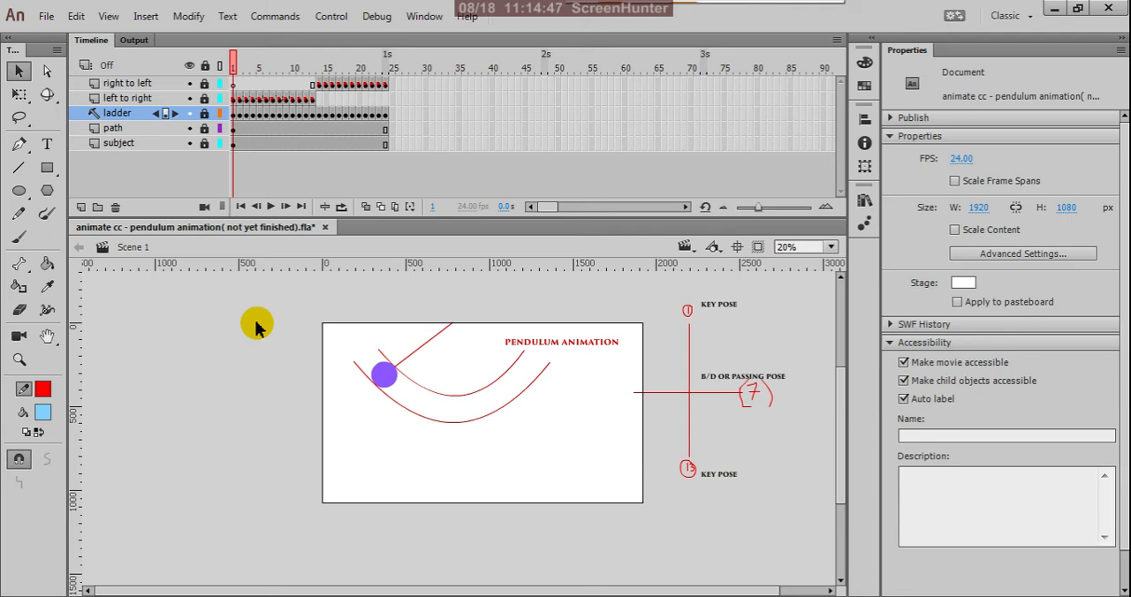
key("ctrl+s")
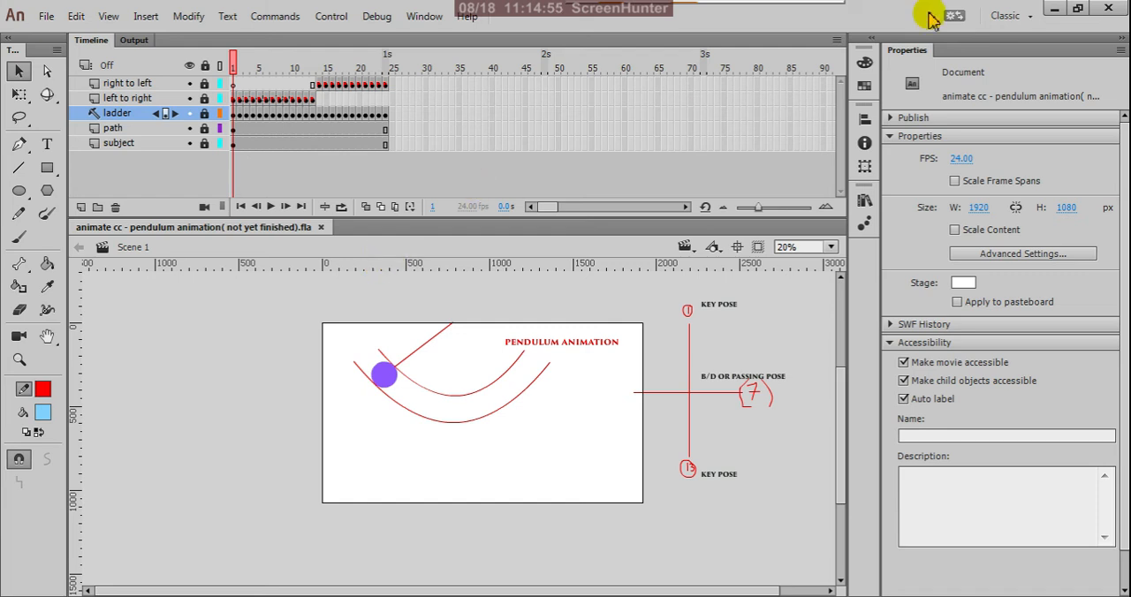
Open the final pendulum action file from the desktop and preview its movie in a maximised window.
left_click(1050, 9)
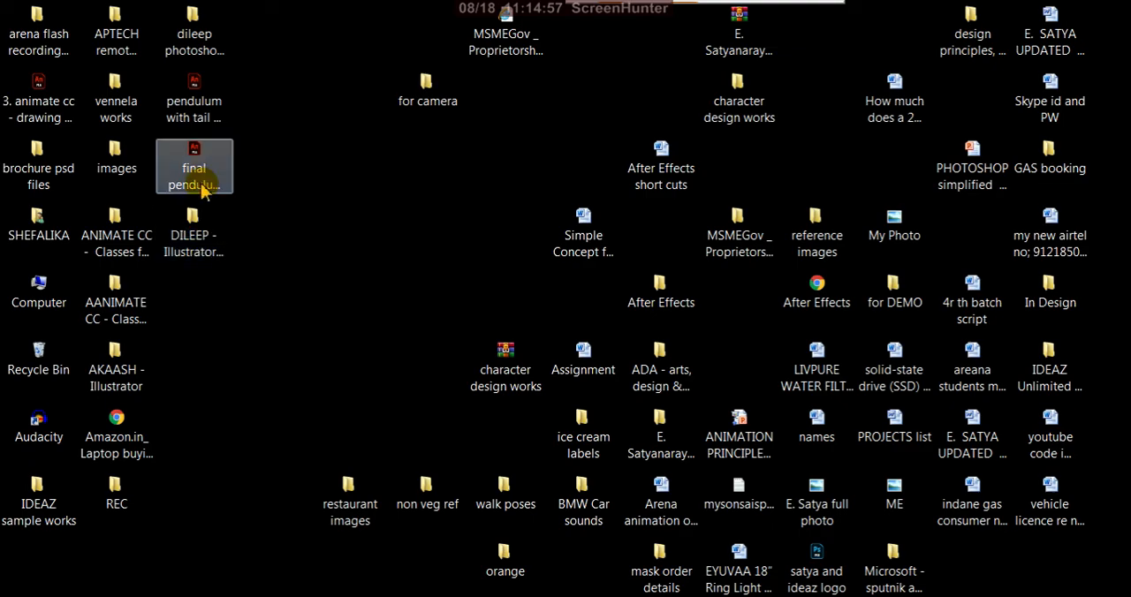
double_click(201, 176)
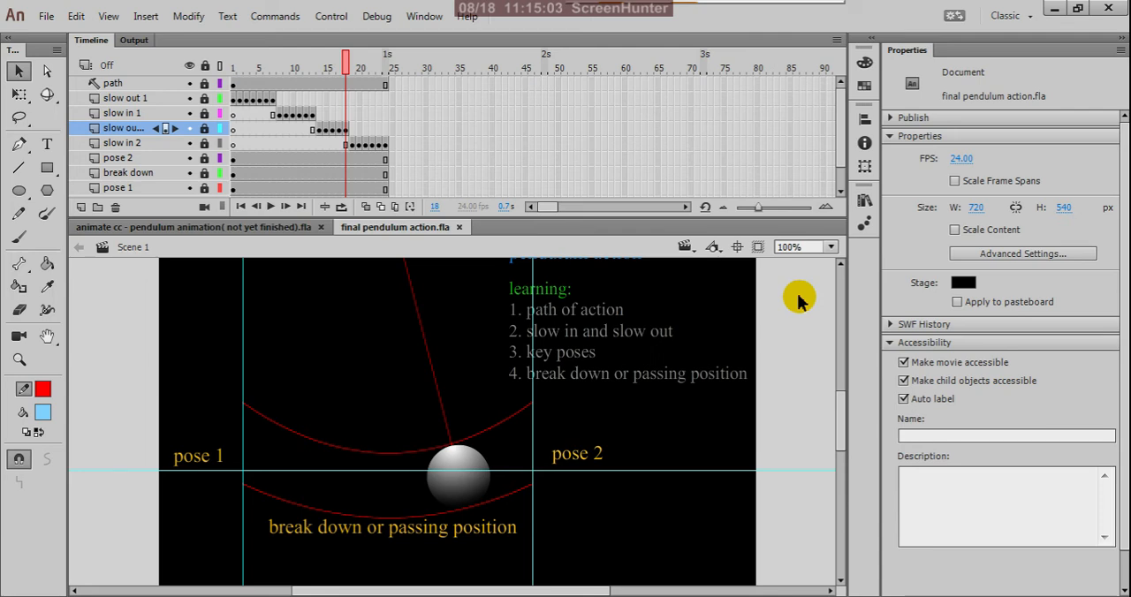
key("ctrl+Return")
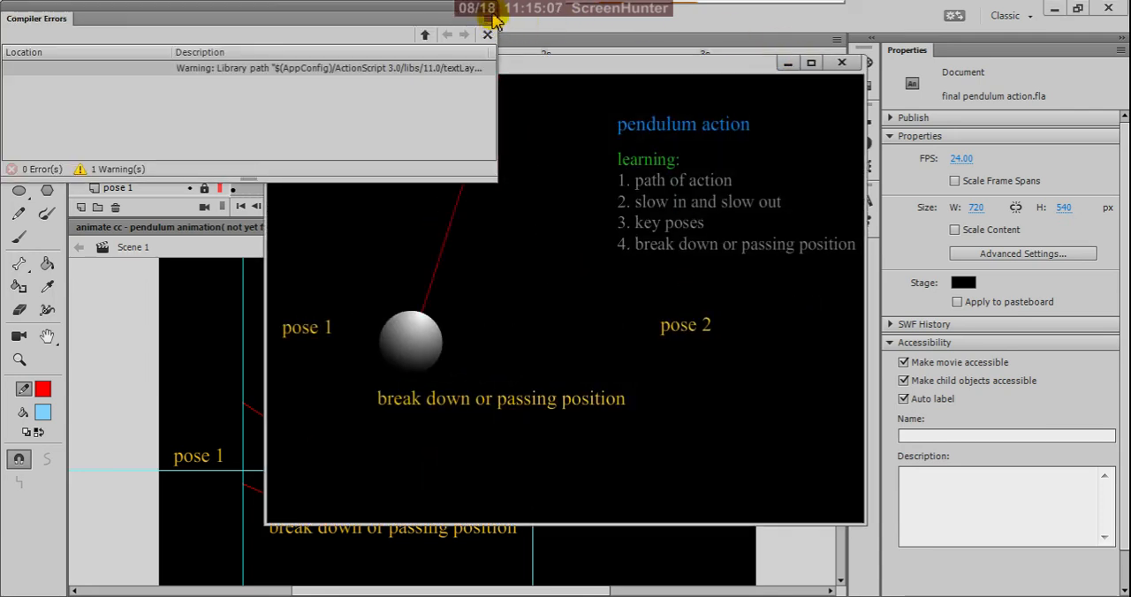
left_click(810, 63)
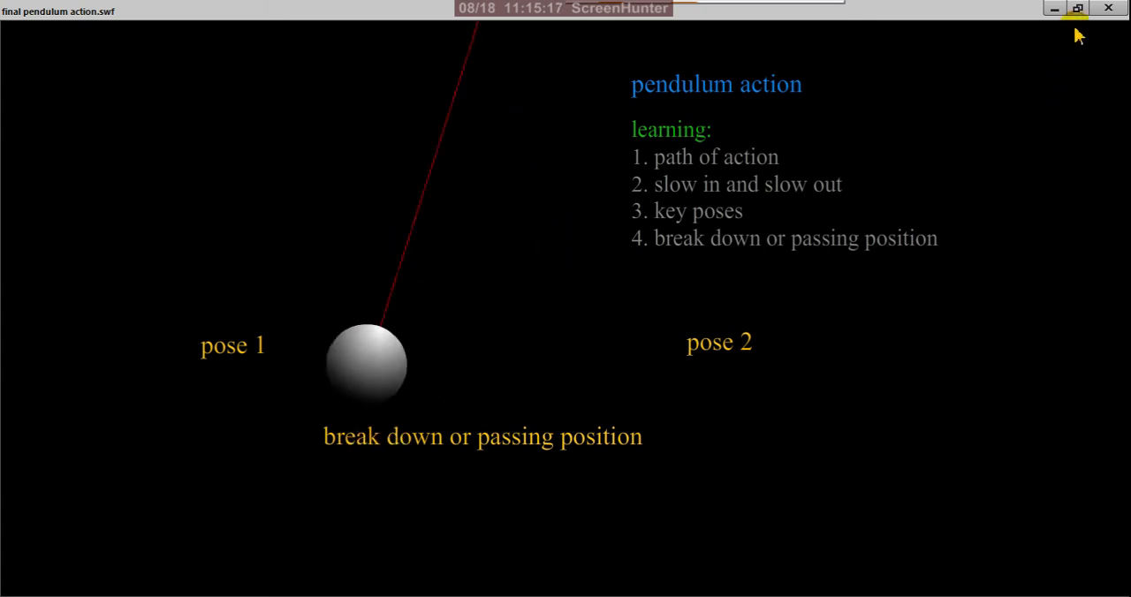
left_click(1107, 8)
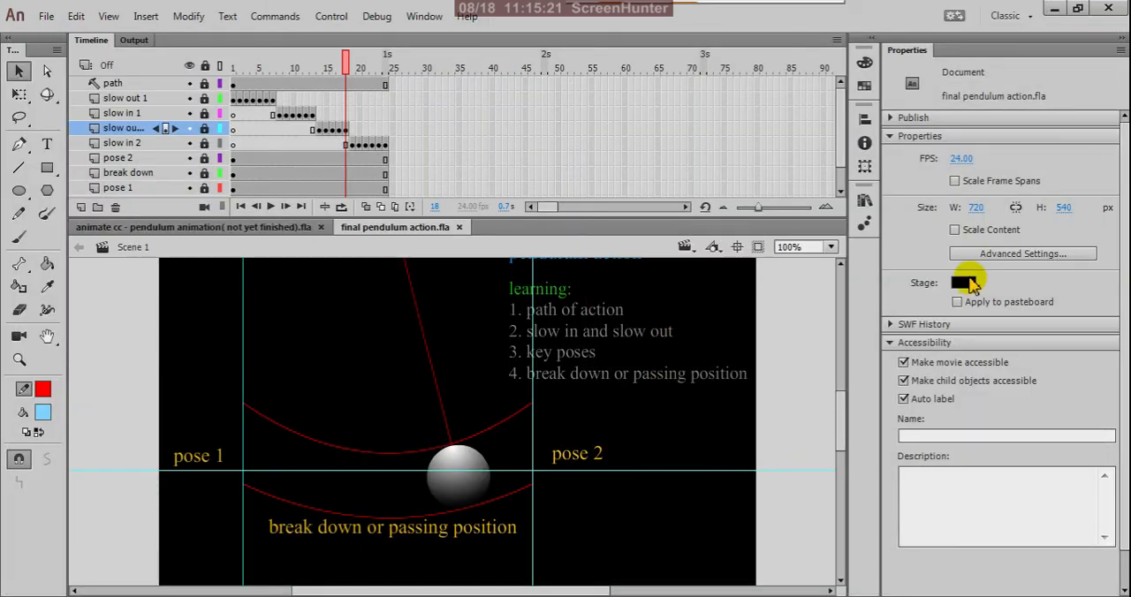
Pick black as the stage colour of final pendulum action.fla.
left_click(968, 283)
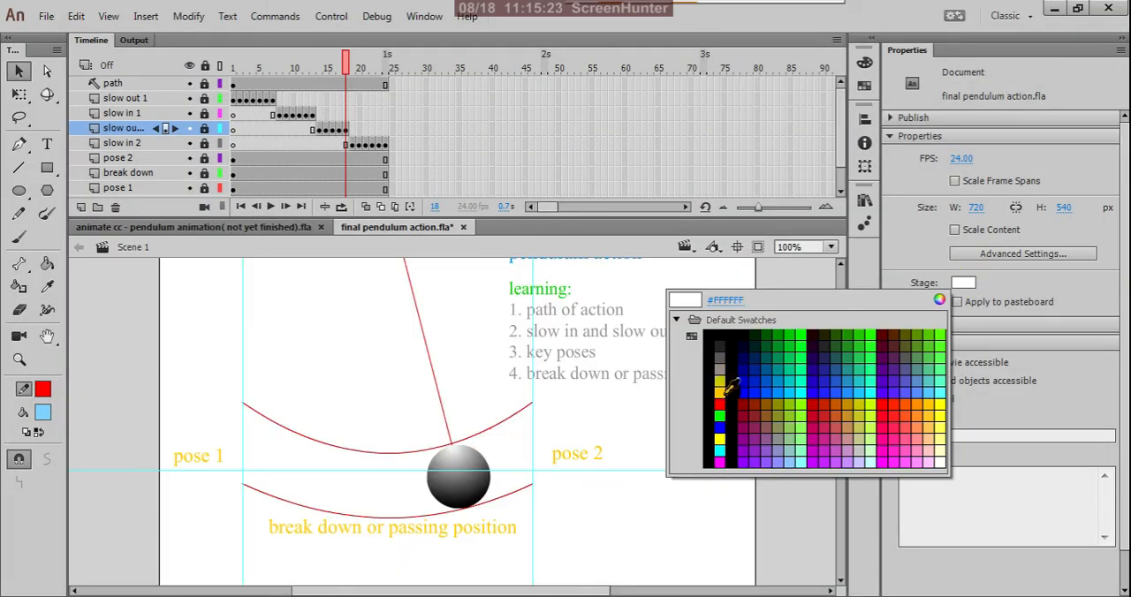
left_click(714, 344)
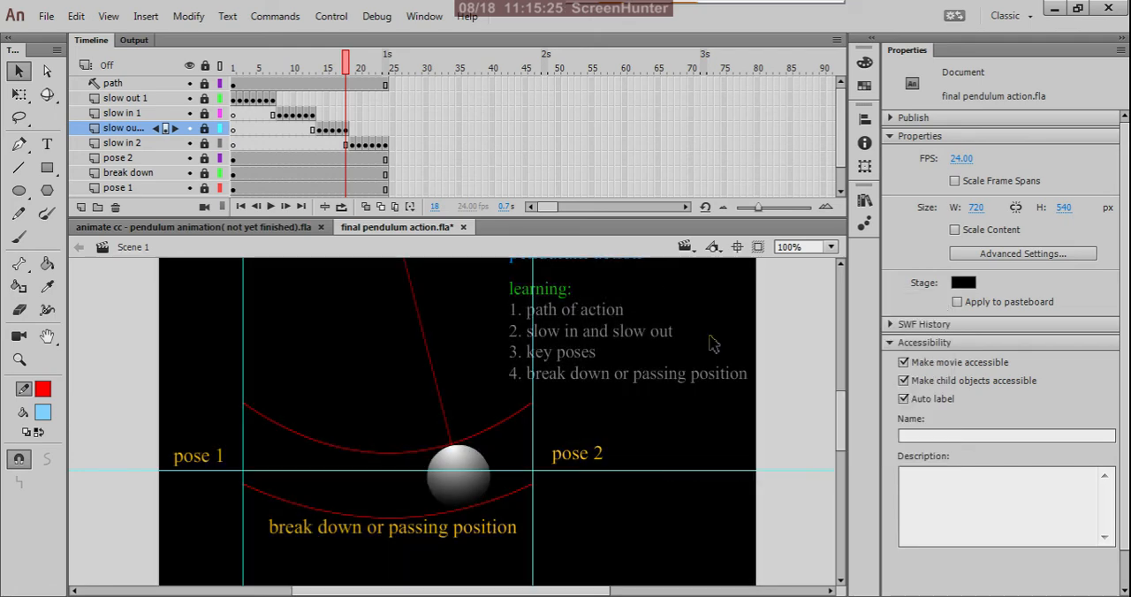
Open pendulum with tail action.fla from the desktop and close final pendulum action.fla without saving it.
left_click(1050, 11)
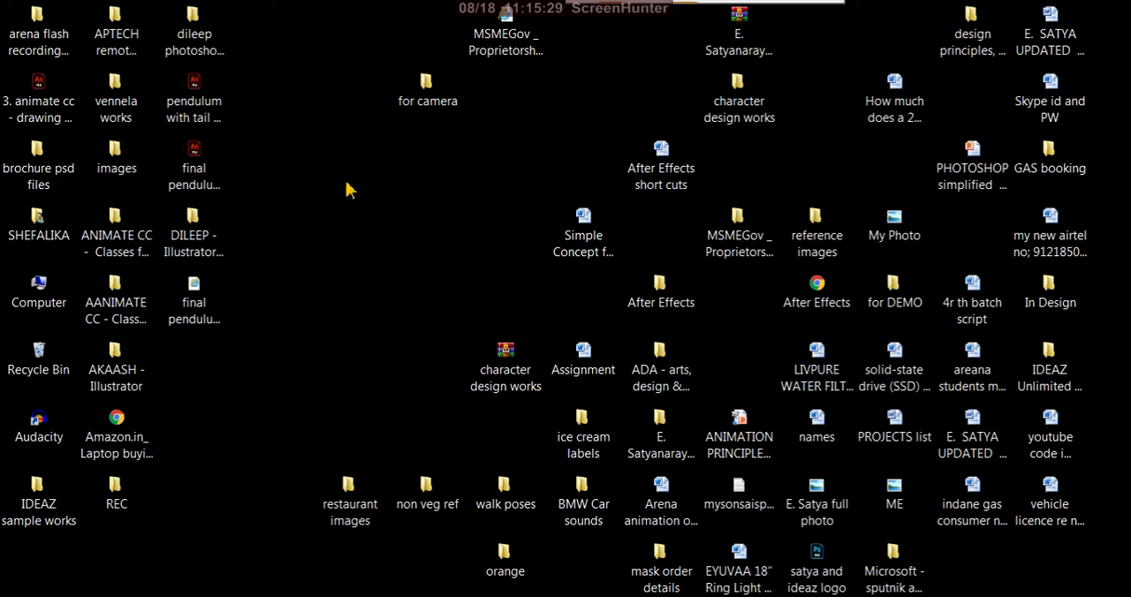
left_click(218, 99)
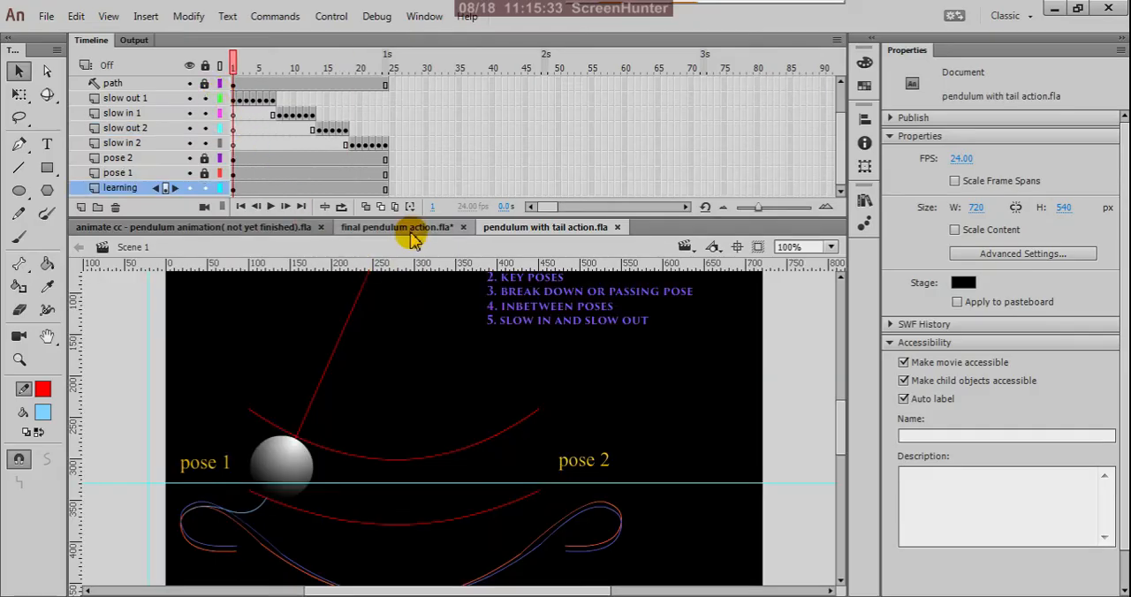
left_click(410, 232)
left_click(462, 227)
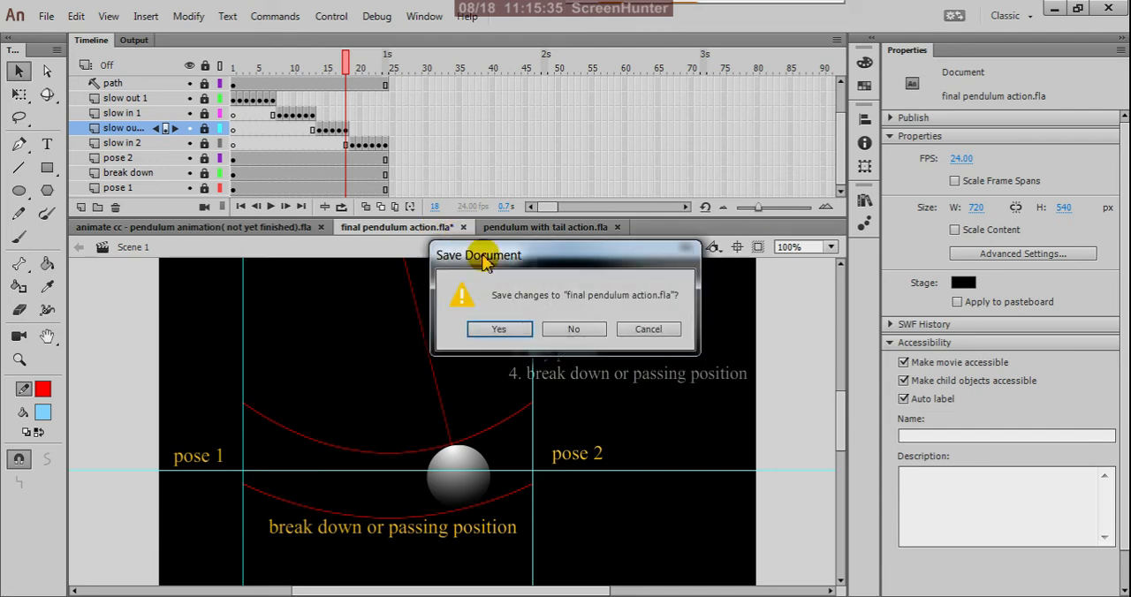
left_click(585, 329)
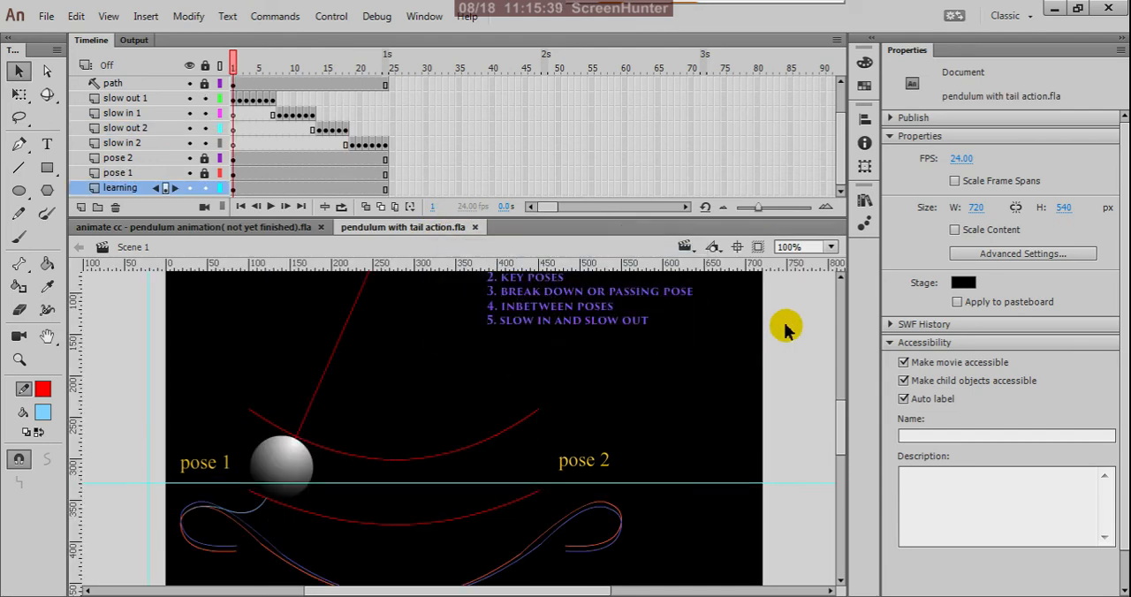
Preview the pendulum with tail movie in a maximised window and compare its document with the pendulum animation document.
key("ctrl+Return")
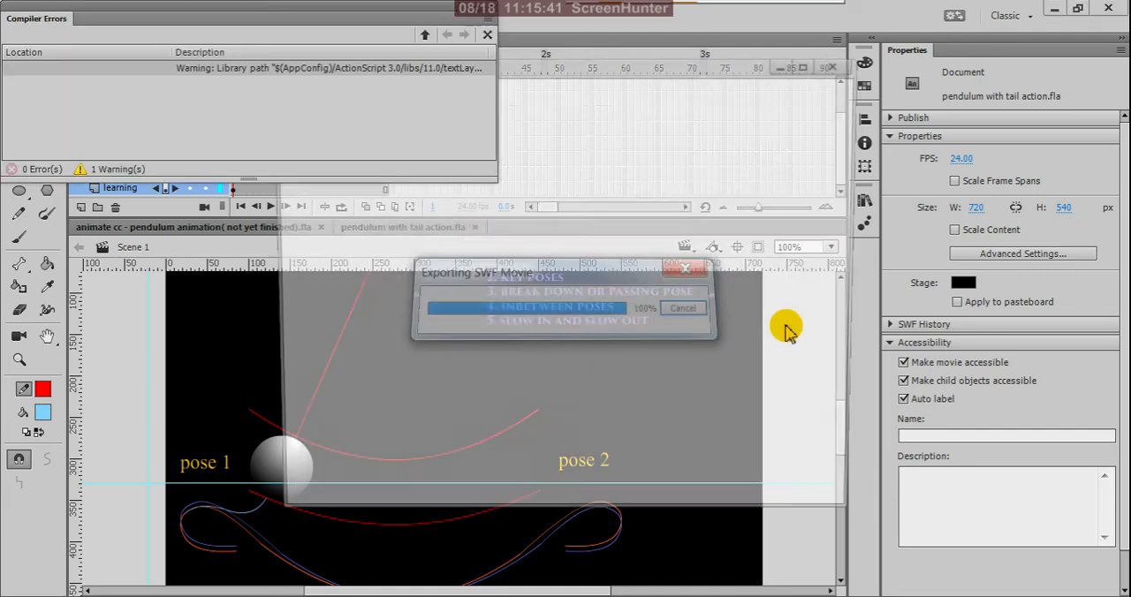
left_click(491, 6)
left_click(811, 63)
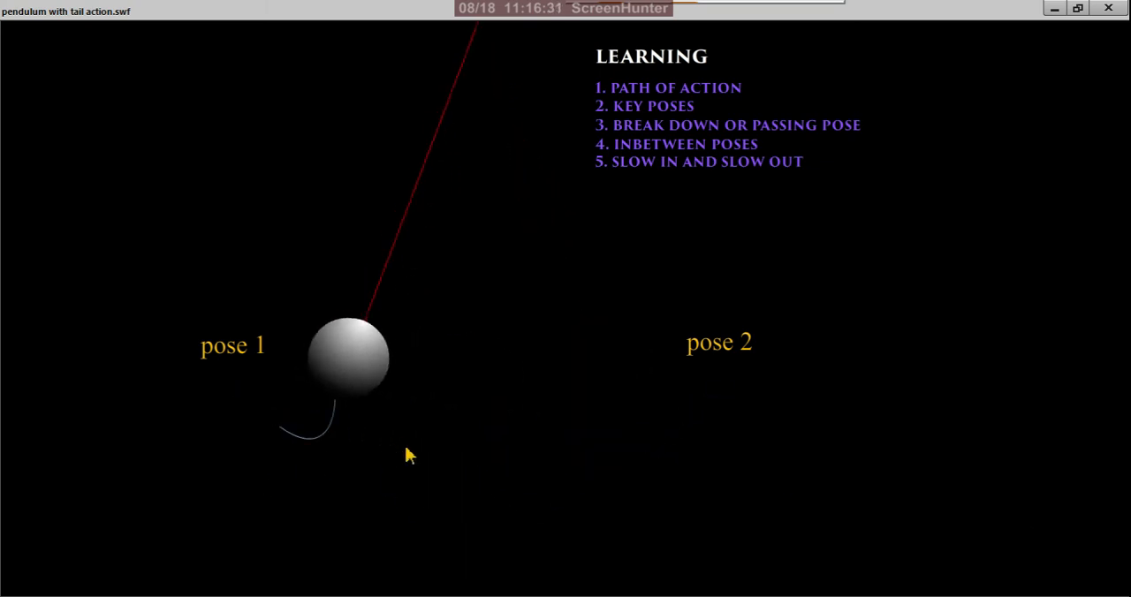
left_click(1108, 8)
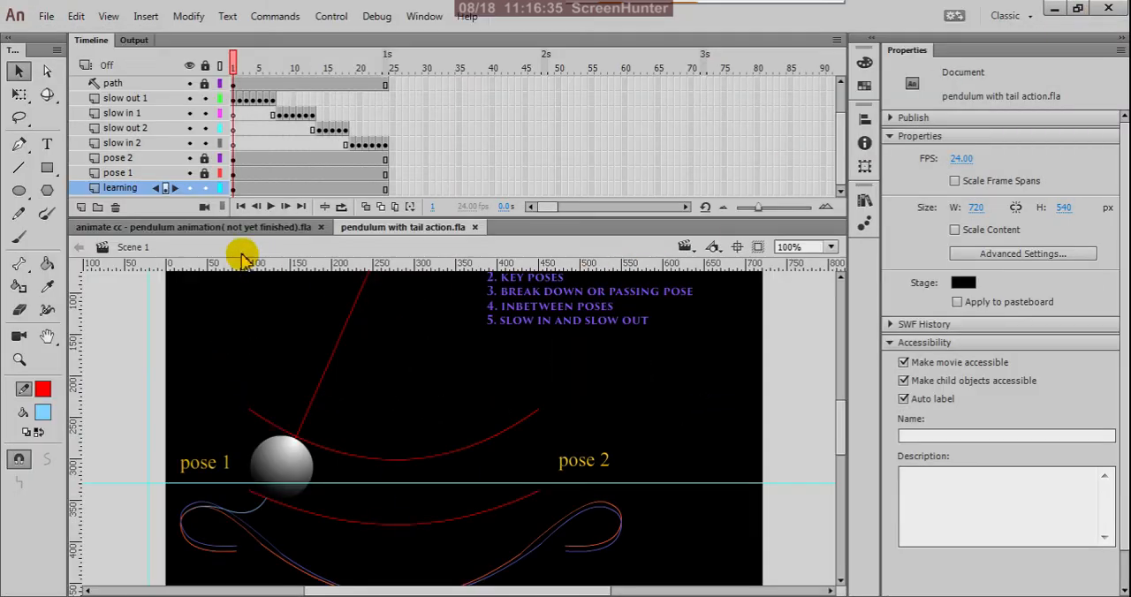
left_click(216, 227)
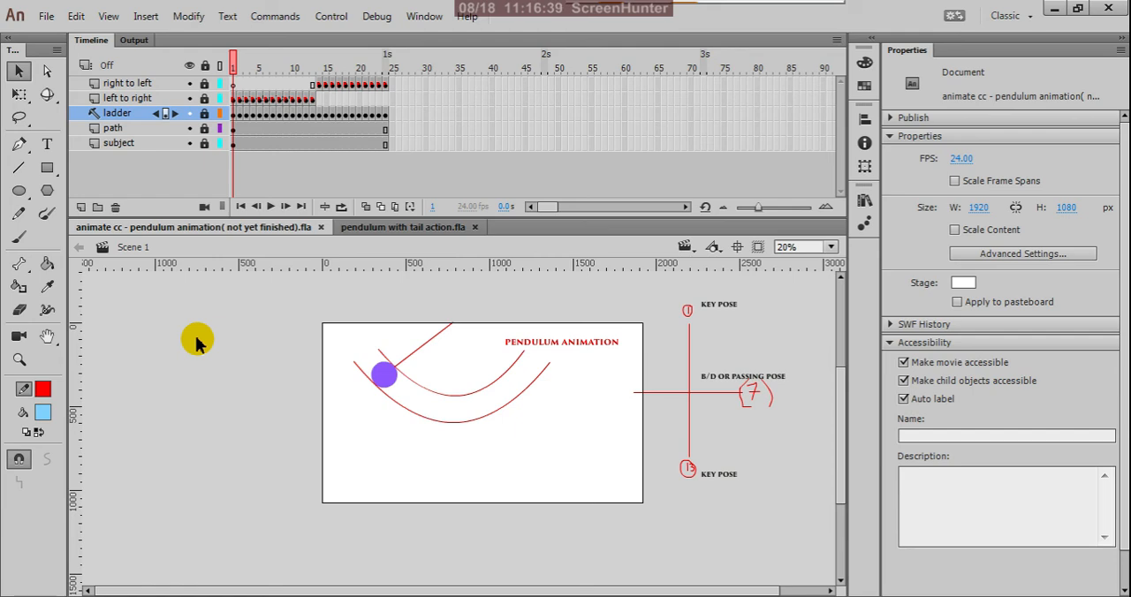
left_click(396, 230)
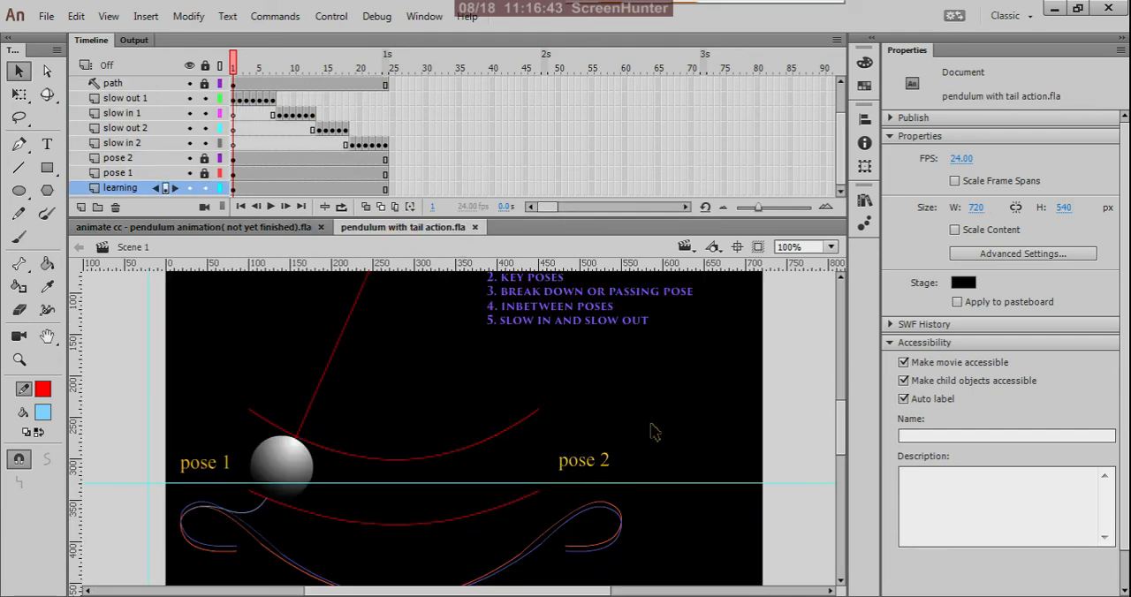
Examine the ball, its tail and the looping tail paths between pose 1 and pose 2 at frame 1.
scroll(704, 393, "down", 3)
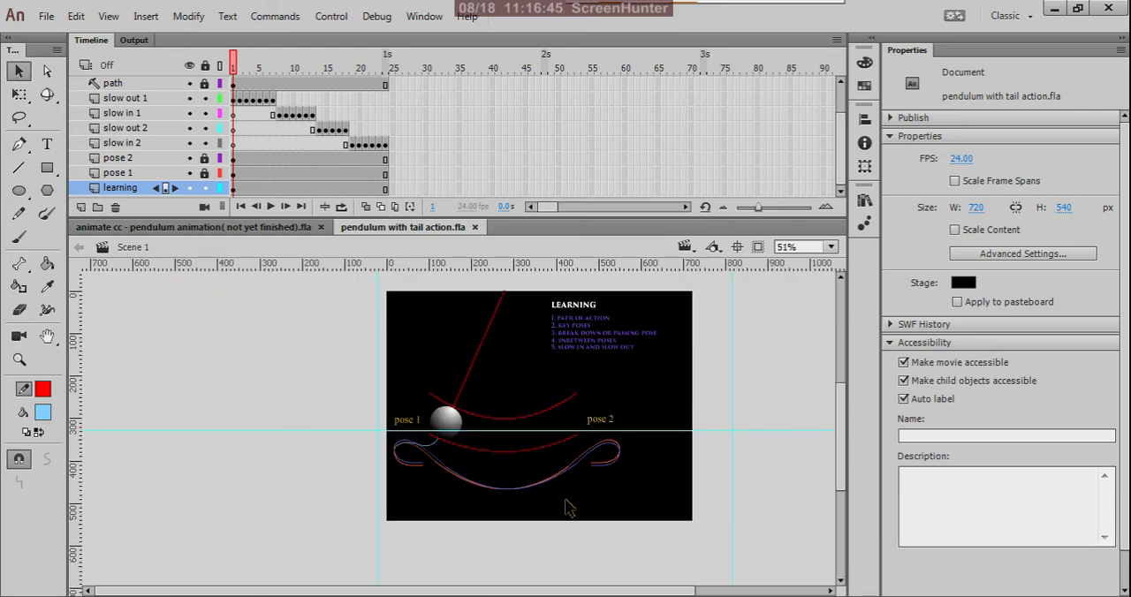
scroll(537, 502, "up", 3)
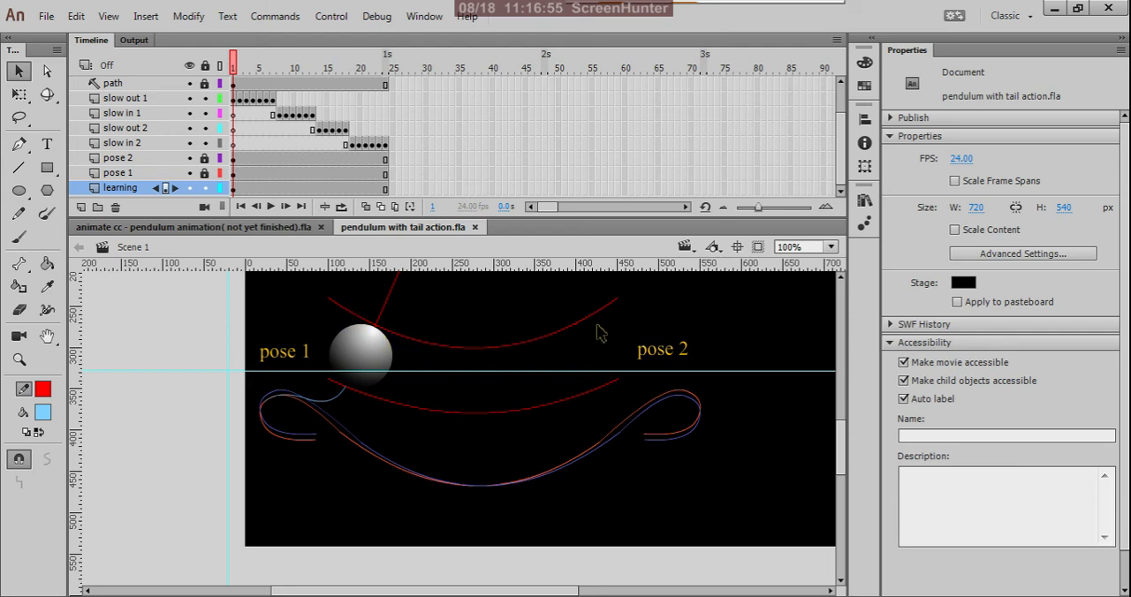
scroll(534, 452, "down", 3)
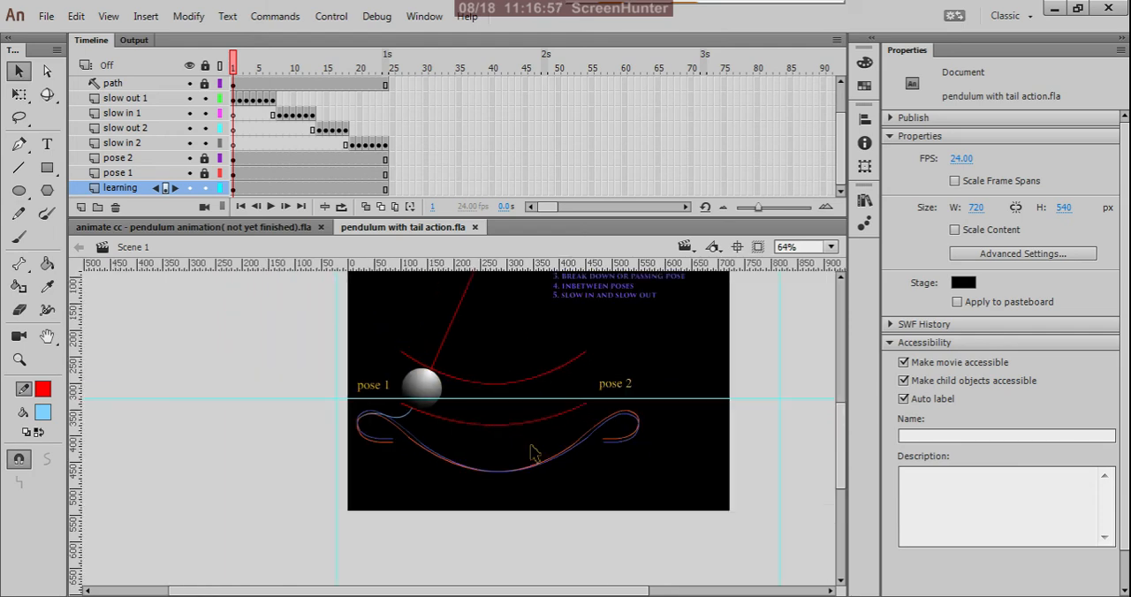
scroll(541, 399, "up", 3)
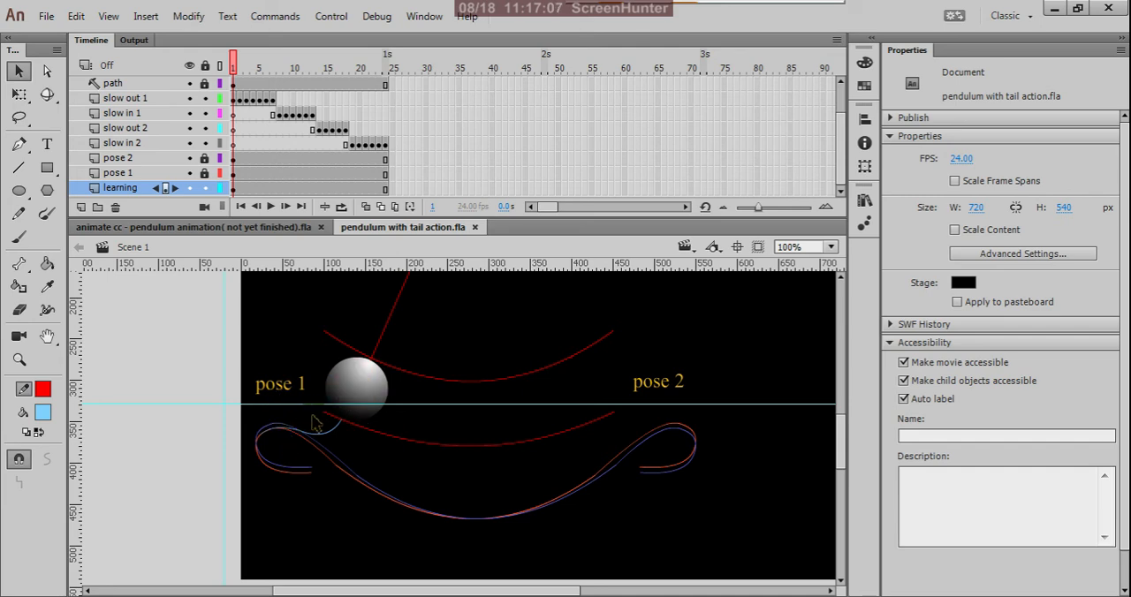
left_click(369, 399)
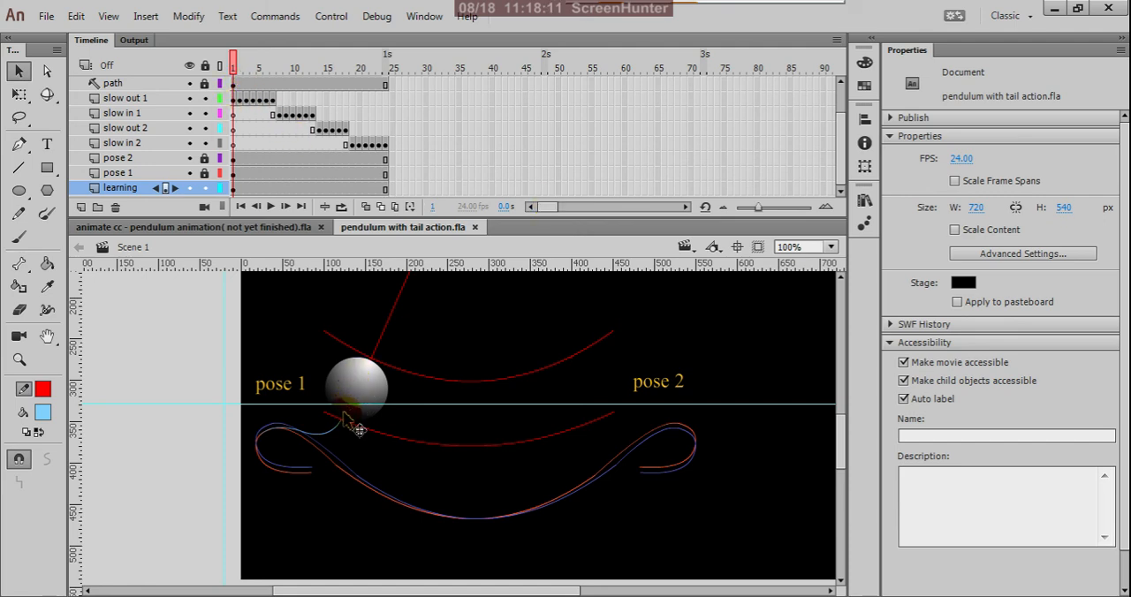
left_click_drag(322, 430, 296, 429)
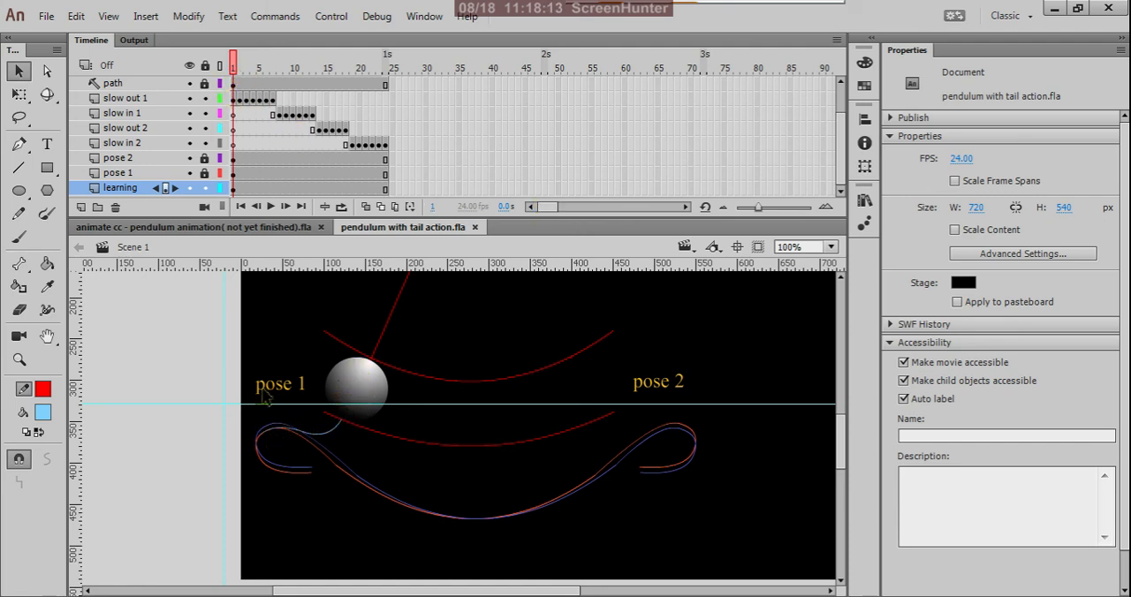
Compare the tail's shape at frames 11, 13, 7 and 1, and again at frames 19, 16 and 13.
left_click(300, 85)
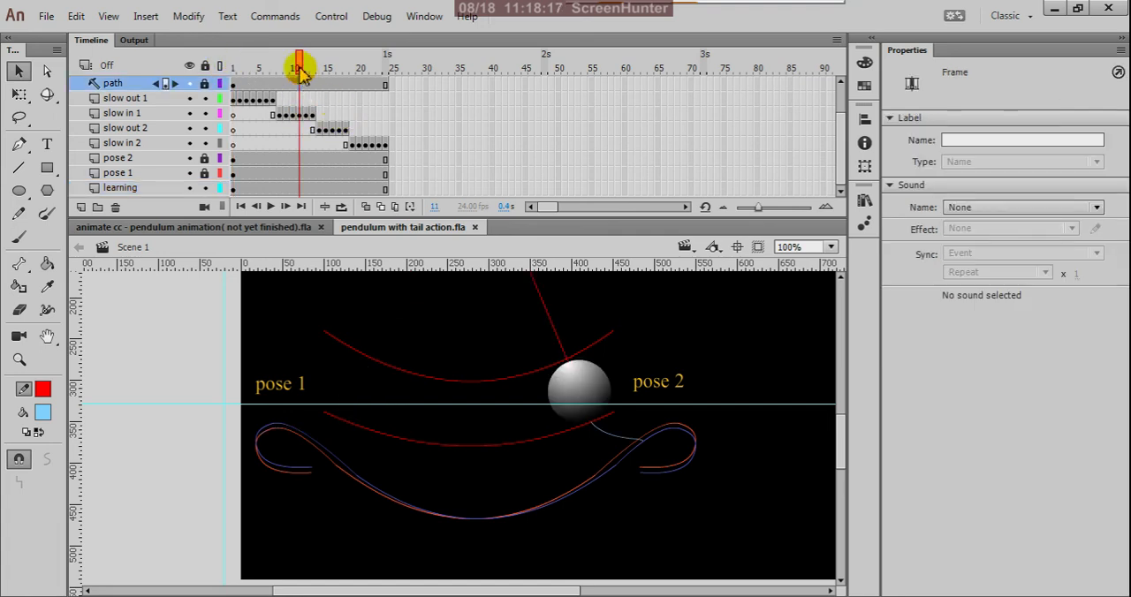
left_click_drag(300, 60, 316, 80)
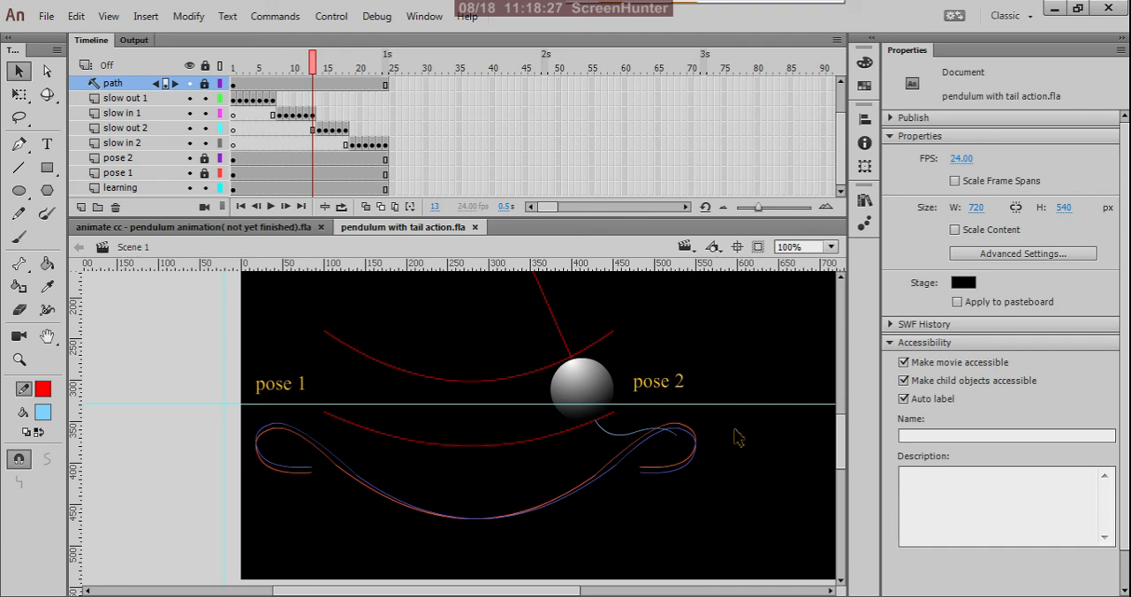
left_click_drag(312, 60, 282, 73)
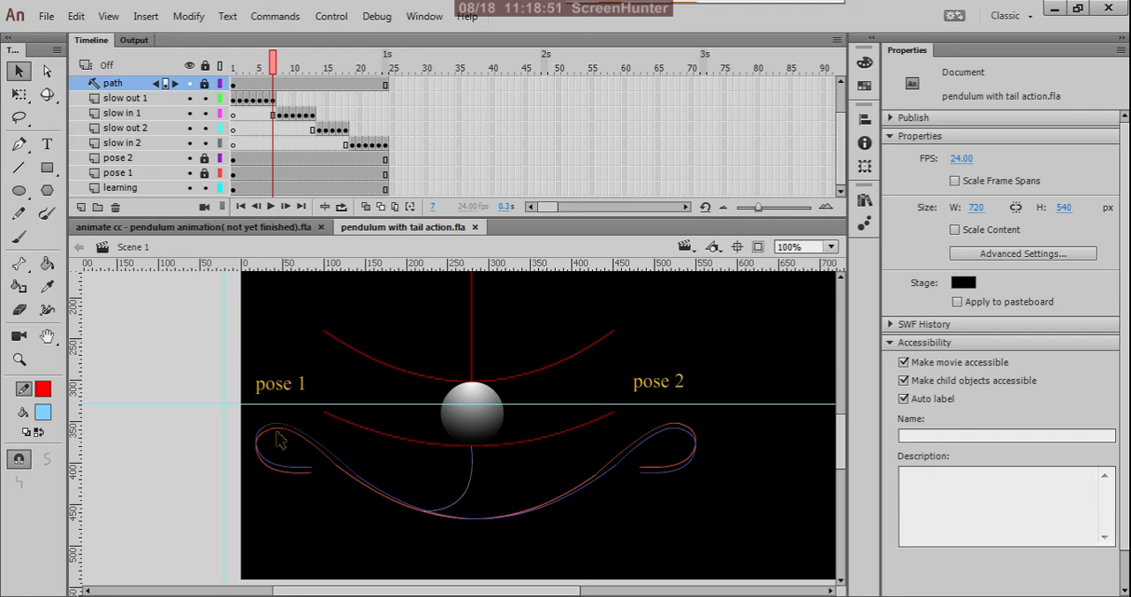
left_click(234, 83)
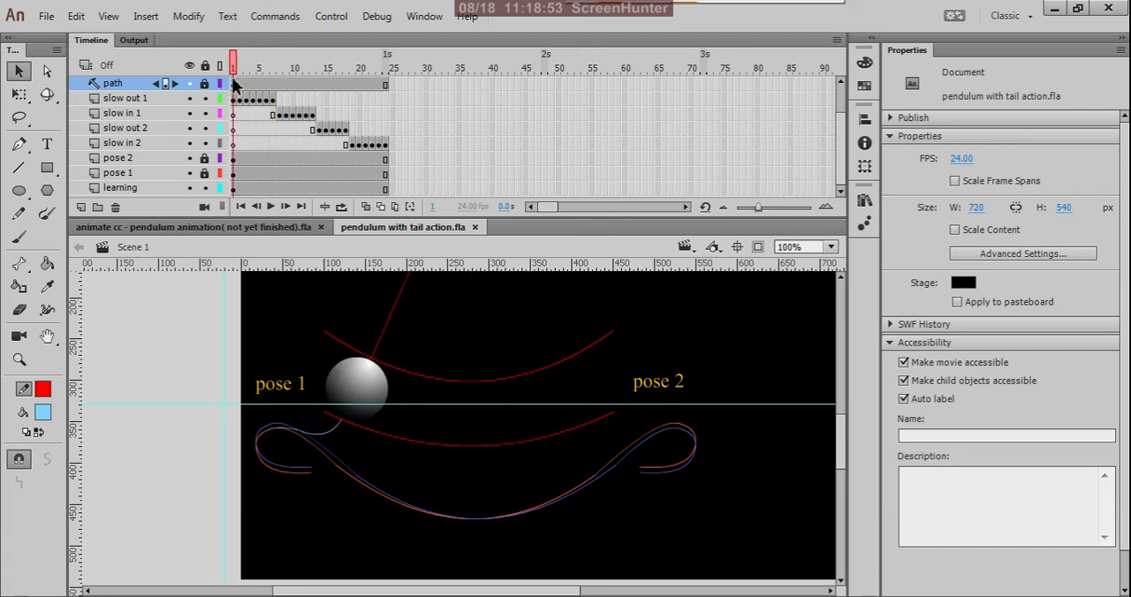
left_click(351, 97)
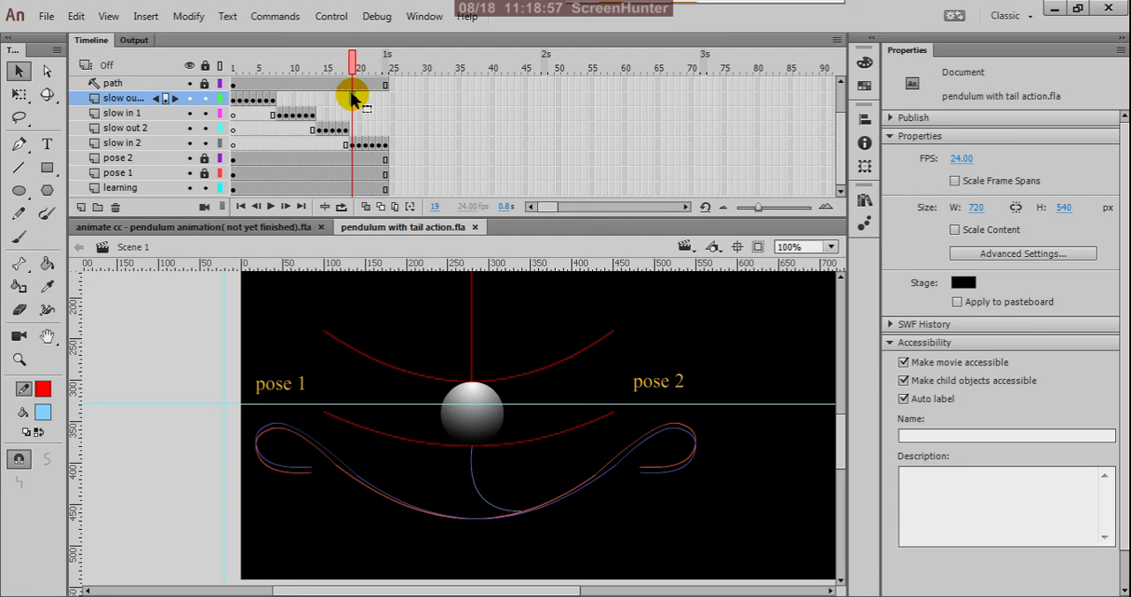
left_click(330, 85)
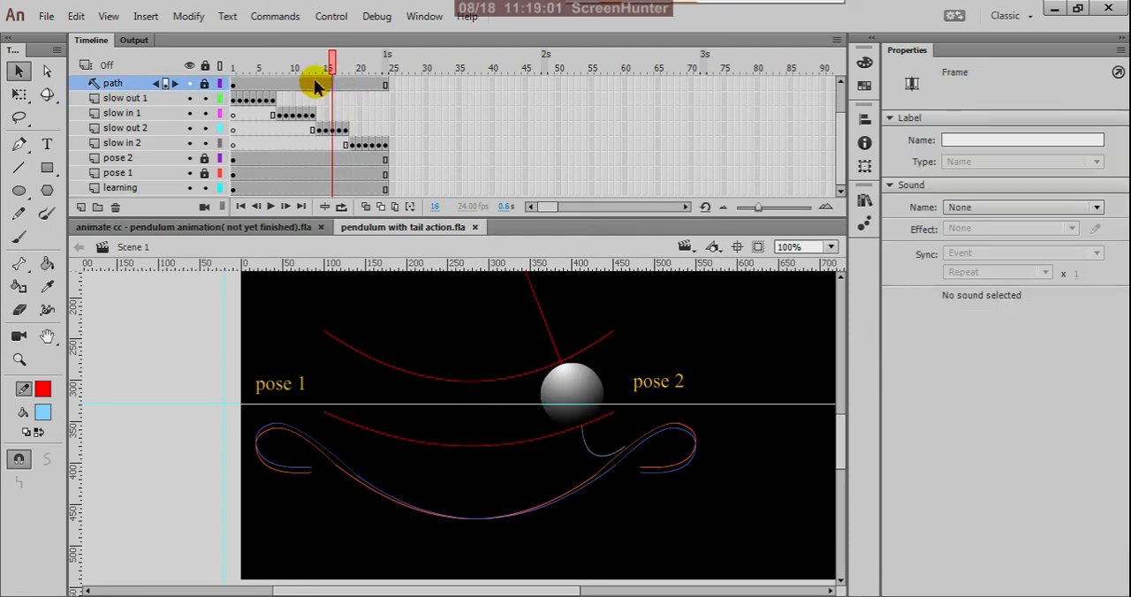
left_click(319, 85)
left_click(314, 85)
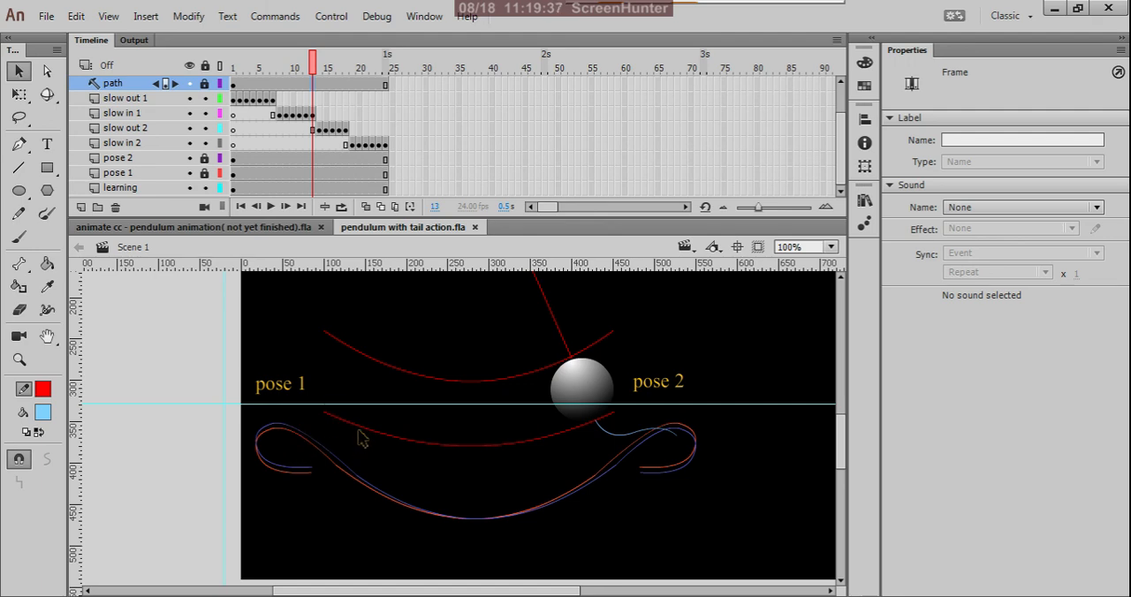
Scrub the swing from frame 7 through frame 11 to frame 13 to examine how the tail follows the ball.
left_click_drag(315, 70, 277, 143)
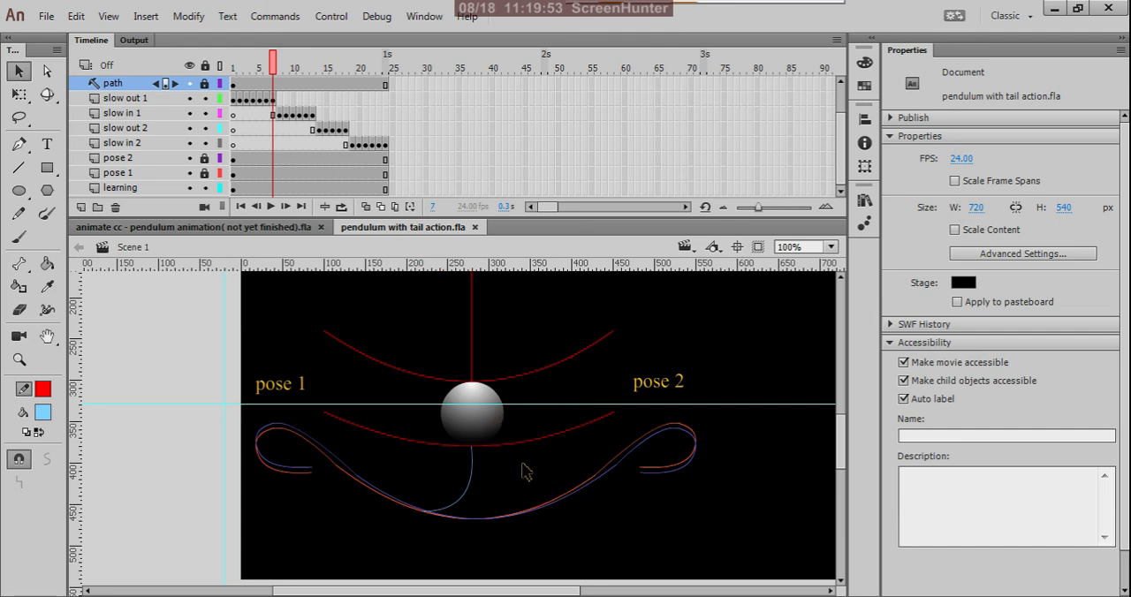
left_click_drag(274, 64, 303, 80)
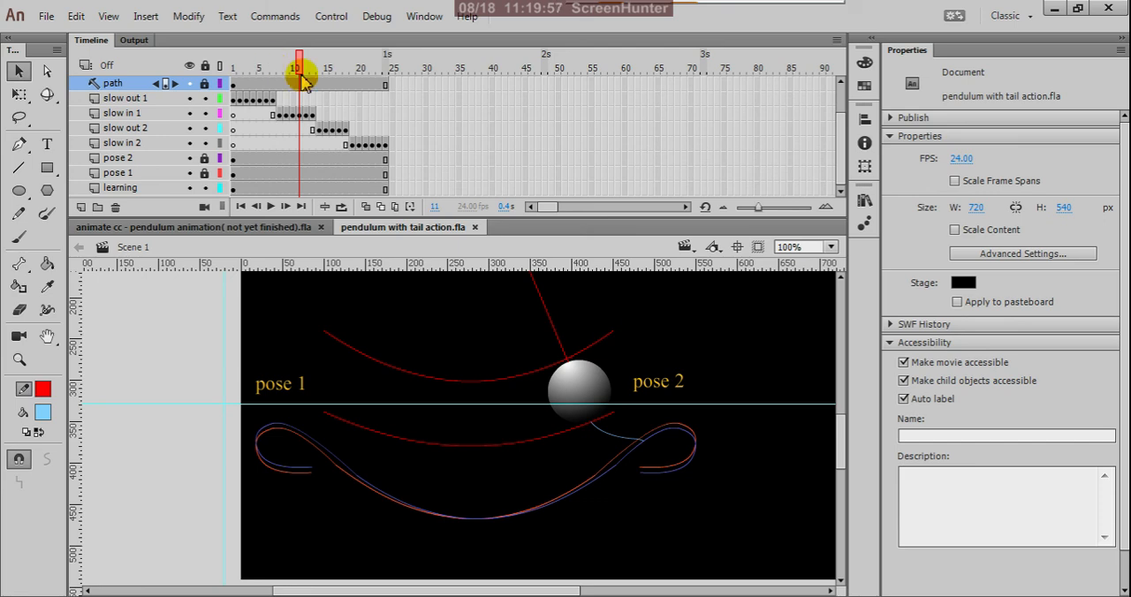
mouse_move(302, 80)
left_mouse_down()
mouse_move(295, 73)
mouse_move(315, 82)
left_mouse_up()
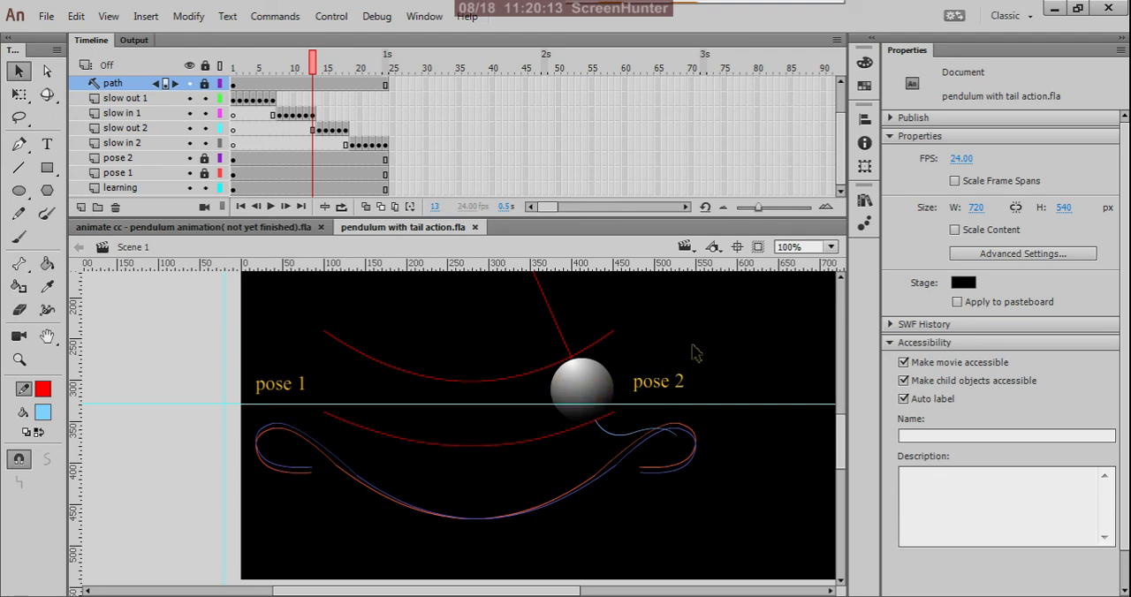
left_click(572, 378)
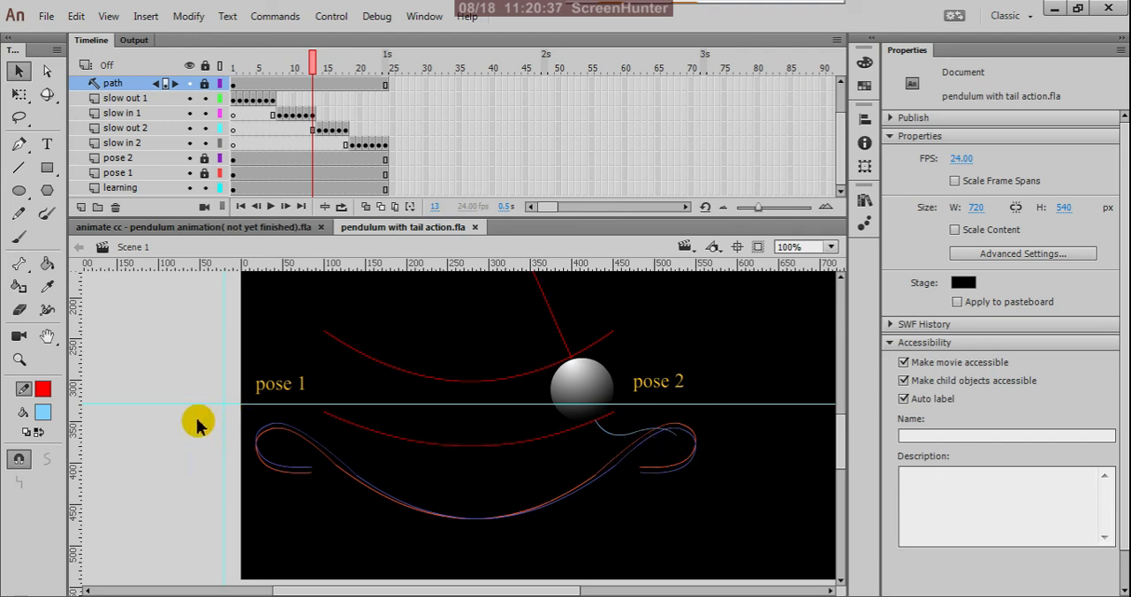
Switch to the unfinished pendulum animation document and preview its movie.
left_click(300, 228)
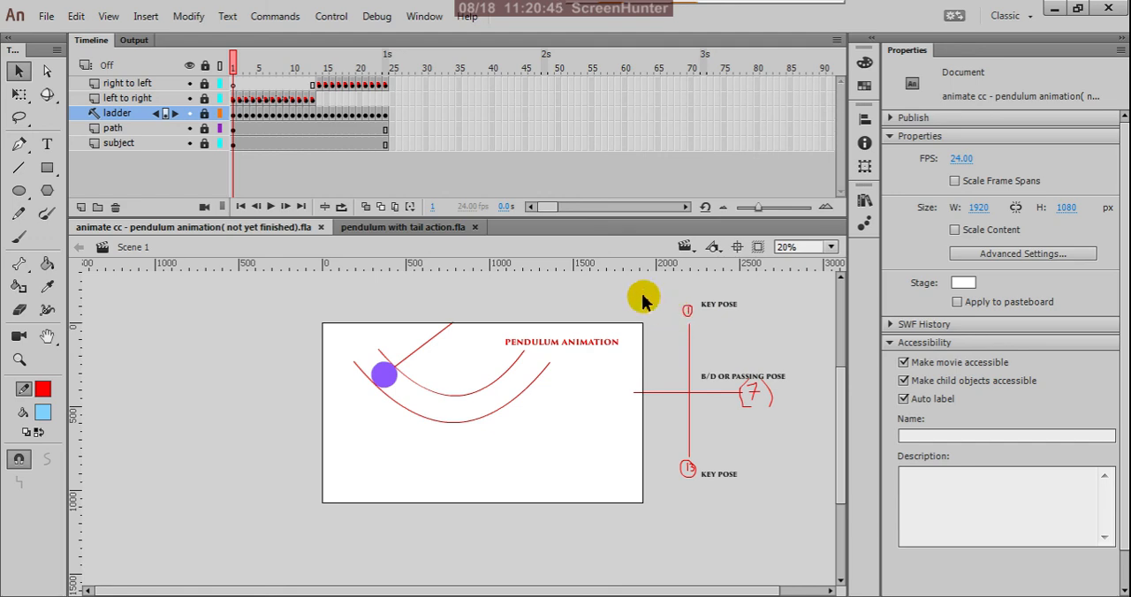
key("ctrl+Return")
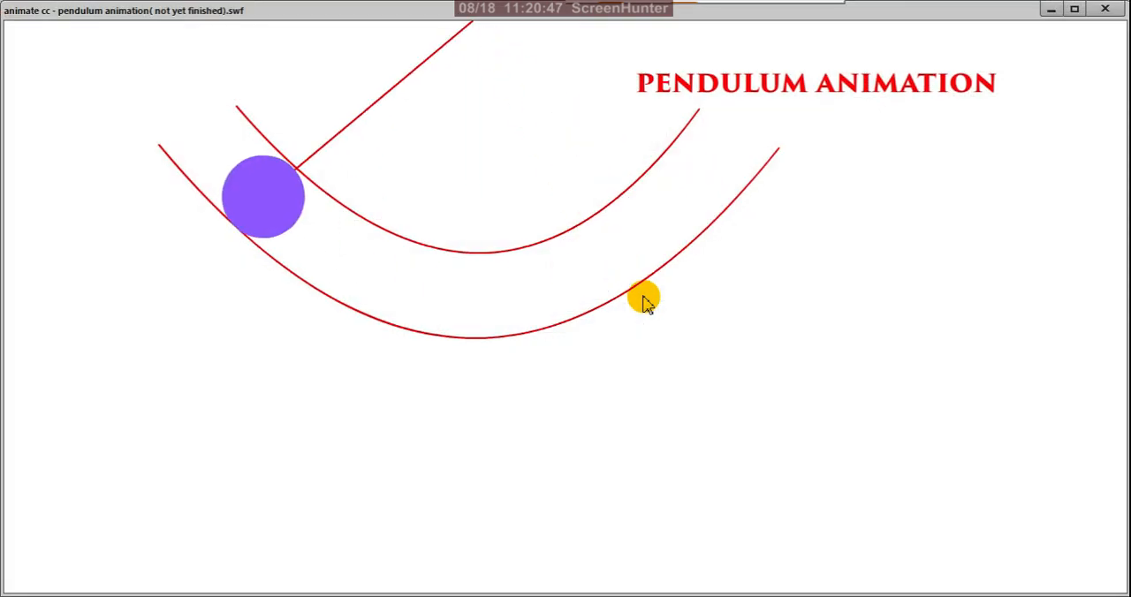